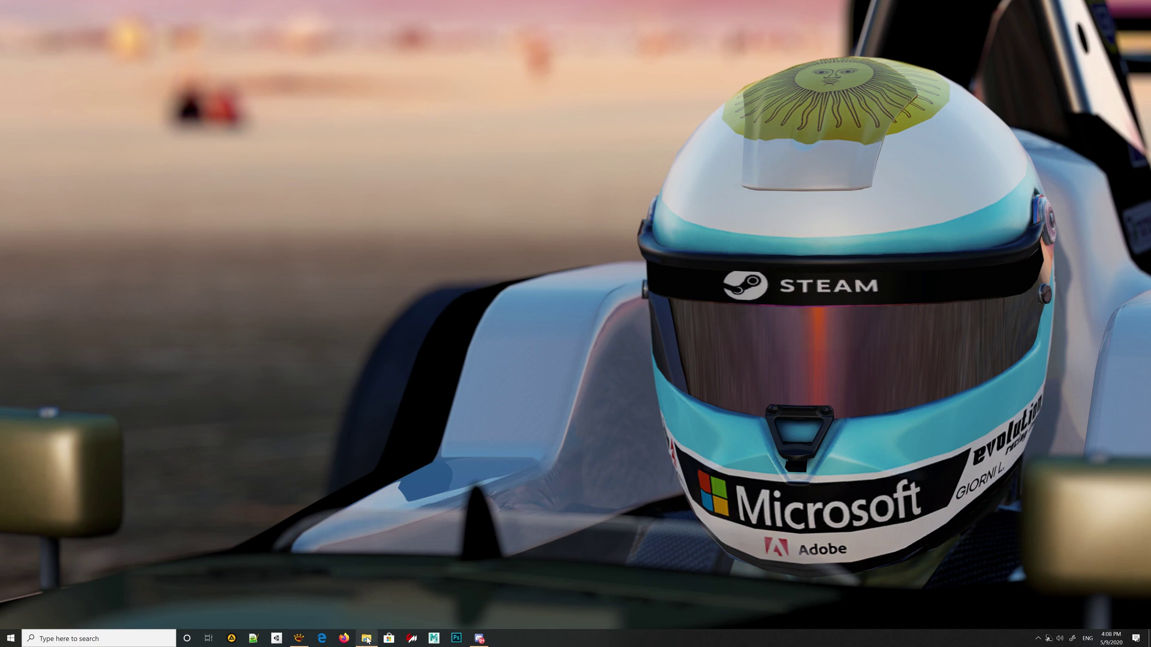
Switch to XnView and view the SkinBase.dds livery texture followed by the Tatus_BASE_SPC.dds map.
click(298, 638)
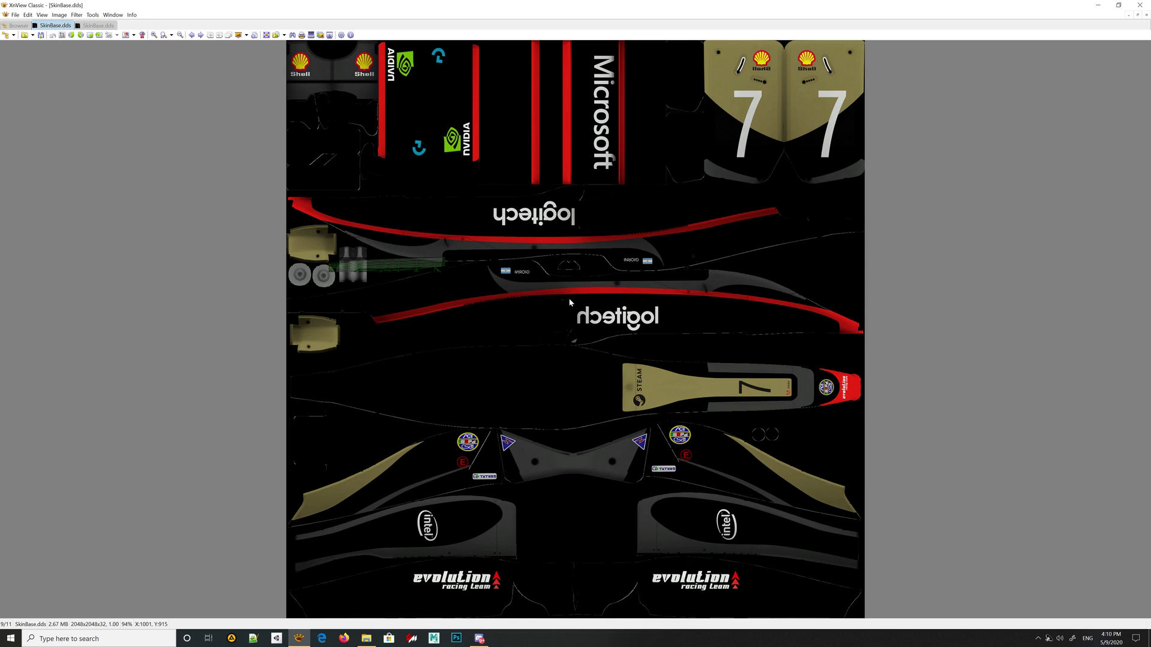
scroll(570, 302, down, 1)
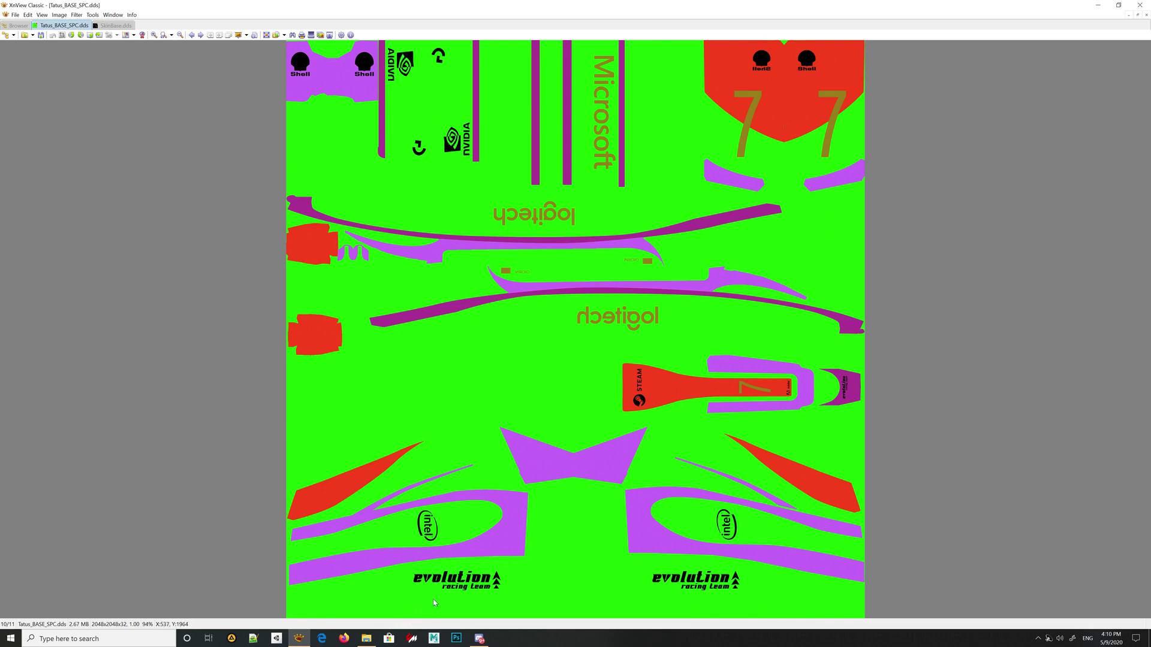
Switch to Content Manager and open the Tatuus FA01 in the CM Showroom.
click(414, 640)
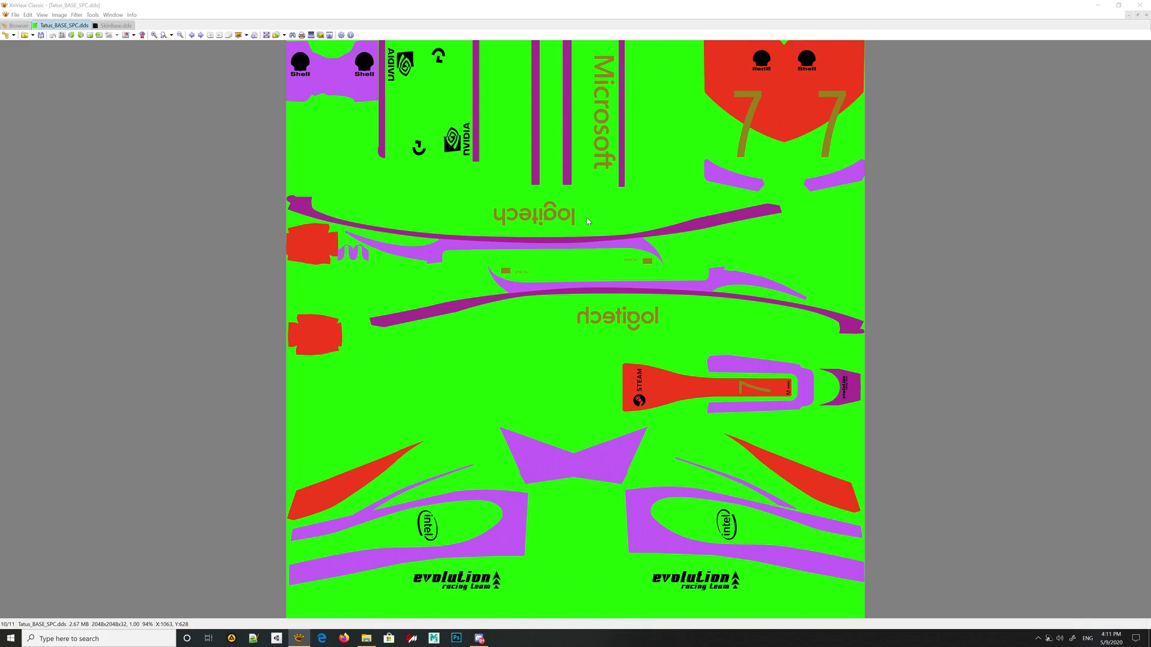
key(alt+Tab)
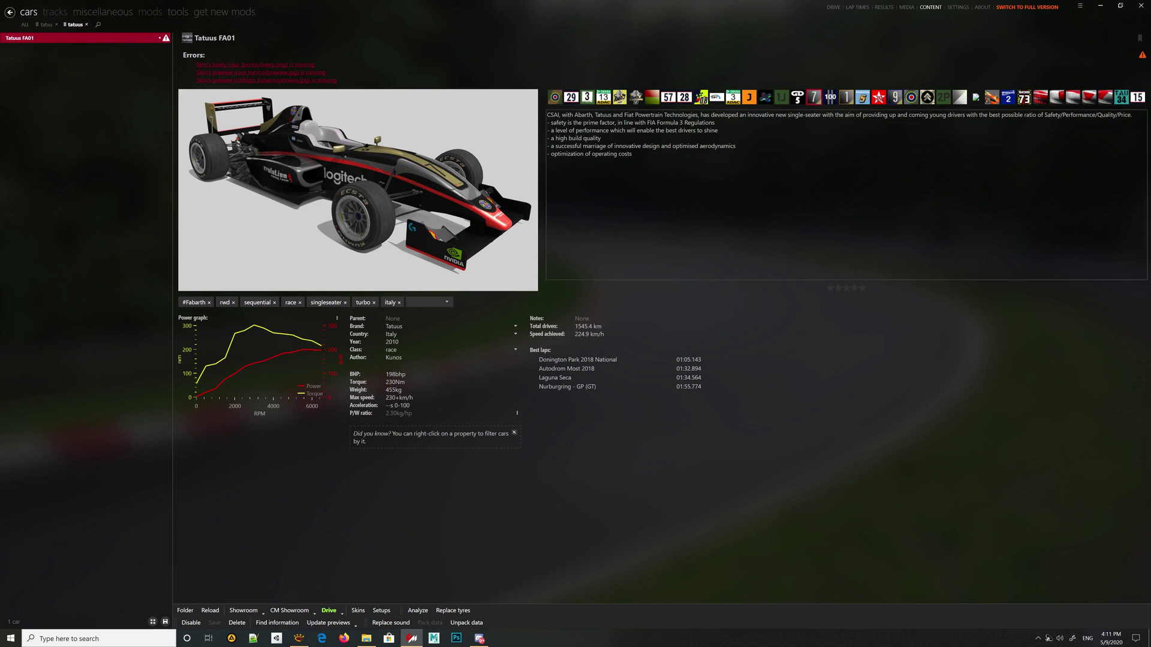
click(982, 8)
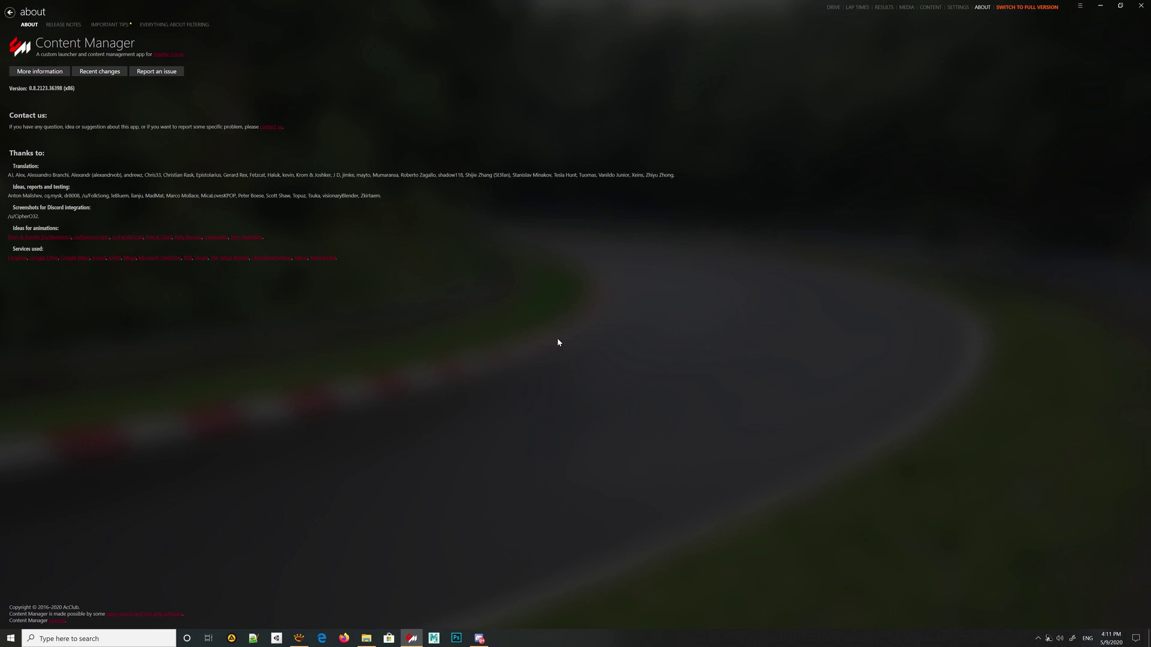
click(930, 8)
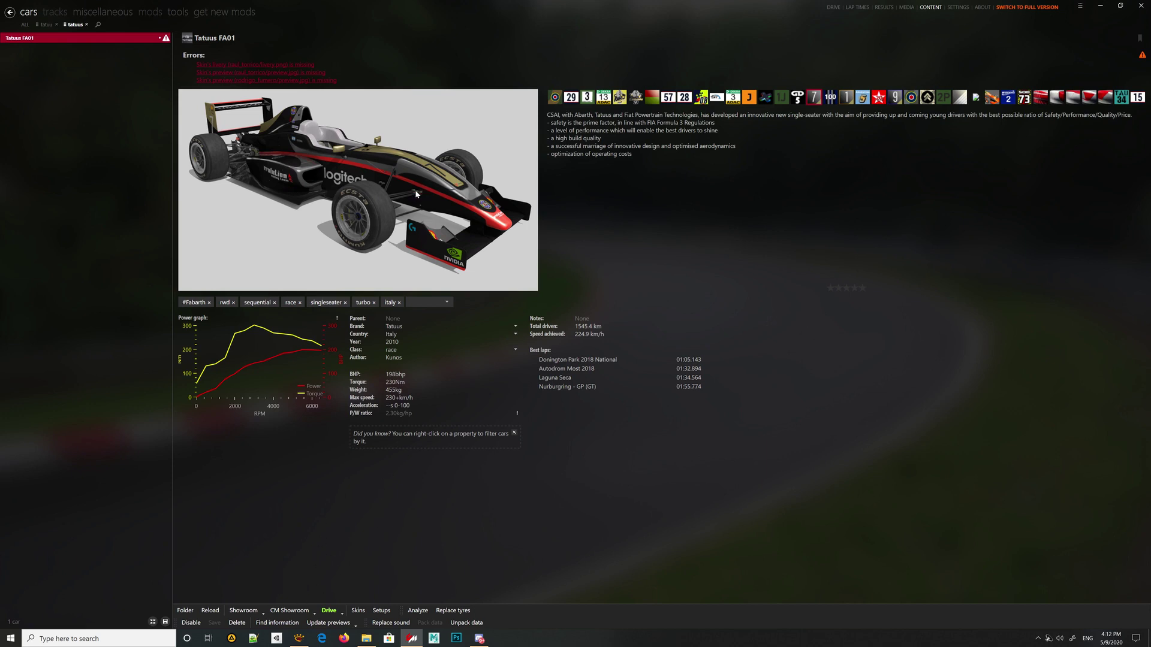
click(300, 612)
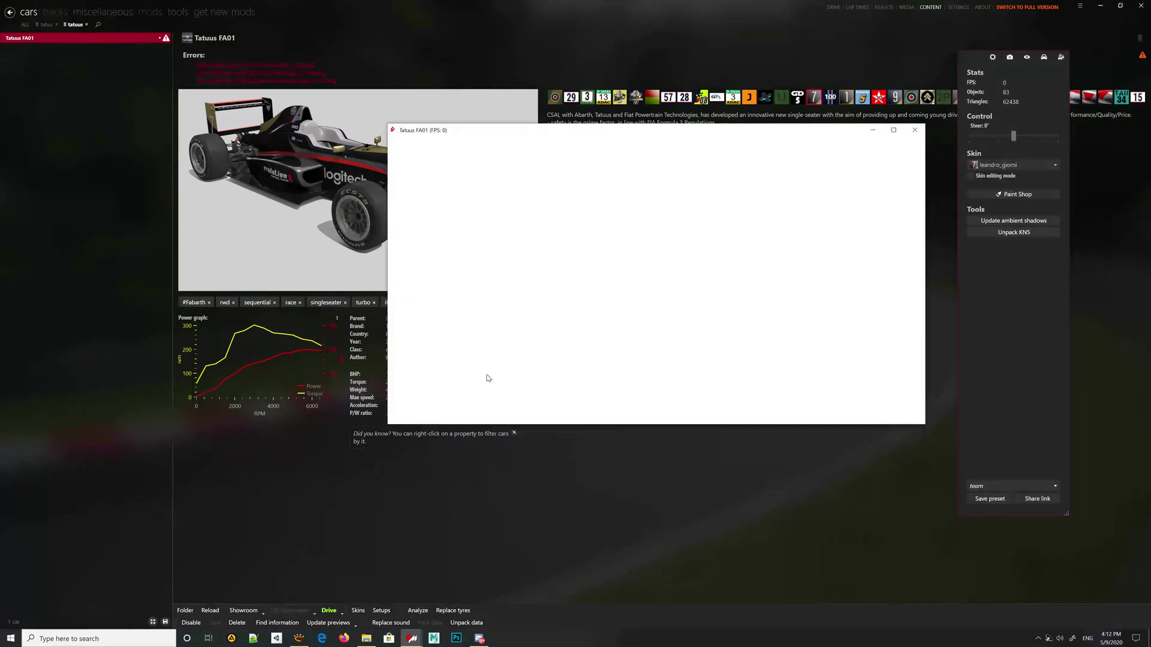
drag(603, 134, 530, 131)
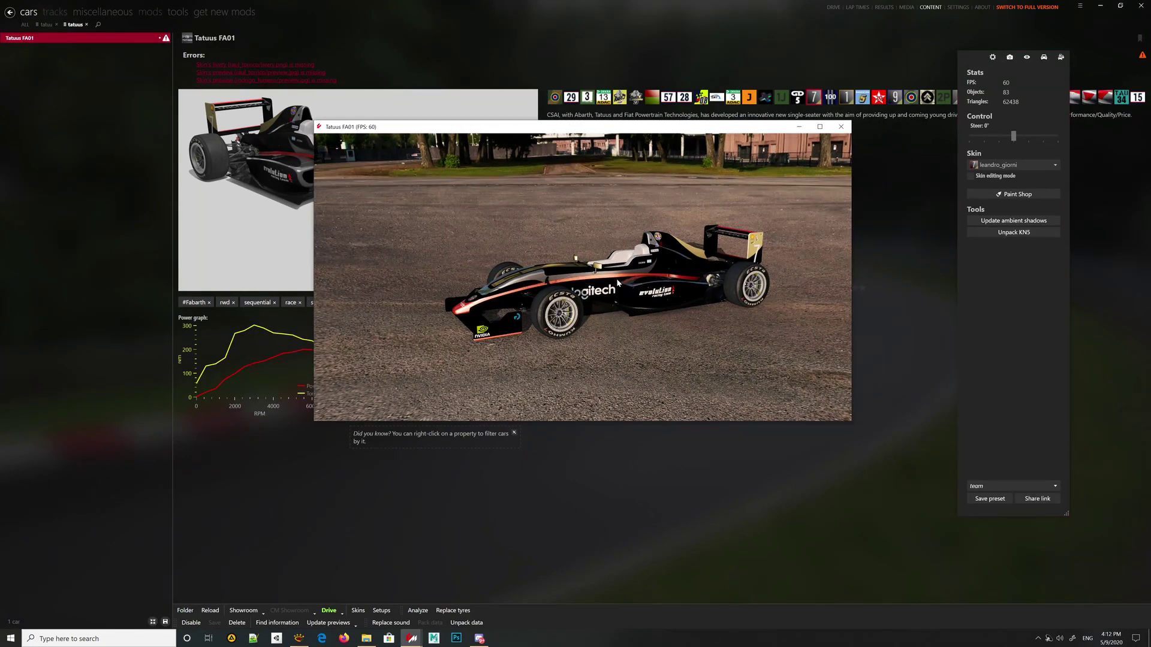
Examine how the Tatuus FA01's black, gold and red bodywork reflects light from the front, side and rear.
drag(605, 286, 630, 290)
scroll(631, 290, up, 3)
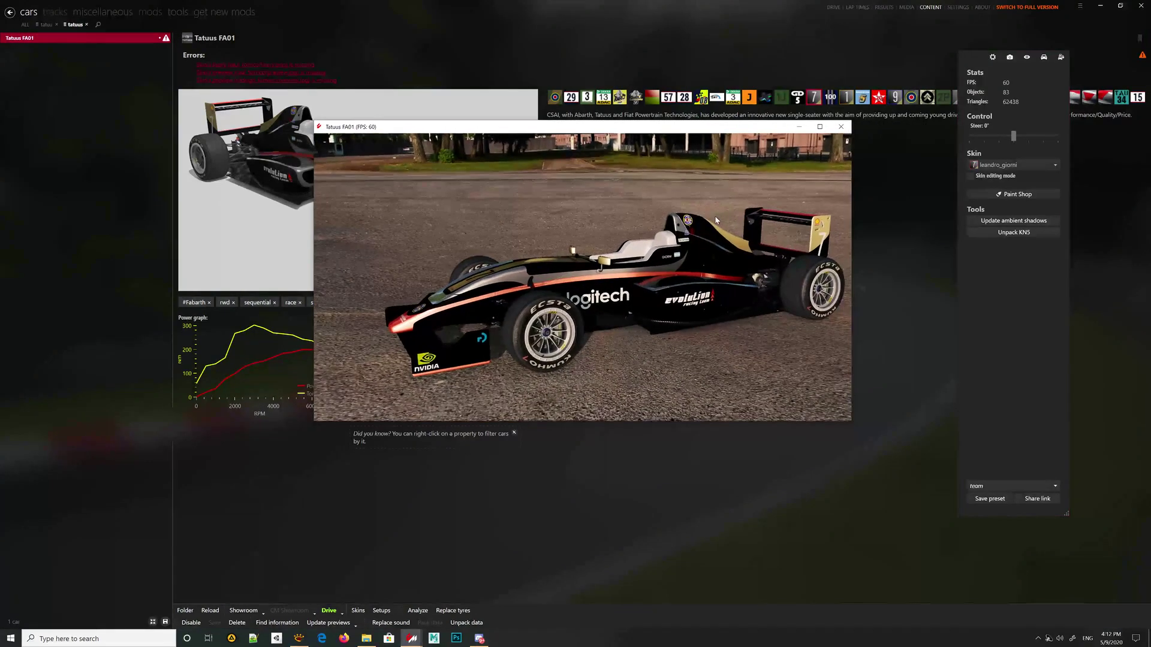
drag(630, 290, 558, 264)
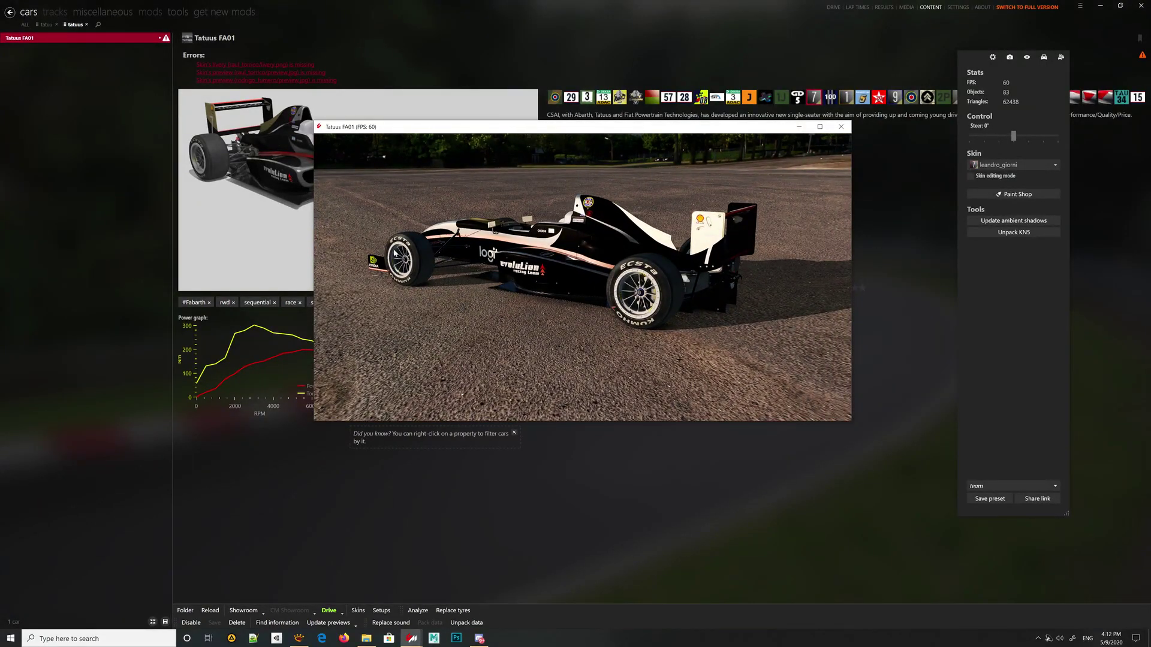
click(551, 255)
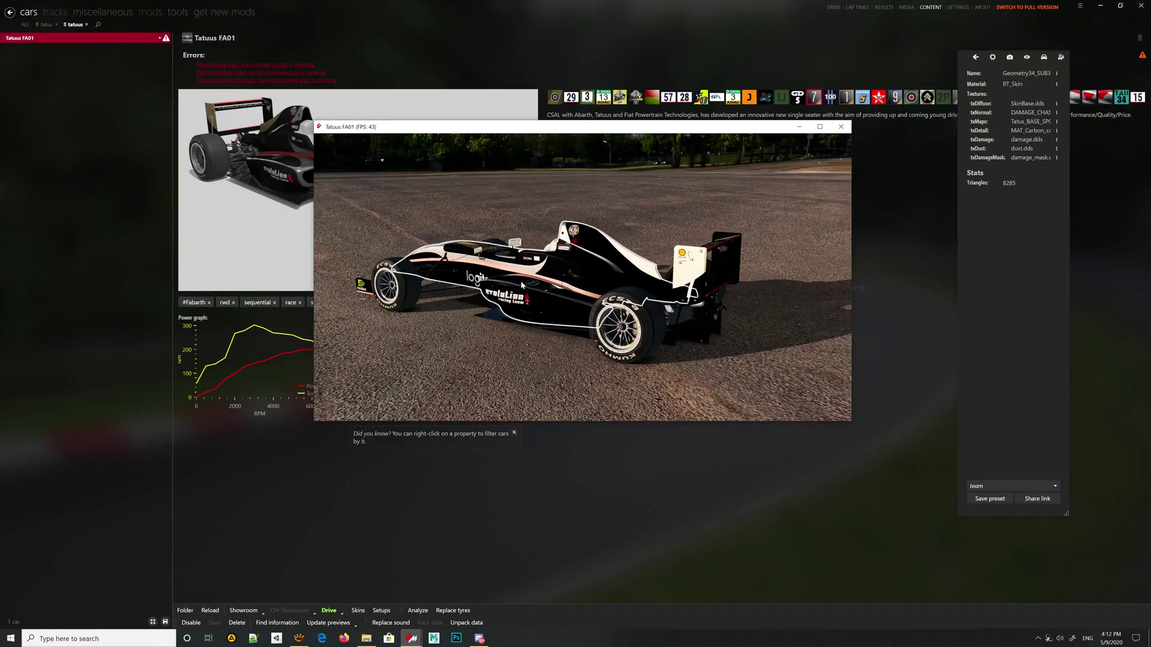
drag(549, 259, 523, 186)
click(479, 274)
scroll(499, 234, up, 5)
drag(498, 233, 552, 243)
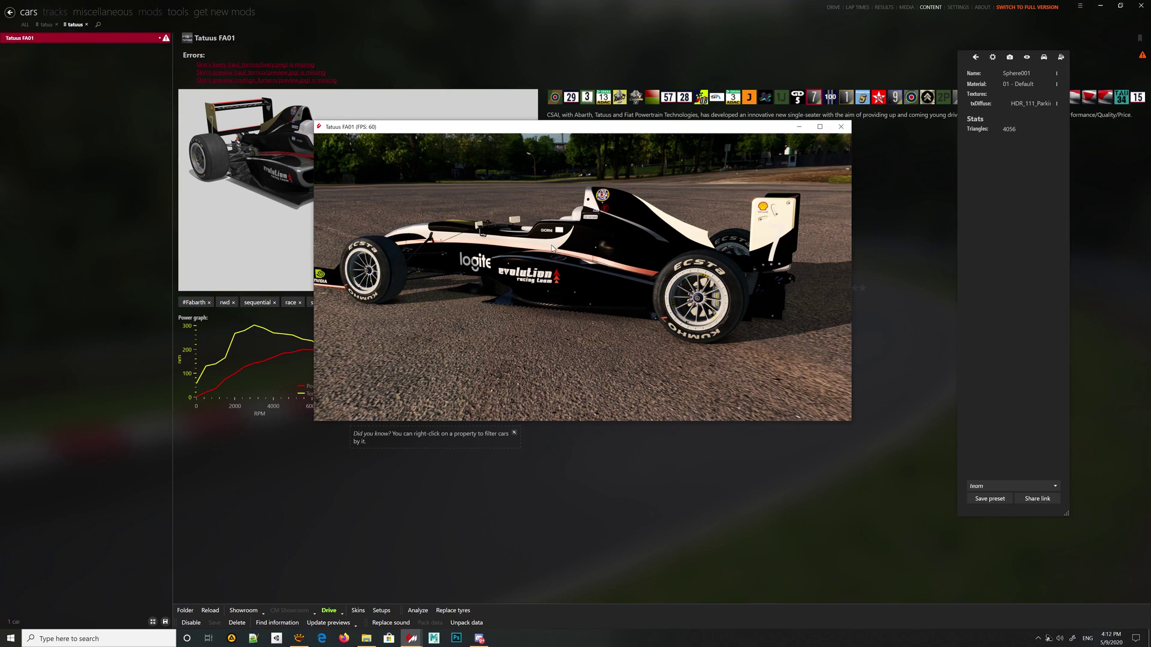
drag(551, 247, 595, 258)
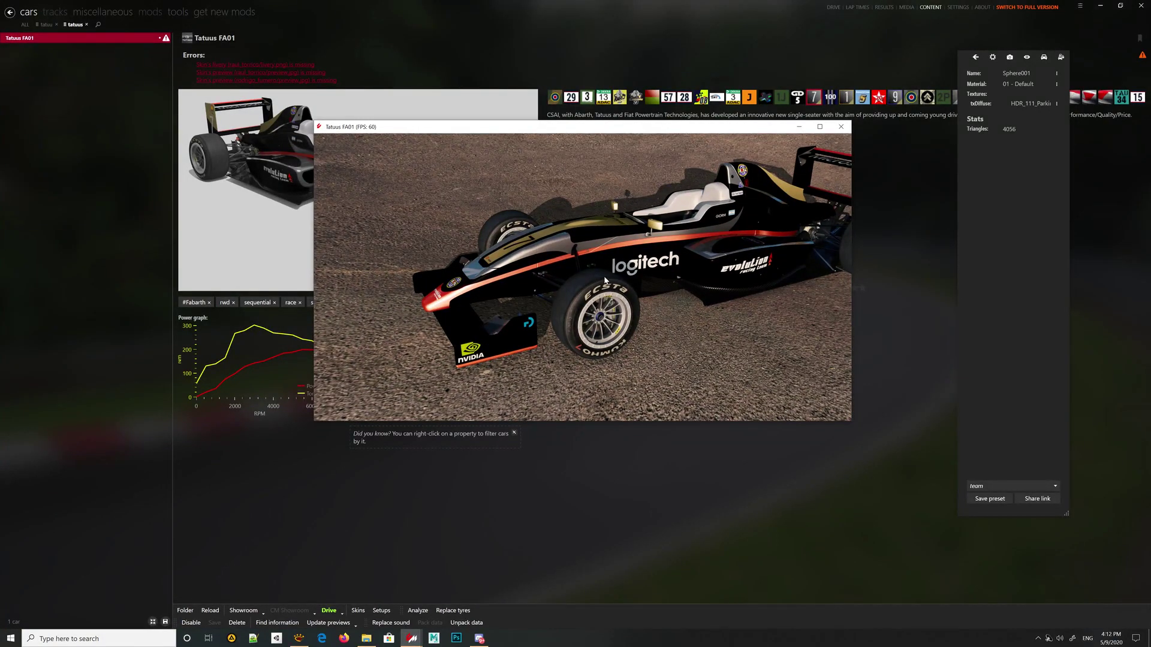
drag(604, 279, 537, 271)
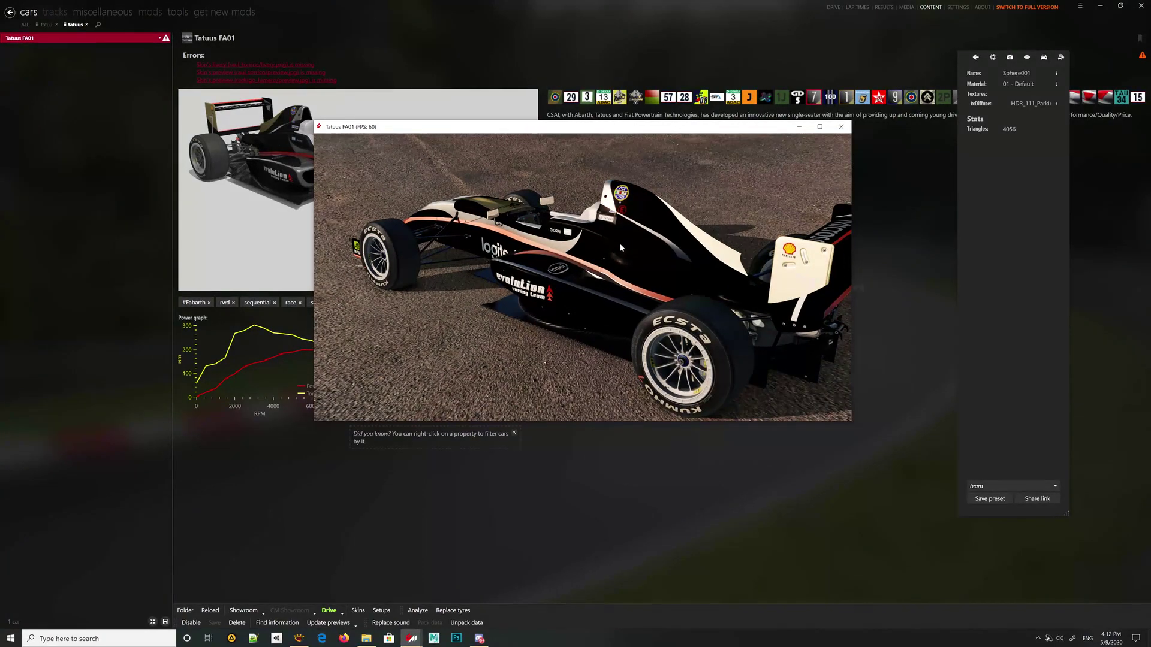
drag(627, 257, 589, 257)
drag(562, 343, 443, 213)
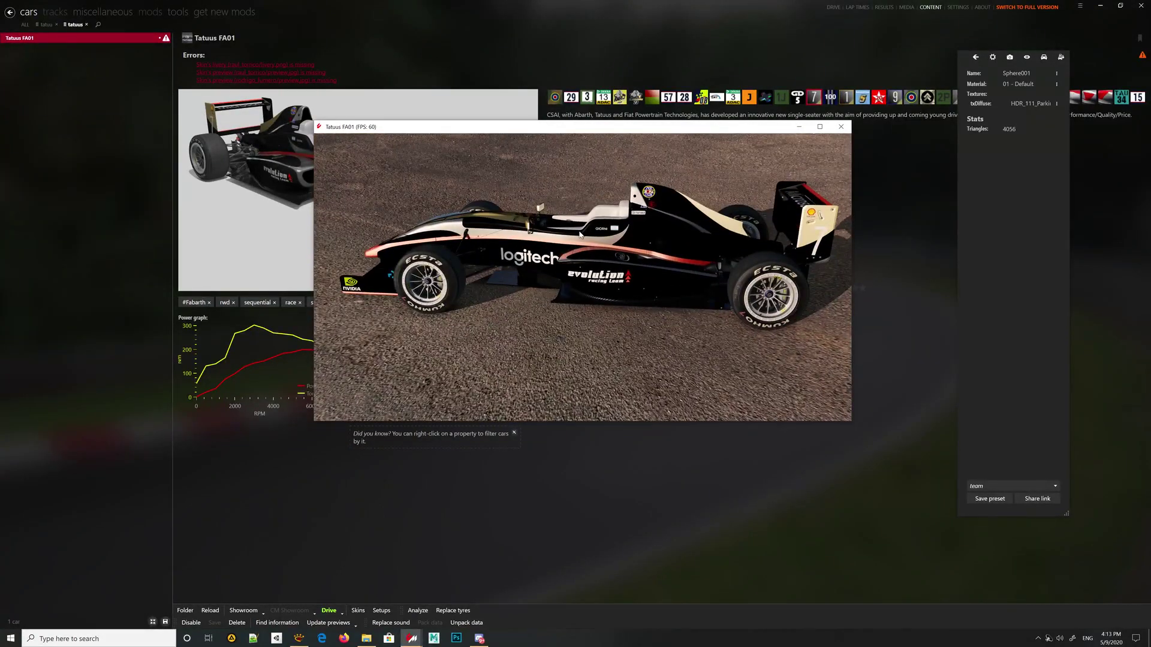
drag(614, 250, 636, 264)
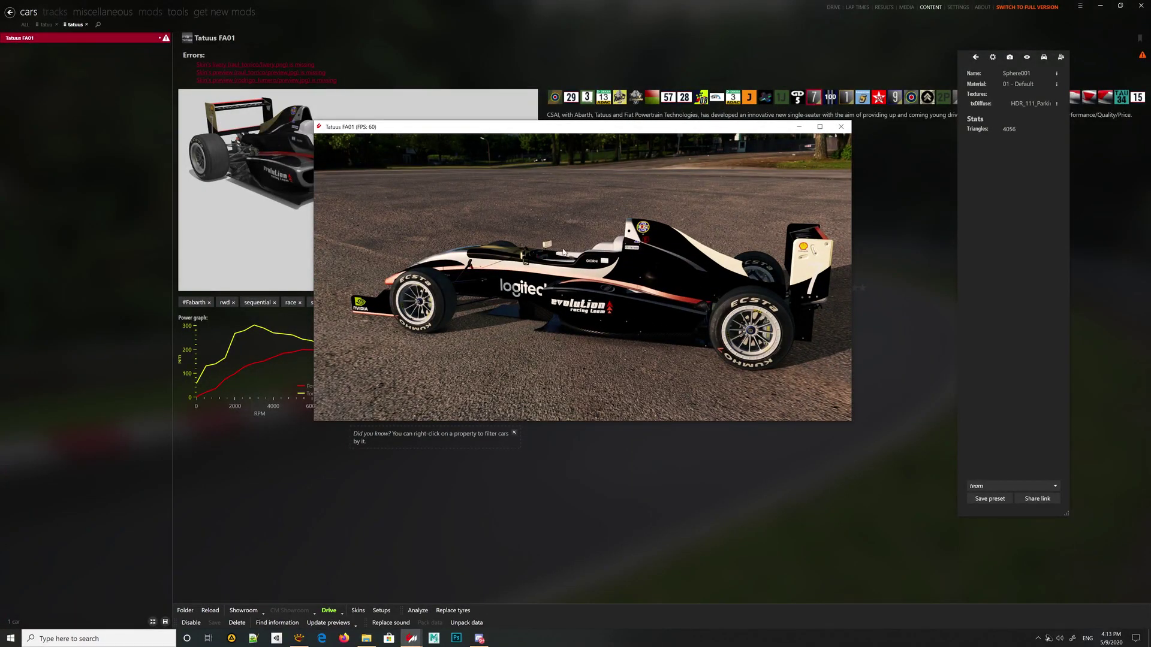
drag(675, 298, 626, 236)
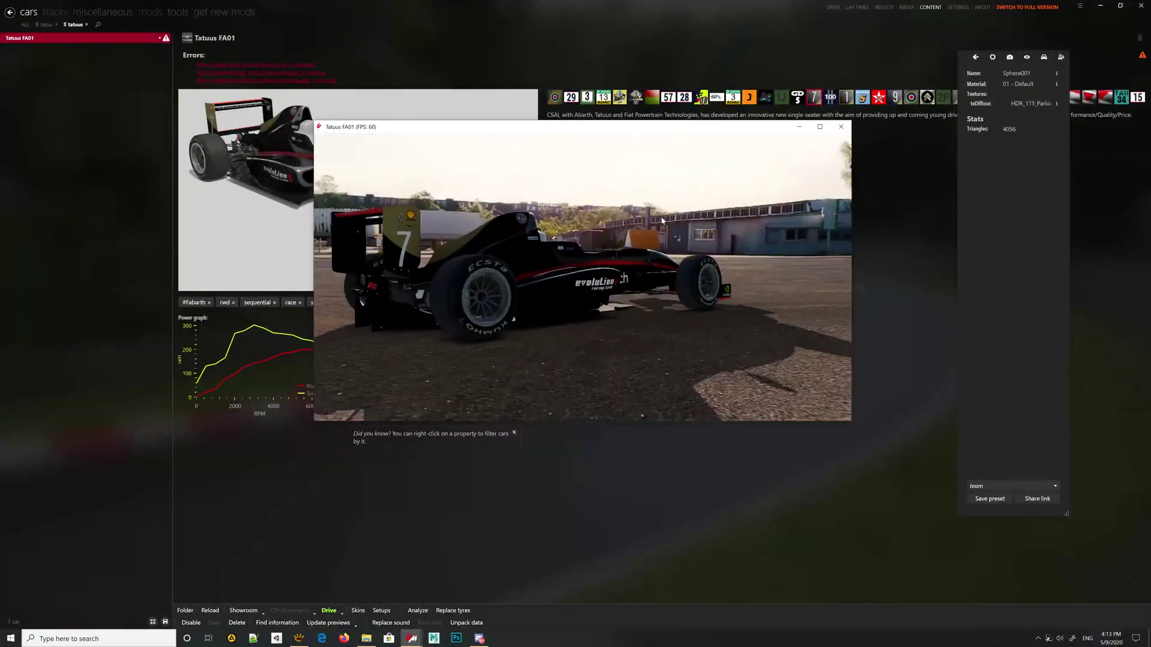
drag(617, 185, 542, 274)
drag(628, 283, 602, 275)
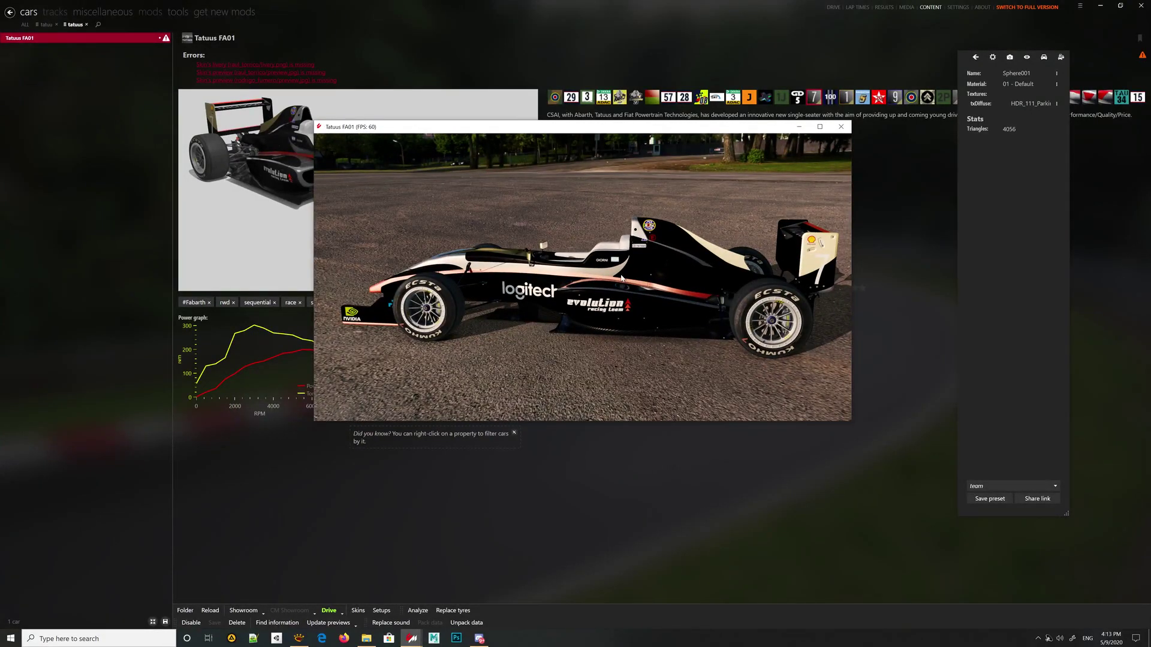
drag(669, 267, 650, 251)
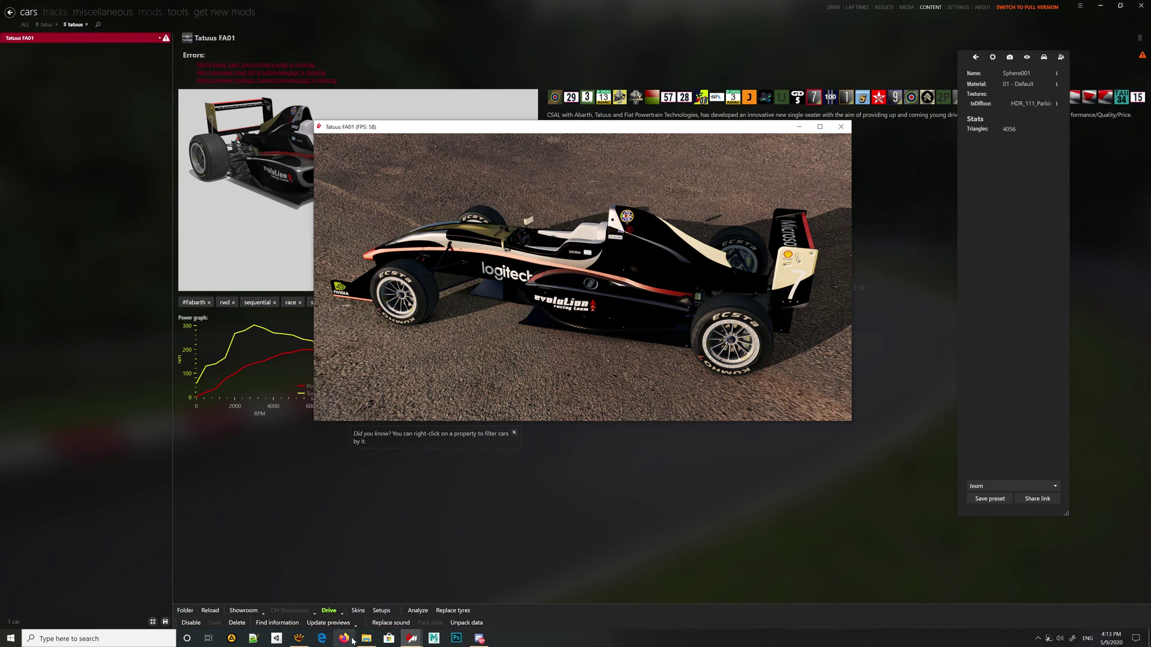
Check the Tatus_BASE_SPC.dds map in XnView against the car's finish in the Content Manager showroom.
click(299, 639)
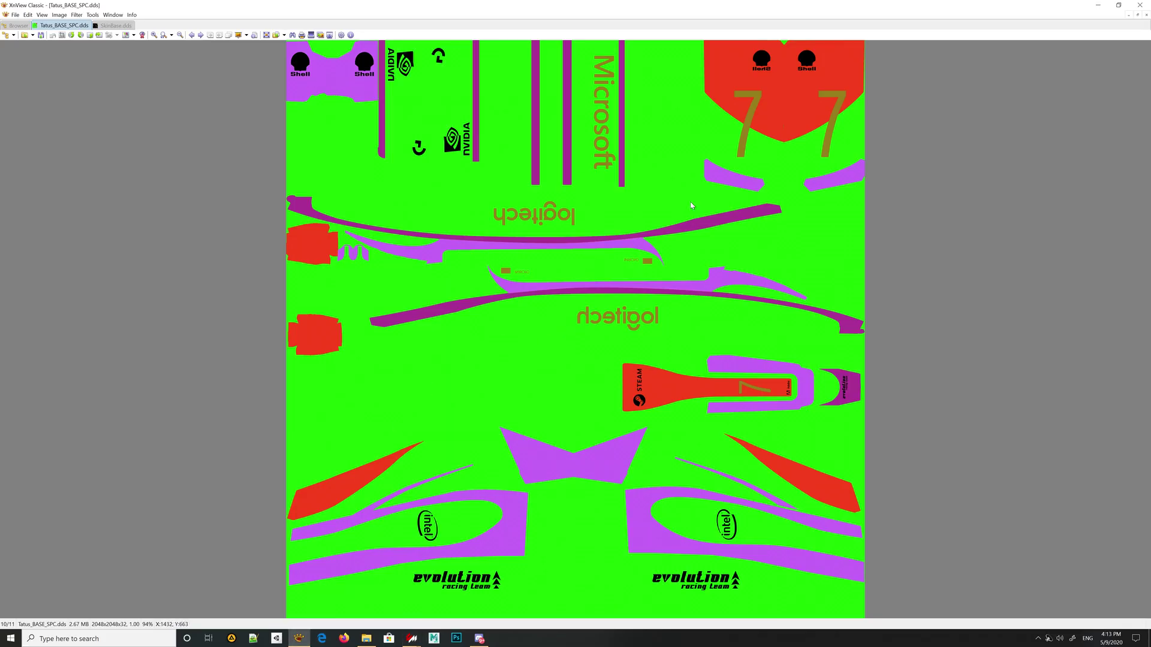
key(alt+Tab)
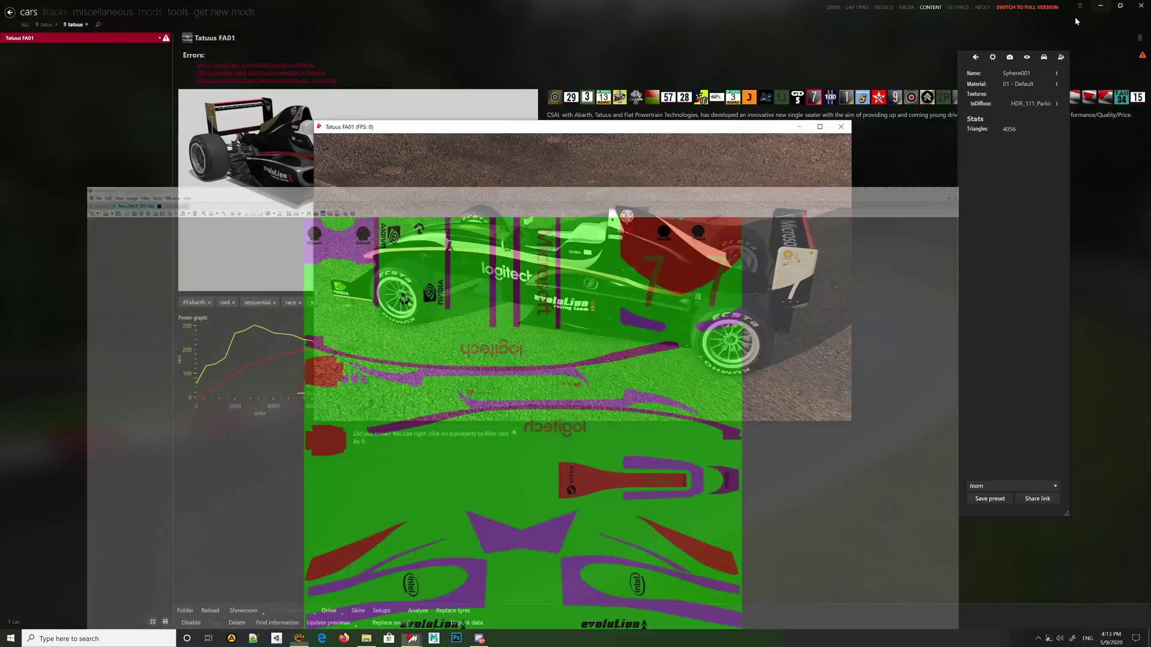
drag(604, 299, 574, 274)
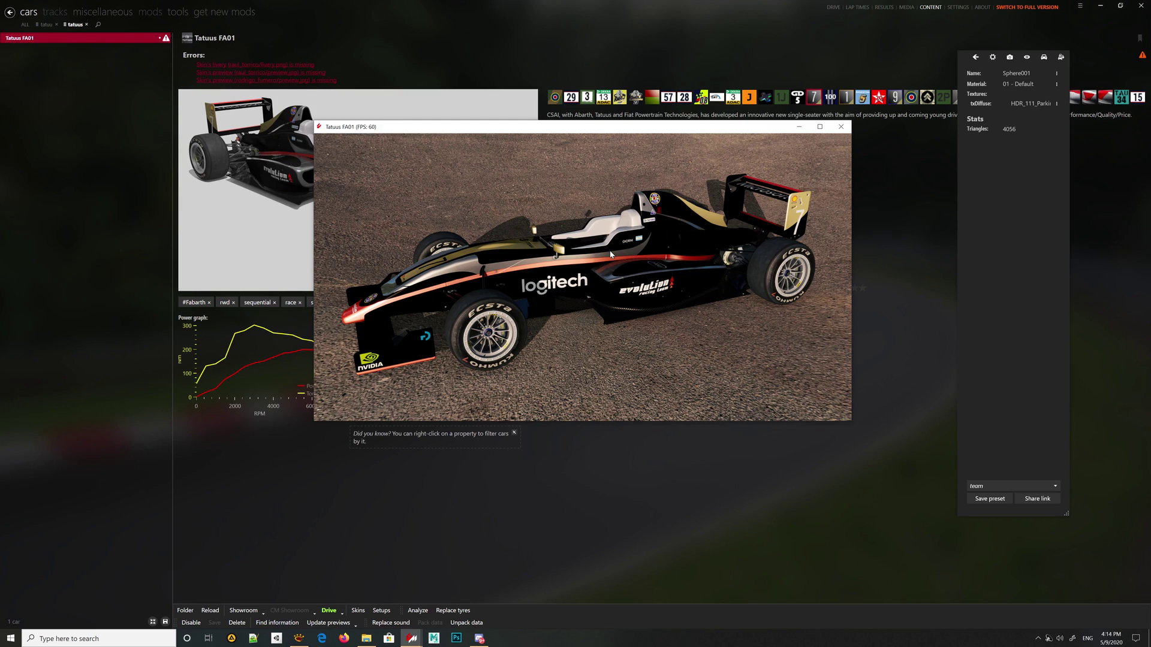
Select the car's RT_Skin body mesh and view the details of its txMaps texture, Tatus_BASE_SPC.dds.
click(671, 208)
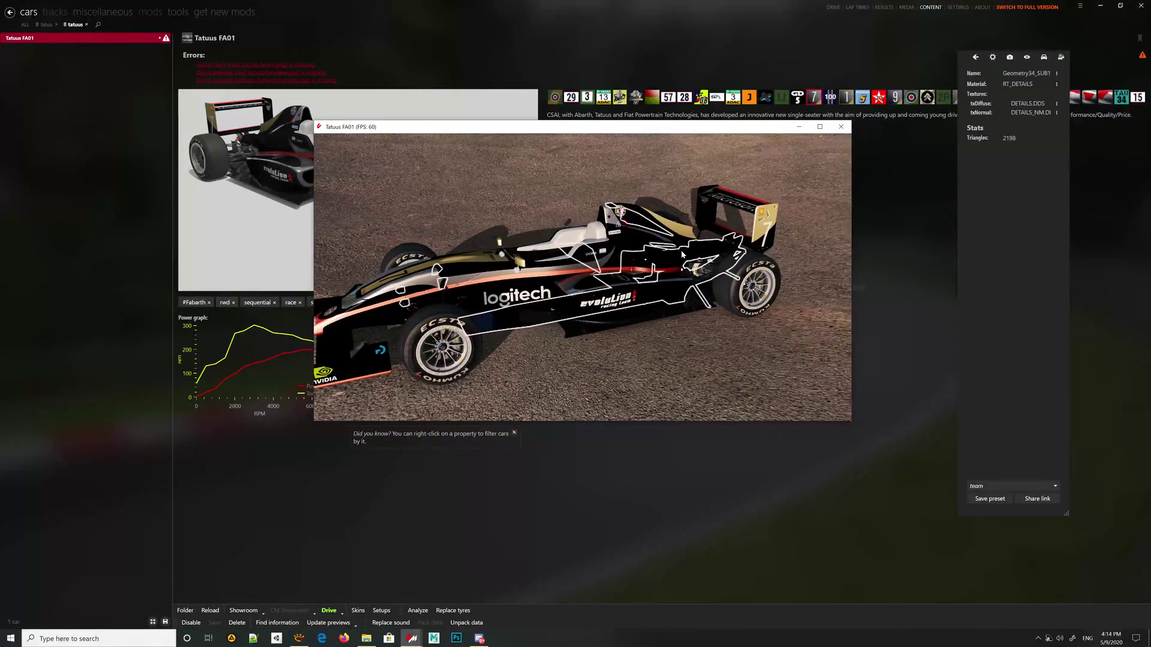
click(634, 224)
click(632, 217)
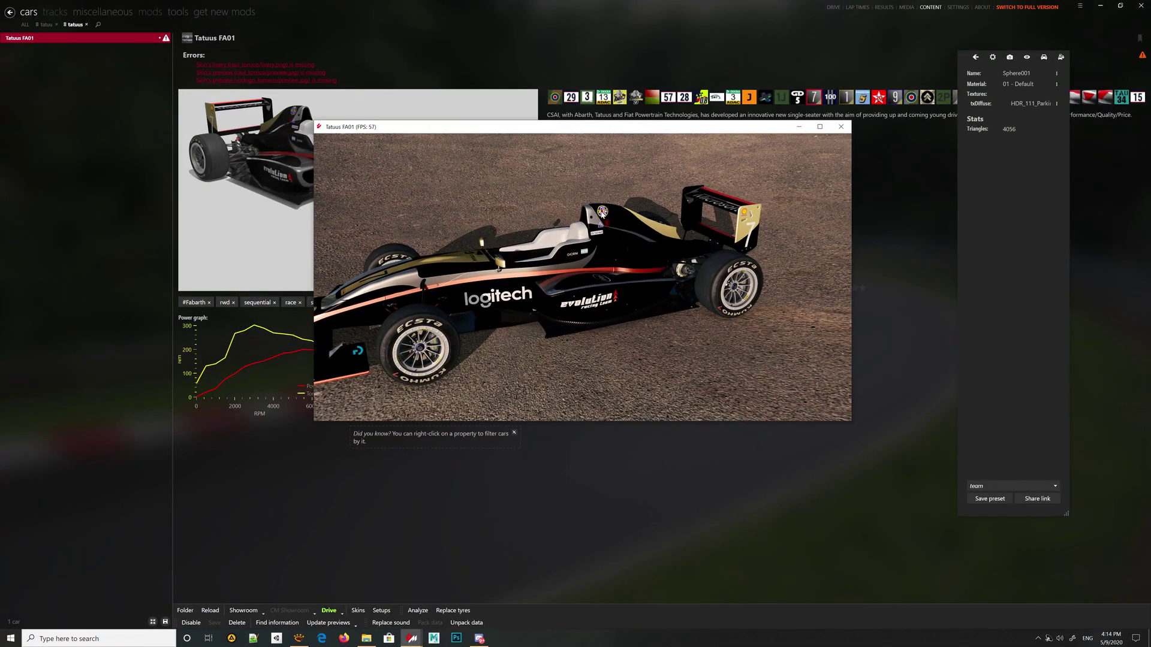
click(630, 209)
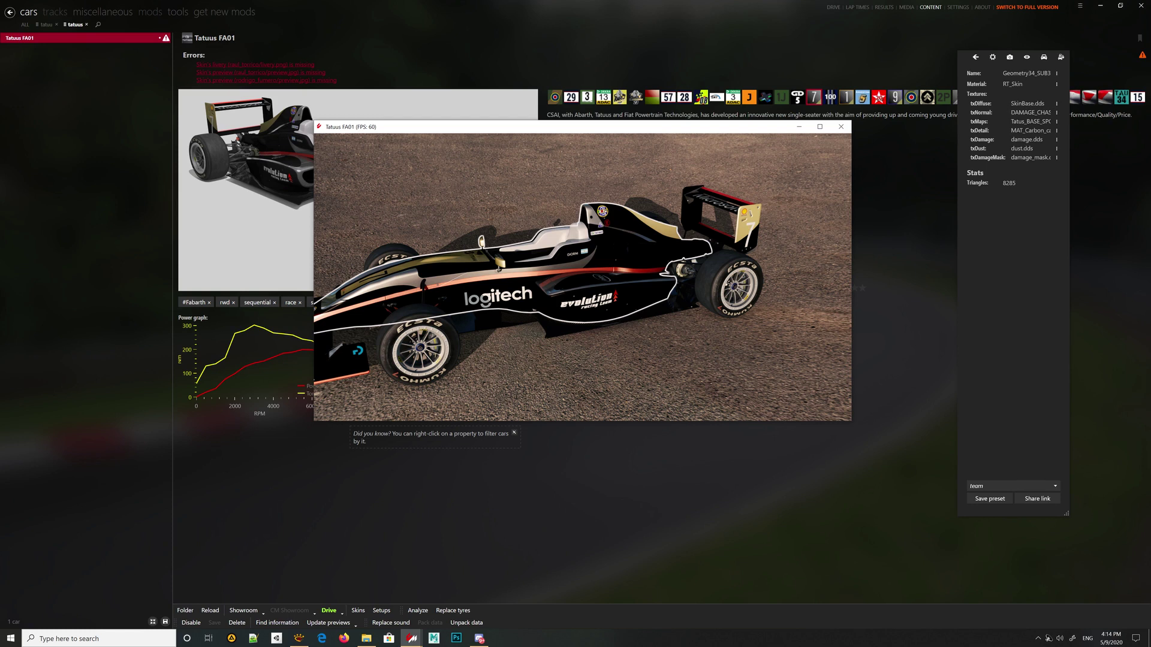
click(1023, 104)
drag(1012, 121, 1057, 125)
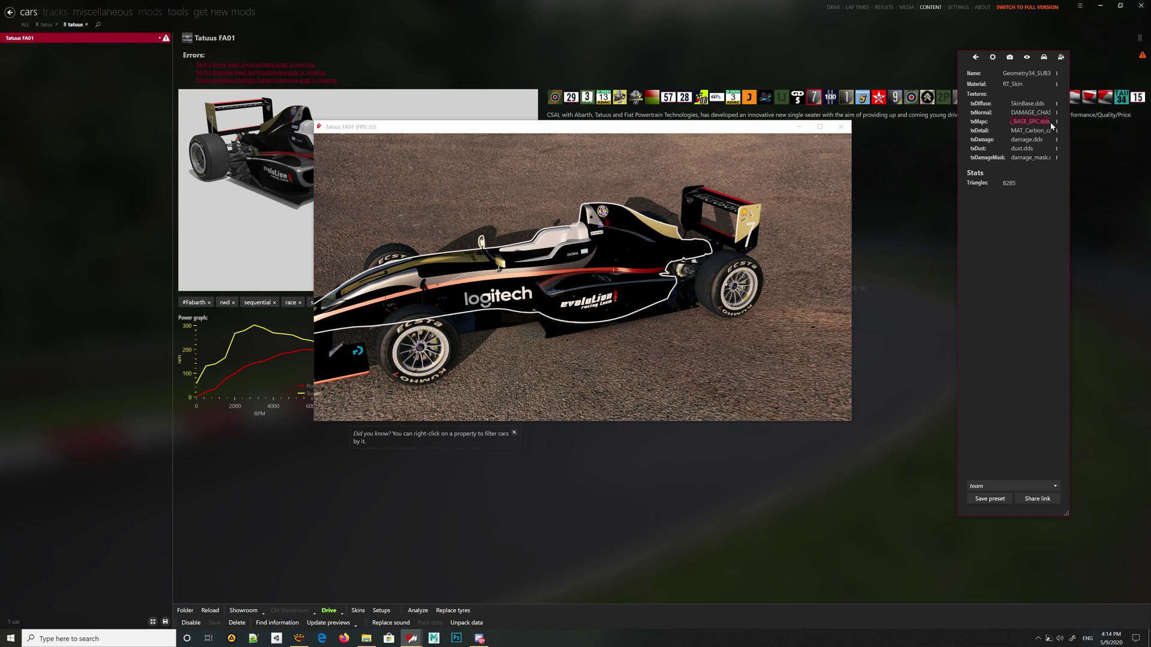
click(1030, 121)
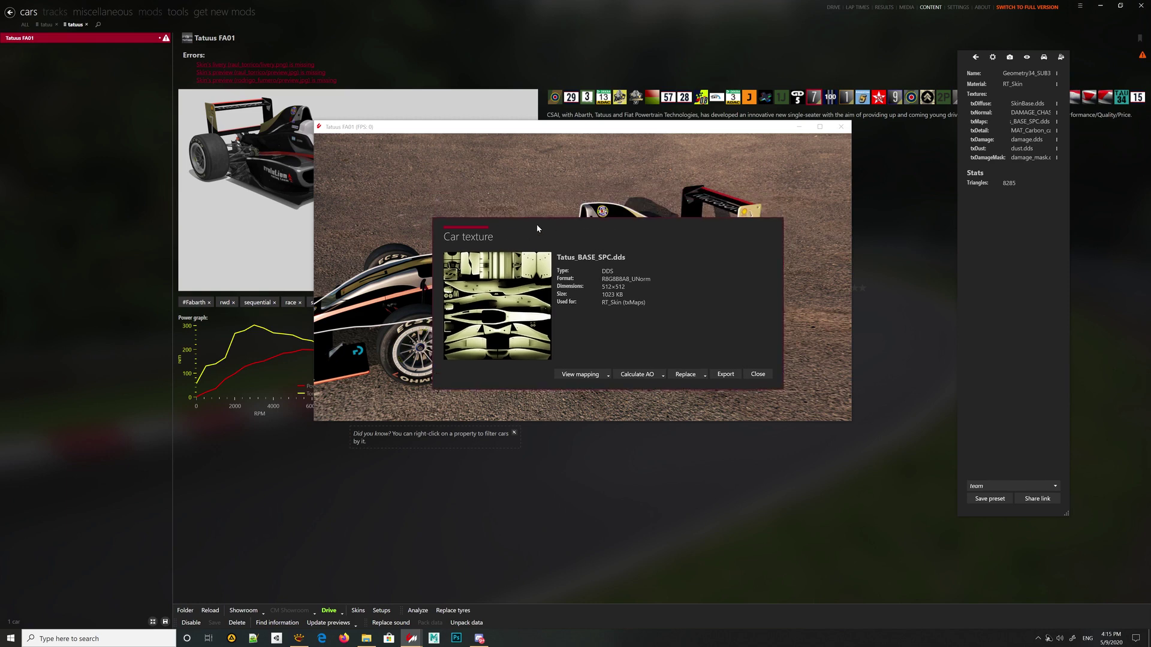
click(759, 363)
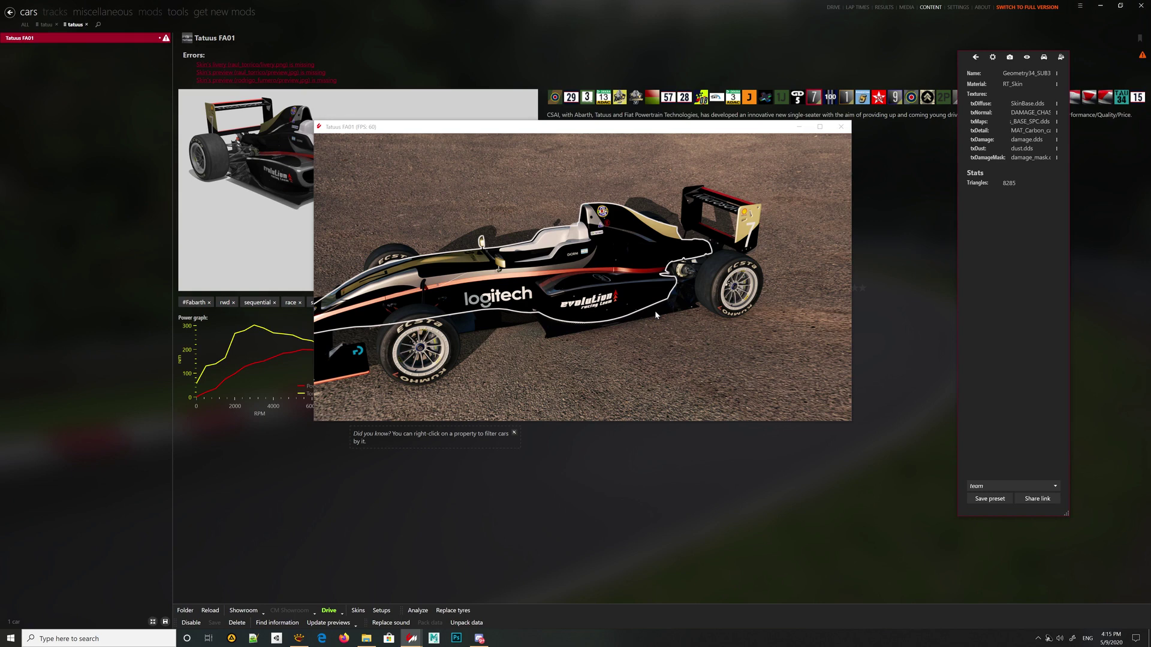
Inspect the selected body's reflections from different side angles and close the Tatuus FA01 showroom.
drag(655, 310, 437, 304)
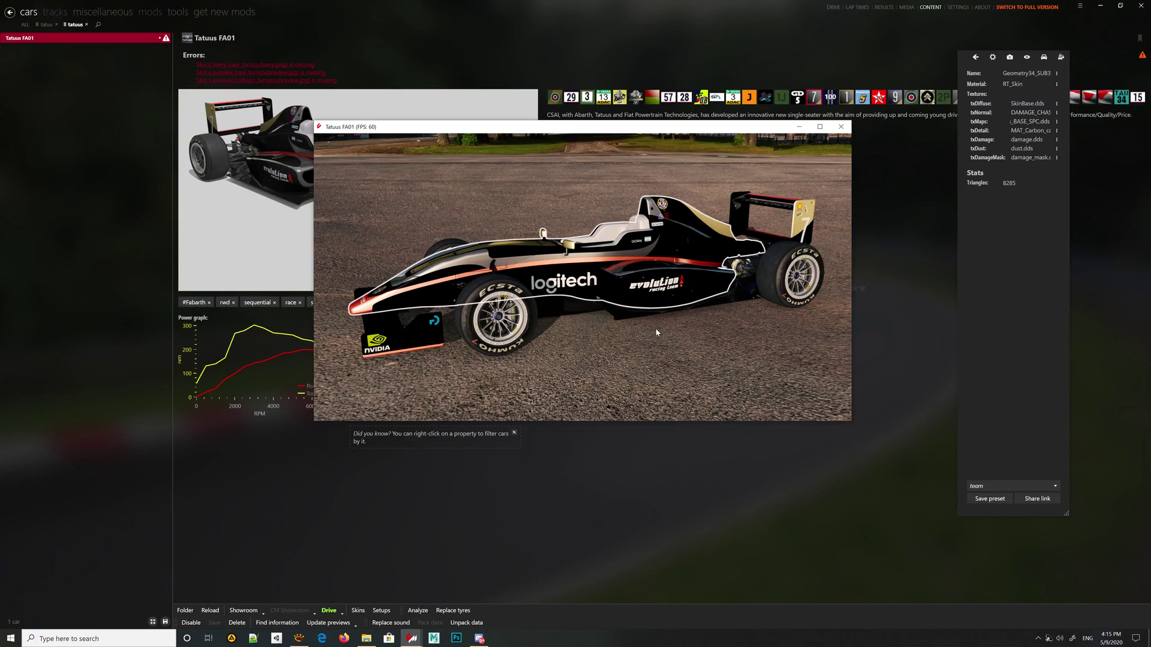
drag(705, 264, 687, 236)
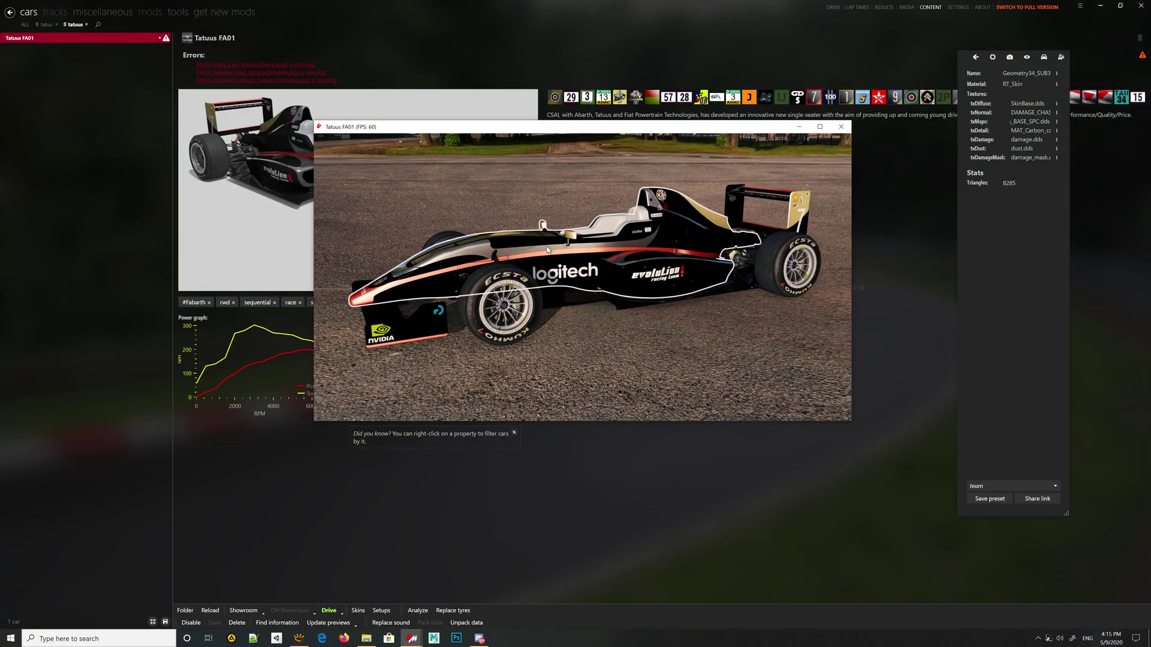
drag(660, 217, 741, 212)
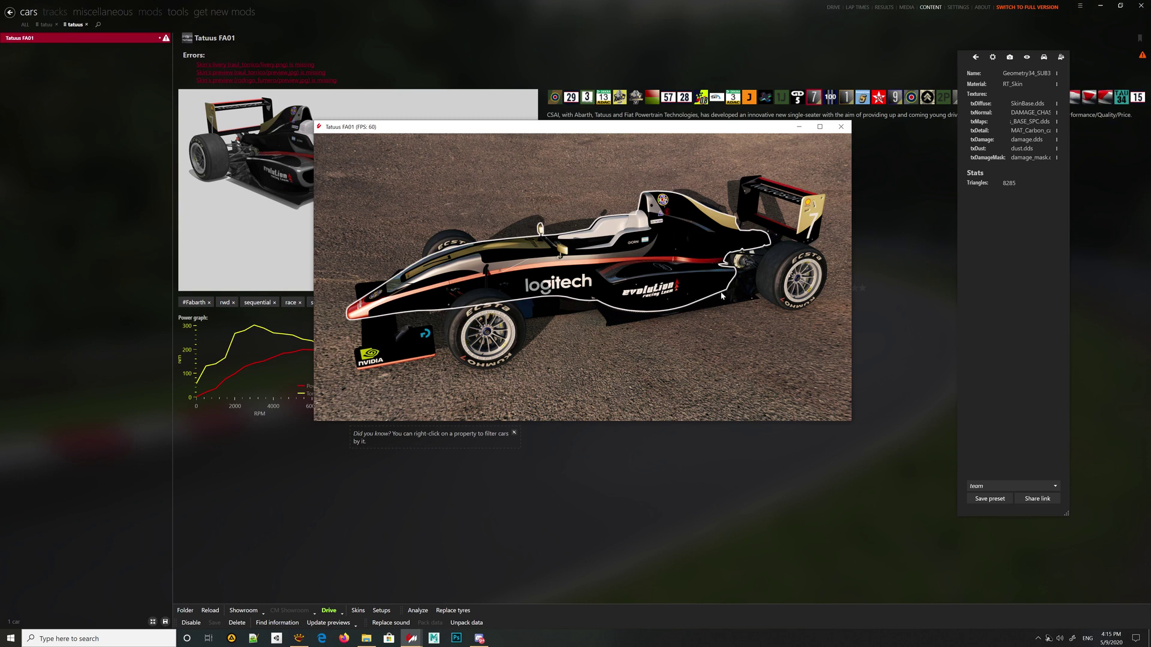
click(841, 127)
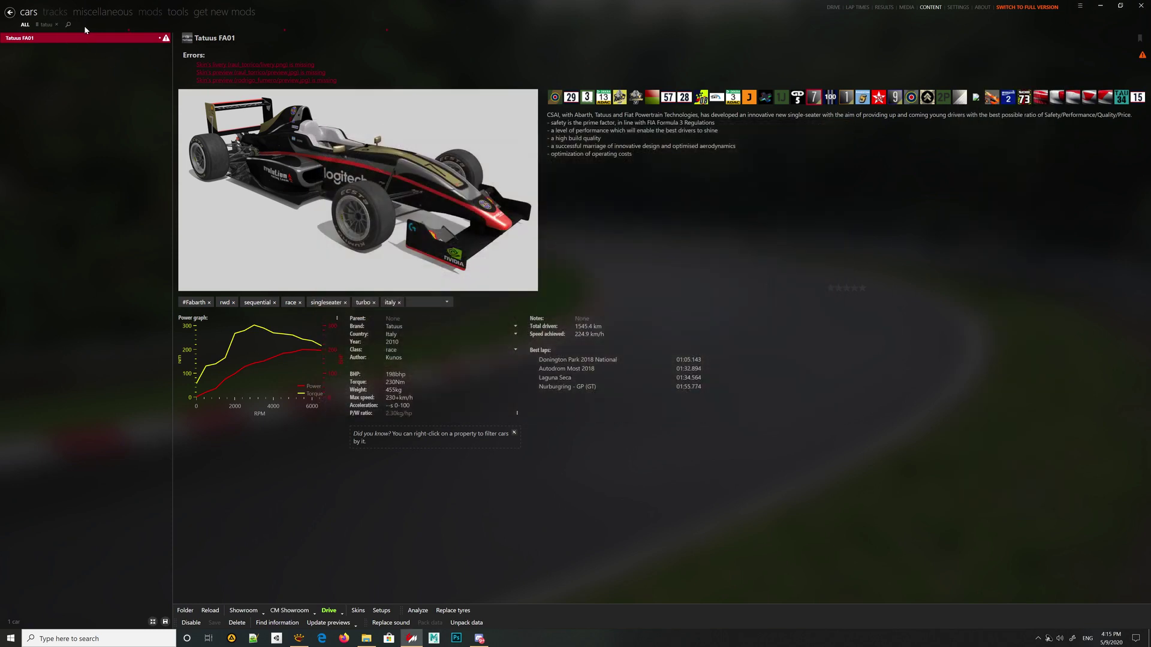
Filter the car list by "corvette" and open the Corvette C6R in the CM Showroom.
click(85, 25)
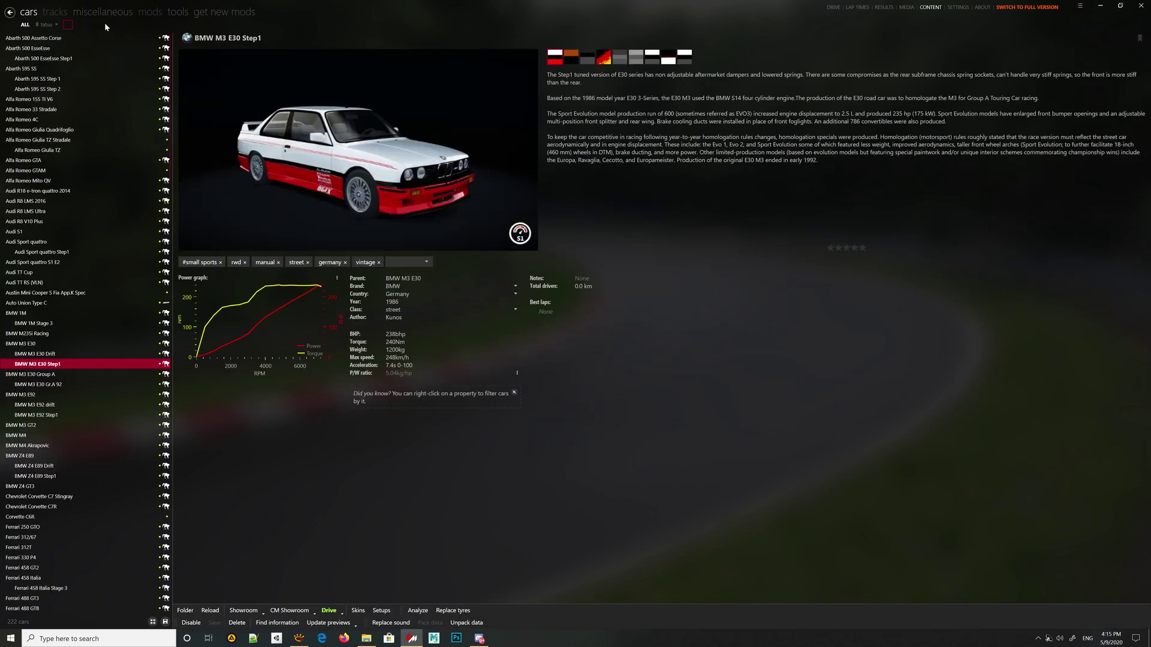
text(corvette)
key(Return)
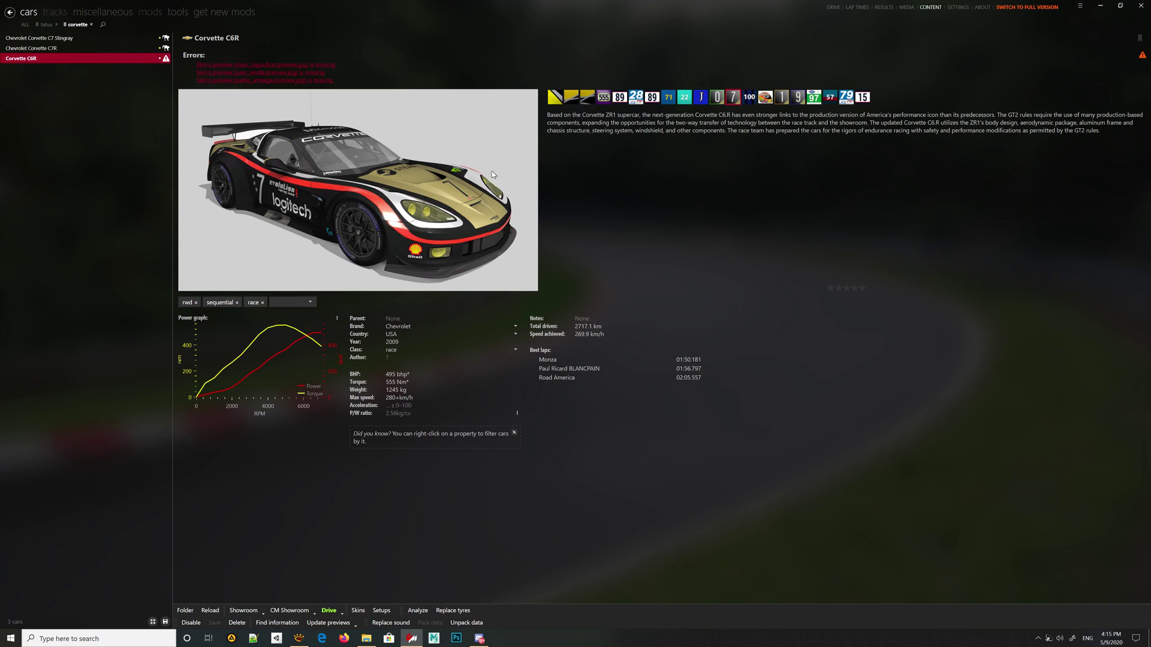
click(291, 610)
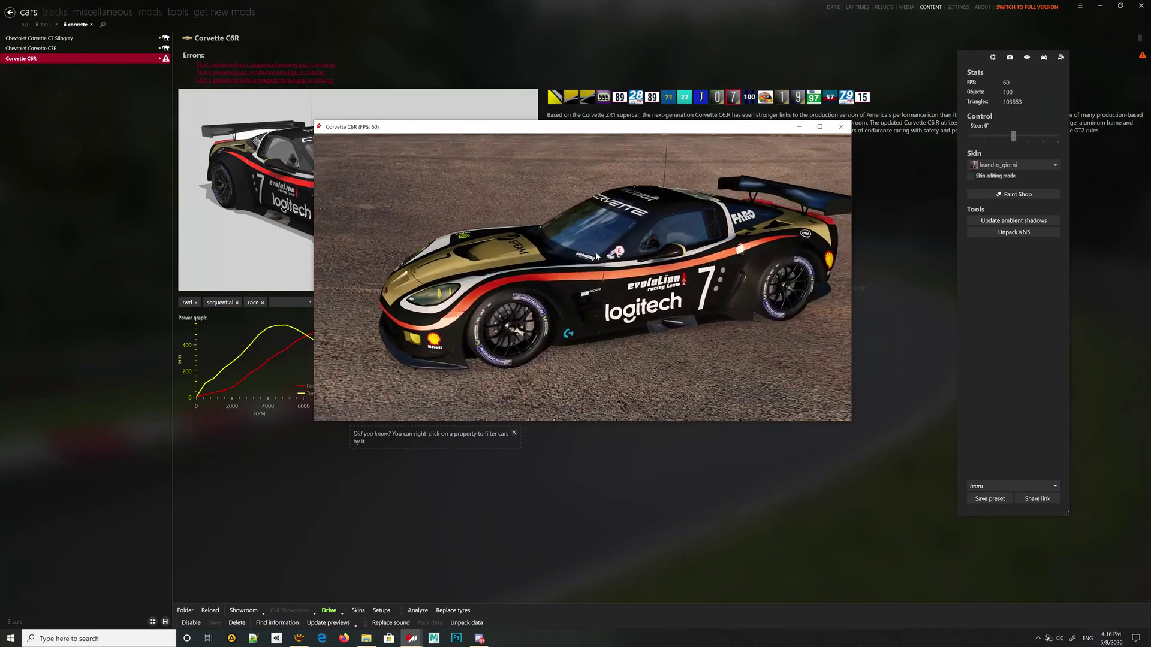
Select the Corvette C6R's body mesh and examine its reflections alongside the txMaps and txDiffuse texture names.
drag(596, 256, 648, 251)
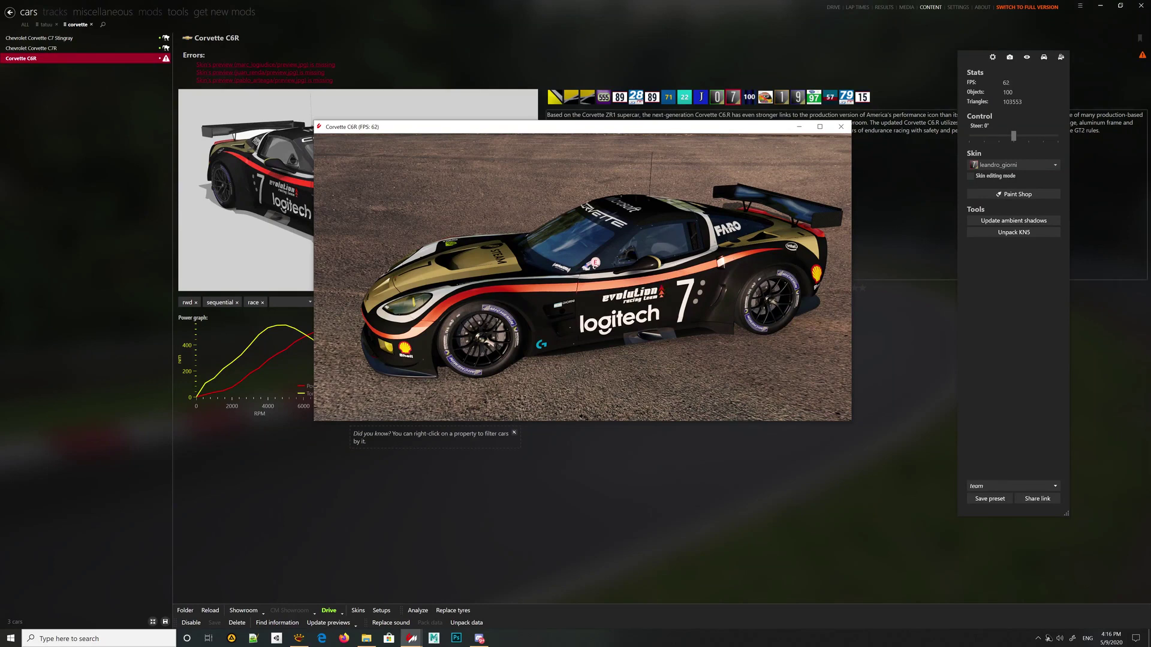
click(628, 213)
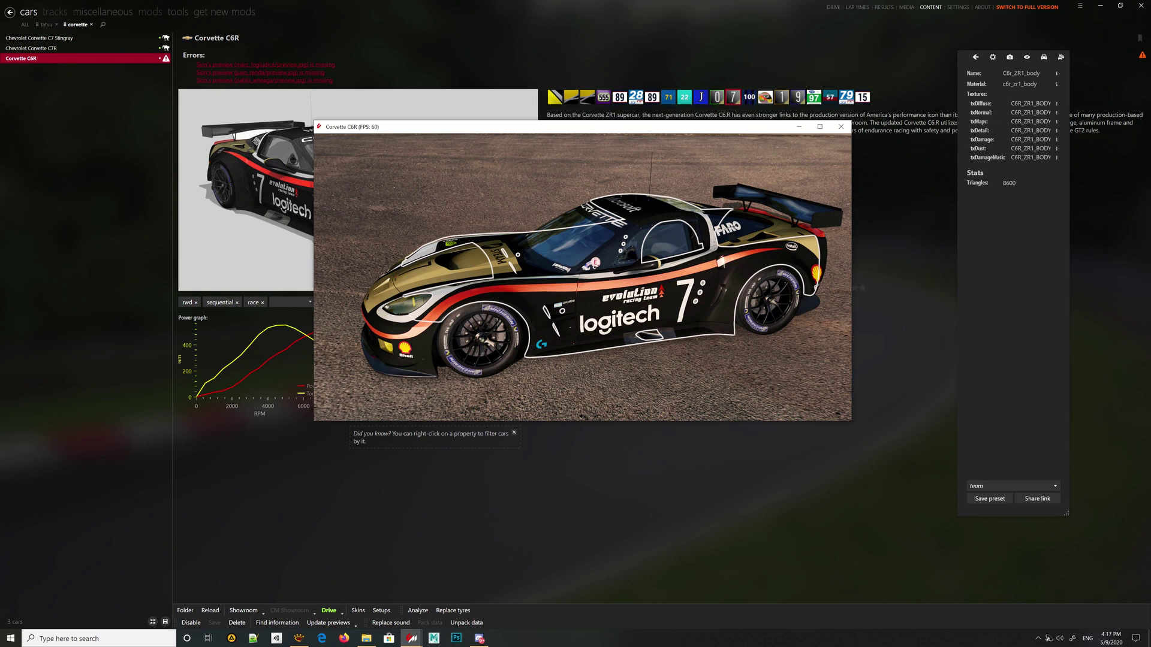
drag(641, 204, 662, 219)
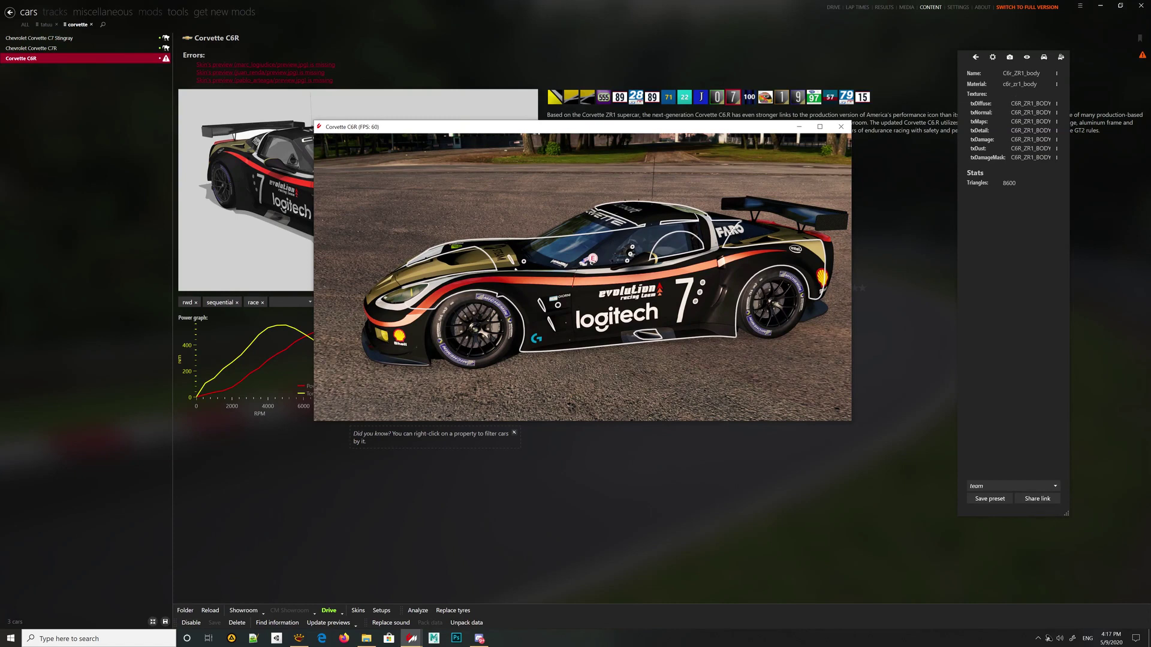
click(1019, 85)
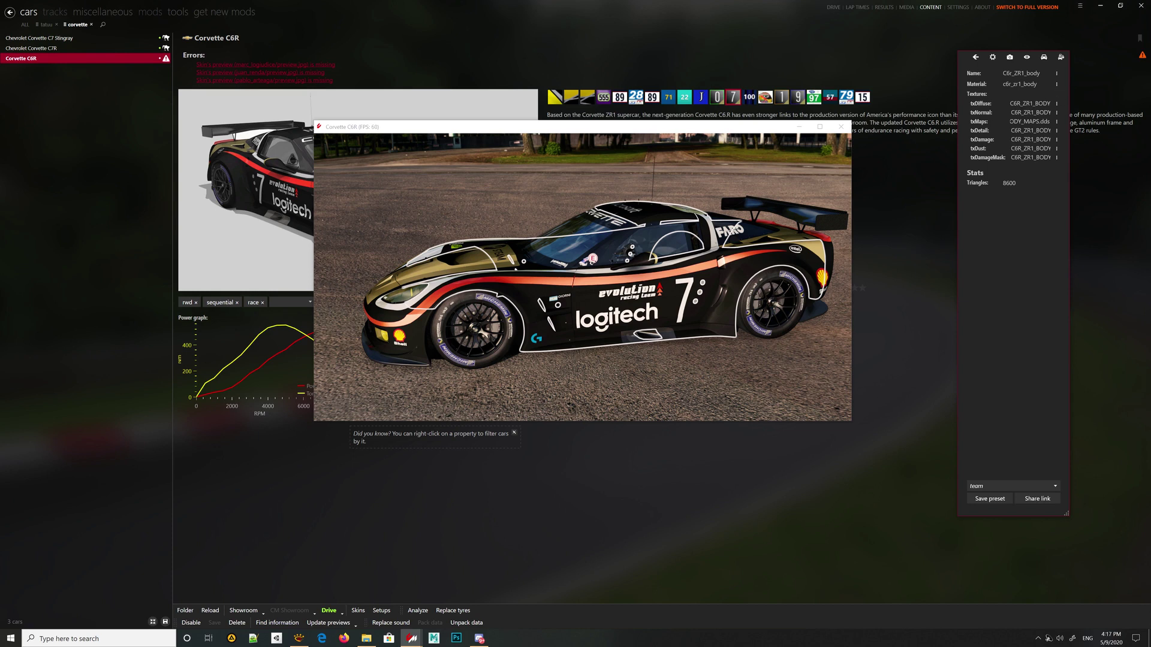
drag(1011, 103, 1061, 106)
mouse_move(635, 267)
mouse_down()
mouse_move(591, 233)
mouse_move(618, 249)
mouse_move(722, 254)
mouse_move(636, 259)
mouse_move(629, 270)
mouse_up()
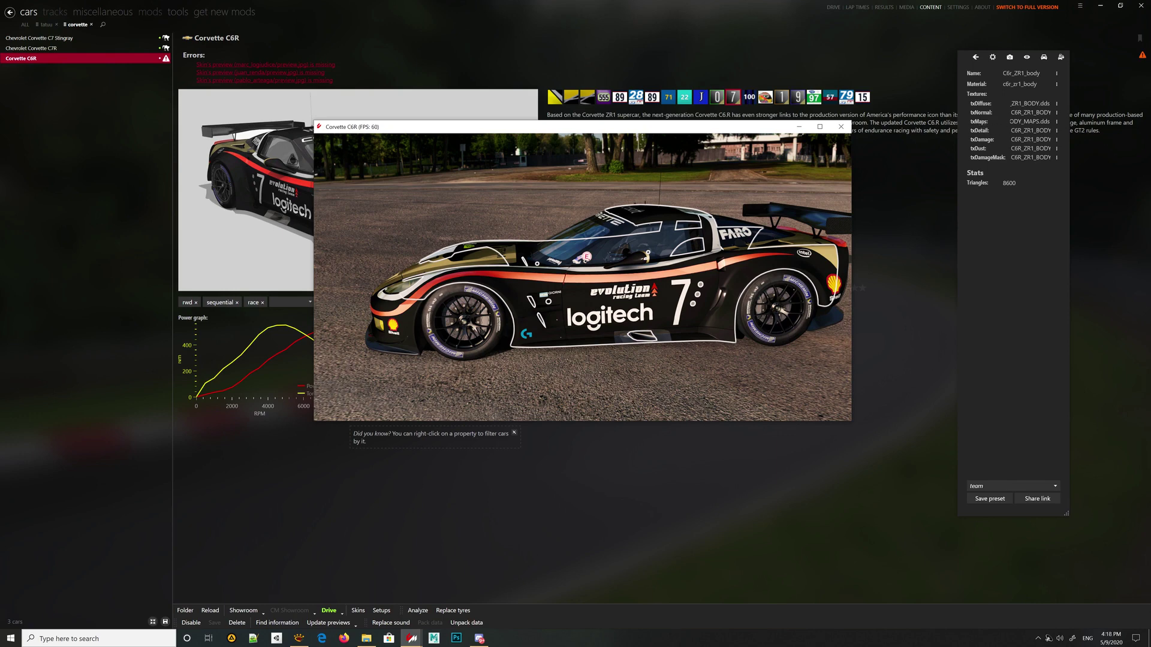
drag(650, 259, 699, 276)
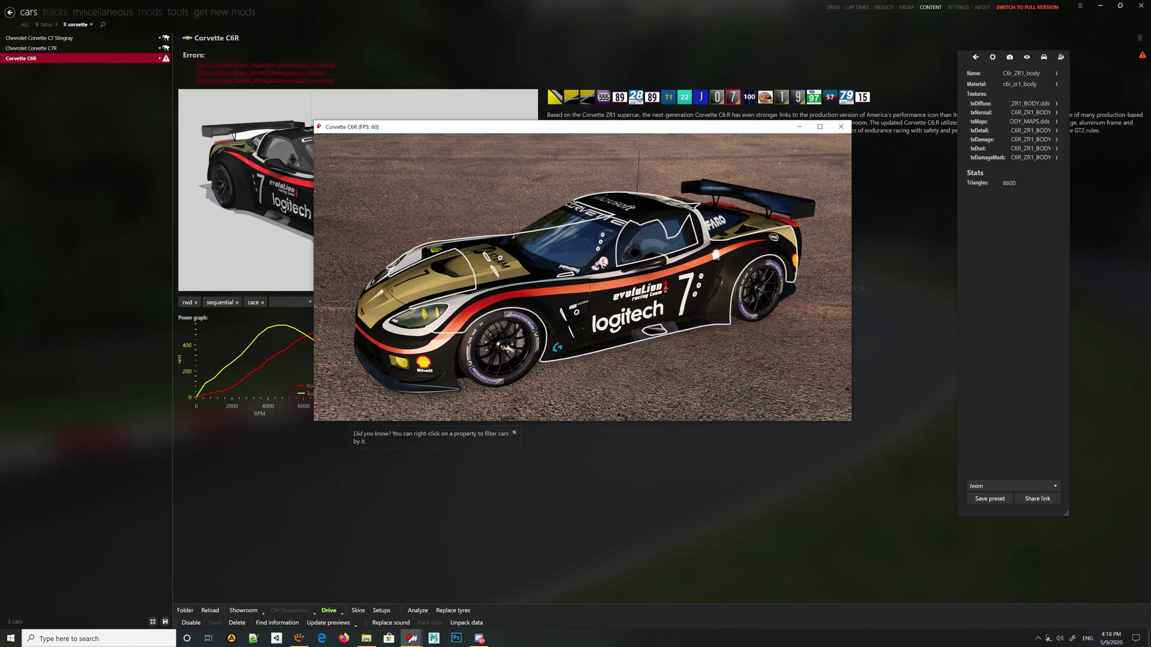
View the details of the body's txMaps texture, C6R_ZR1_BODY_MAPS.dds, and close them.
click(1011, 121)
click(685, 324)
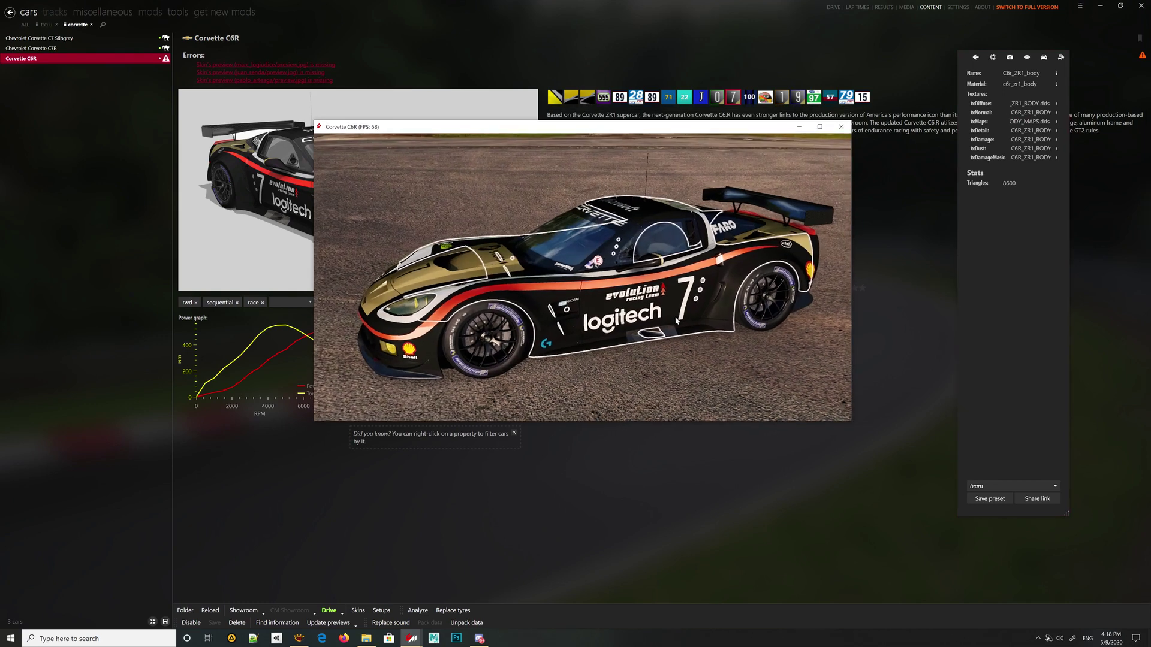
click(1057, 121)
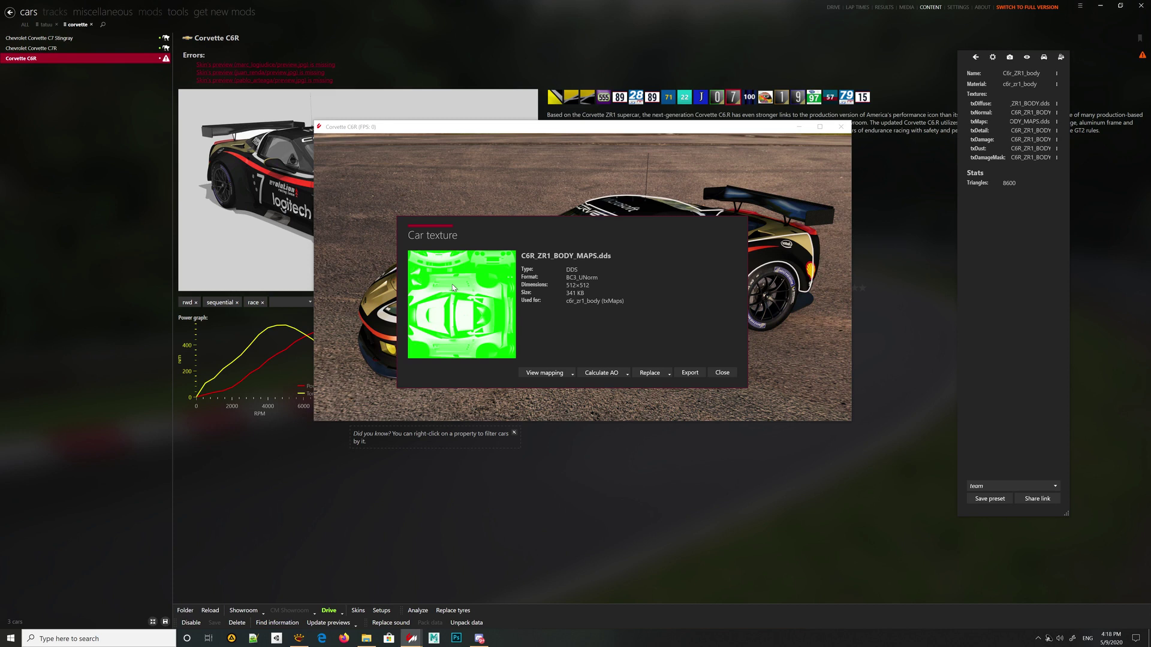
click(722, 373)
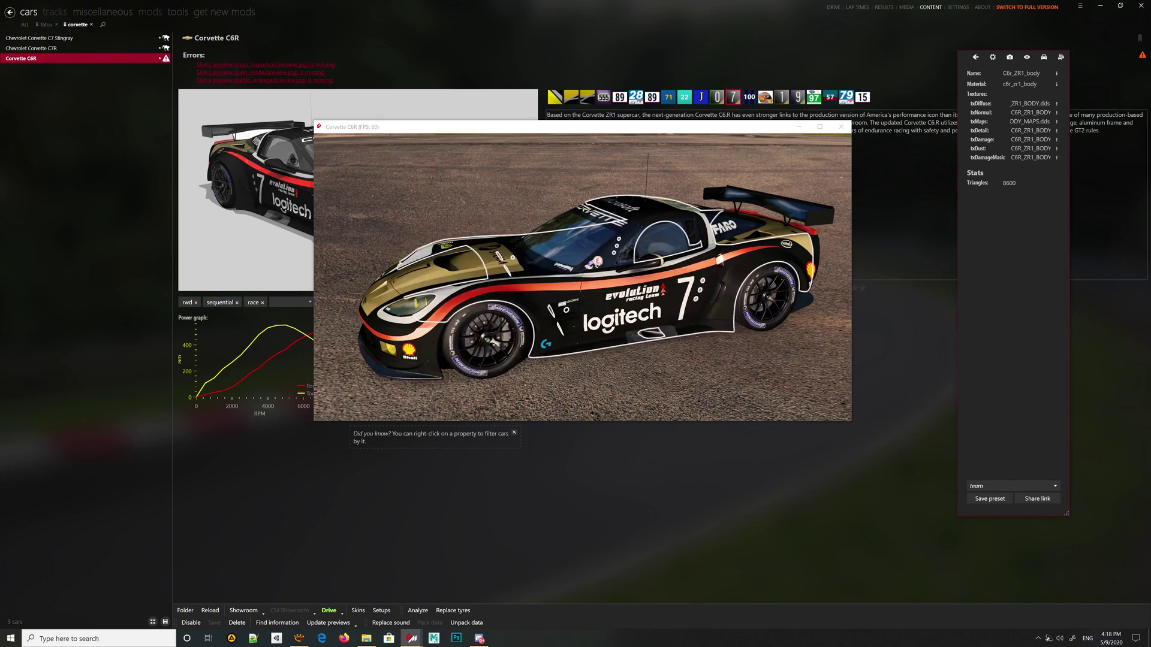
Check the body's txDetail texture, C6R_ZR1_BODY_DETAIL.dds, and view its txMaps texture again for comparison.
drag(576, 292, 640, 246)
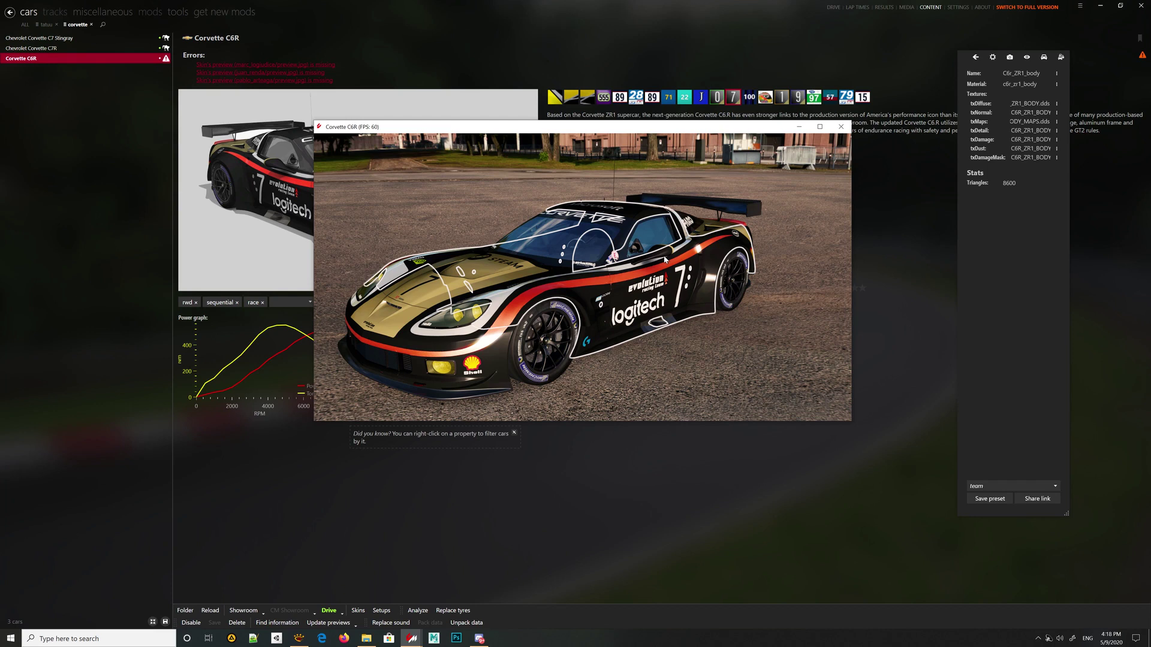
click(1056, 132)
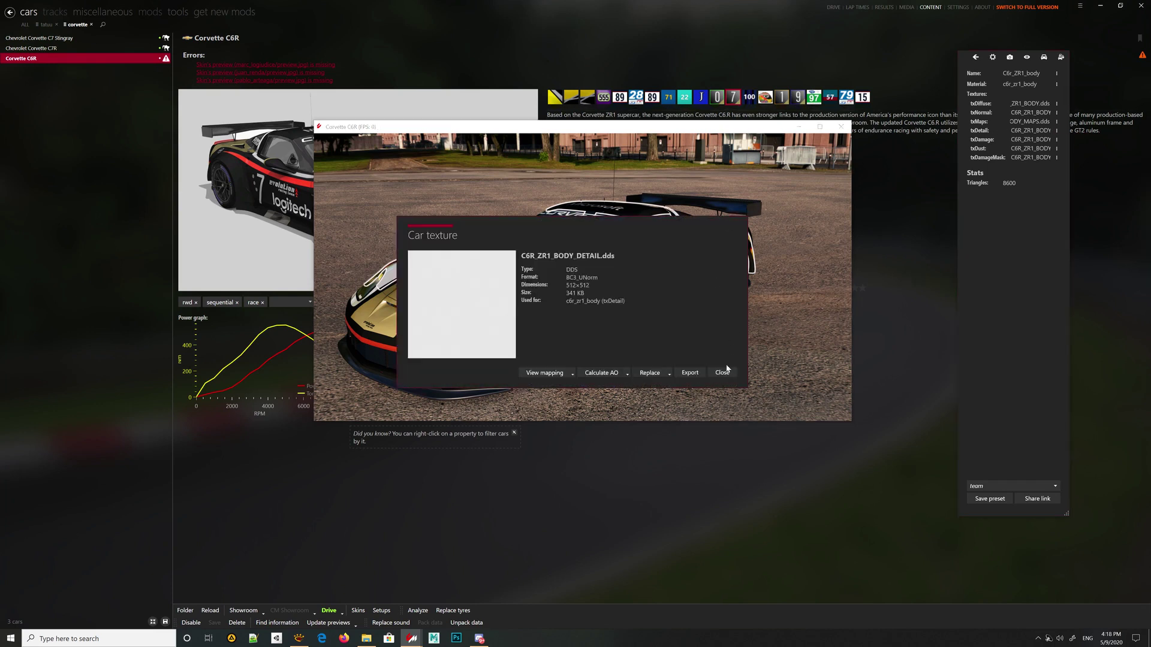
click(724, 373)
click(1057, 121)
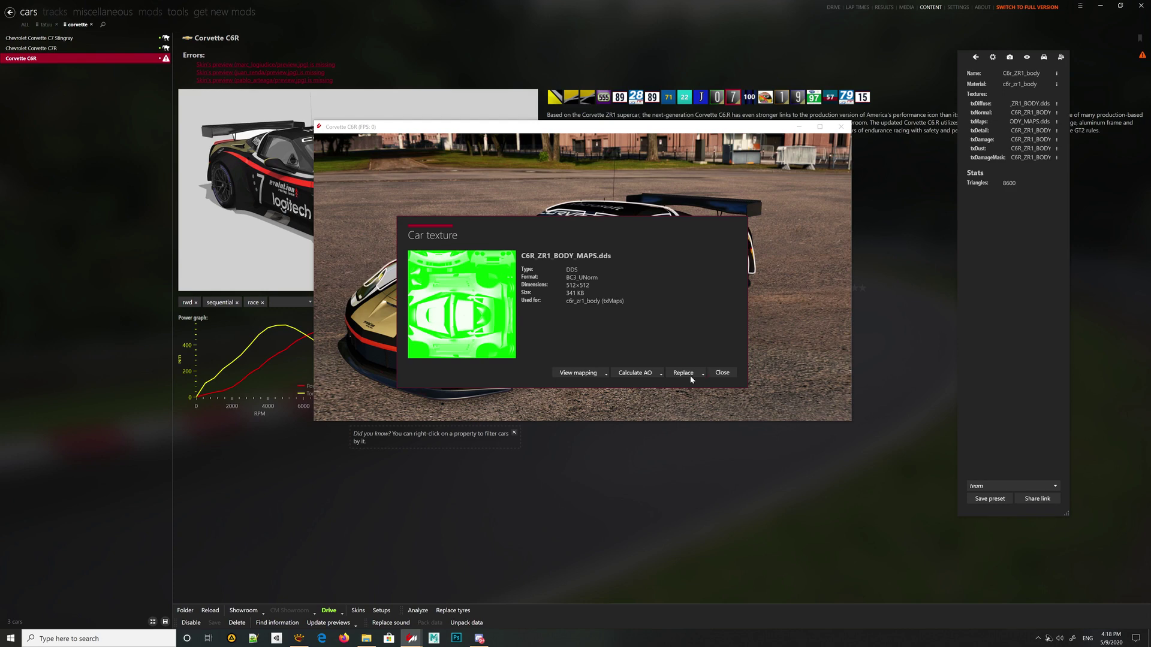
click(690, 373)
key(Return)
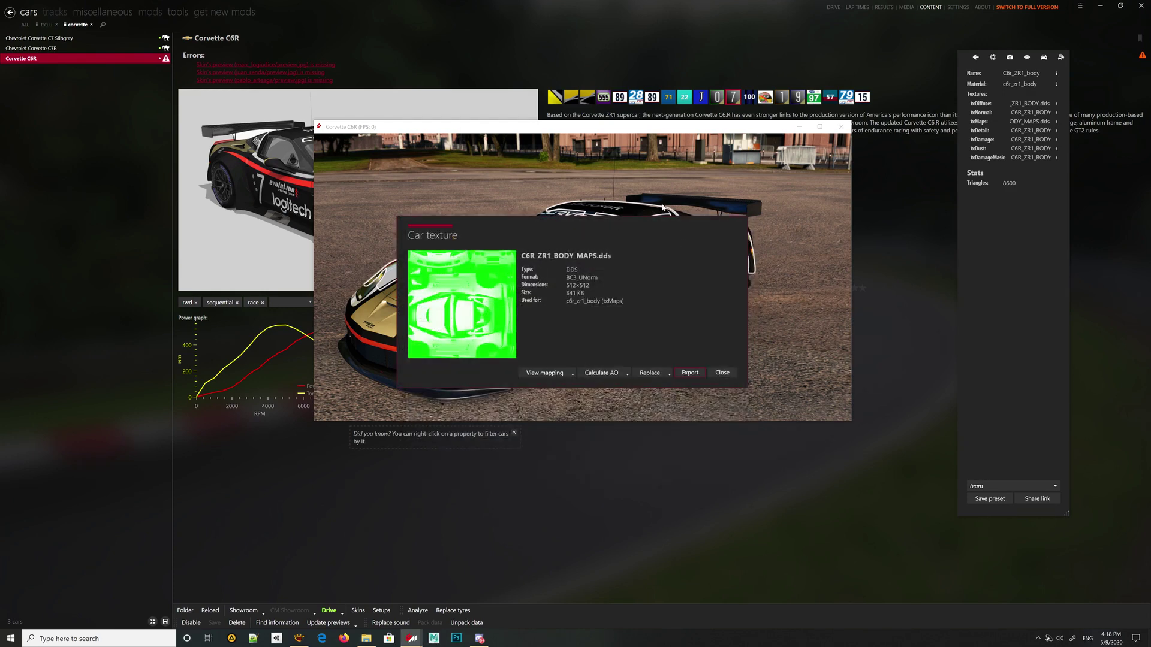
click(723, 373)
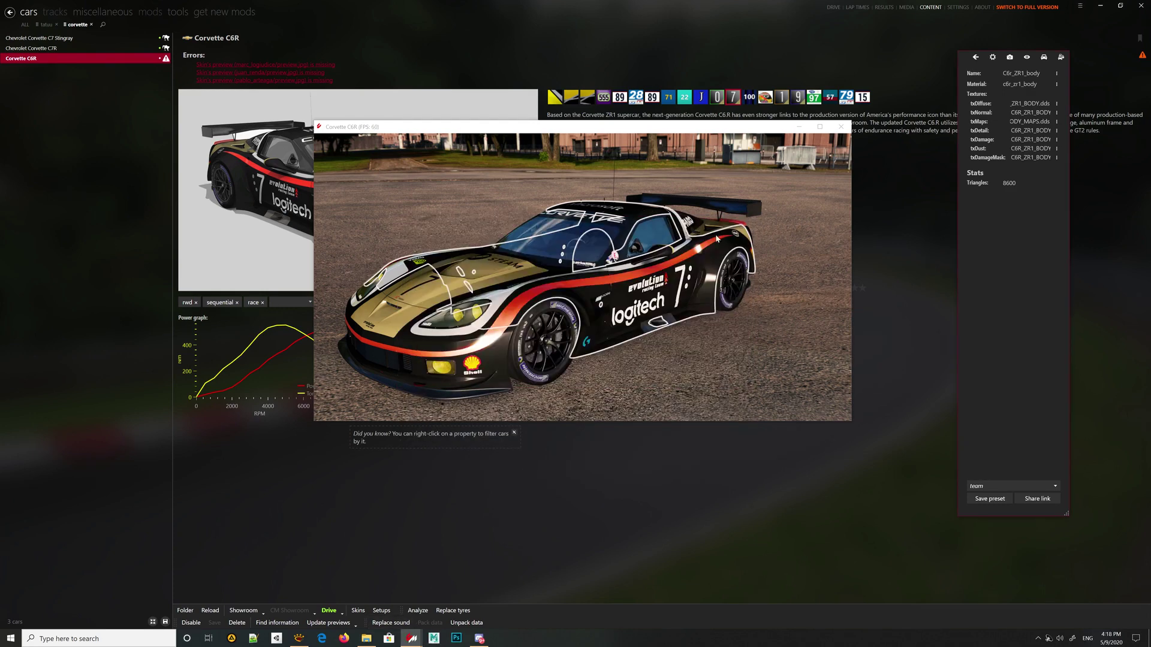
Close the Corvette C6R showroom, minimize Content Manager and switch to Photoshop.
click(840, 126)
click(1100, 6)
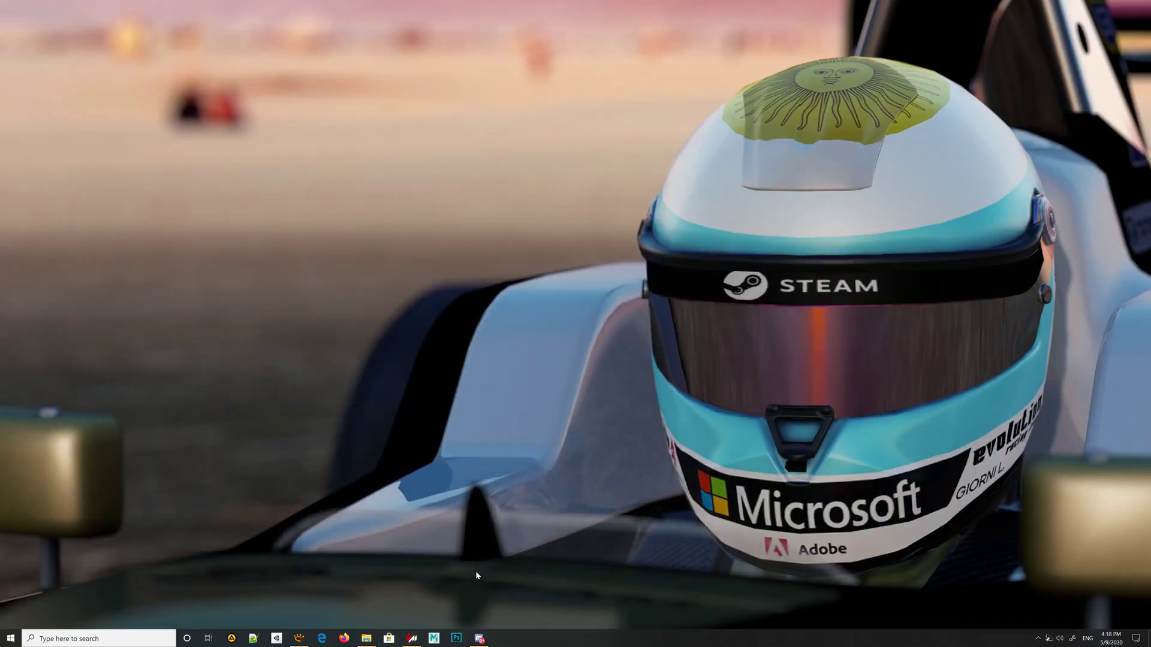
click(366, 638)
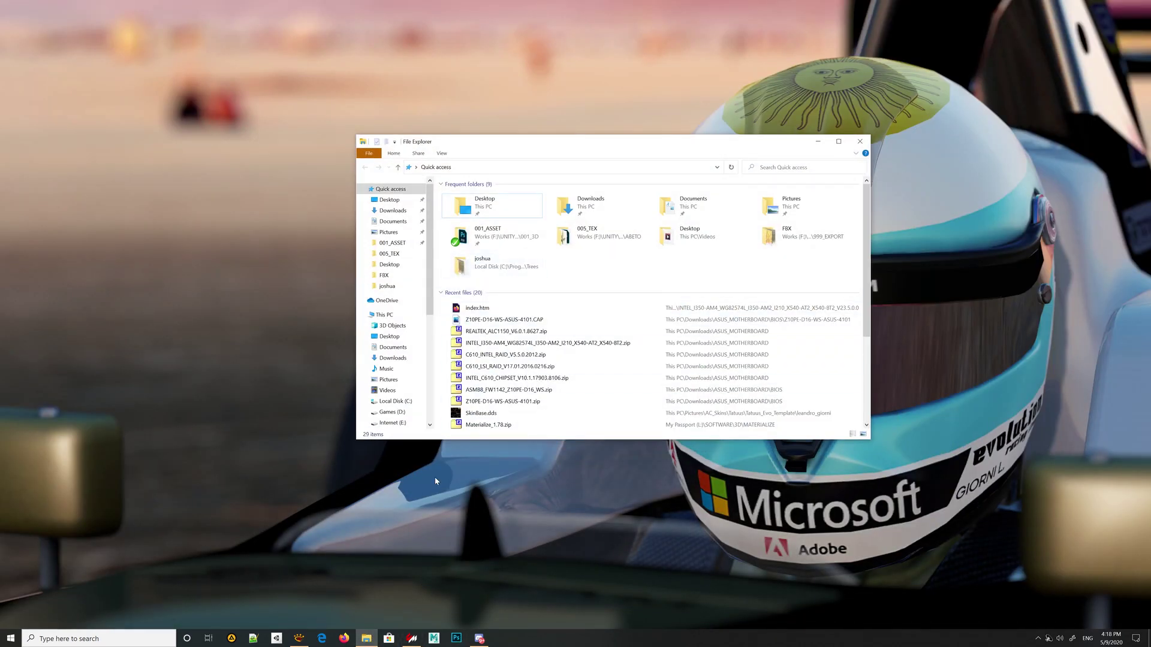
click(298, 639)
scroll(463, 253, up, 1)
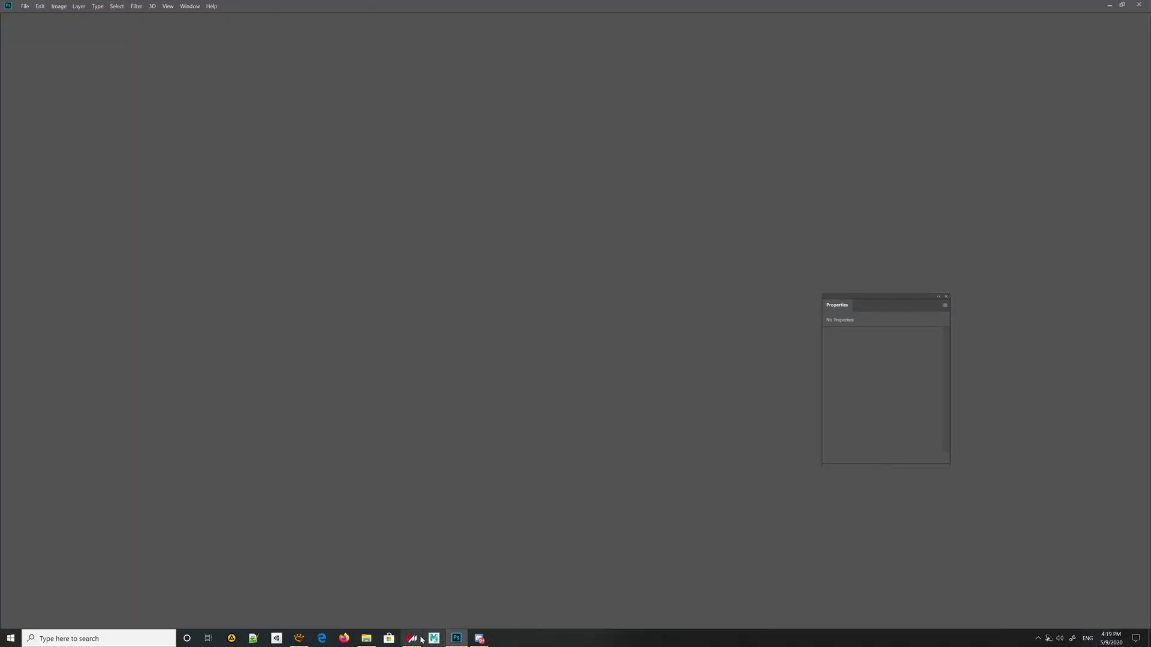
View the texture files in the driver's skin folder of the tatuusfa1 car in File Explorer and minimize that window.
click(366, 638)
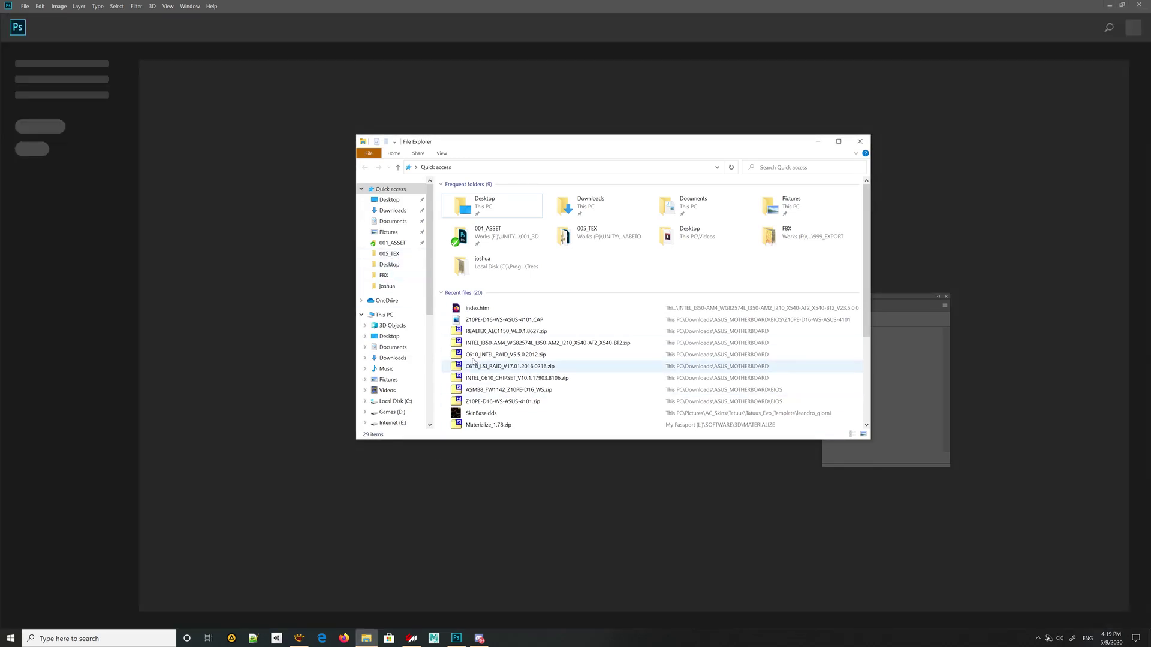
click(671, 168)
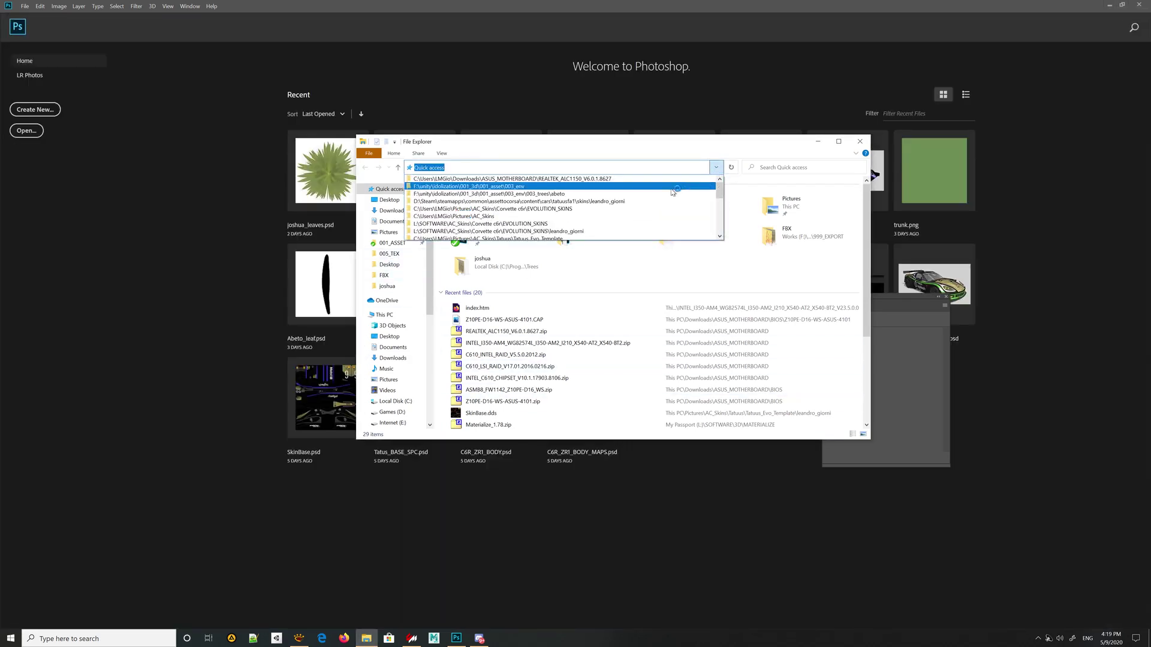
click(600, 200)
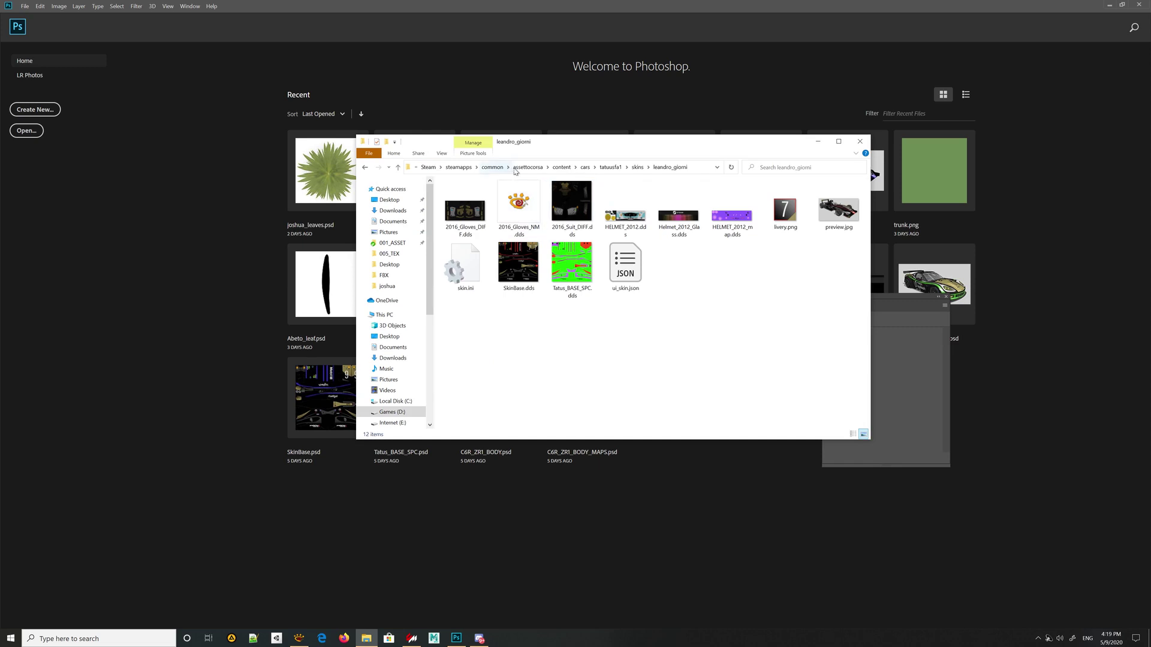
click(817, 142)
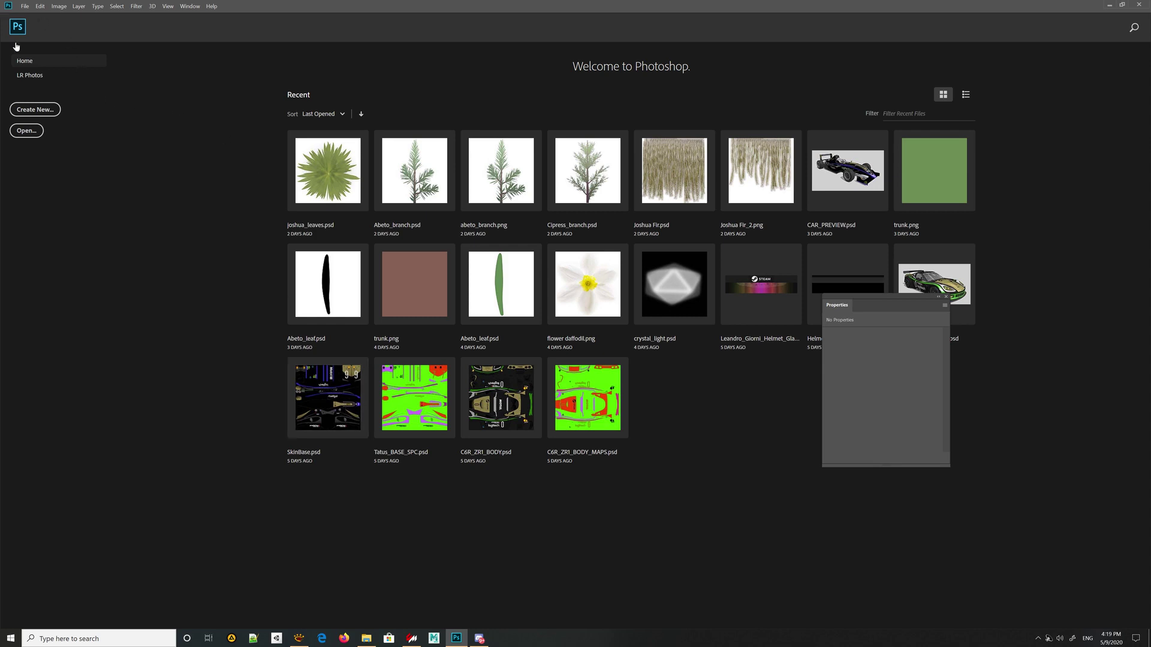
Open another File Explorer window and go to the Pictures\AC_Skins\Tatuus\Tatuus_Evo_Template folder.
click(370, 639)
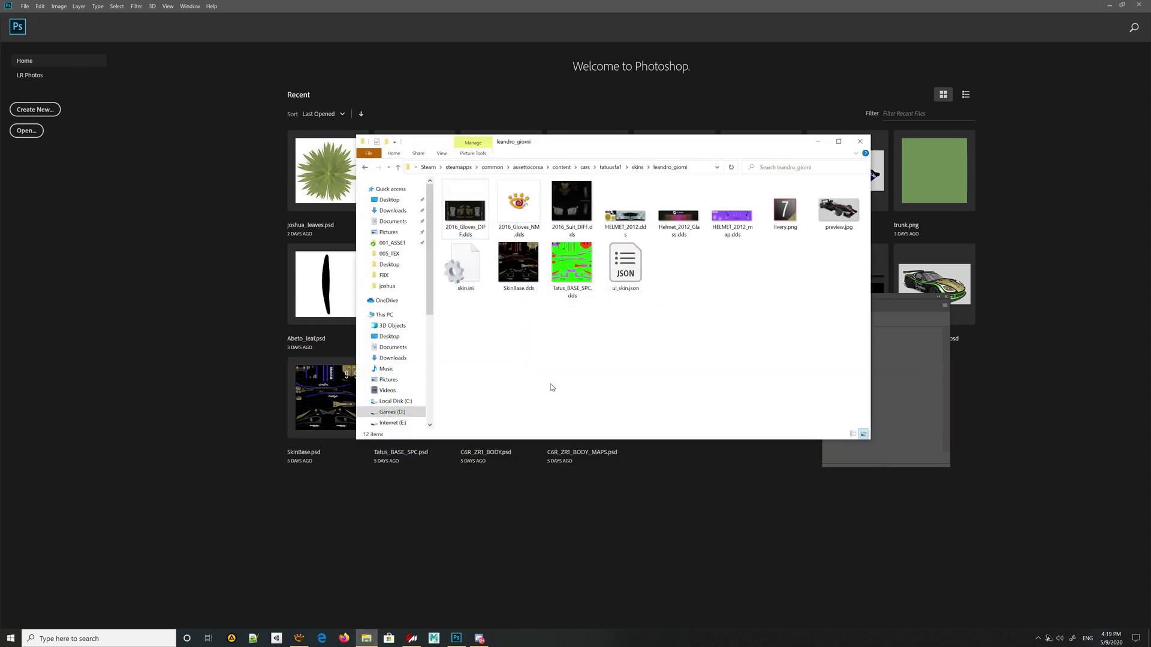
right_click(366, 638)
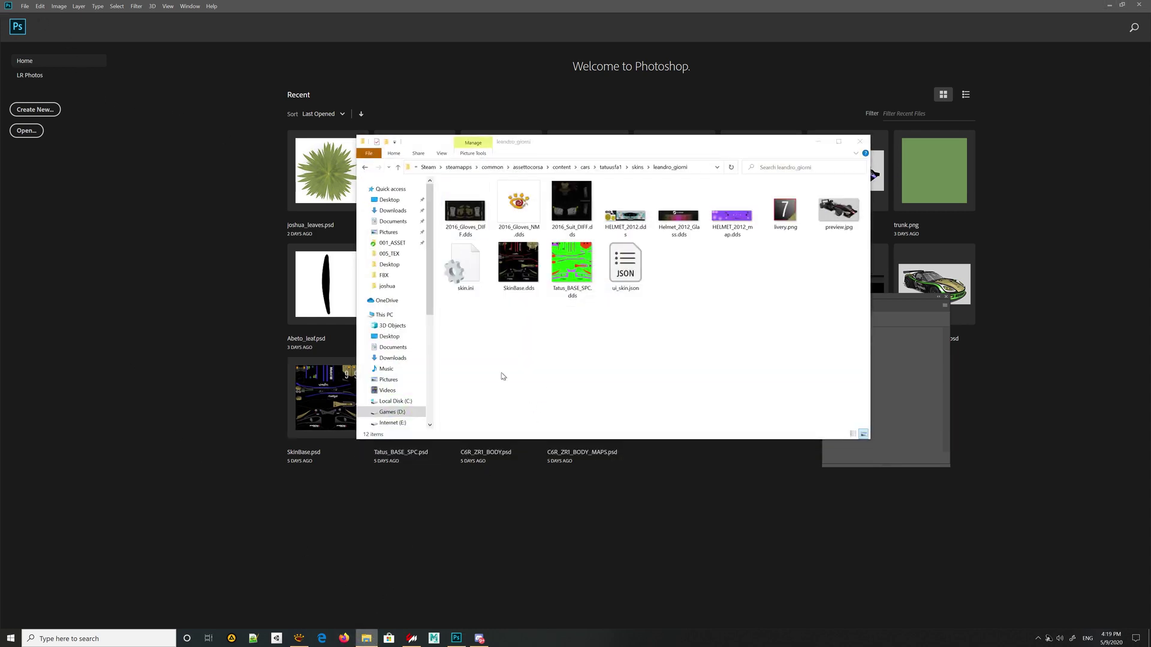
click(370, 639)
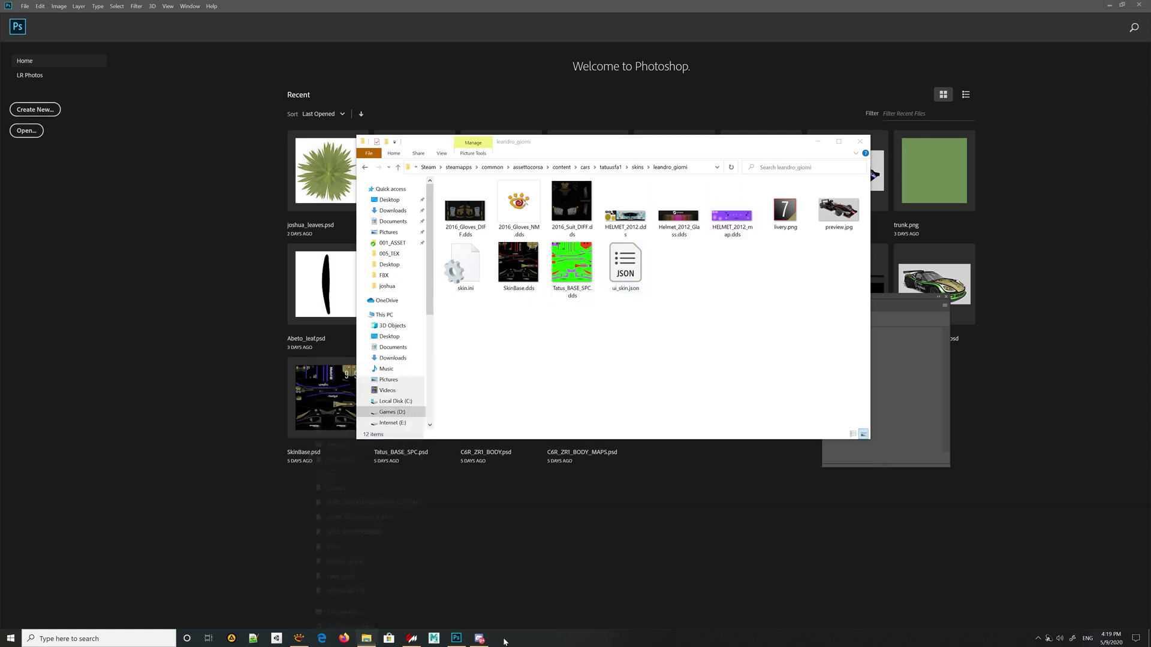
middle_click(371, 639)
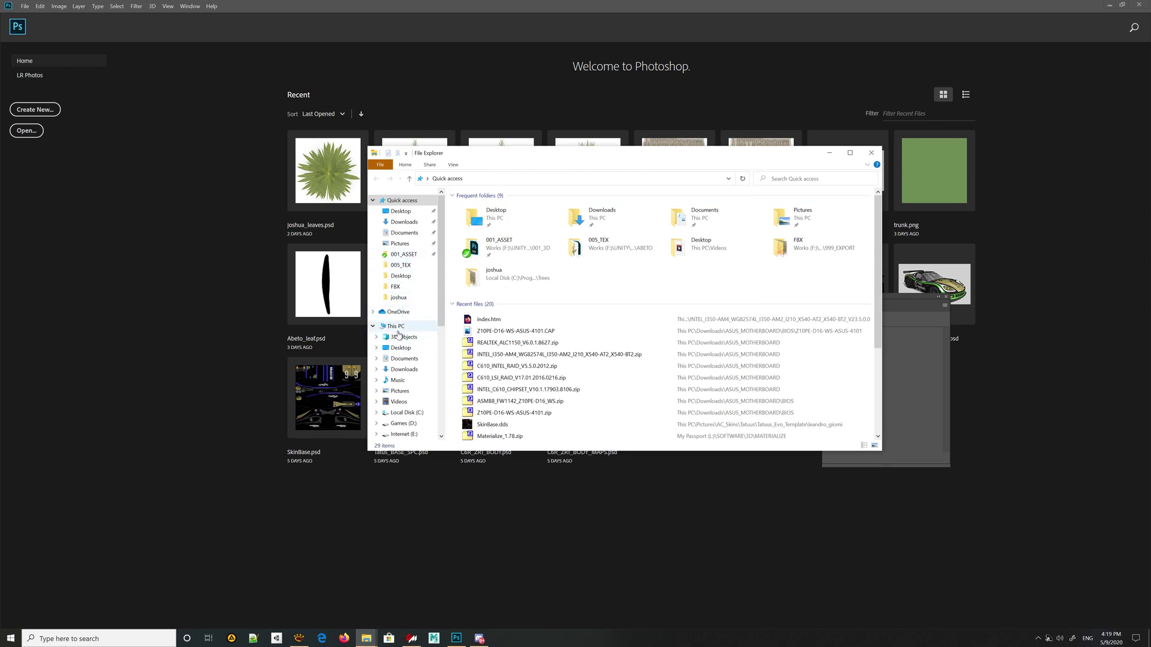
click(400, 244)
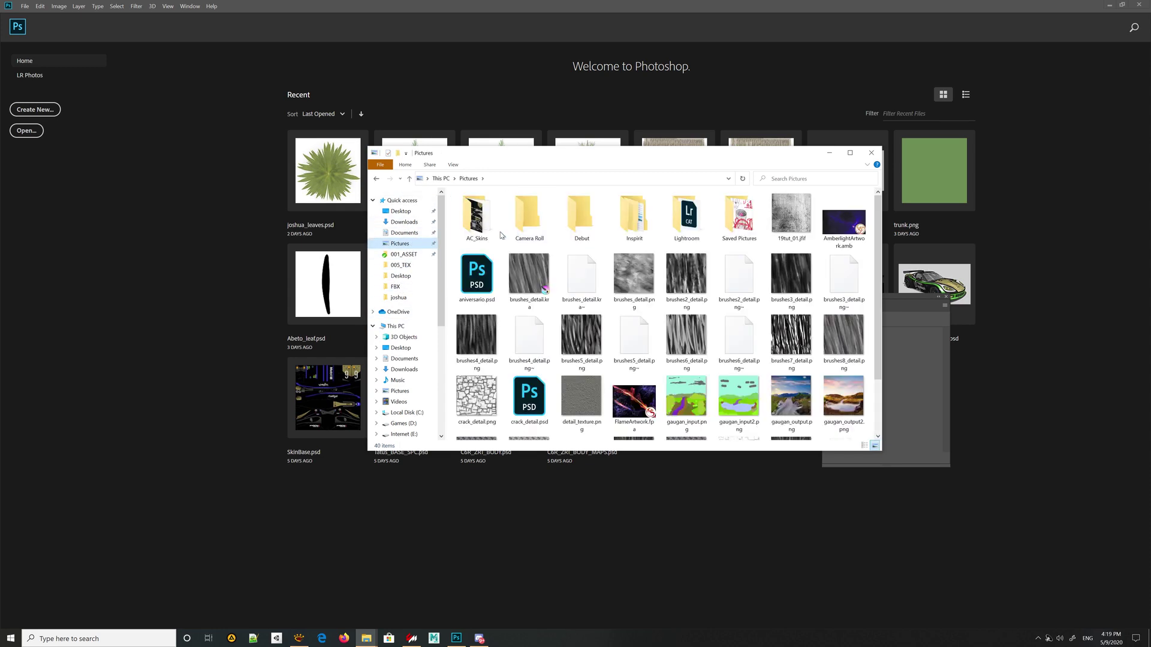
click(483, 229)
double_click(483, 228)
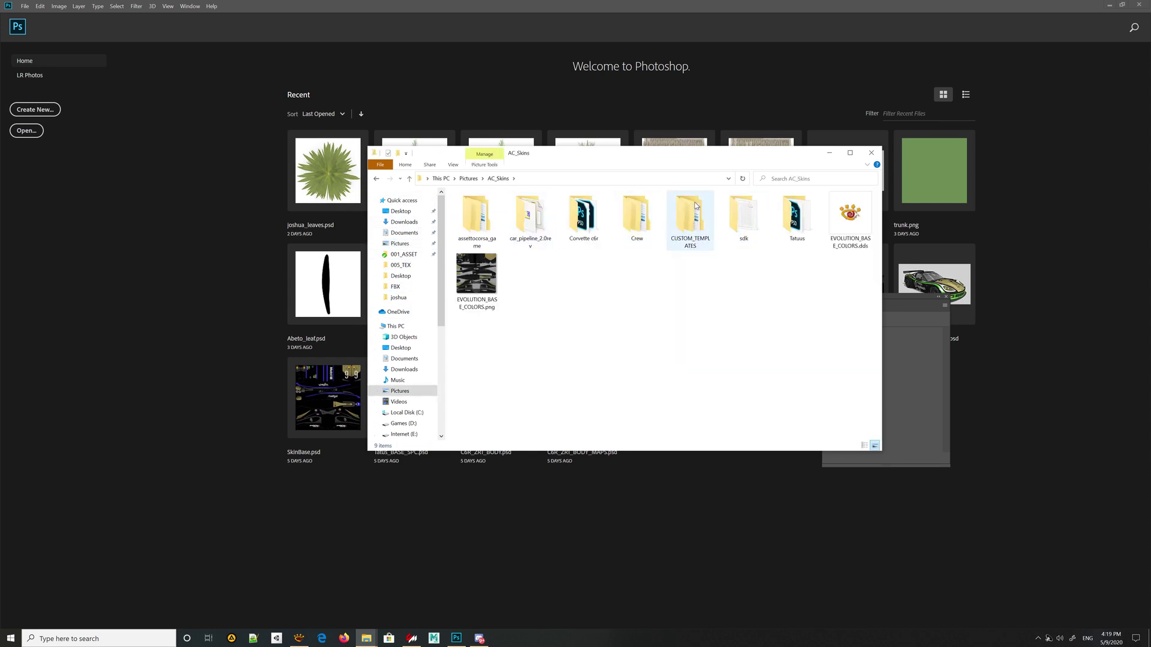
click(802, 217)
double_click(802, 217)
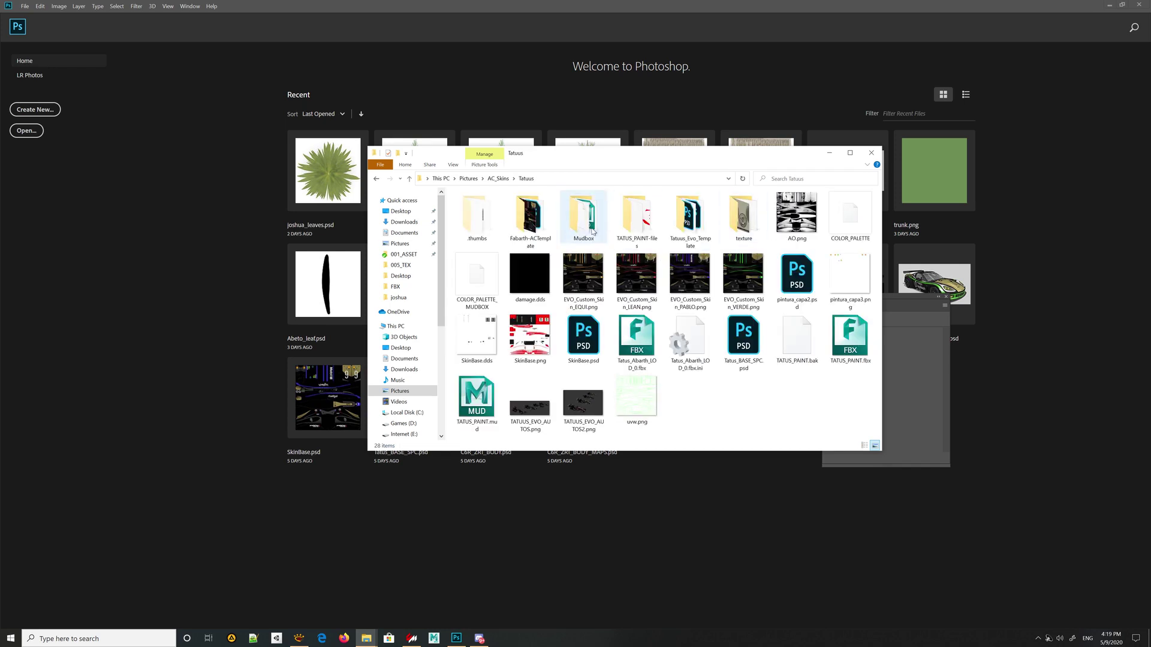
click(691, 225)
double_click(691, 225)
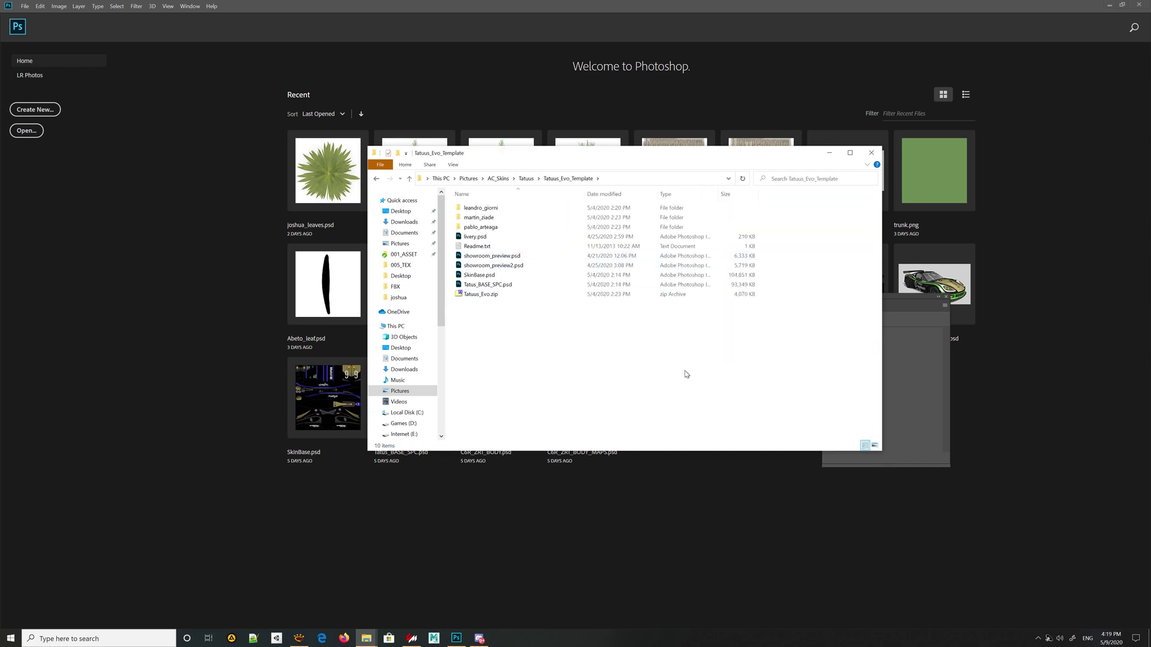
Open SkinBase.psd from the Tatuus_Evo_Template folder in Photoshop.
click(480, 275)
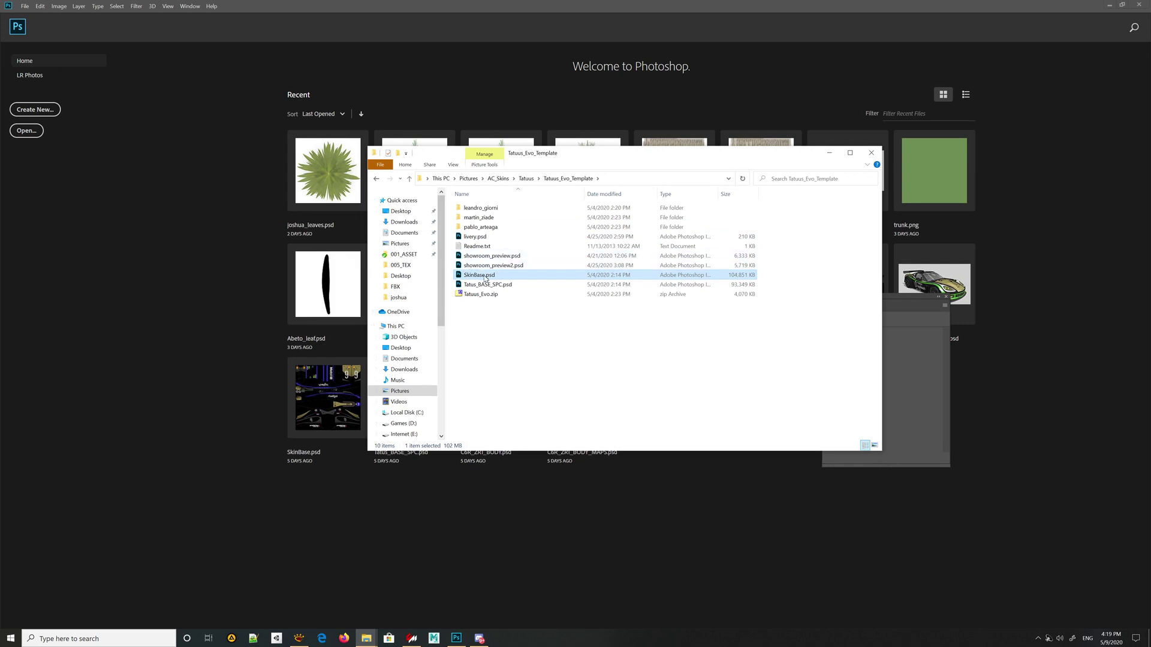
click(484, 332)
double_click(489, 277)
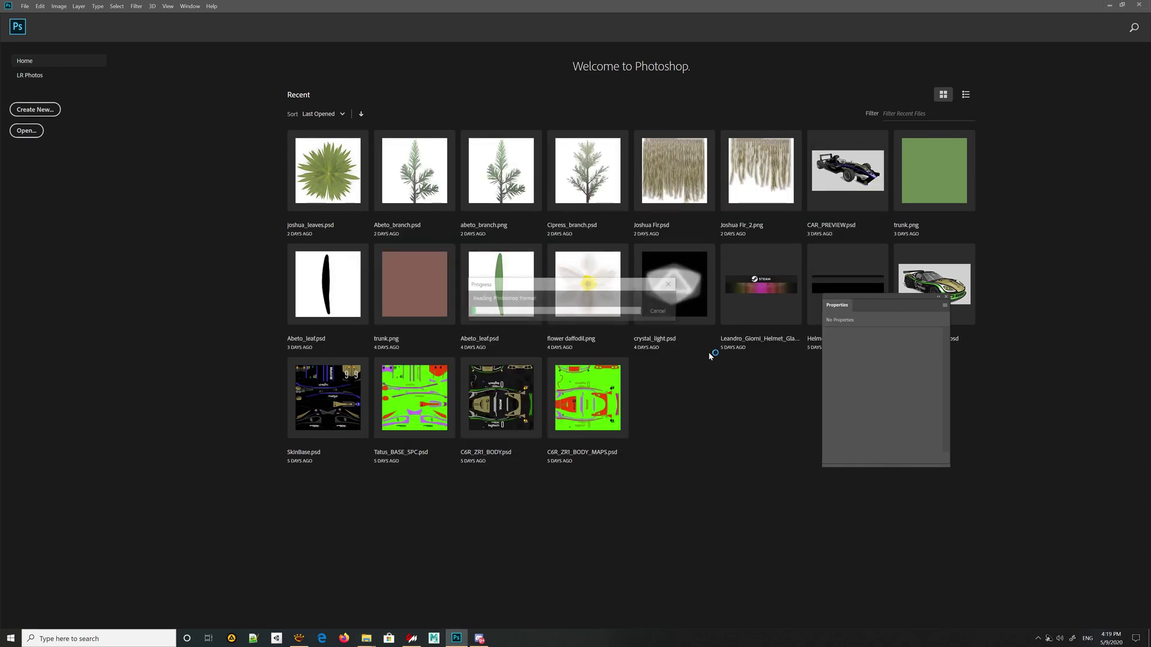
click(659, 311)
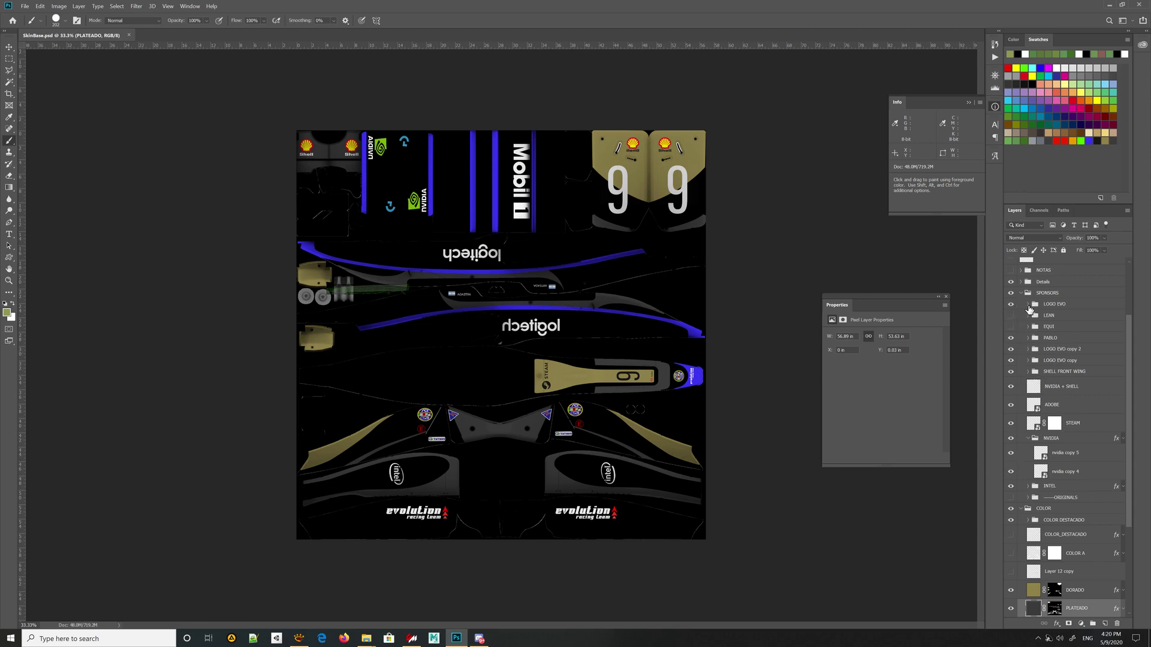
Expand the LOGO EVO group and hide the SPONSORS and COLOR layer groups to expose the skin's base shading.
click(1028, 304)
click(1010, 293)
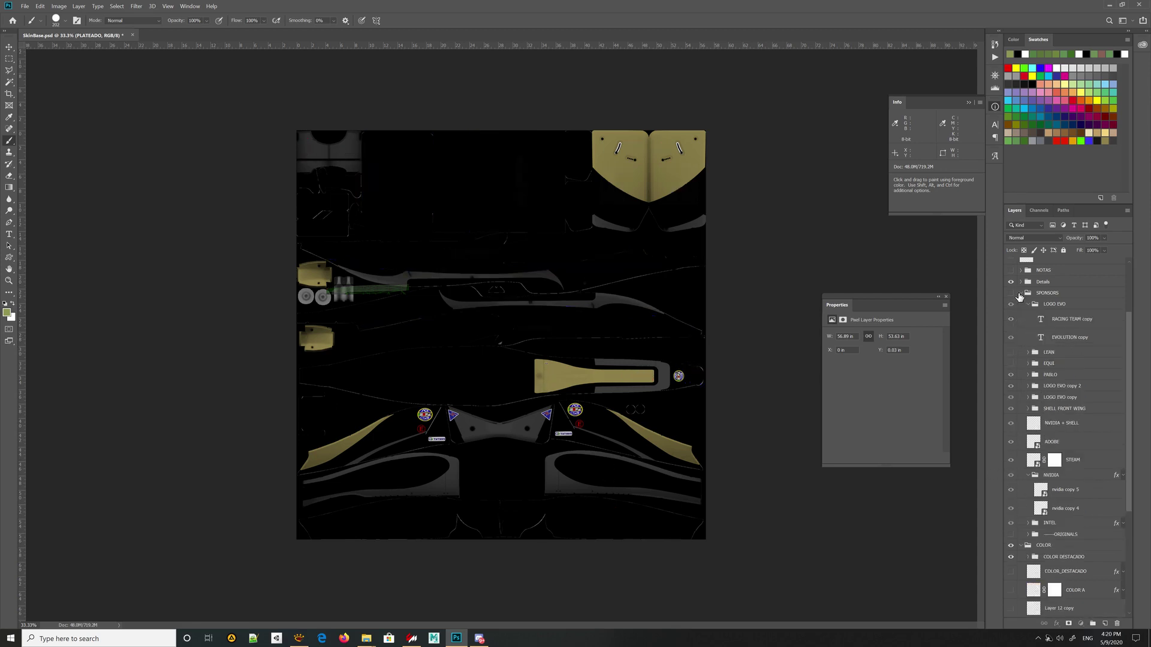
click(1018, 294)
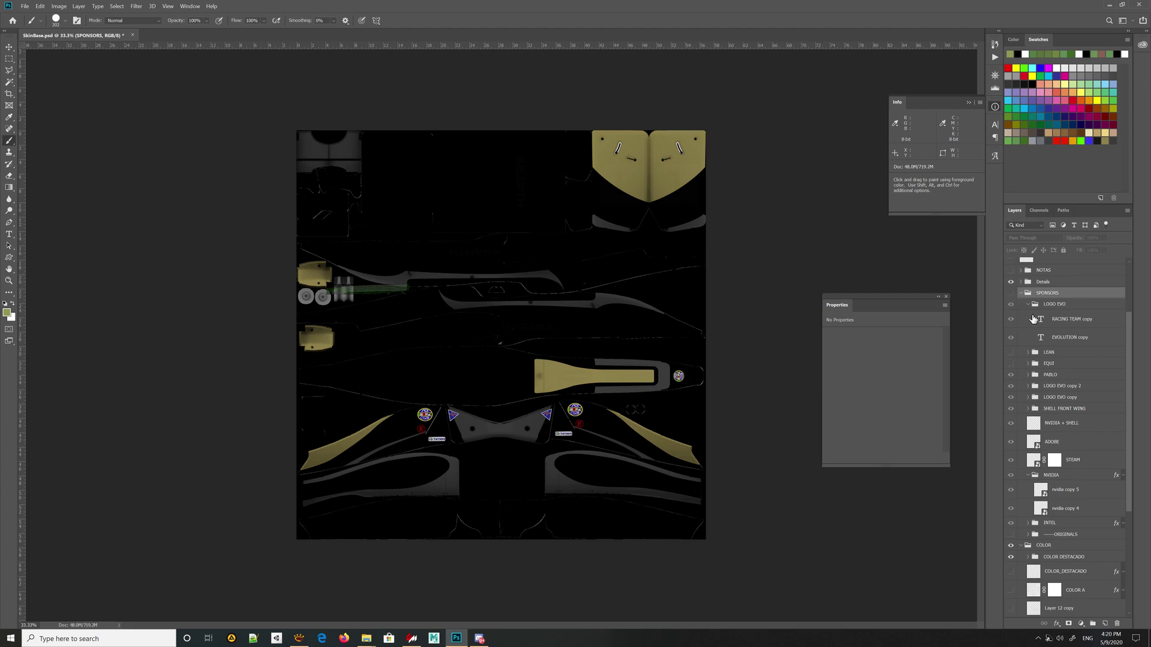
click(1011, 545)
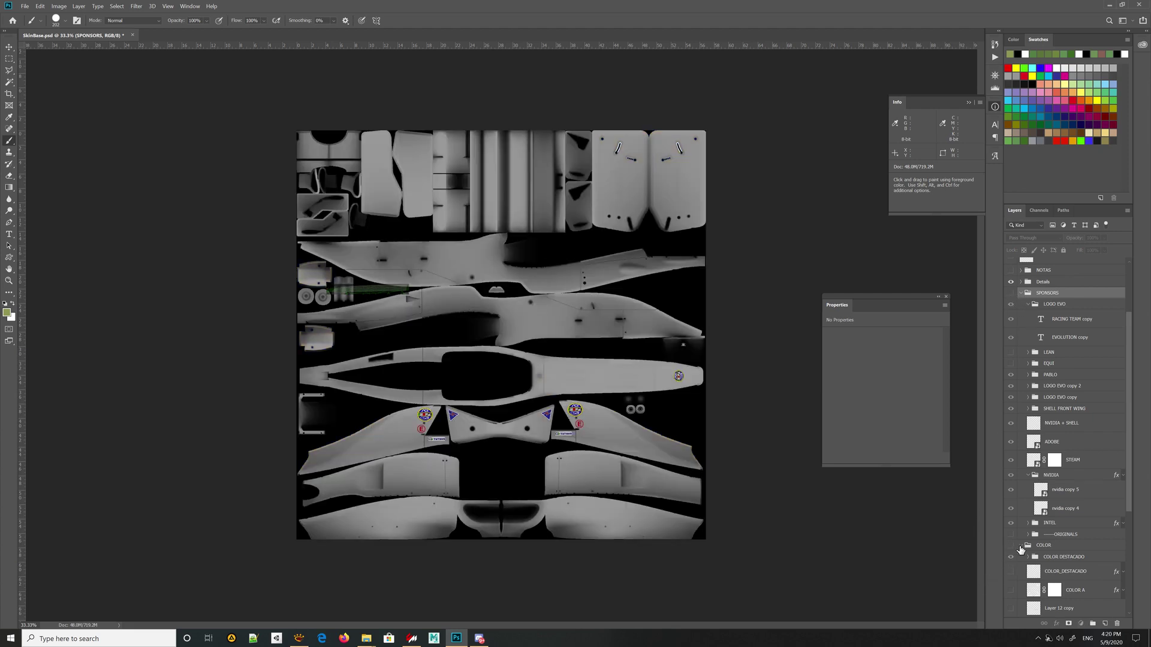
Collapse the COLOR group and start saving a copy of the skin in the DDS - NVIDIA Texture Tools Exporter format.
click(1020, 546)
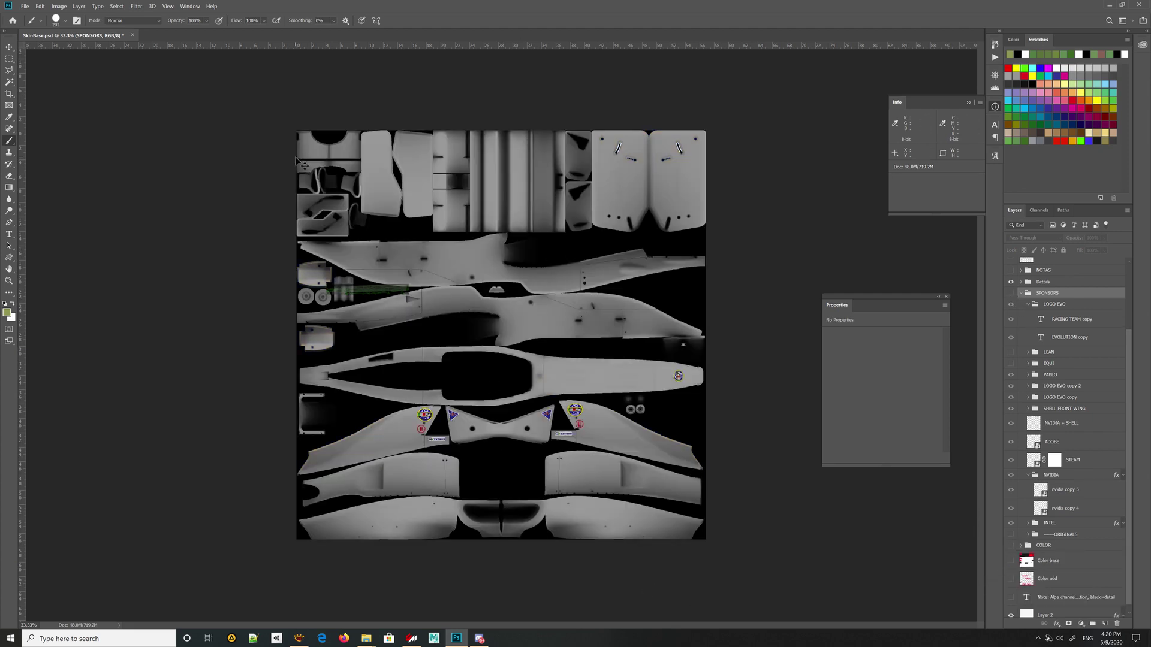
key(ctrl+shift+s)
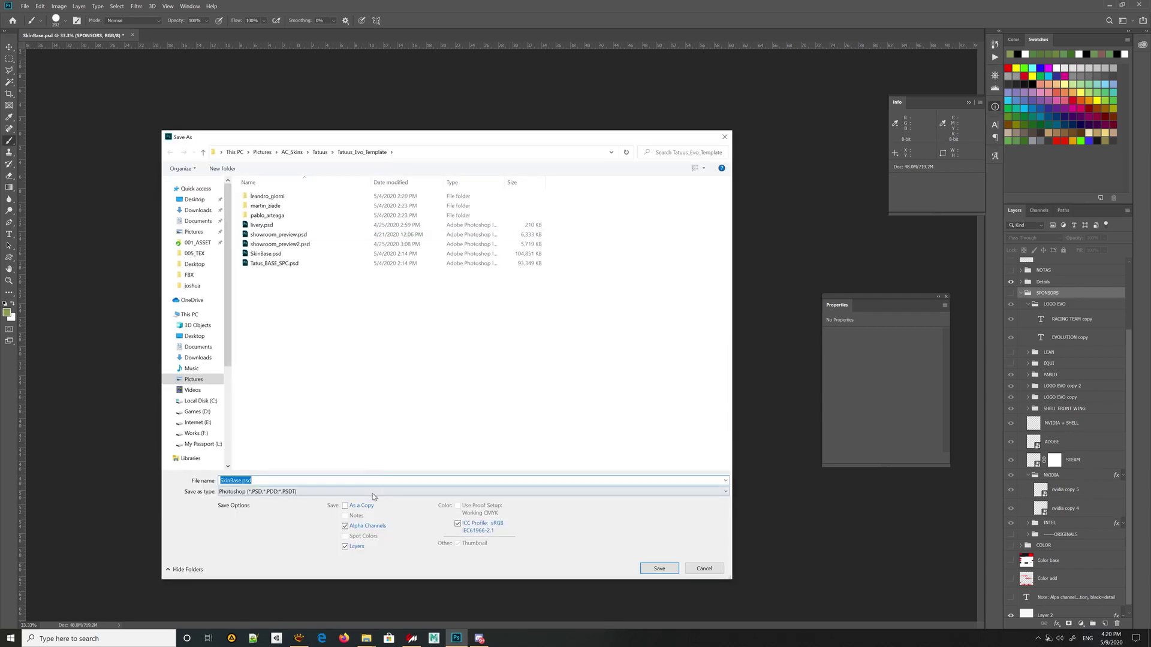
click(307, 416)
click(280, 490)
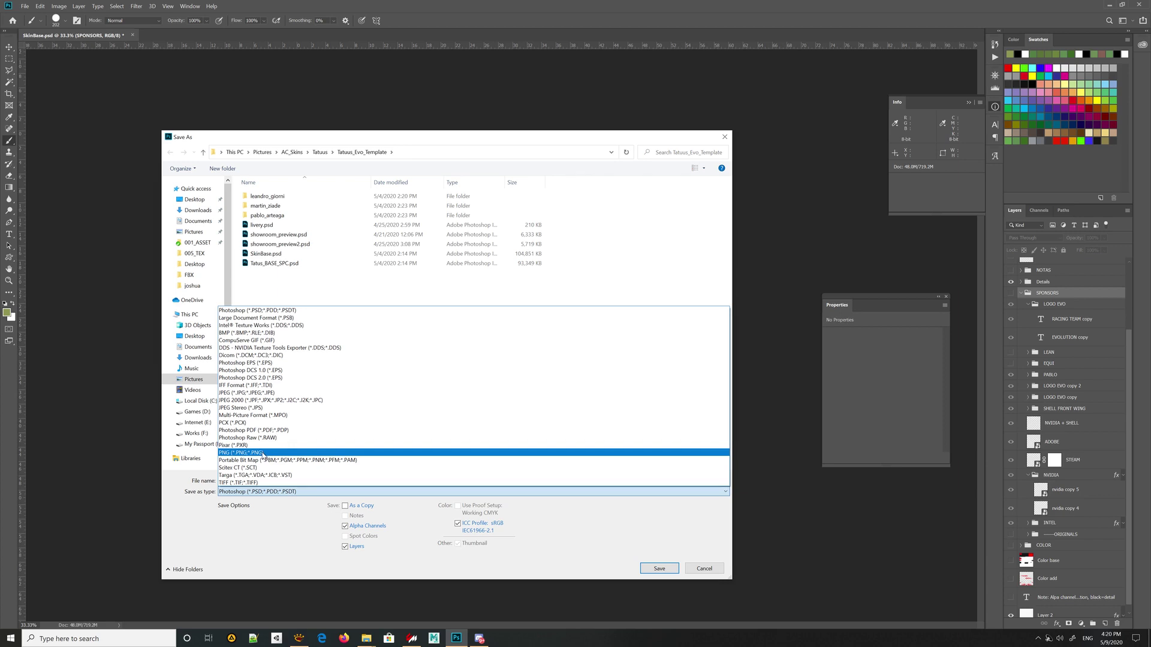
click(309, 349)
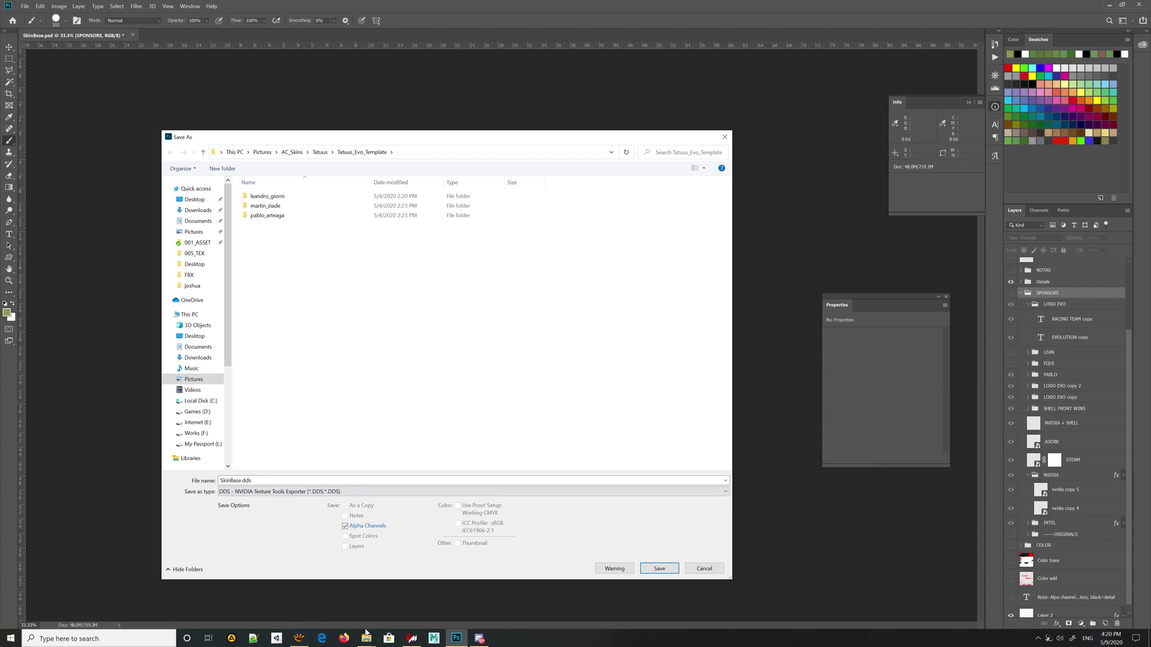
Switch to the File Explorer window with the driver's skin folder and go up to the tatuusfa1 skins folder.
mouse_move(366, 639)
click(345, 601)
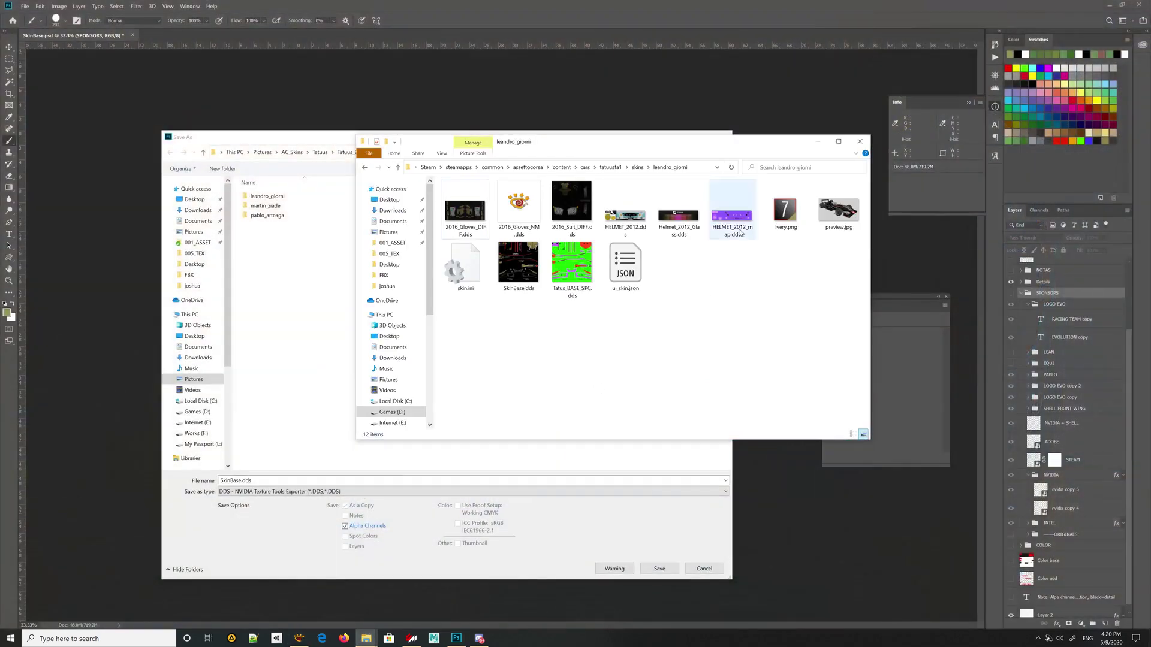
click(695, 168)
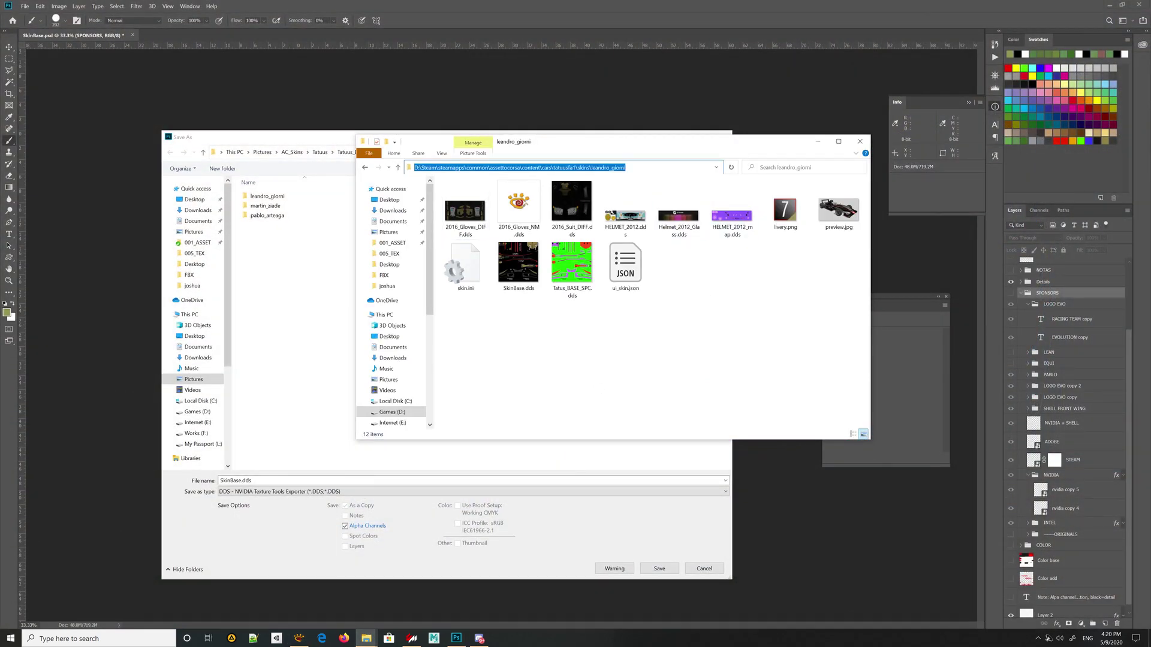
click(704, 368)
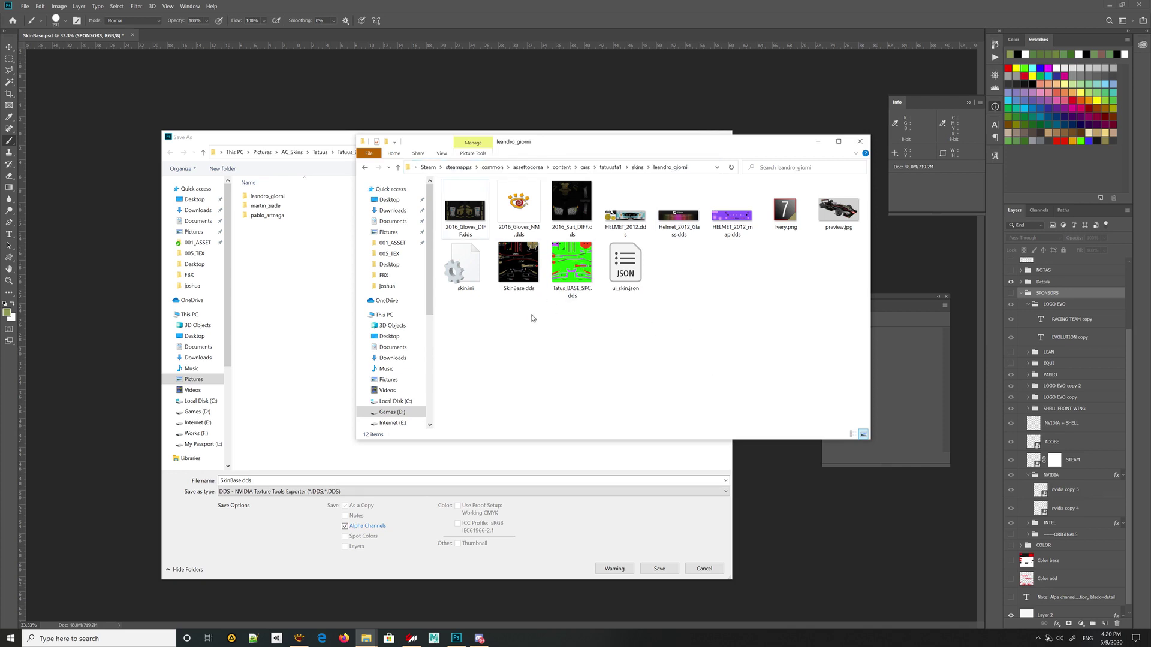
drag(673, 145, 770, 136)
click(740, 159)
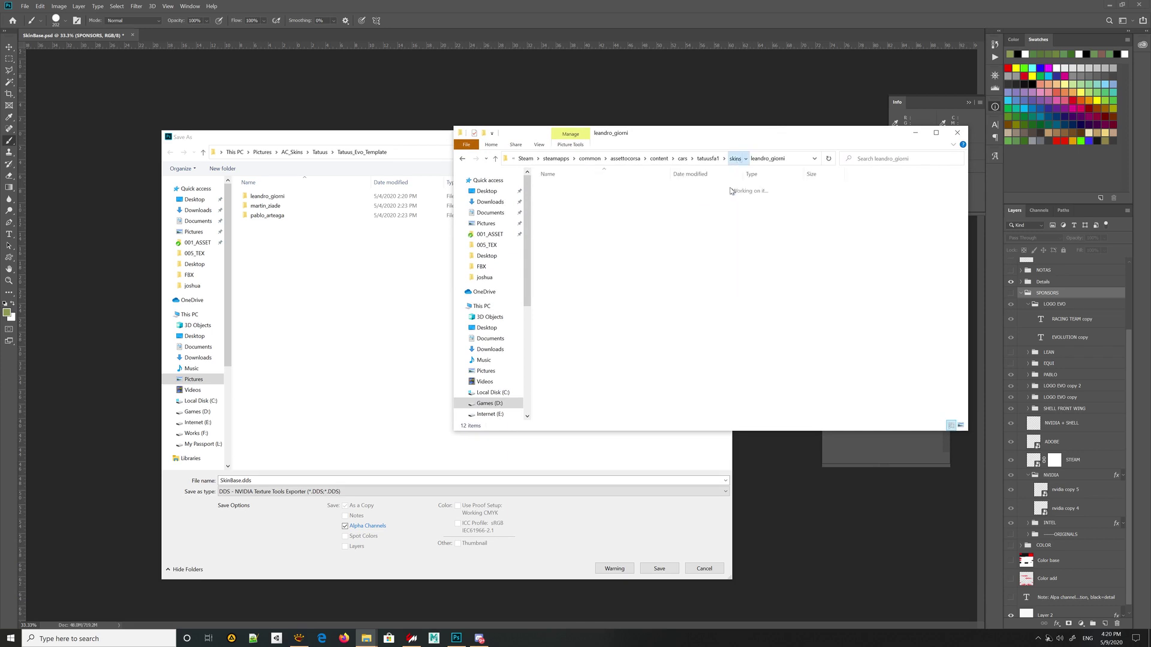
Duplicate the driver's skin folder inside the skins folder and name the copy testing.
drag(566, 341, 836, 368)
click(573, 354)
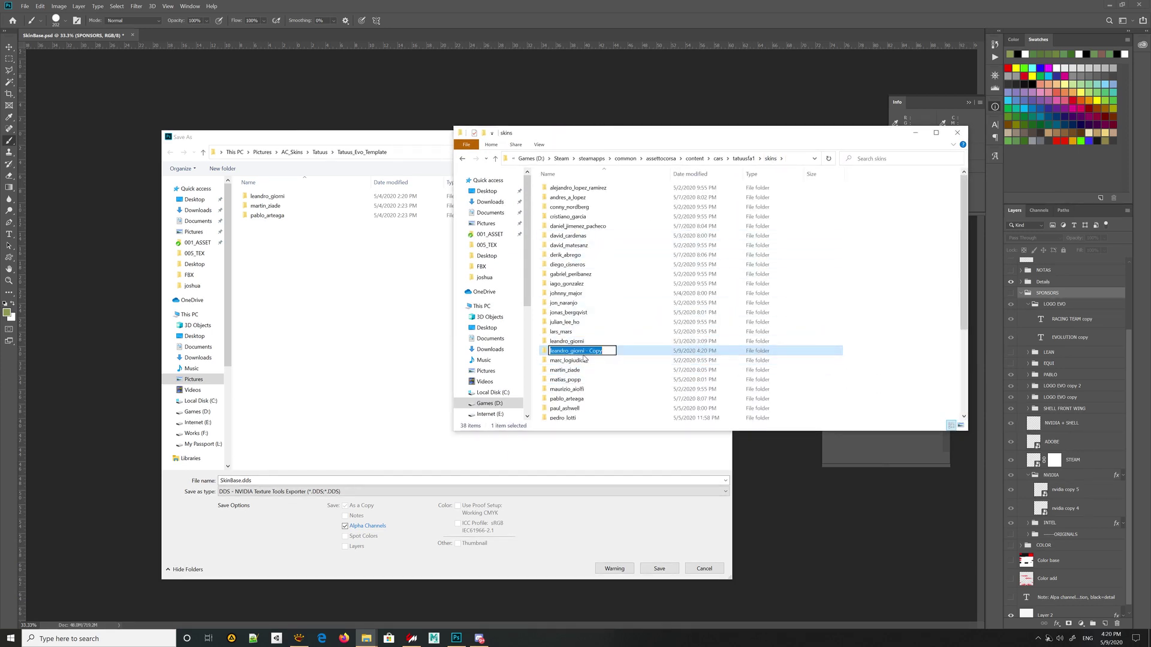
text(testing)
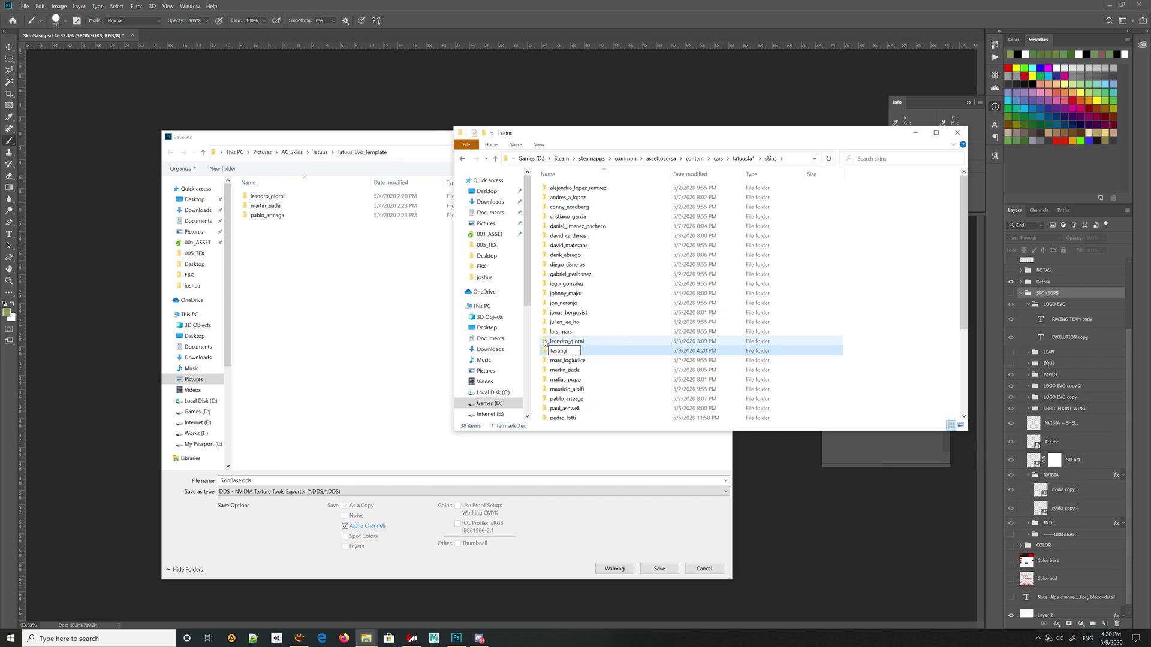
key(Return)
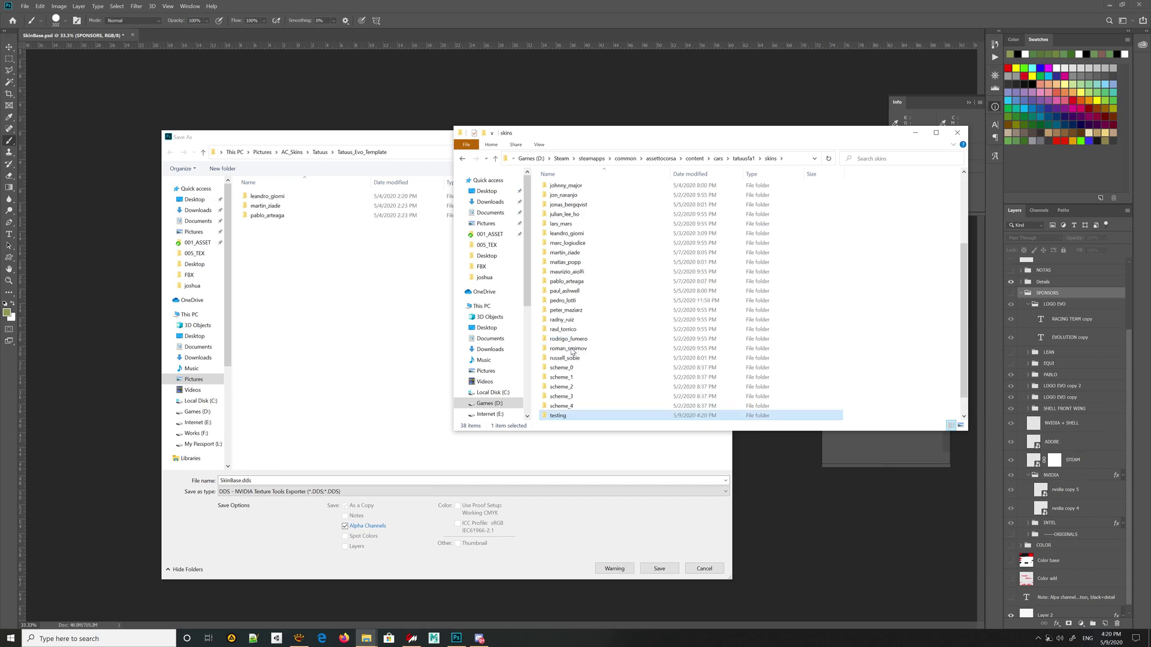
Open the testing folder, copy its path and make it the save location for the Photoshop DDS file.
double_click(566, 416)
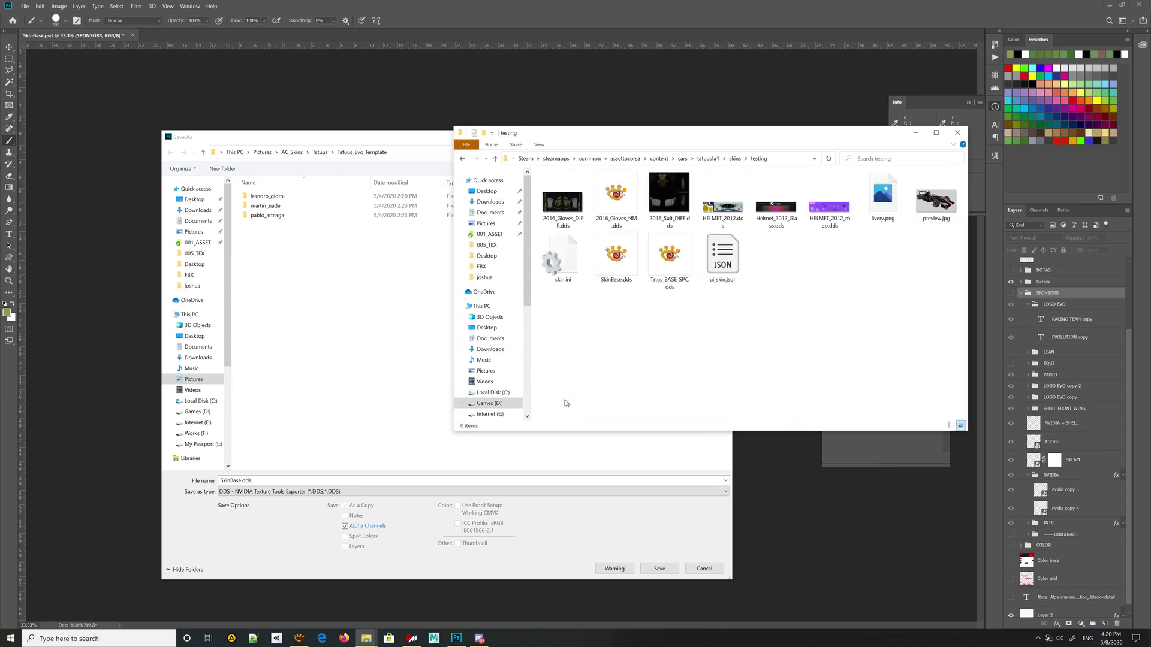
drag(672, 140, 658, 94)
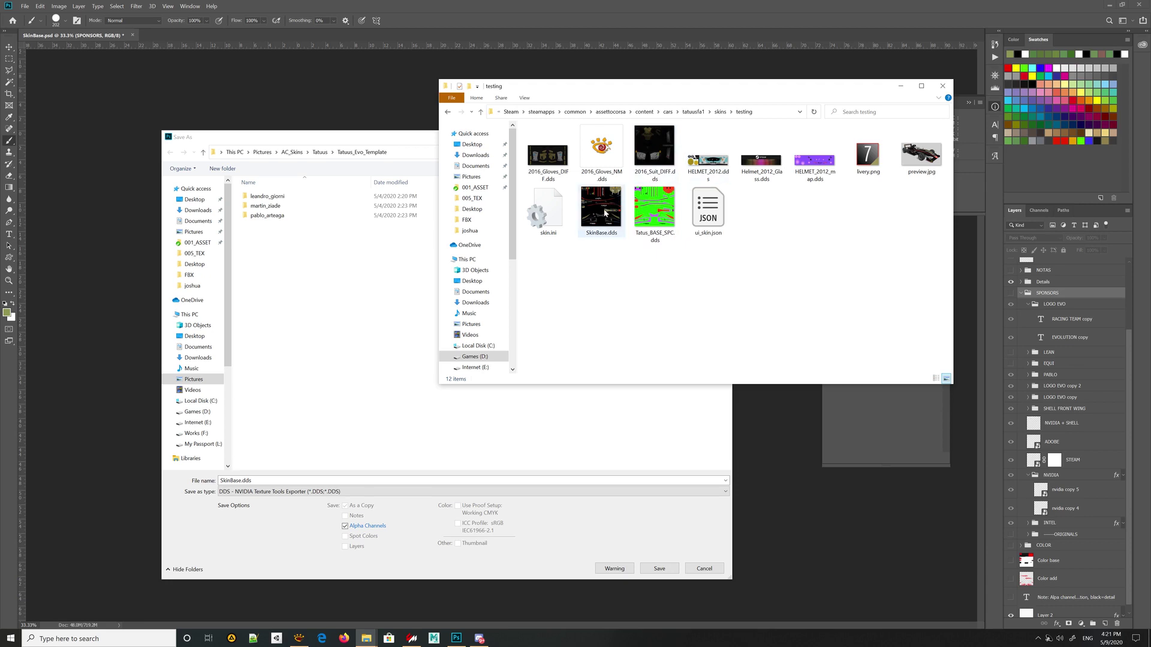
click(773, 112)
key(ctrl+c)
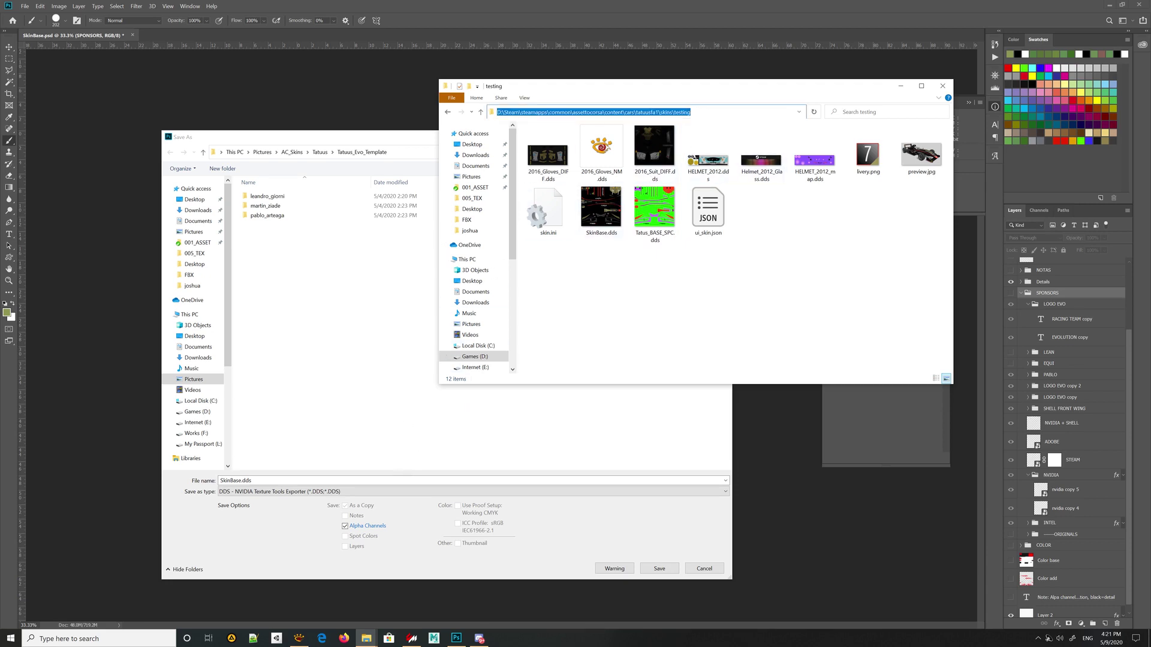
click(351, 478)
key(ctrl+v)
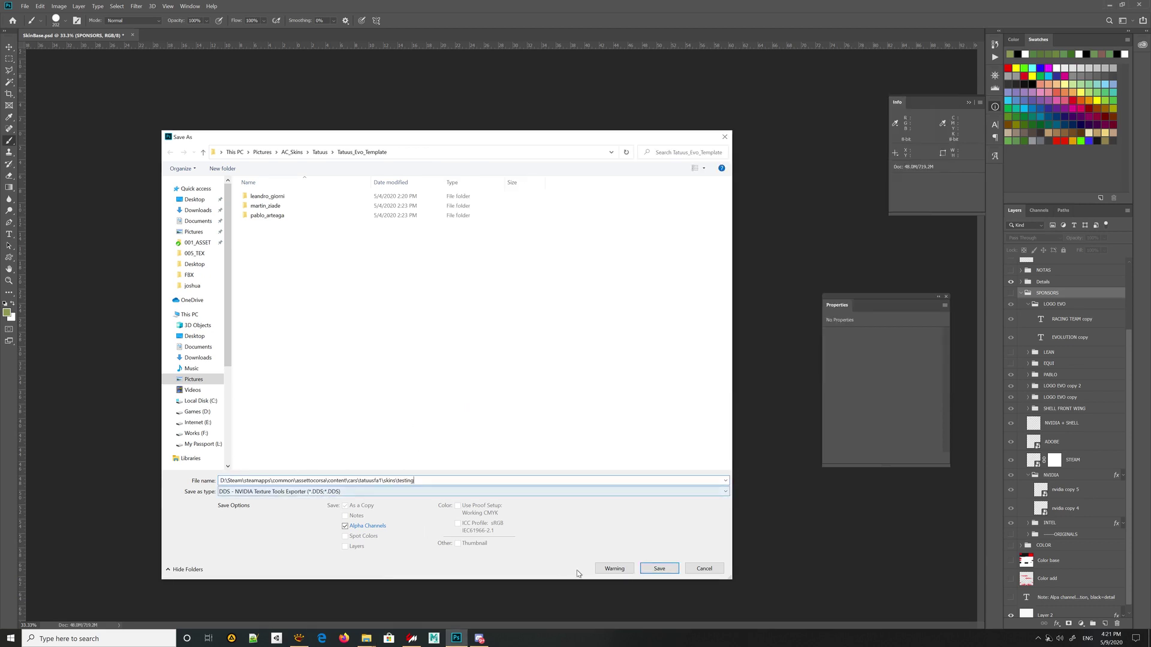
click(659, 569)
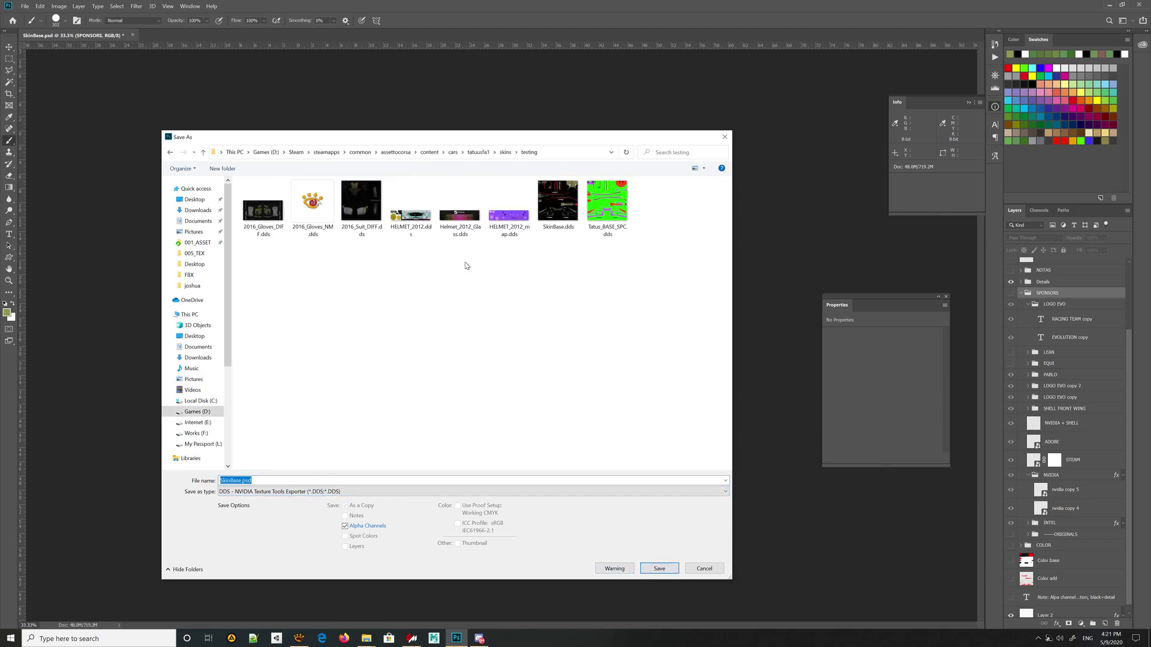
Save over the existing SkinBase.dds in the testing folder.
click(557, 204)
click(658, 569)
click(602, 321)
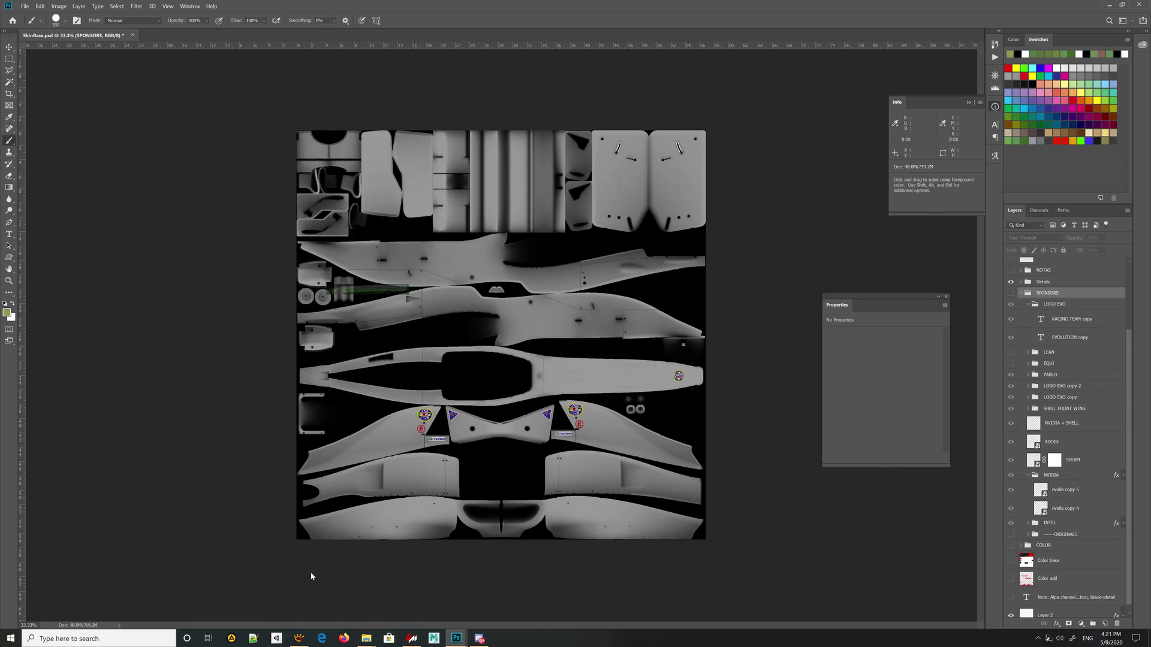
Configure the NVIDIA DDS export to BC1 RGB 4 bpp without alpha, Production compression quality and the Kaiser mipmap filter.
mouse_move(456, 638)
click(507, 574)
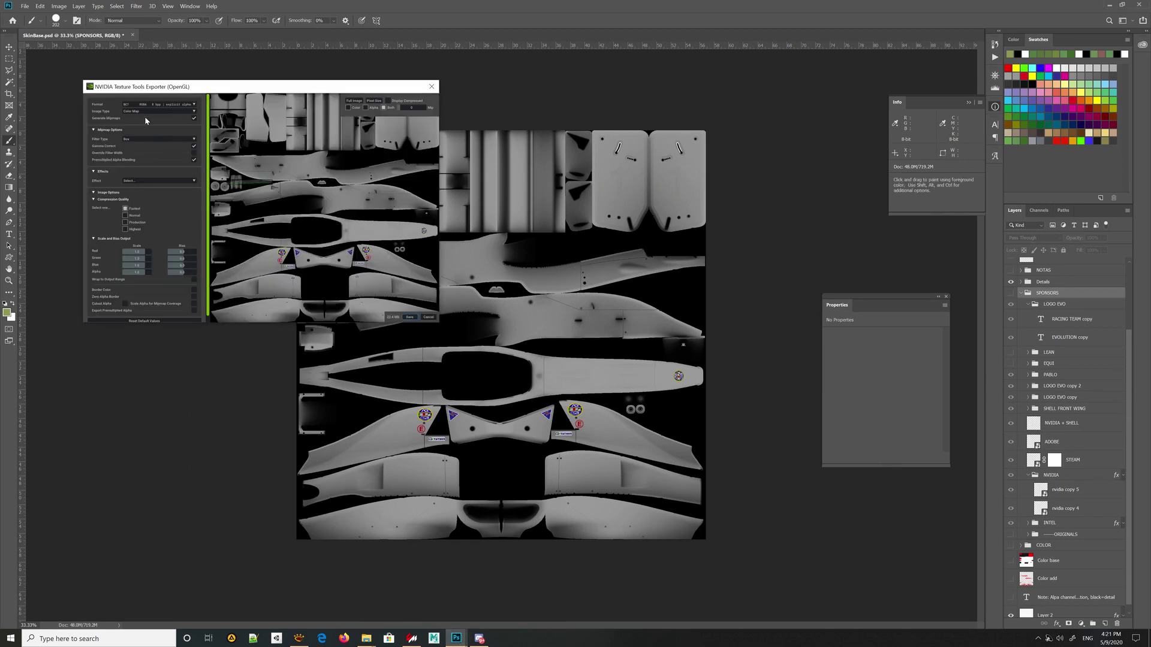
click(159, 105)
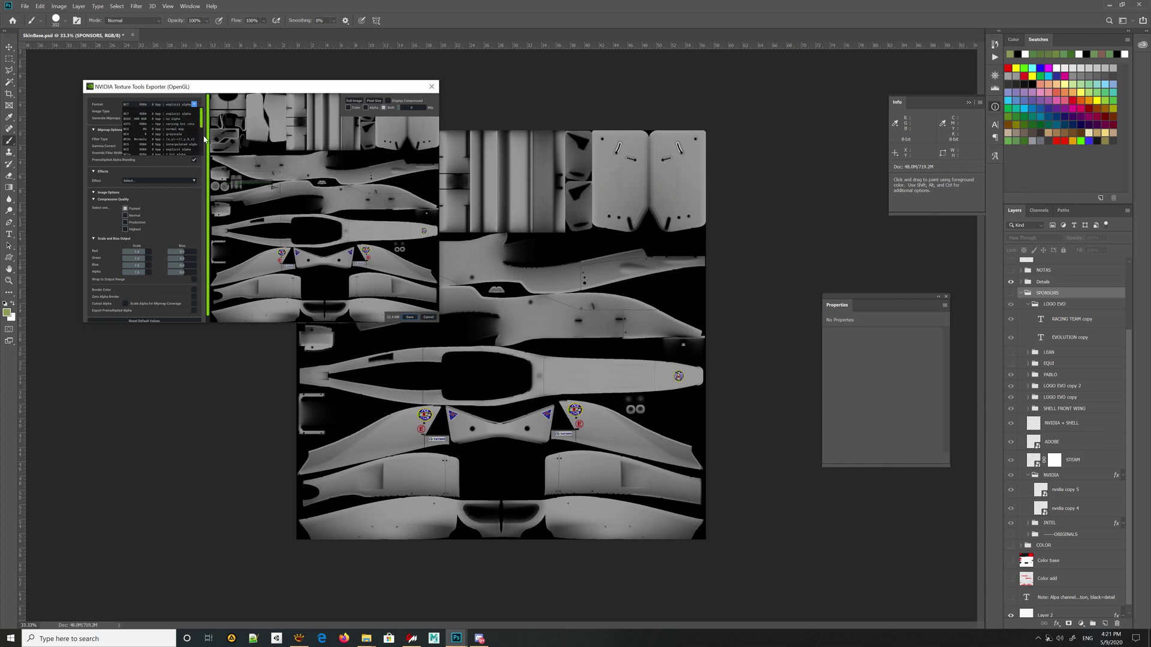
mouse_move(202, 138)
mouse_down()
mouse_move(204, 150)
mouse_move(203, 129)
mouse_up()
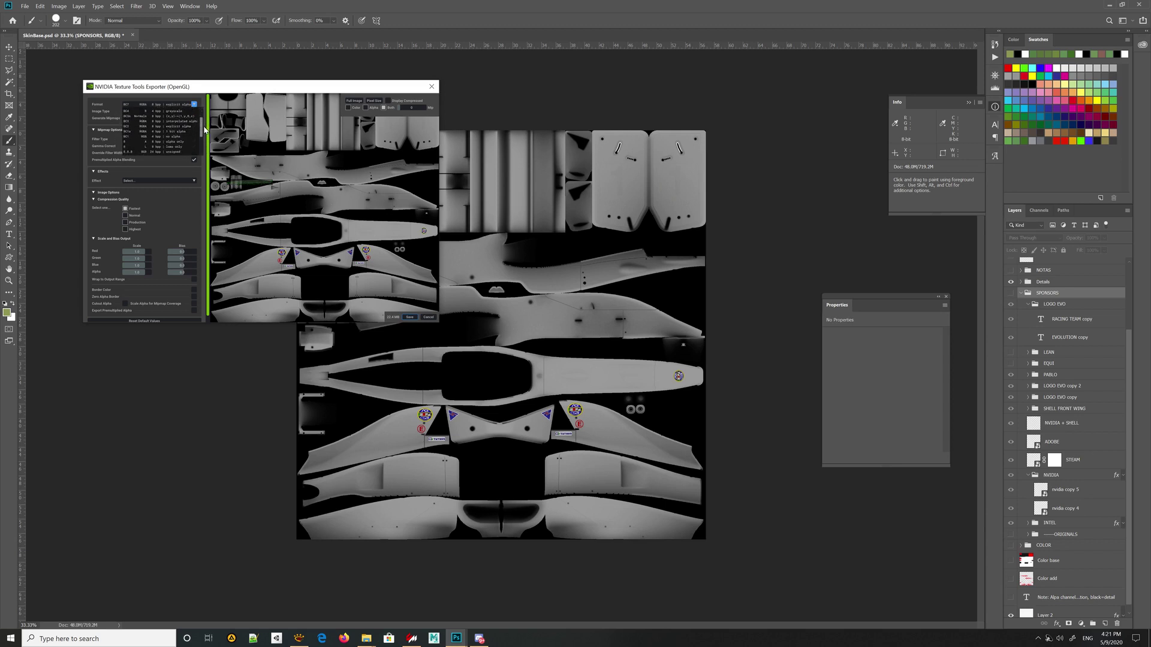
click(130, 136)
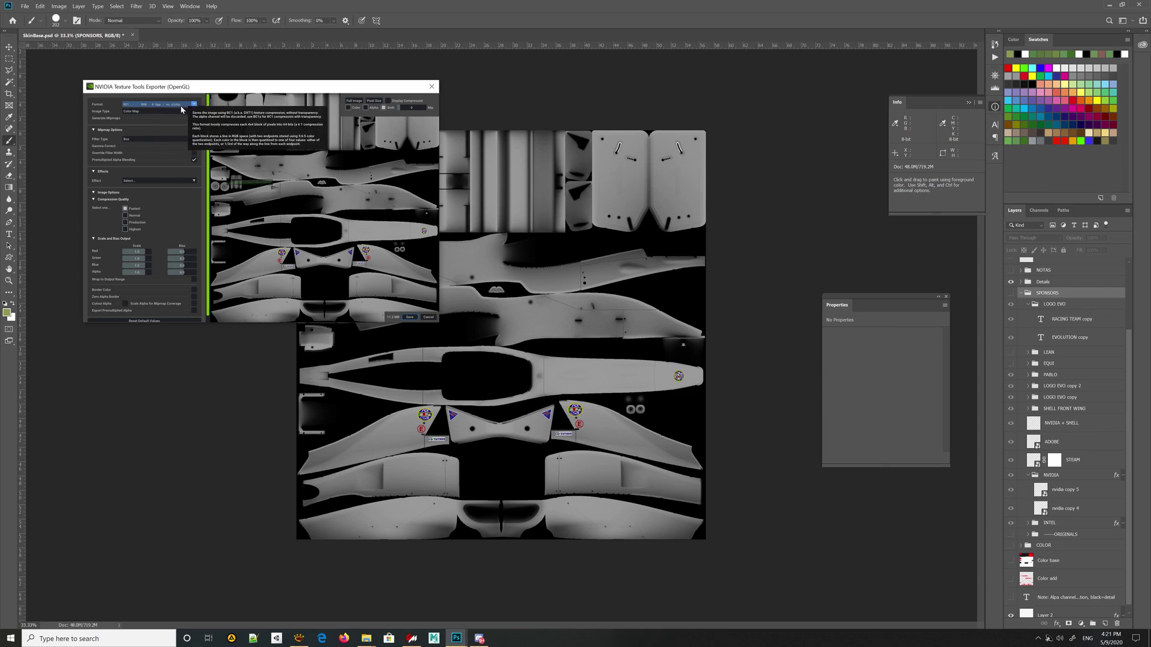
click(137, 222)
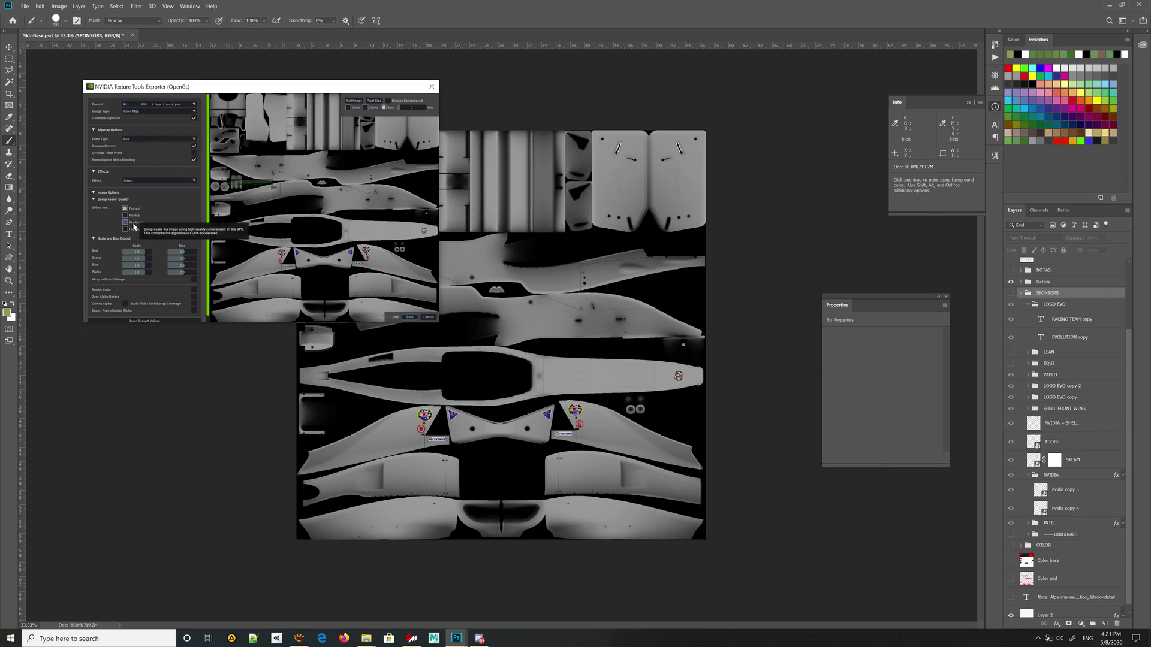
click(145, 140)
click(137, 154)
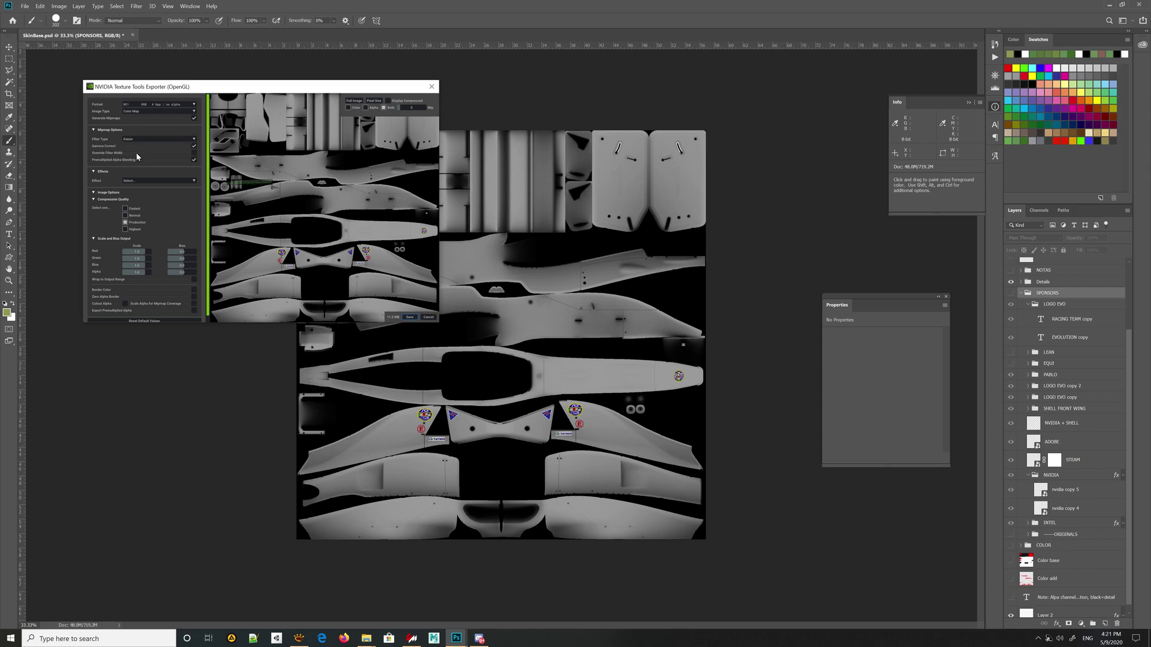
Export the DDS texture, check SkinBase.dds in the testing folder and return to Photoshop.
click(410, 317)
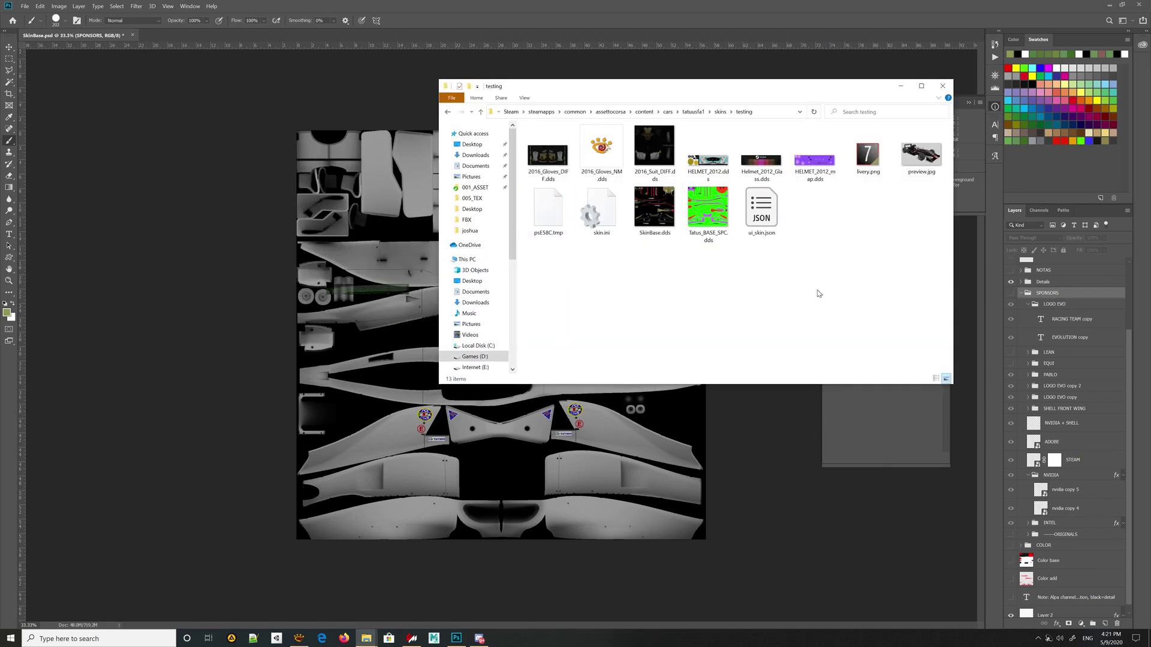
click(601, 210)
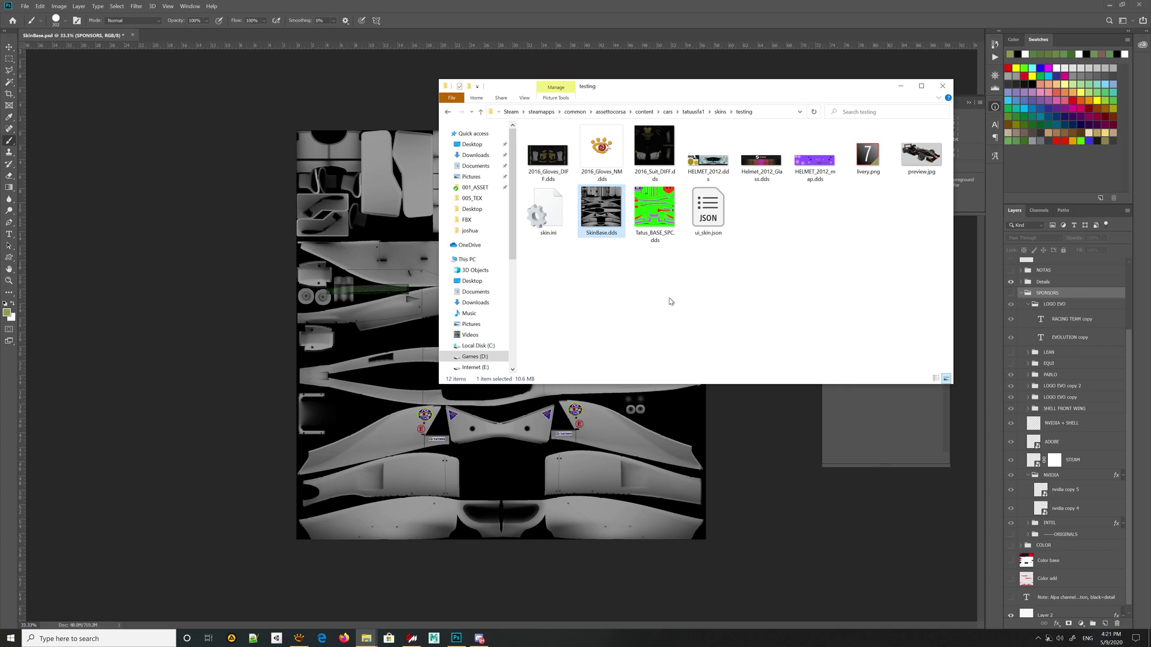
click(392, 111)
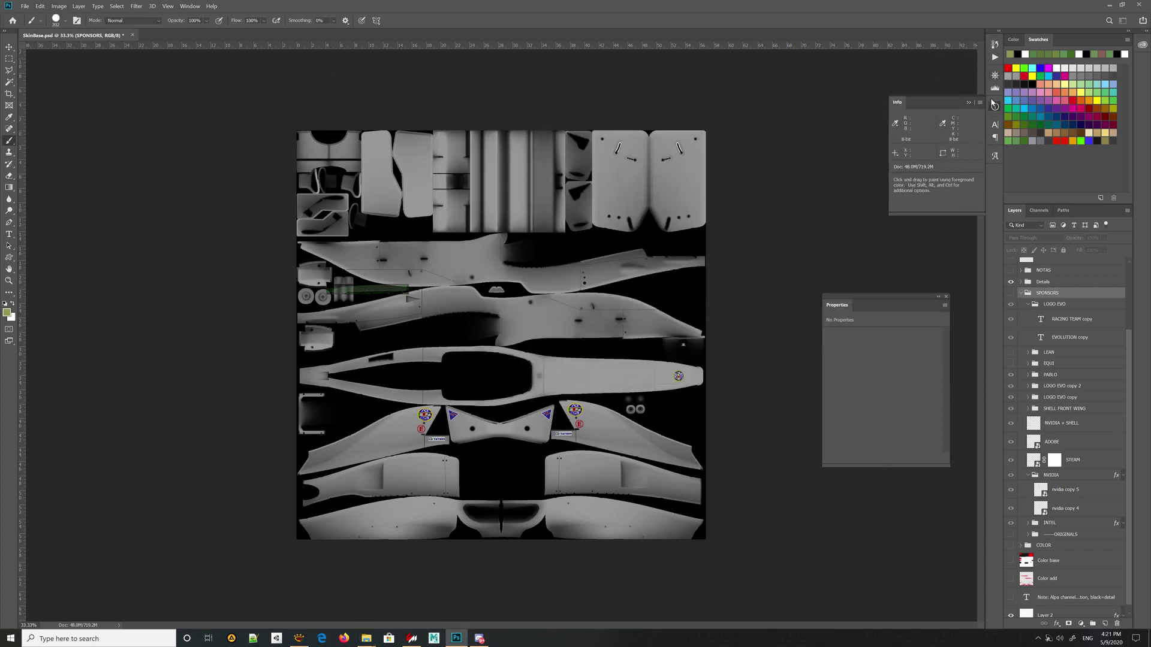
Resize the whole skin document to 50 percent of its width and height.
click(62, 10)
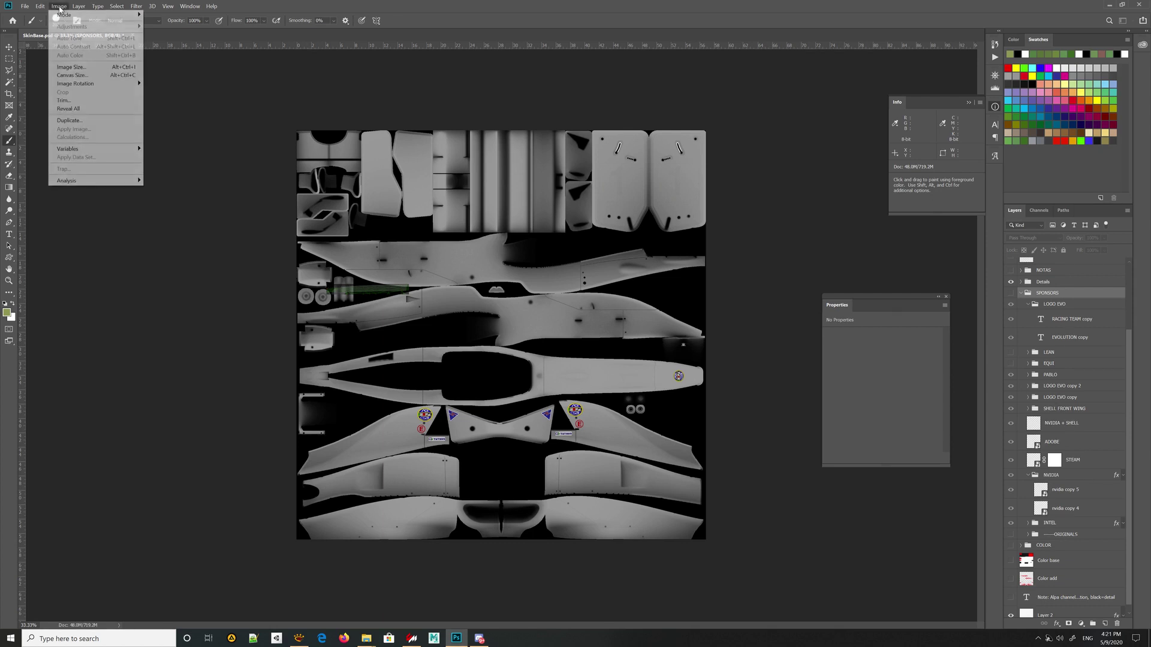
click(90, 67)
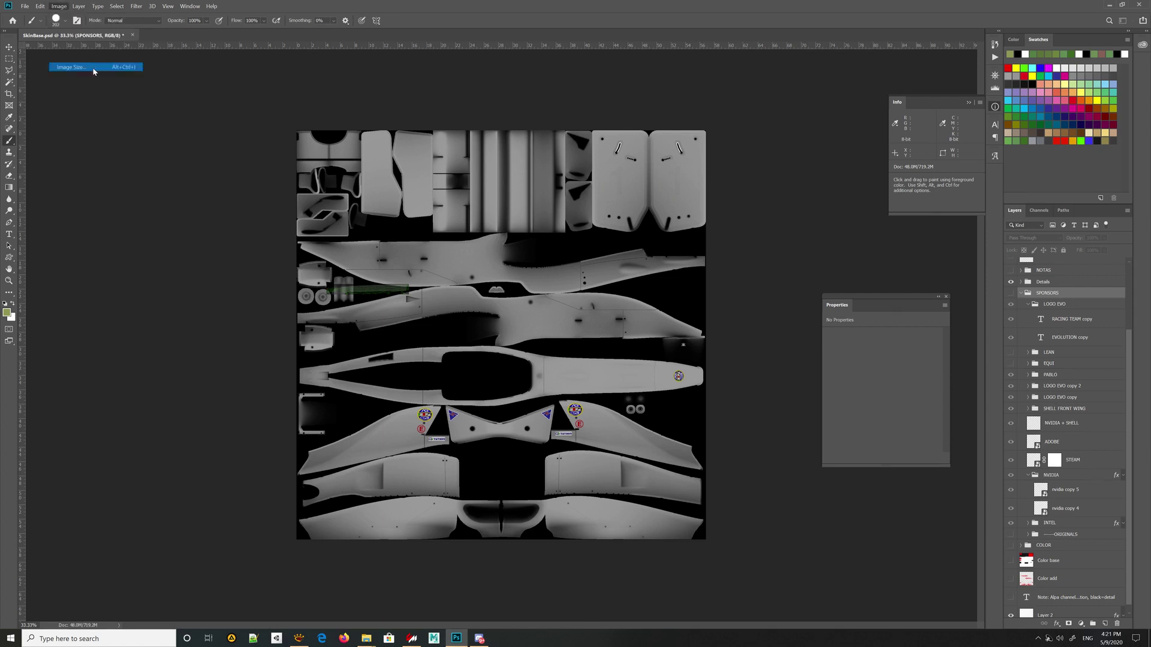
text(50)
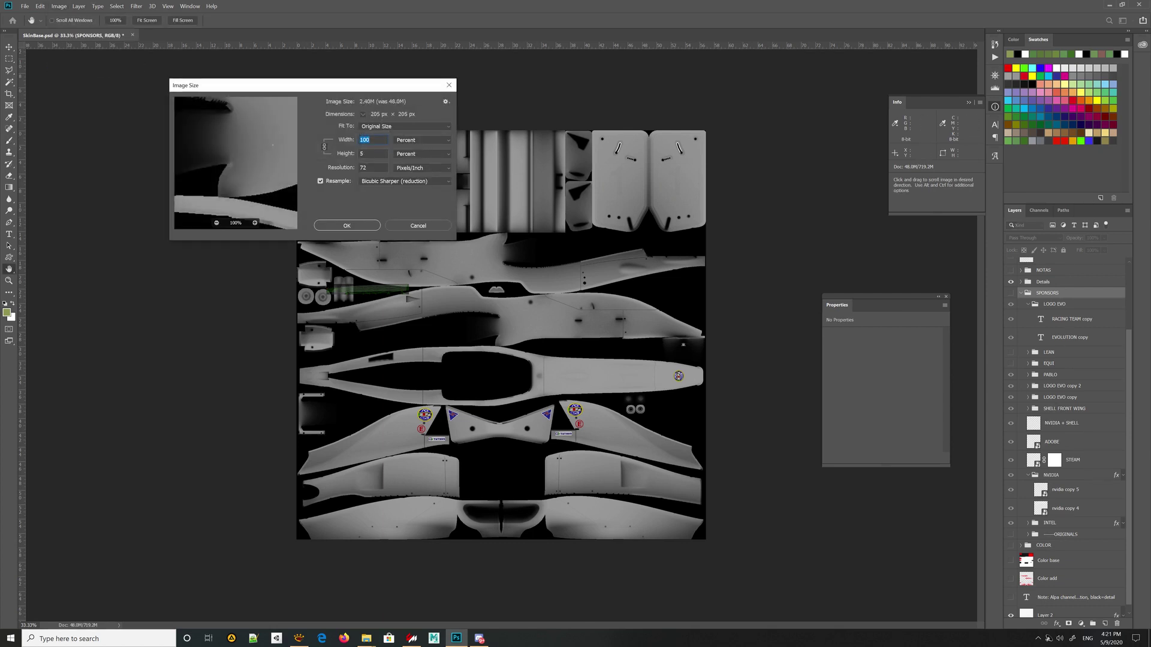
key(Return)
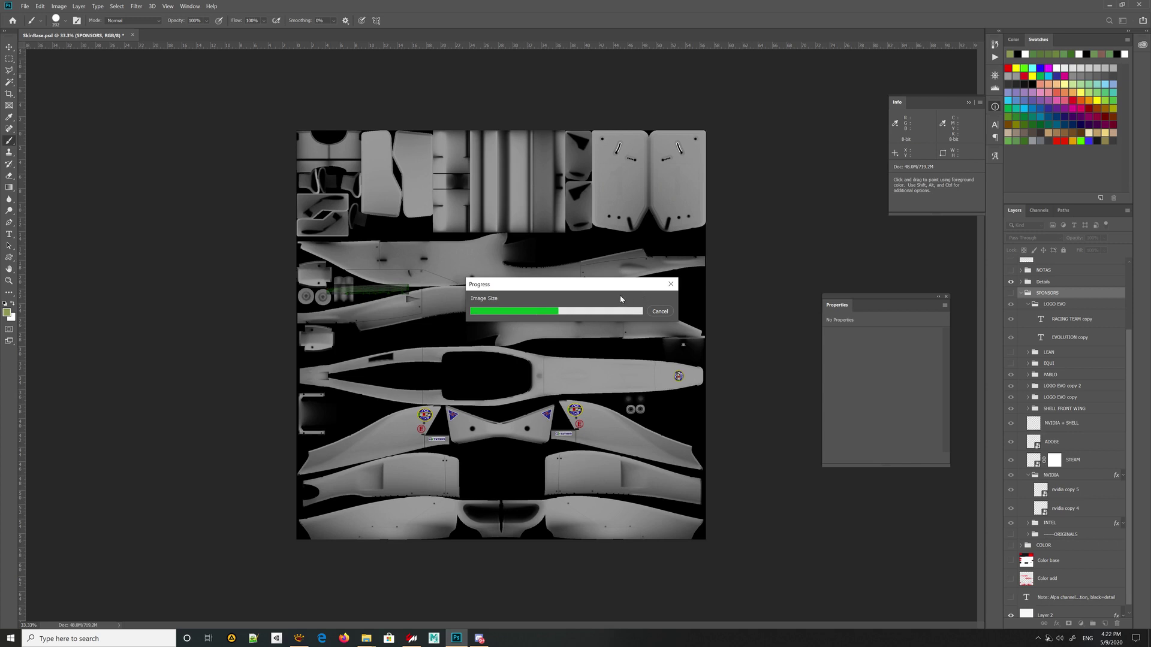
drag(563, 287, 470, 231)
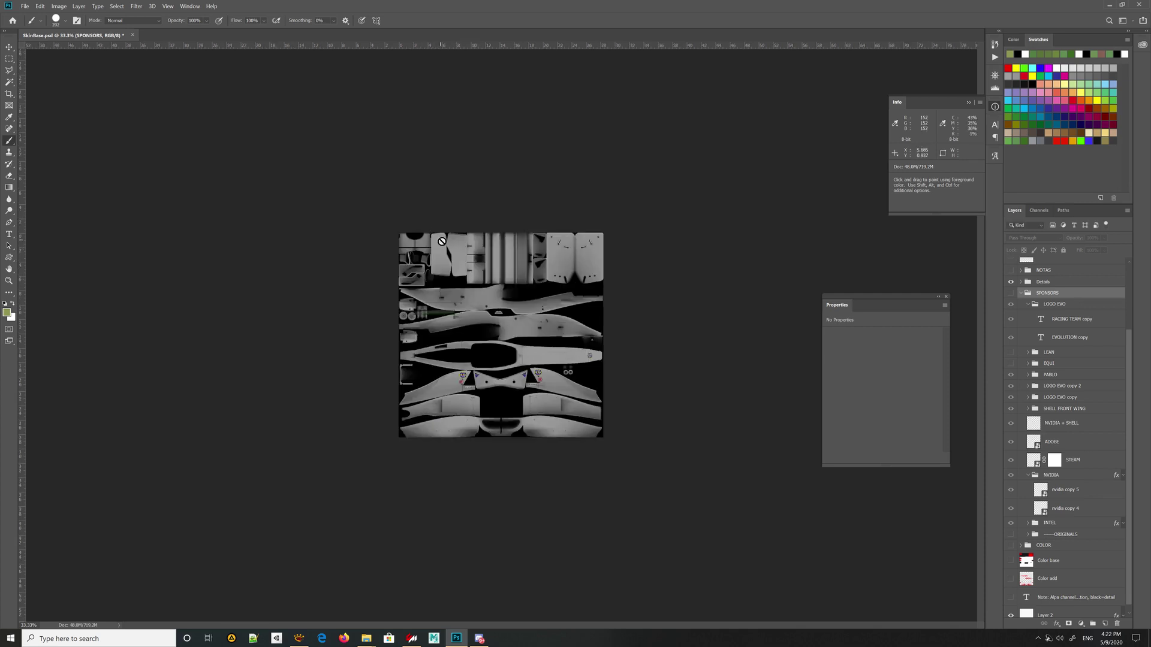
key(ctrl+plus)
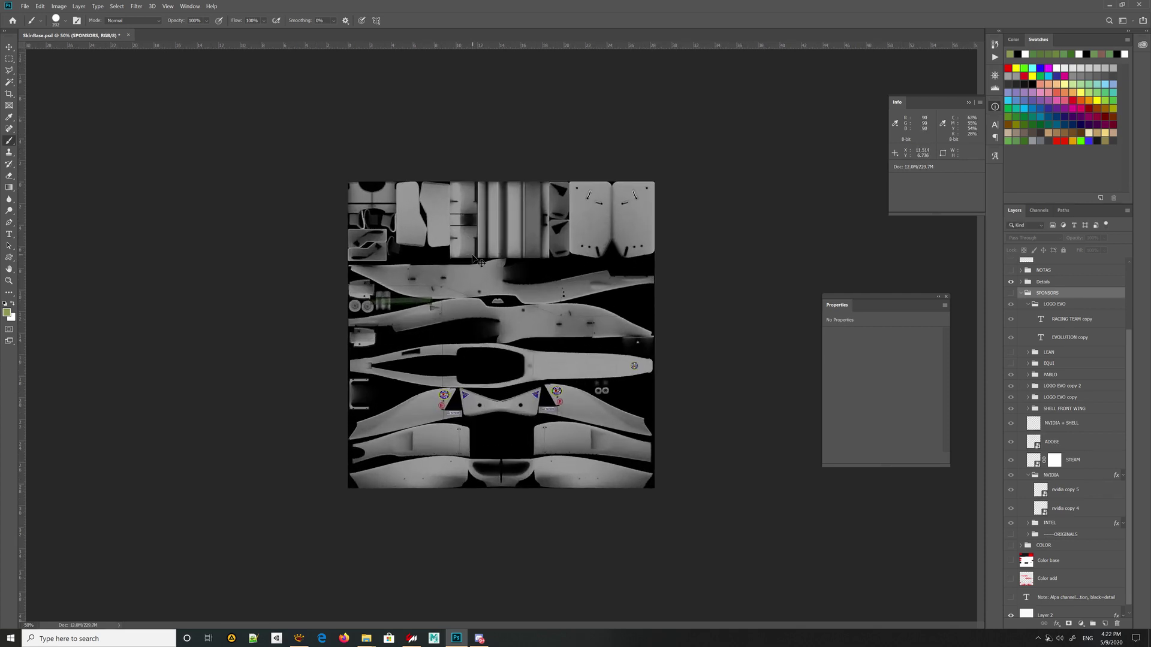
Export the resized skin as an NVIDIA DDS texture, replacing SkinBase.dds in the testing folder.
click(25, 7)
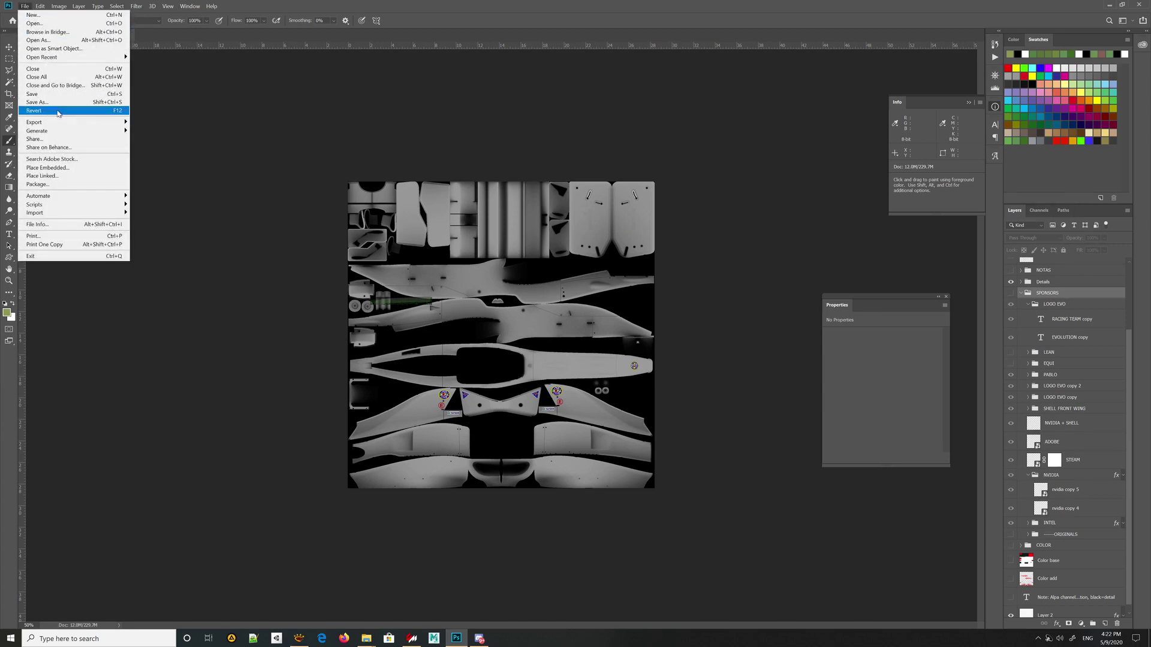
click(37, 102)
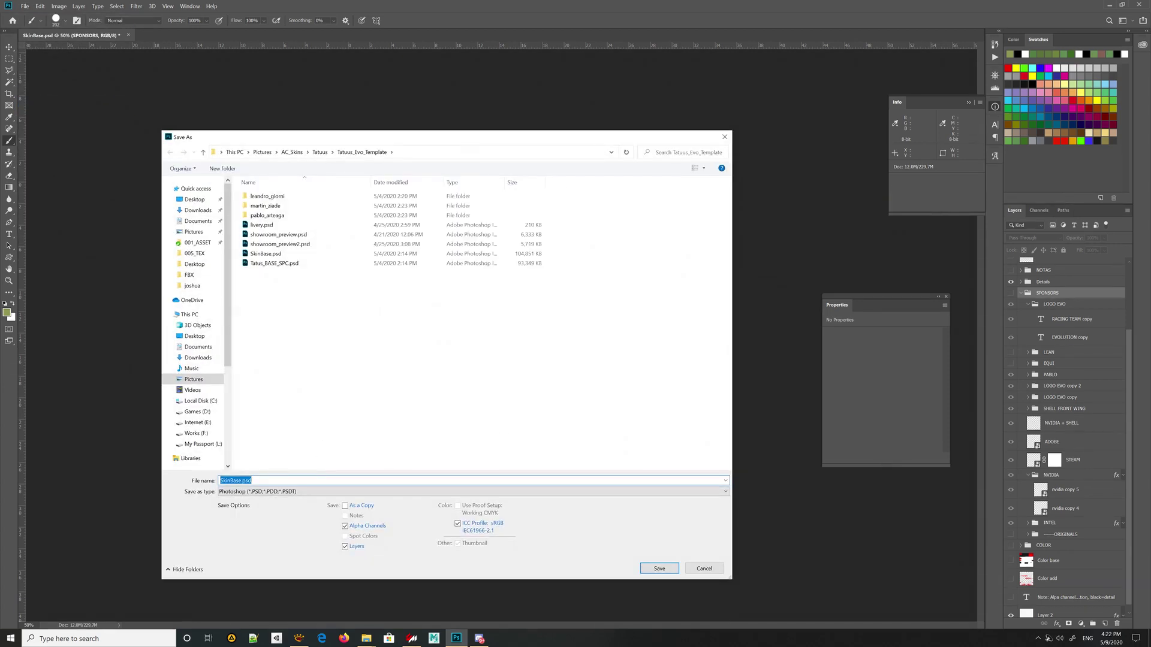
click(304, 495)
click(308, 351)
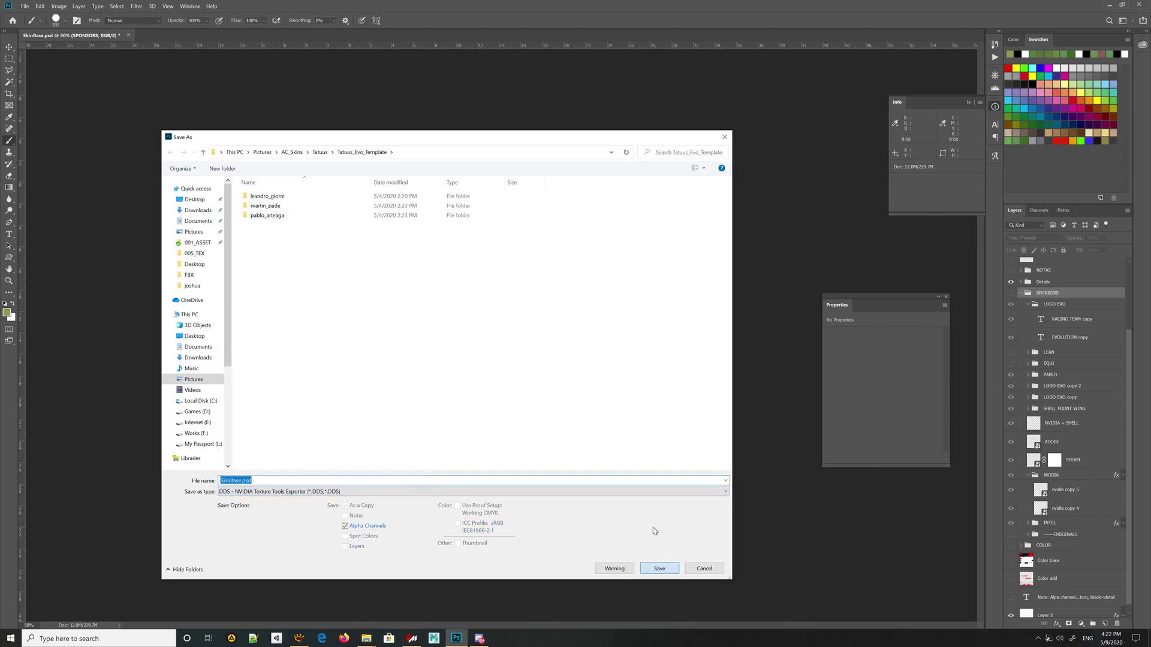
double_click(559, 228)
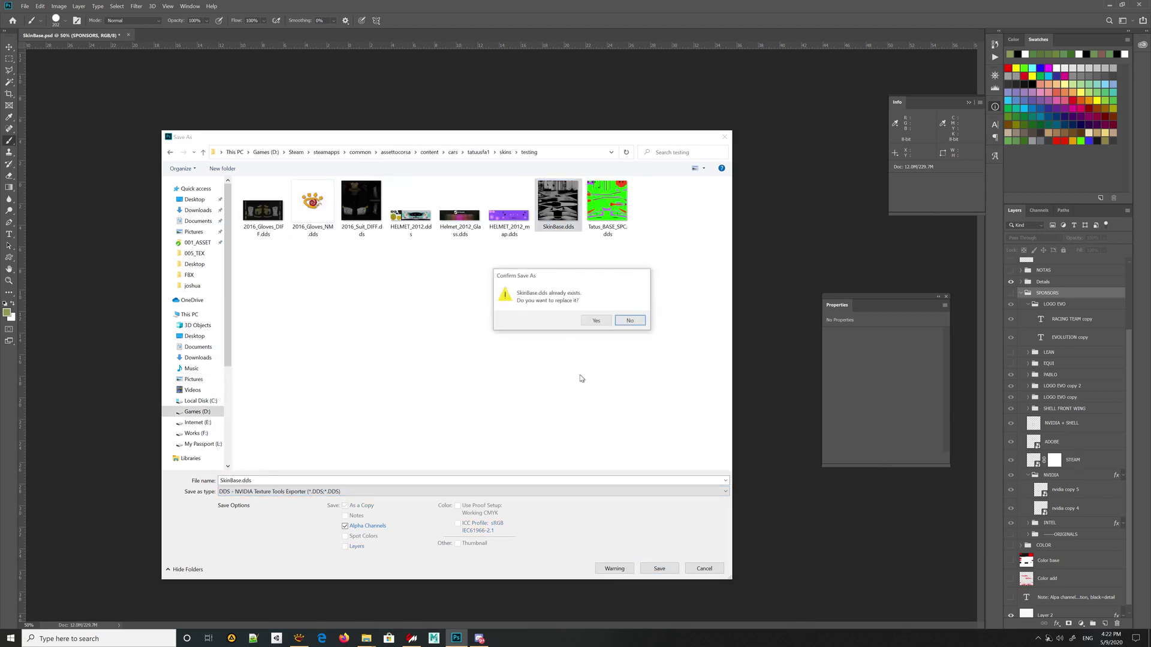
click(607, 322)
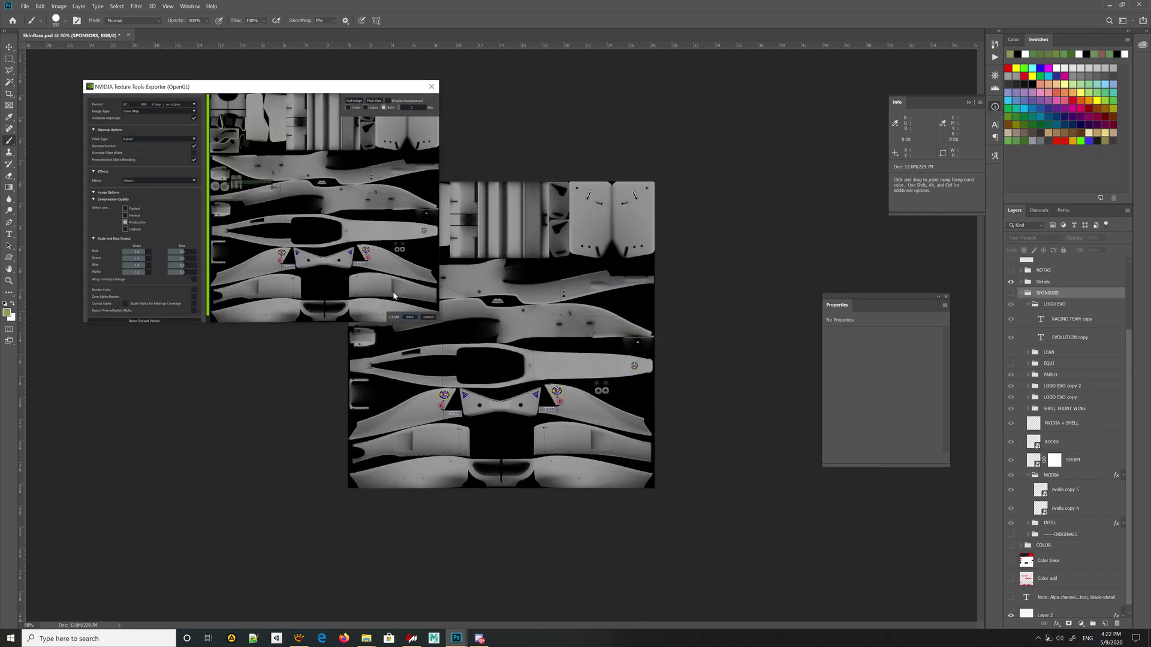
click(411, 317)
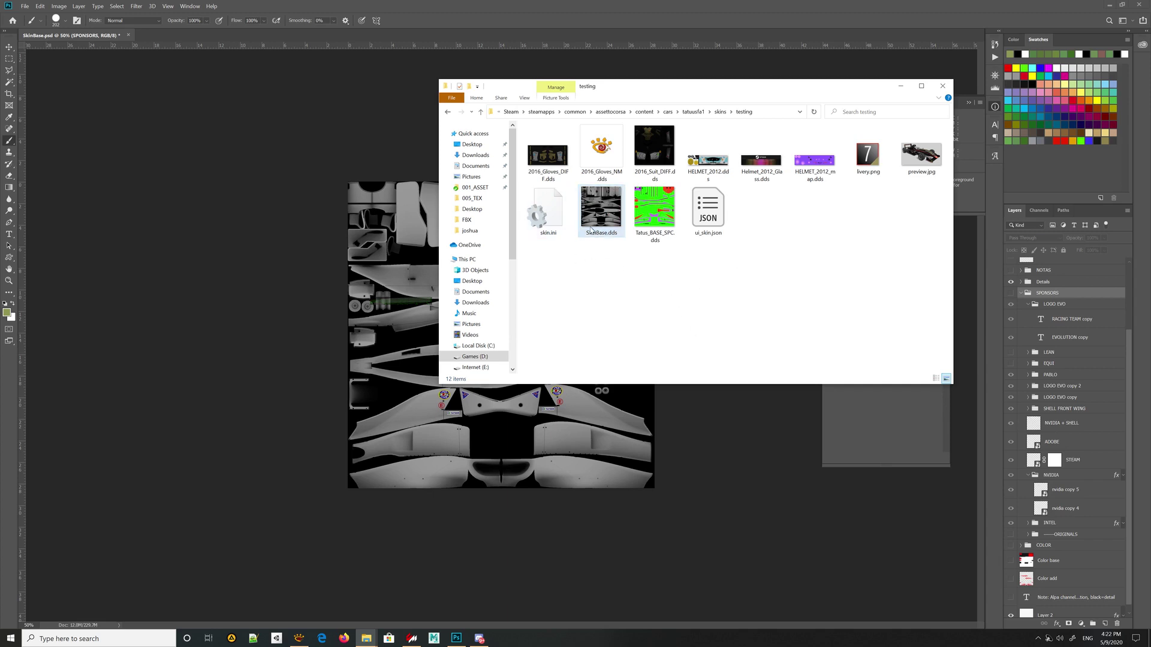
Look over the car, helmet, suit and glove texture files in the testing folder and return to Photoshop.
click(622, 300)
drag(684, 84, 646, 123)
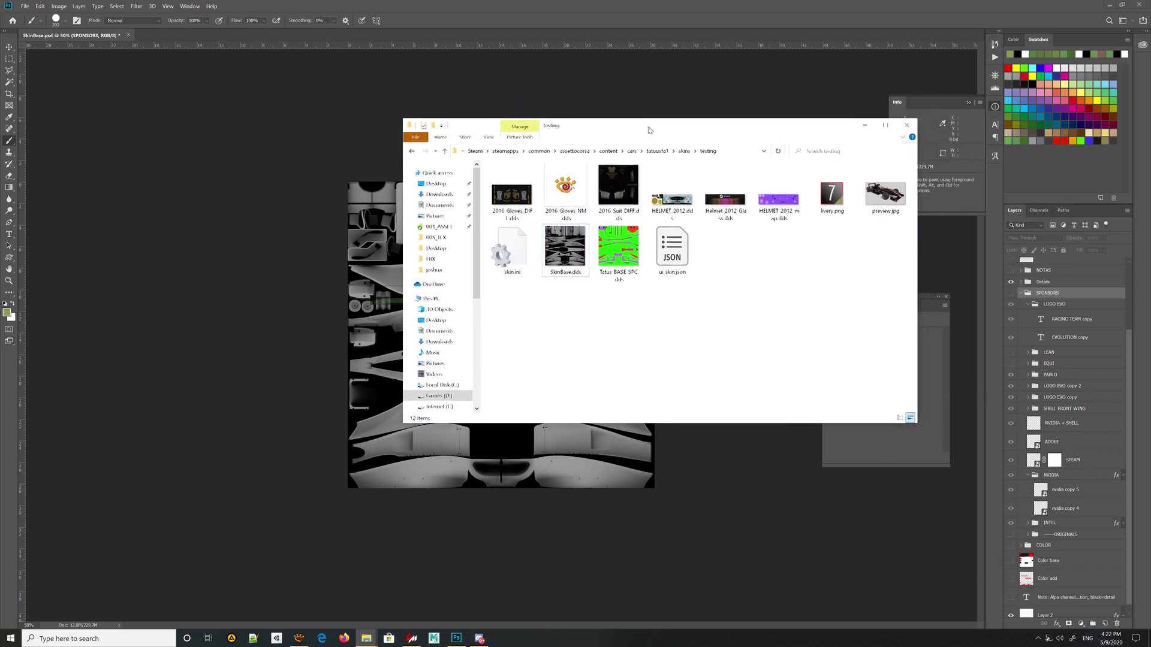
click(617, 252)
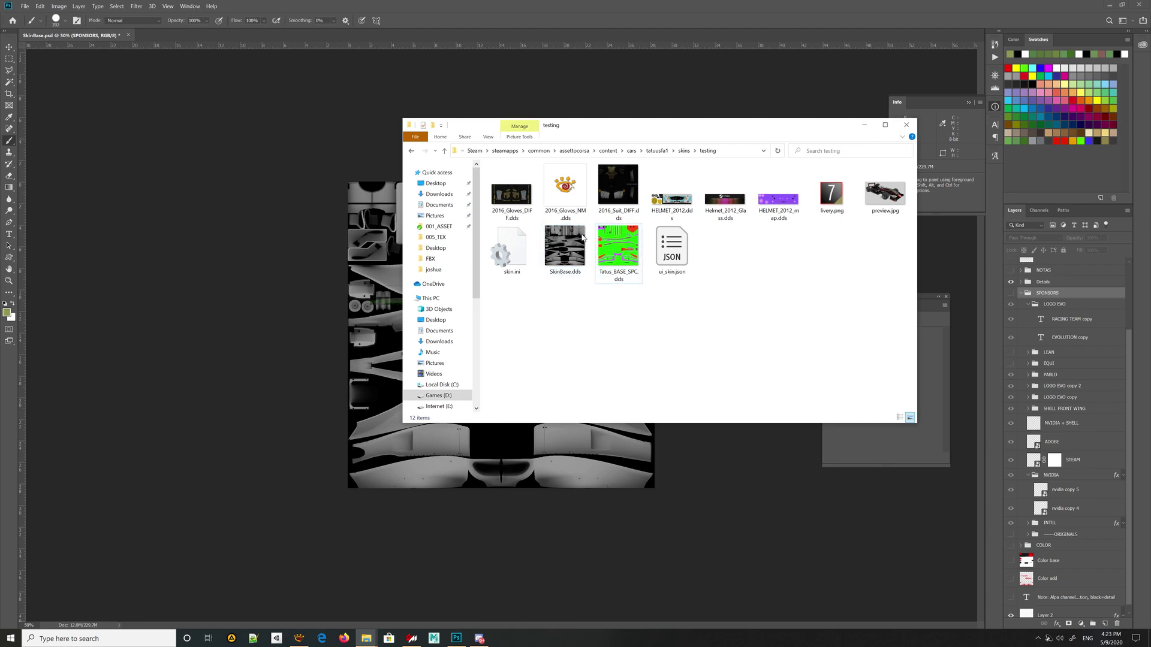
click(569, 306)
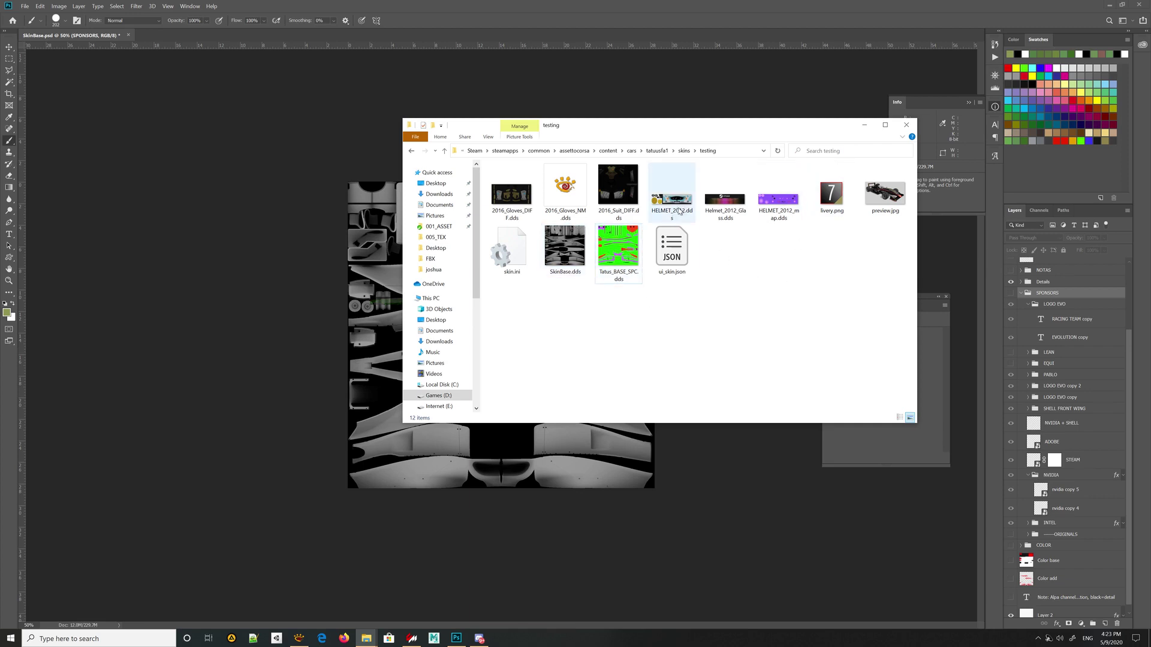
click(716, 203)
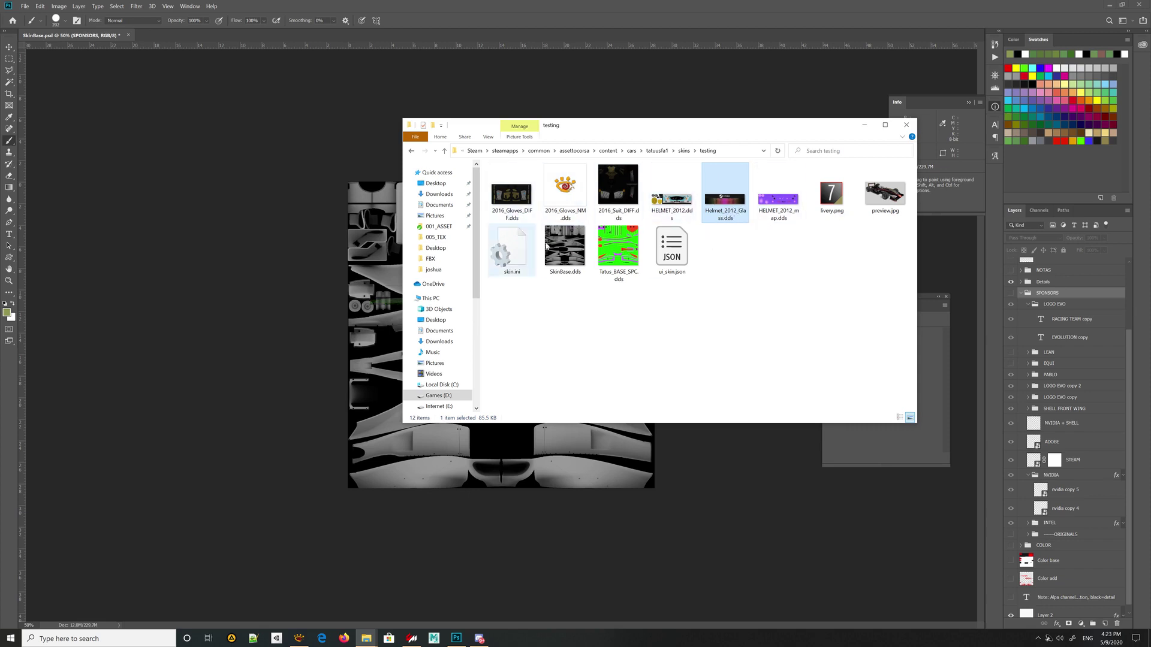
click(743, 251)
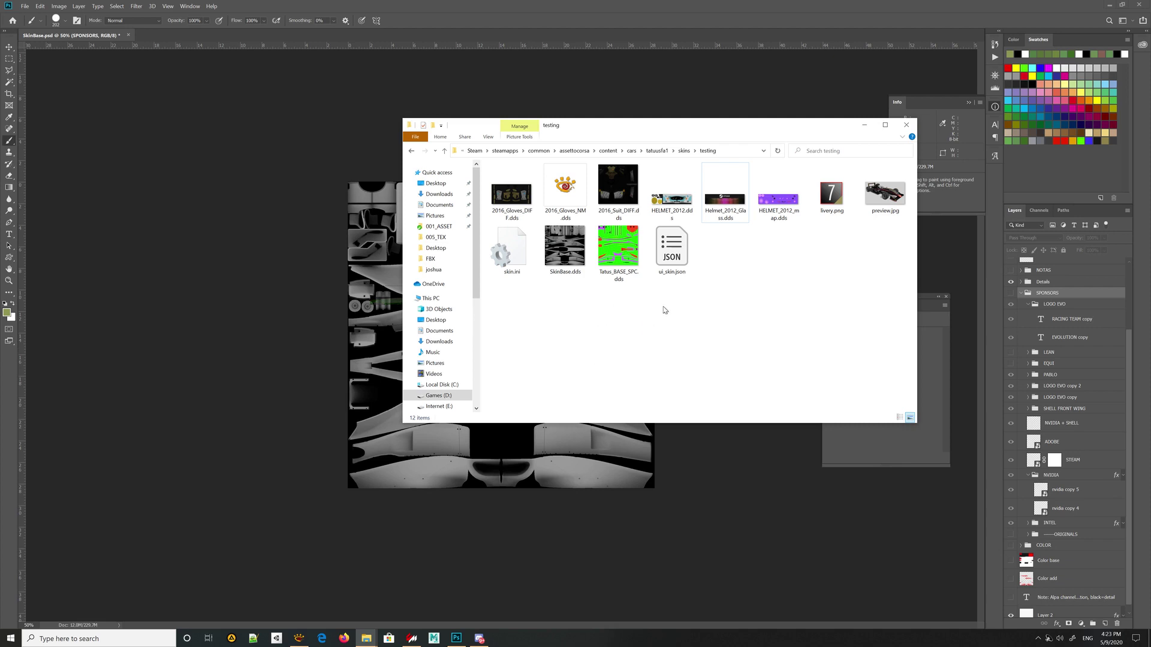
click(660, 20)
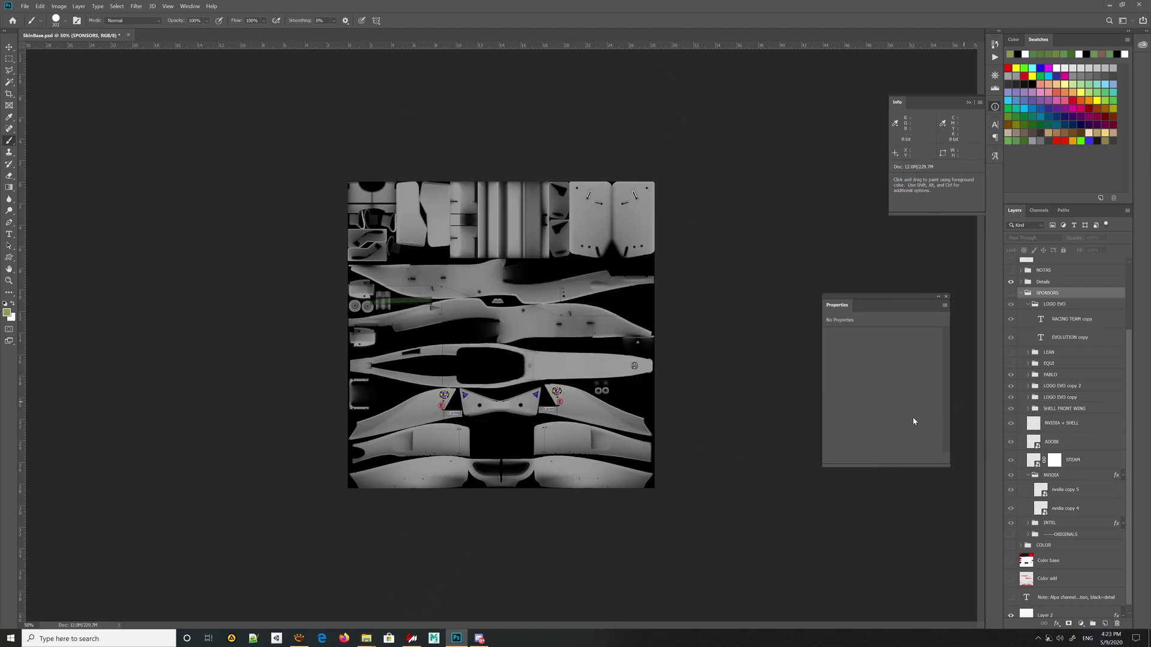
Switch to Content Manager, filter the cars by "tatuus" and open the Tatuus FA01 in the CM Showroom.
click(412, 638)
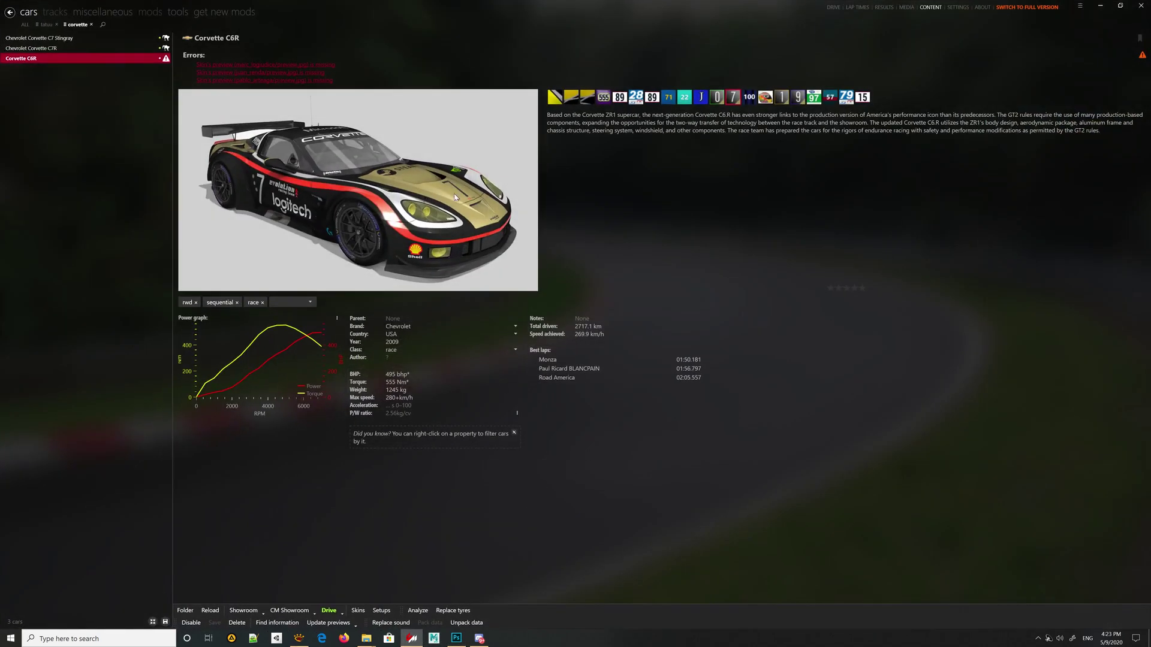
click(91, 25)
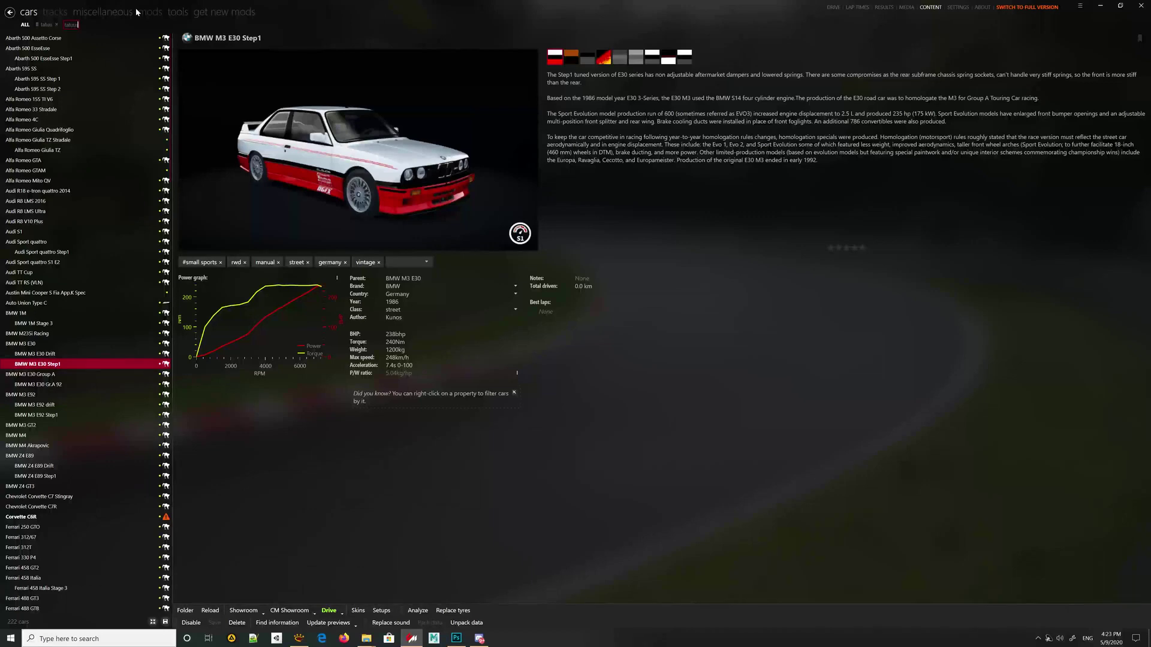
text(s)
key(Return)
click(282, 611)
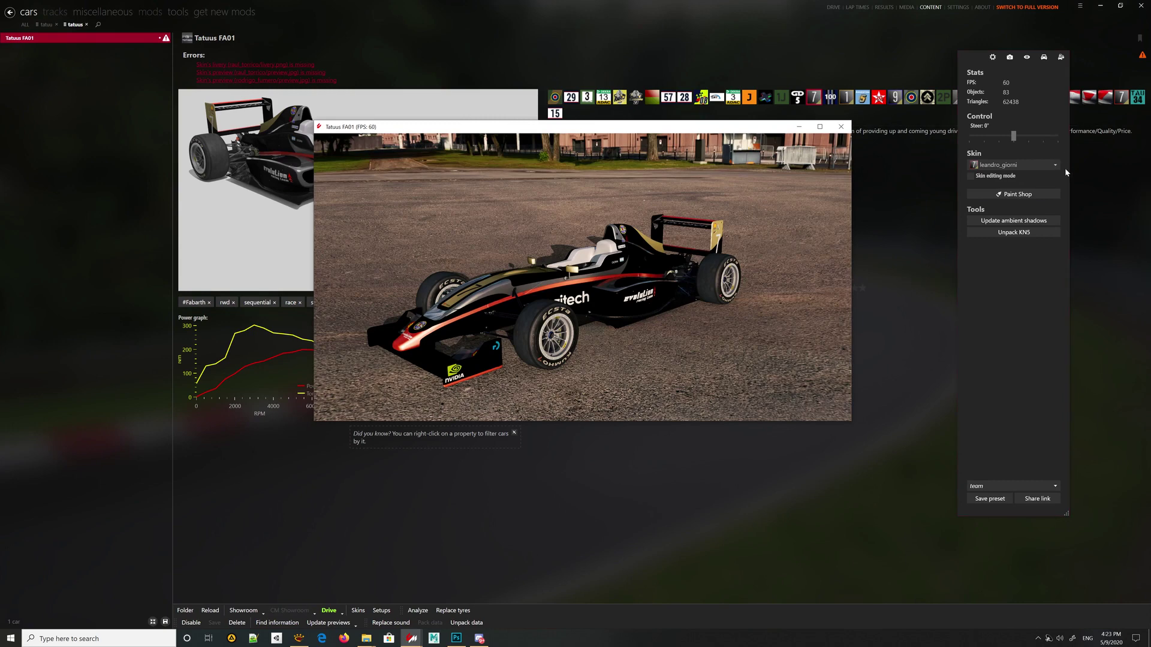
Apply the exported testing skin to the Tatuus FA01 in the showroom.
click(1056, 166)
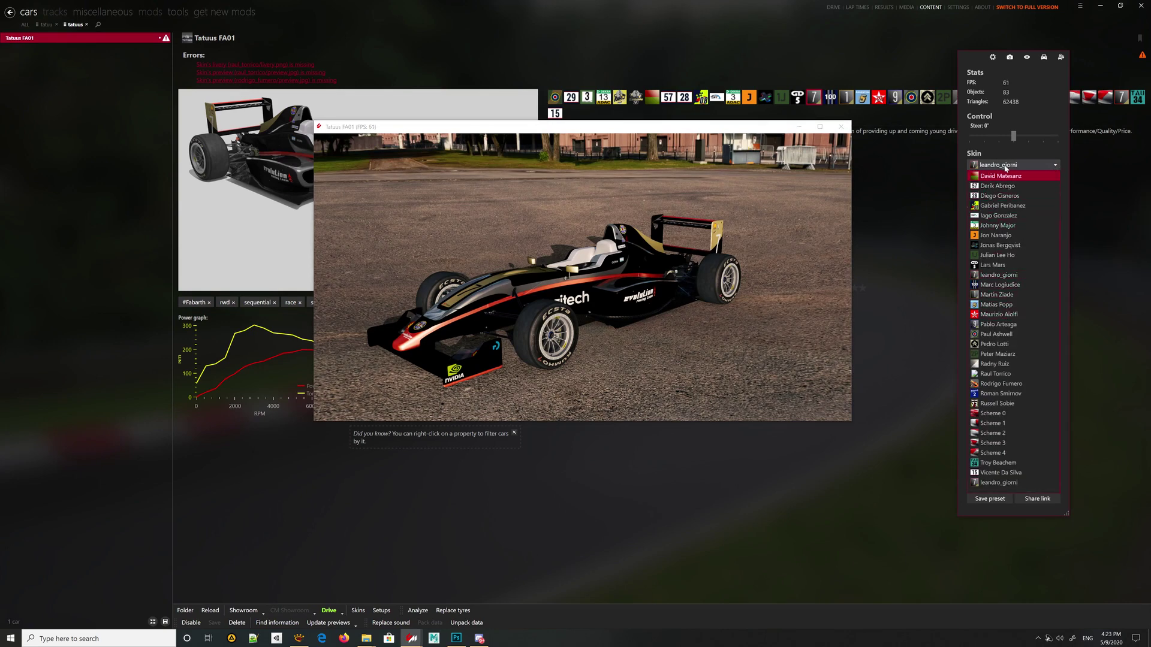
click(1001, 275)
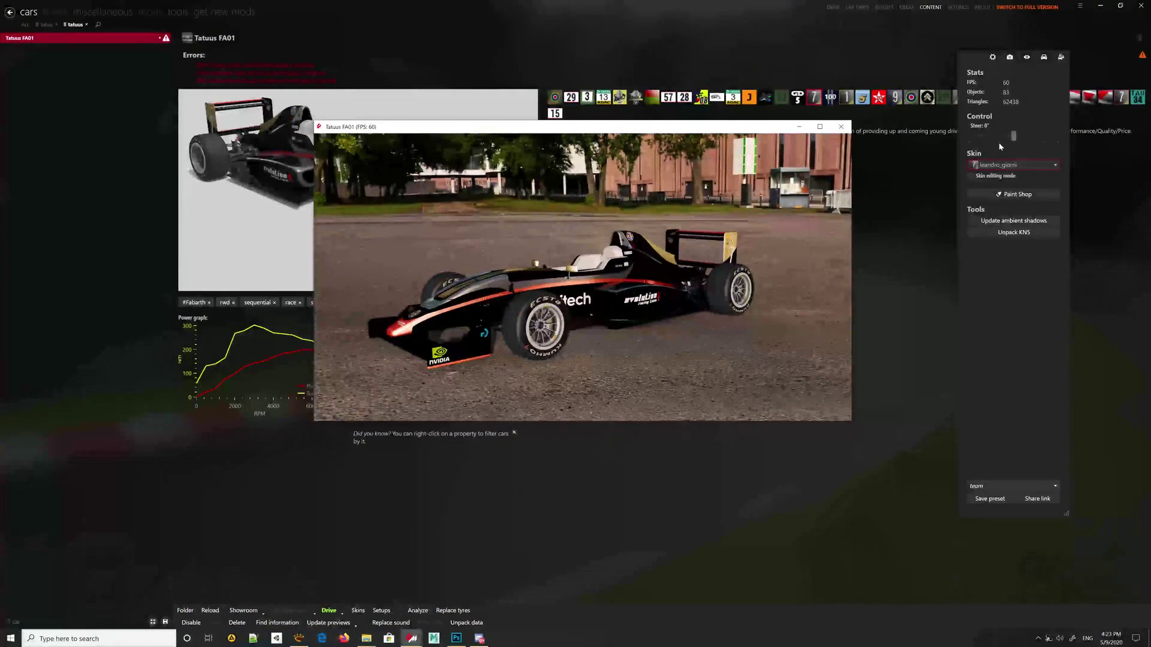
click(1007, 165)
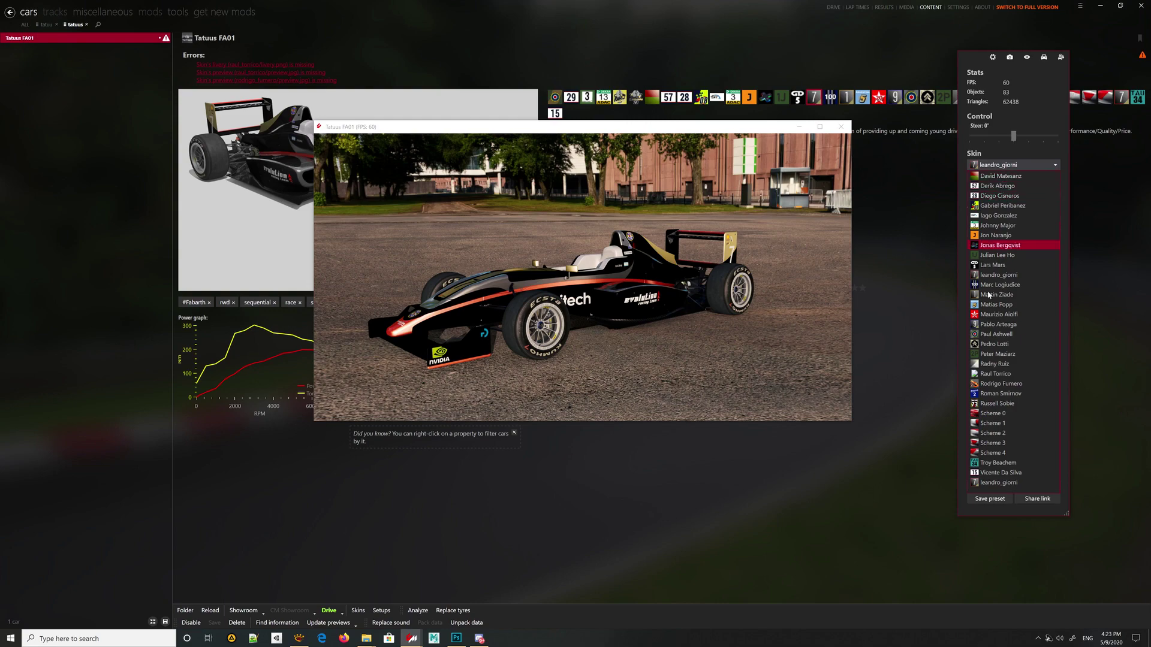
click(769, 324)
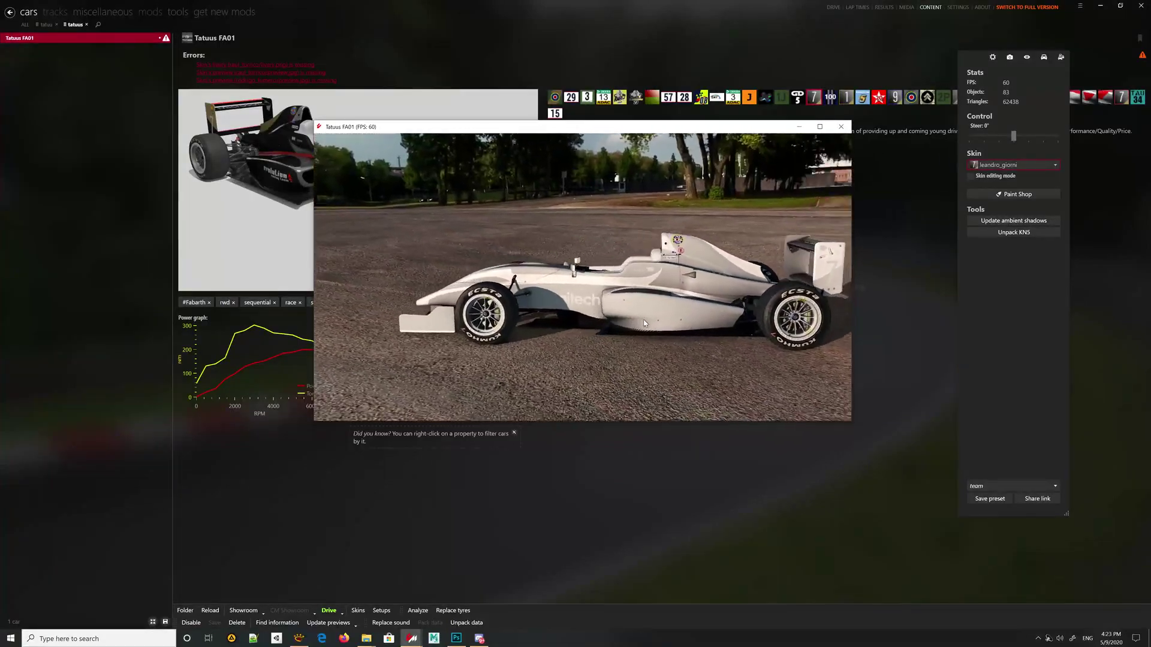
Examine the exported skin on the car's cockpit side, sidepod, rear and front in the showroom.
drag(691, 318, 580, 262)
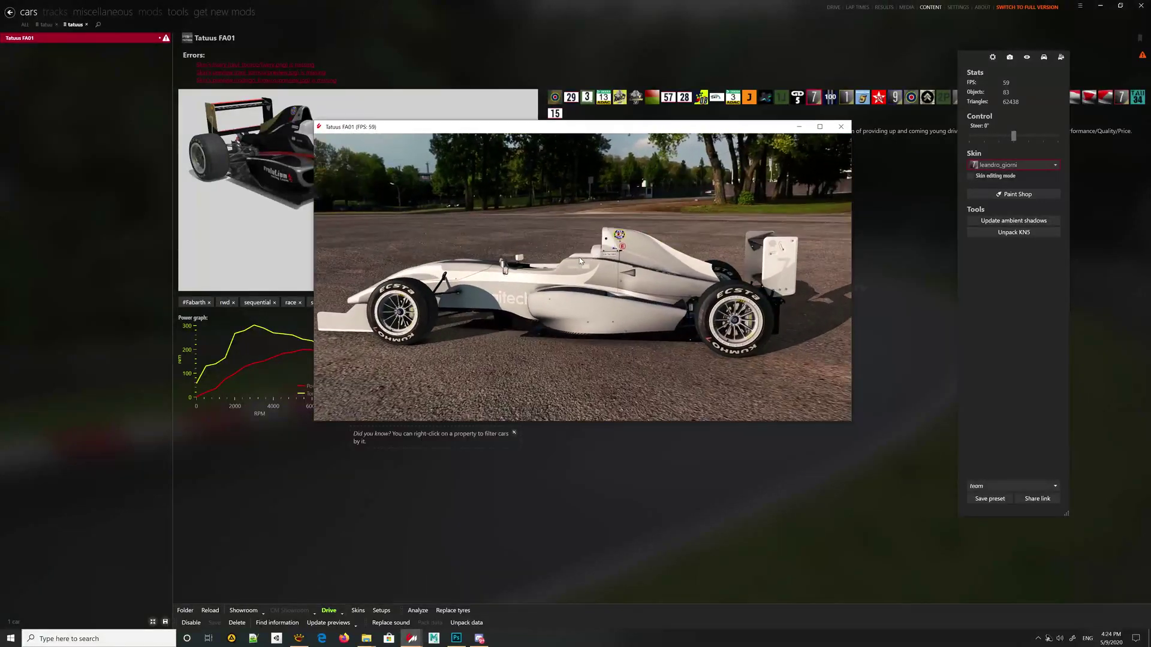
scroll(640, 352, down, 2)
scroll(627, 264, up, 6)
key(alt+space)
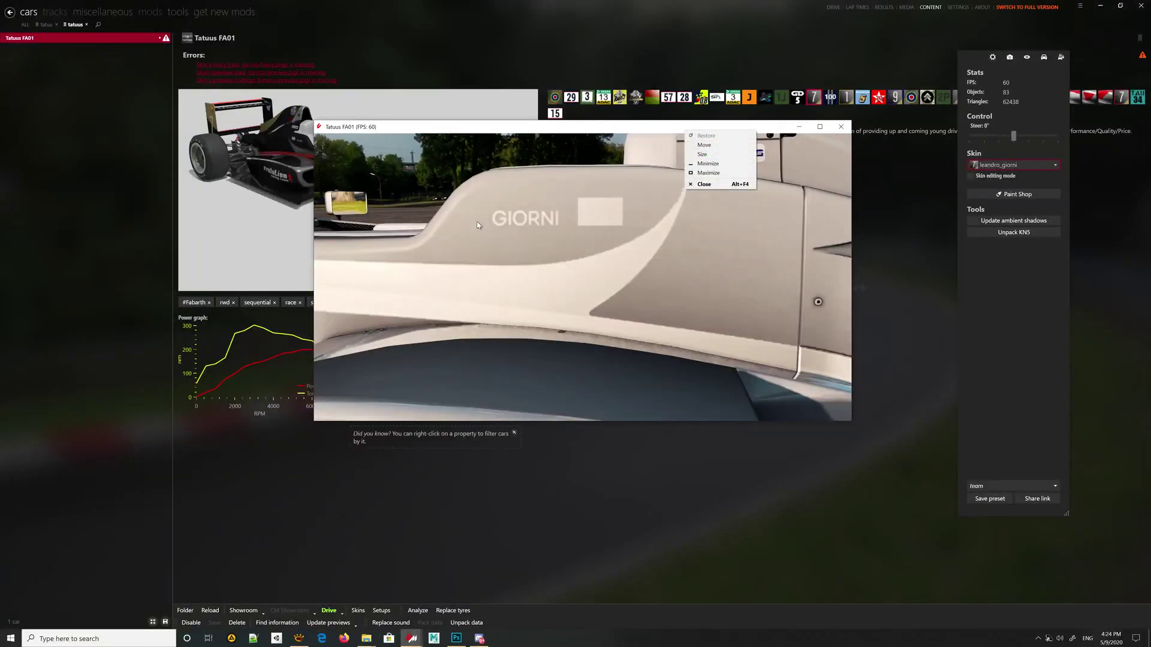
key(Escape)
scroll(477, 225, down, 5)
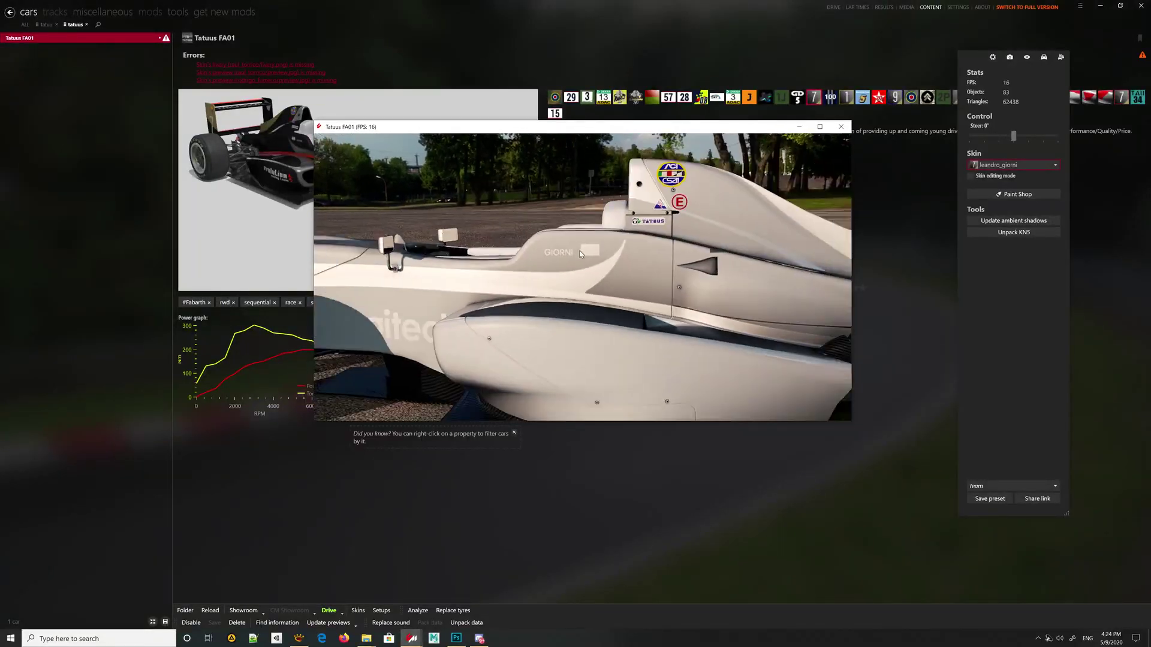
drag(580, 288, 433, 307)
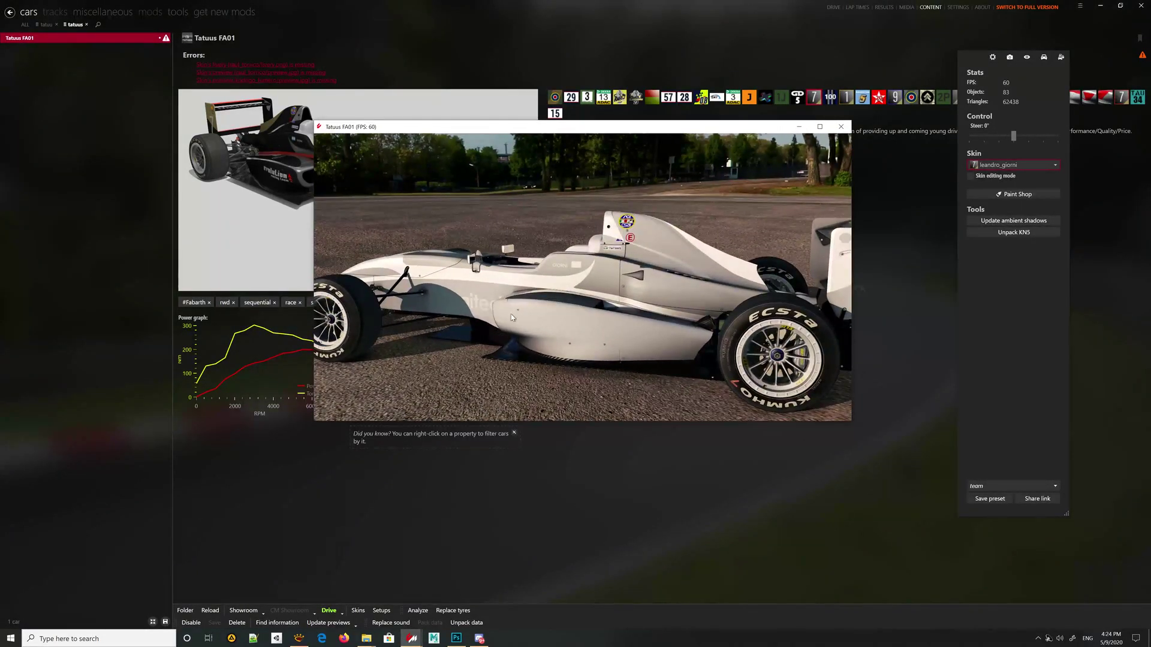
drag(511, 314, 575, 296)
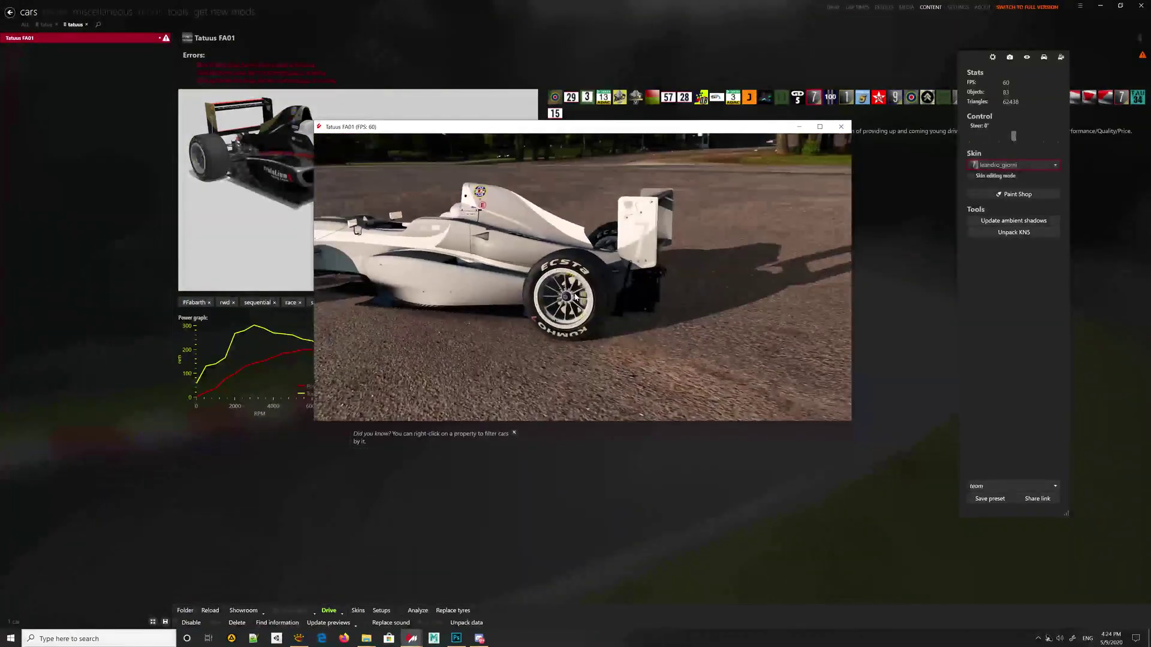
mouse_move(636, 248)
mouse_down()
mouse_move(575, 291)
mouse_move(536, 281)
mouse_move(563, 292)
mouse_move(570, 322)
mouse_move(730, 249)
mouse_move(535, 240)
mouse_move(621, 287)
mouse_move(648, 278)
mouse_move(630, 262)
mouse_move(641, 265)
mouse_move(540, 261)
mouse_move(662, 315)
mouse_move(651, 313)
mouse_move(632, 359)
mouse_move(597, 317)
mouse_move(612, 336)
mouse_move(652, 265)
mouse_up()
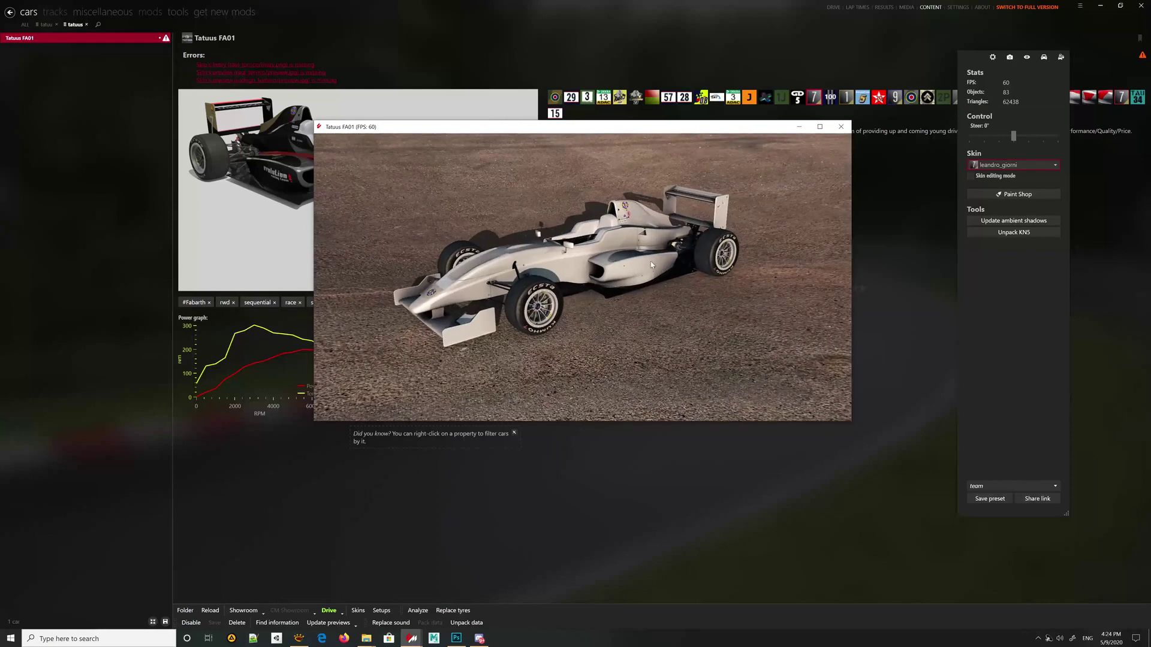
Switch to the testing folder in File Explorer and delete Tatus_BASE_SPC.dds.
click(367, 638)
click(417, 604)
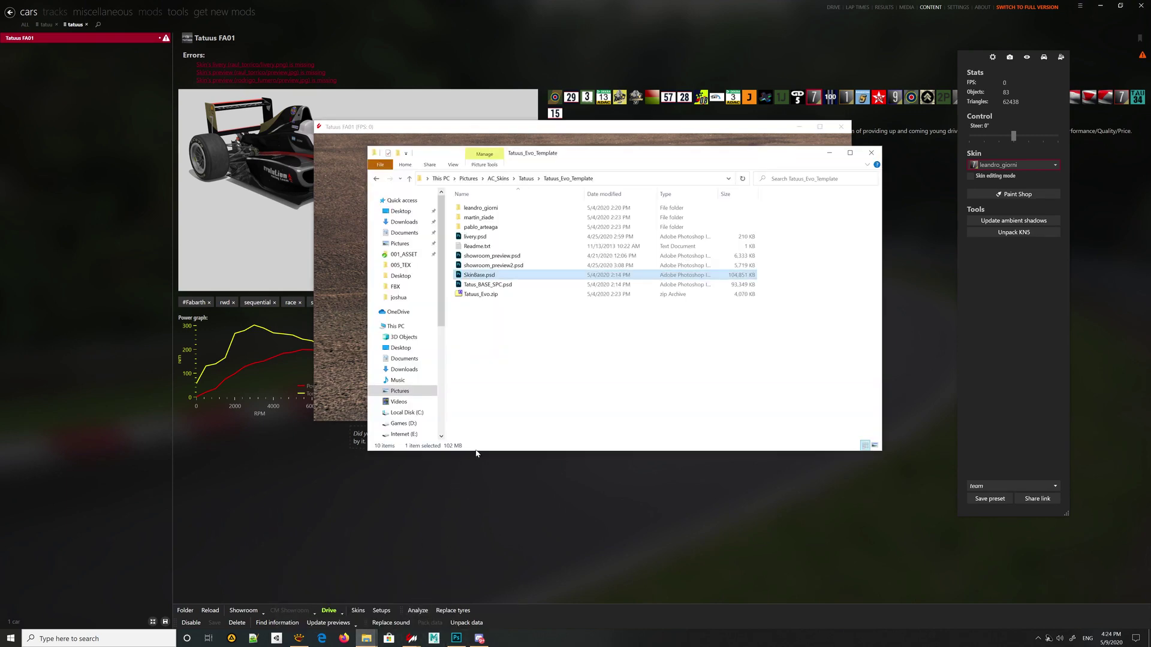
click(366, 638)
click(322, 600)
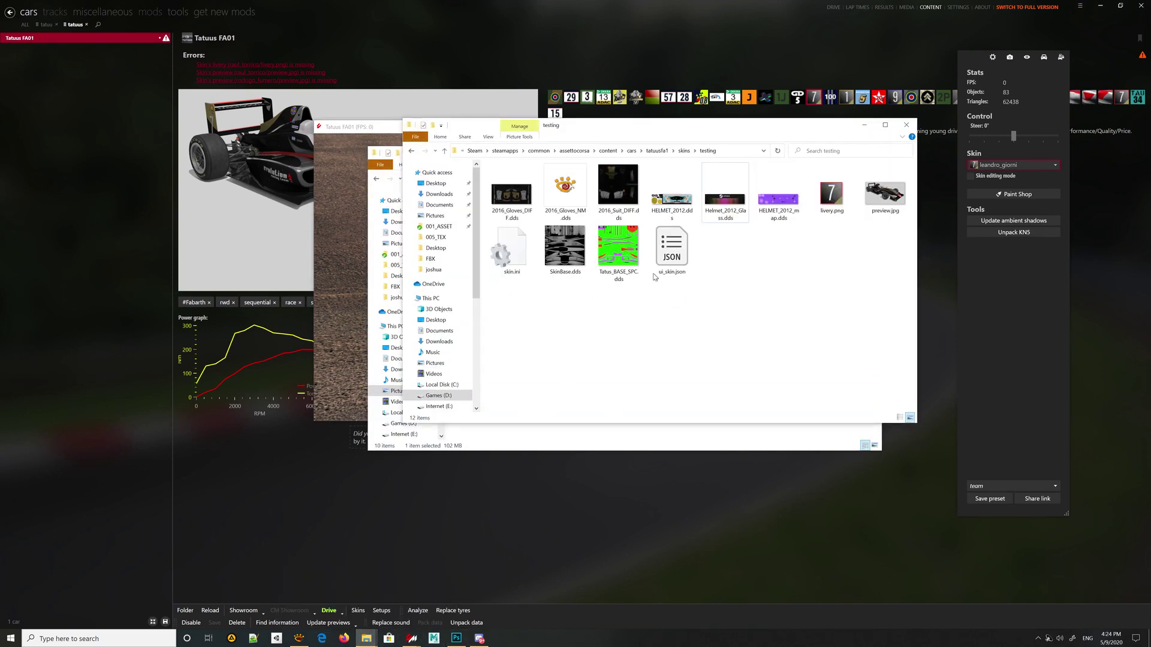
click(633, 271)
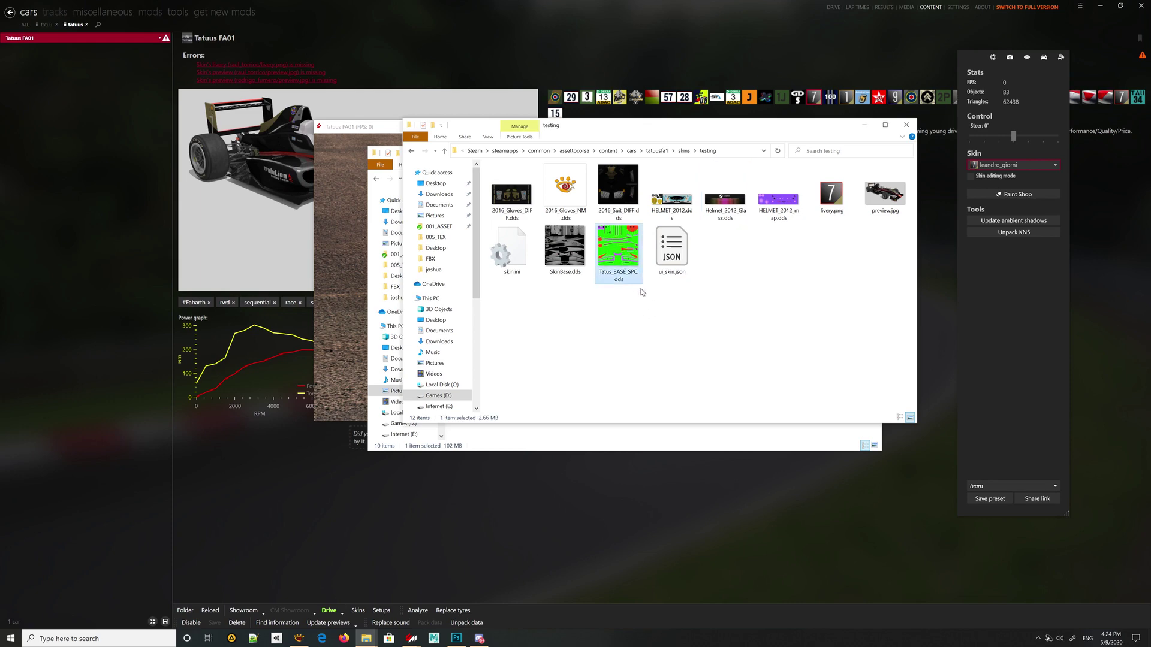
key(Delete)
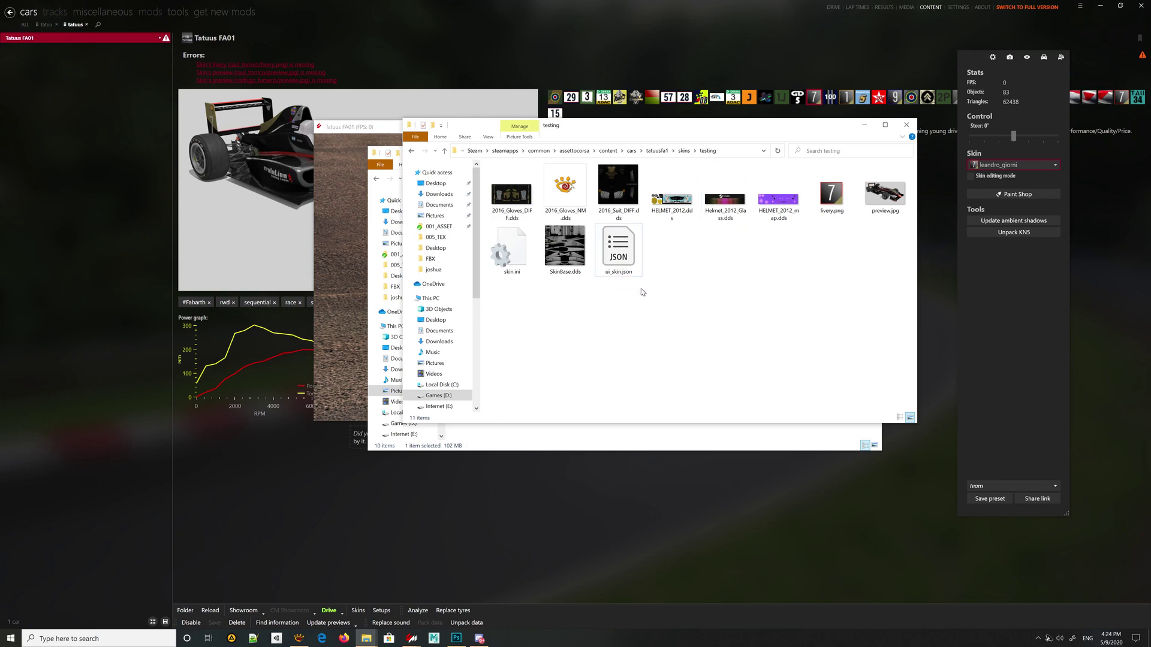
Return to the showroom and inspect the car from the front and side with the specular texture deleted.
click(361, 127)
drag(574, 300, 584, 265)
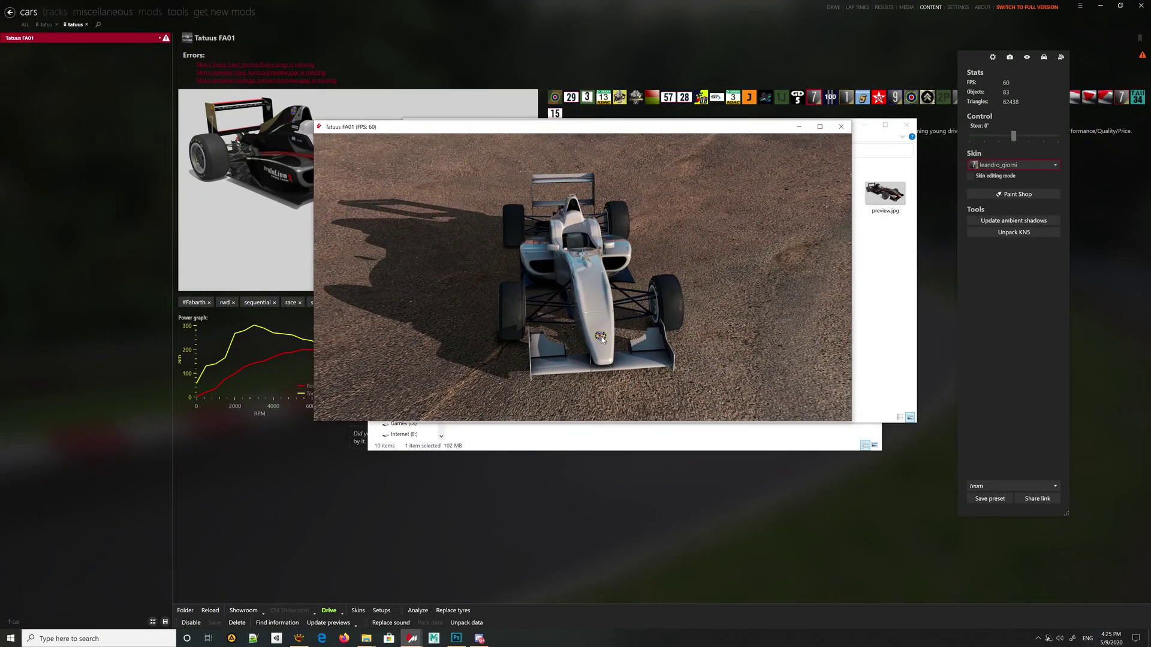
drag(602, 339, 494, 250)
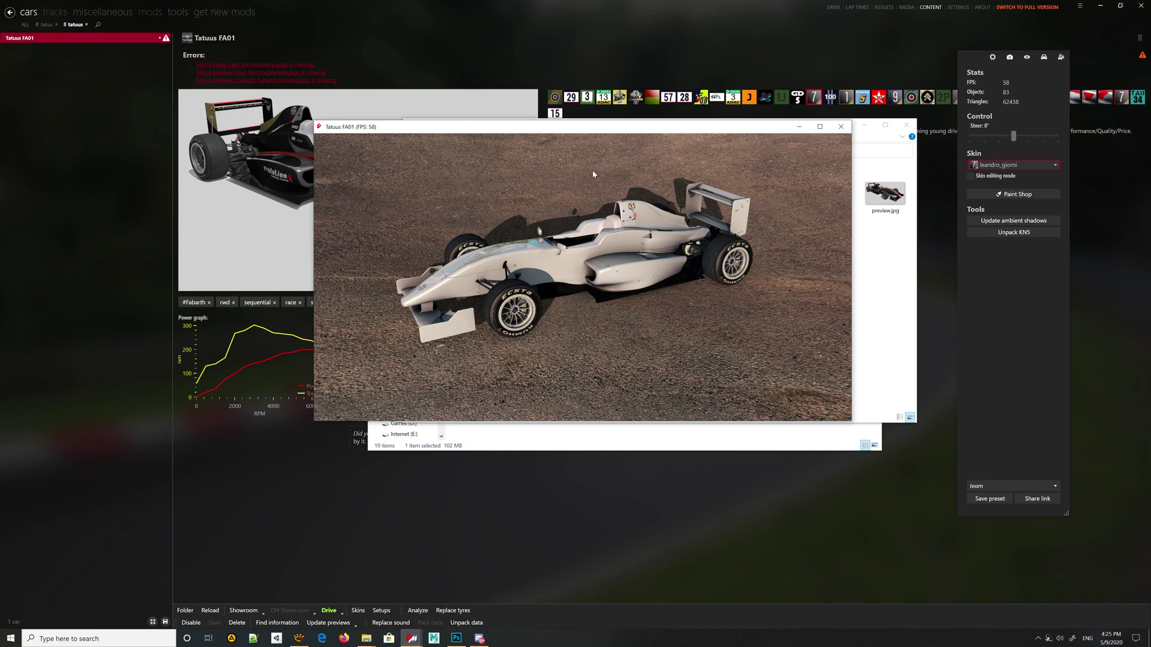
drag(583, 284, 574, 353)
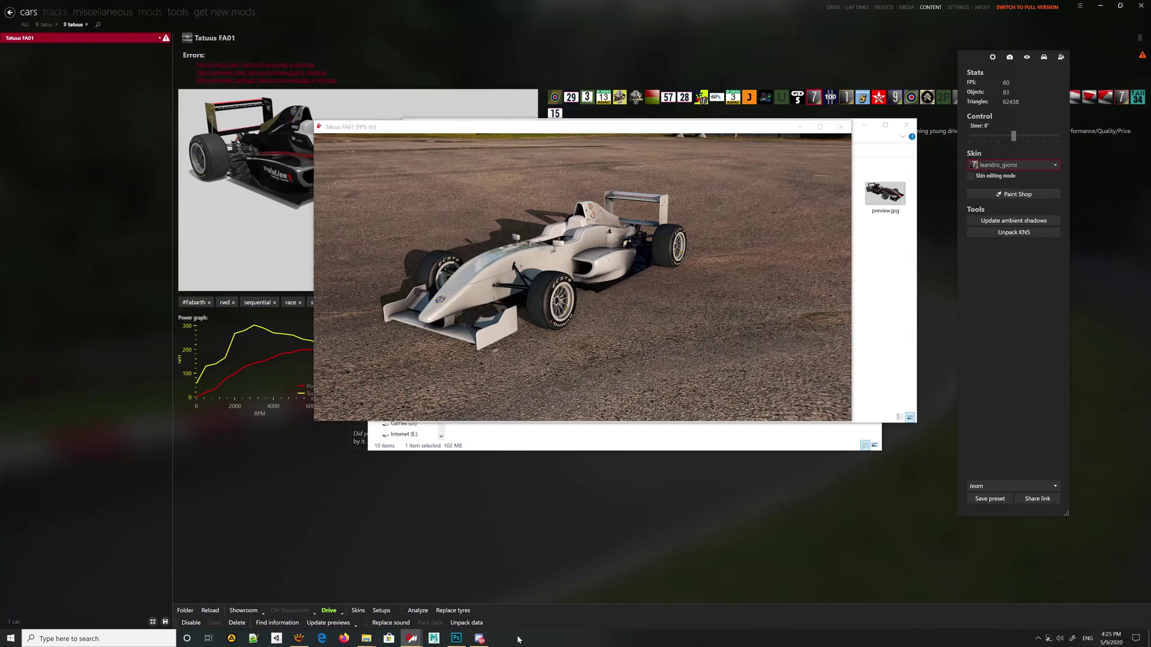
Switch to Photoshop and open Tatus_BASE_SPC.psd from the Tatuus_Evo_Template folder inside Pictures > AC_Skins > Tatuus.
click(456, 639)
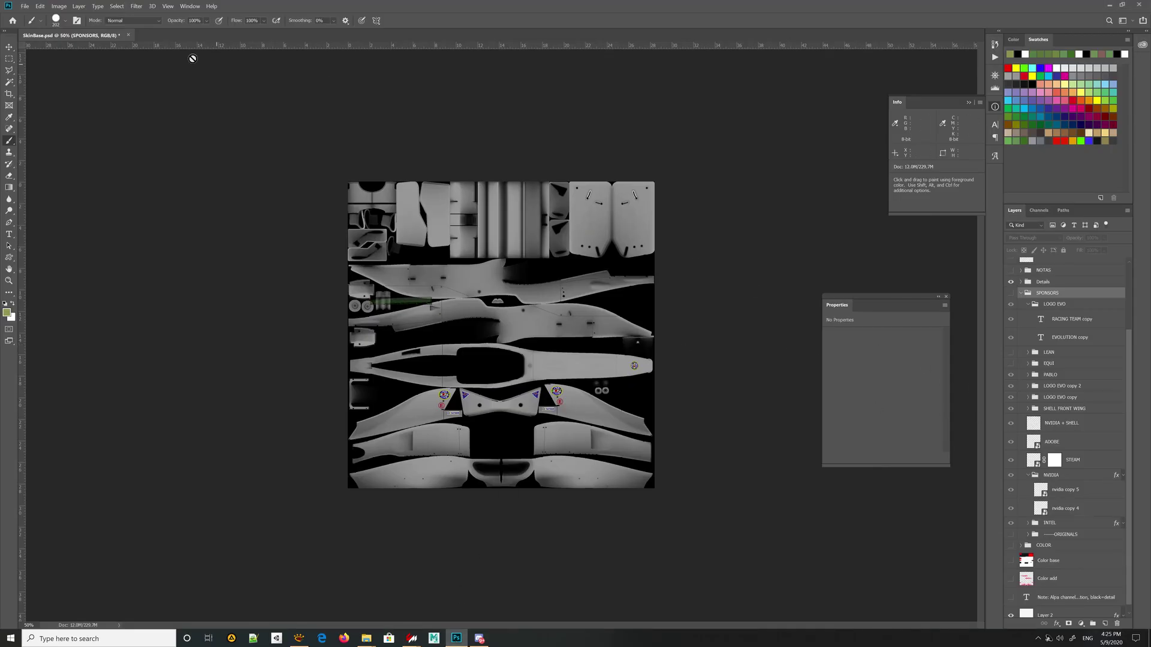
click(27, 9)
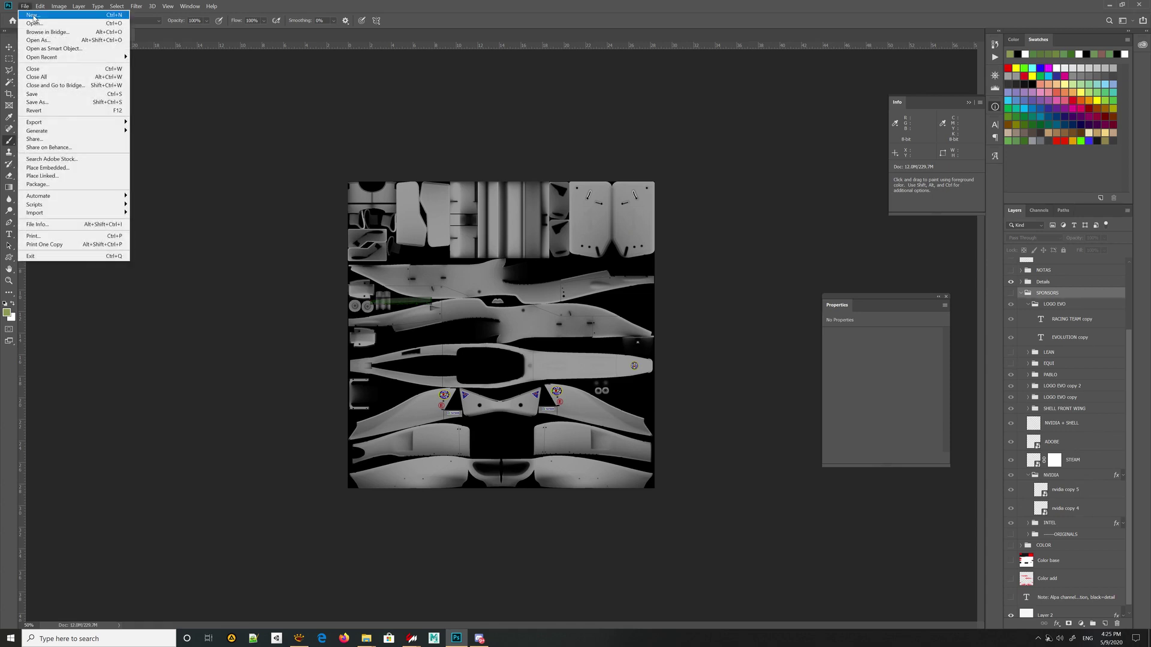
click(29, 10)
click(29, 10)
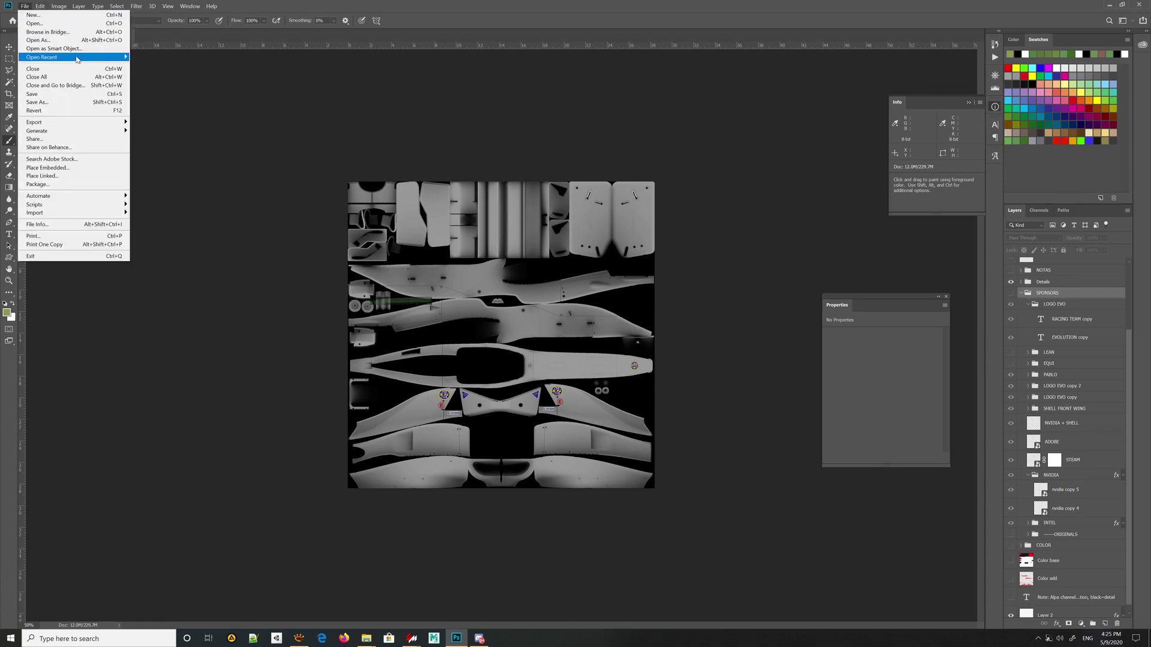
click(69, 23)
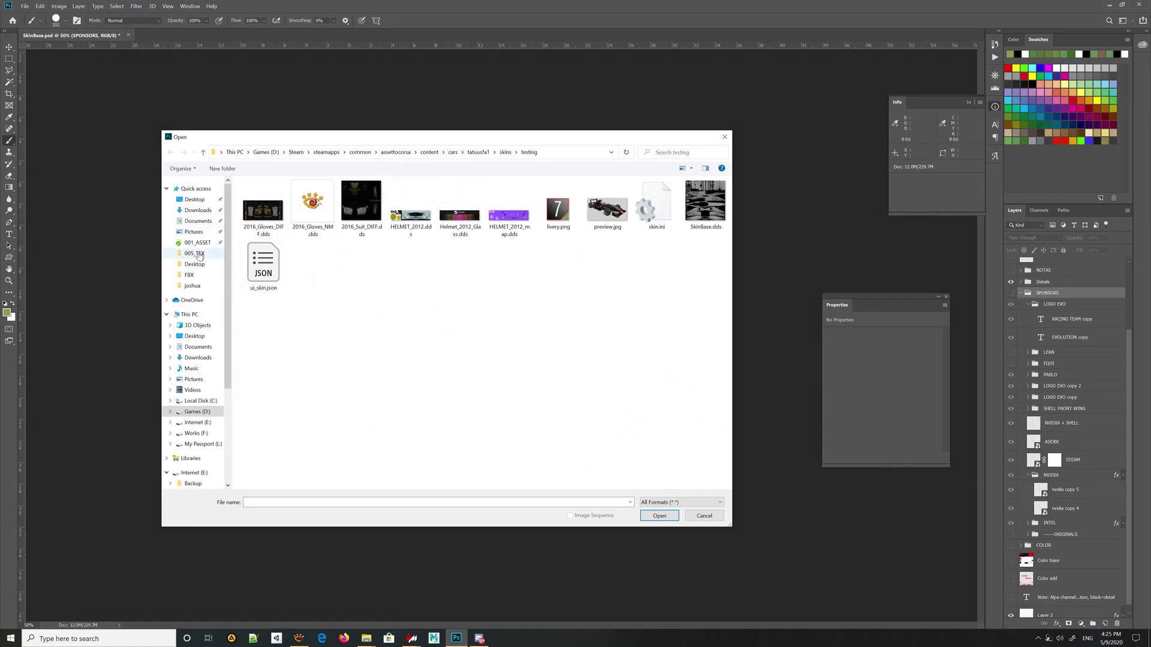
click(194, 232)
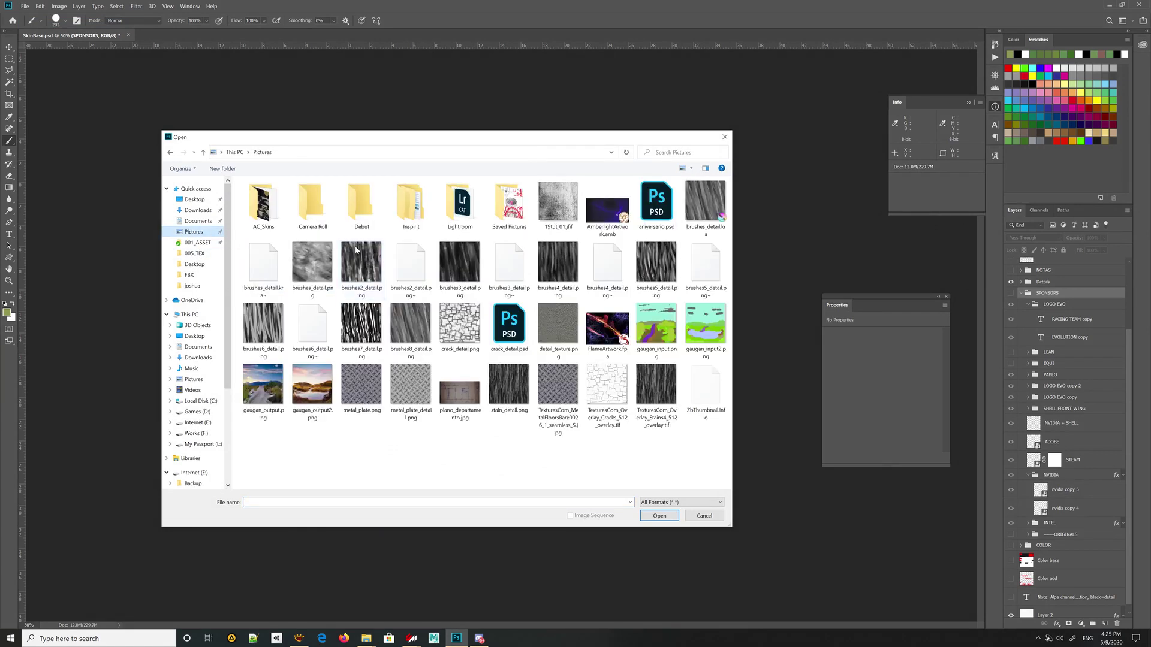
double_click(285, 206)
double_click(560, 216)
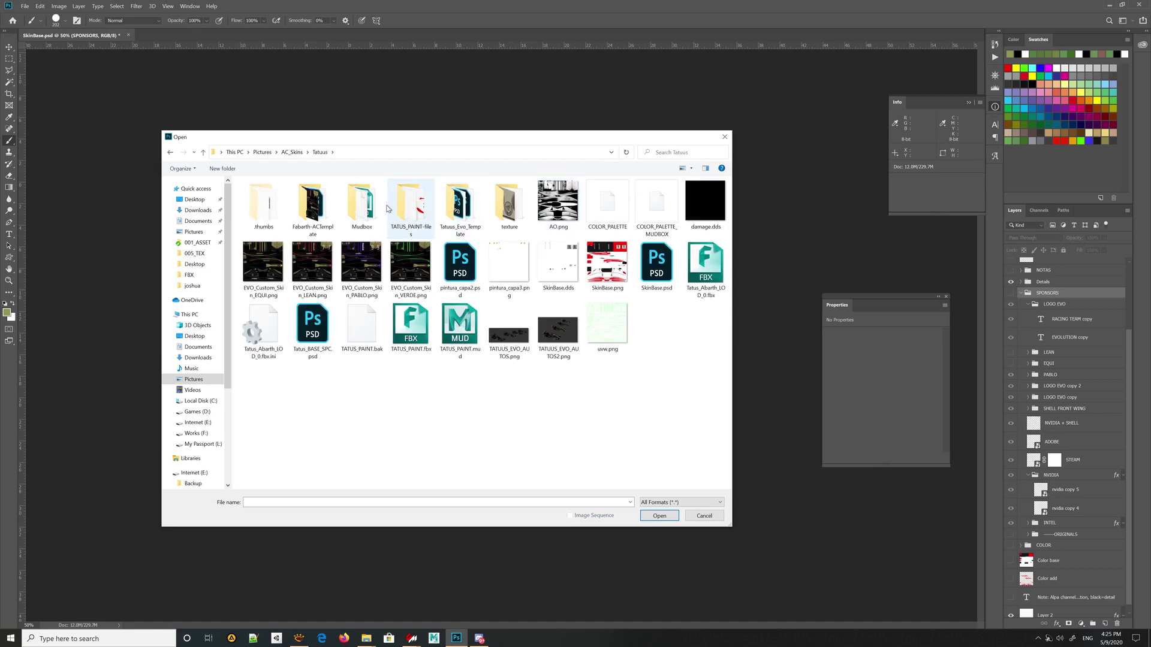
double_click(463, 217)
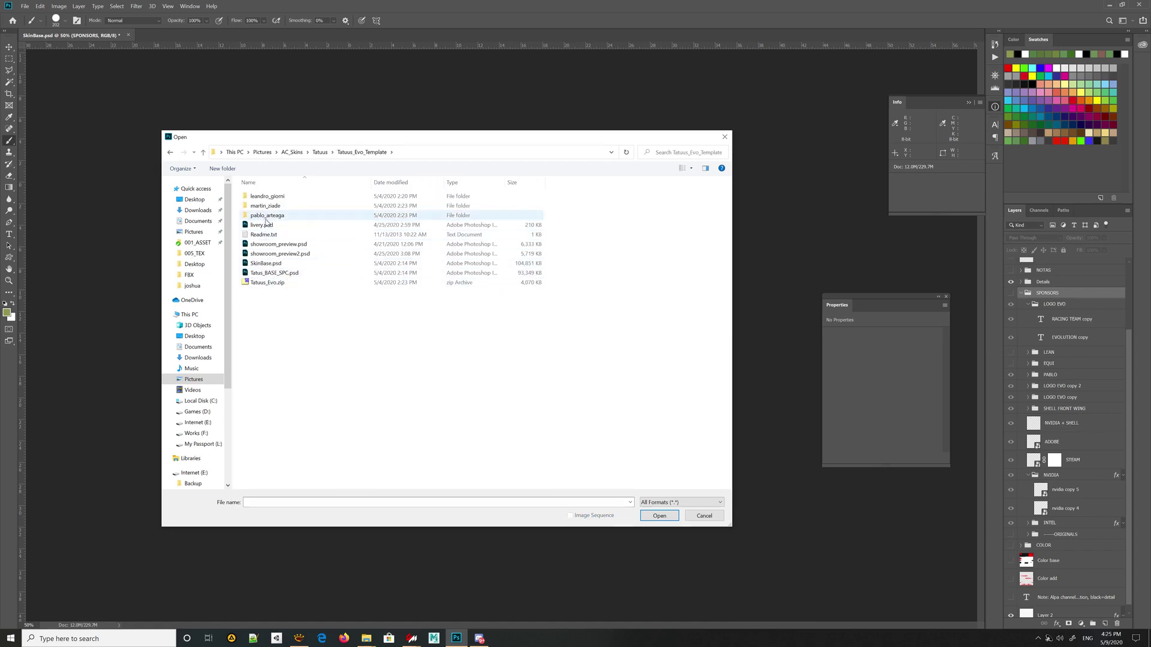
double_click(286, 274)
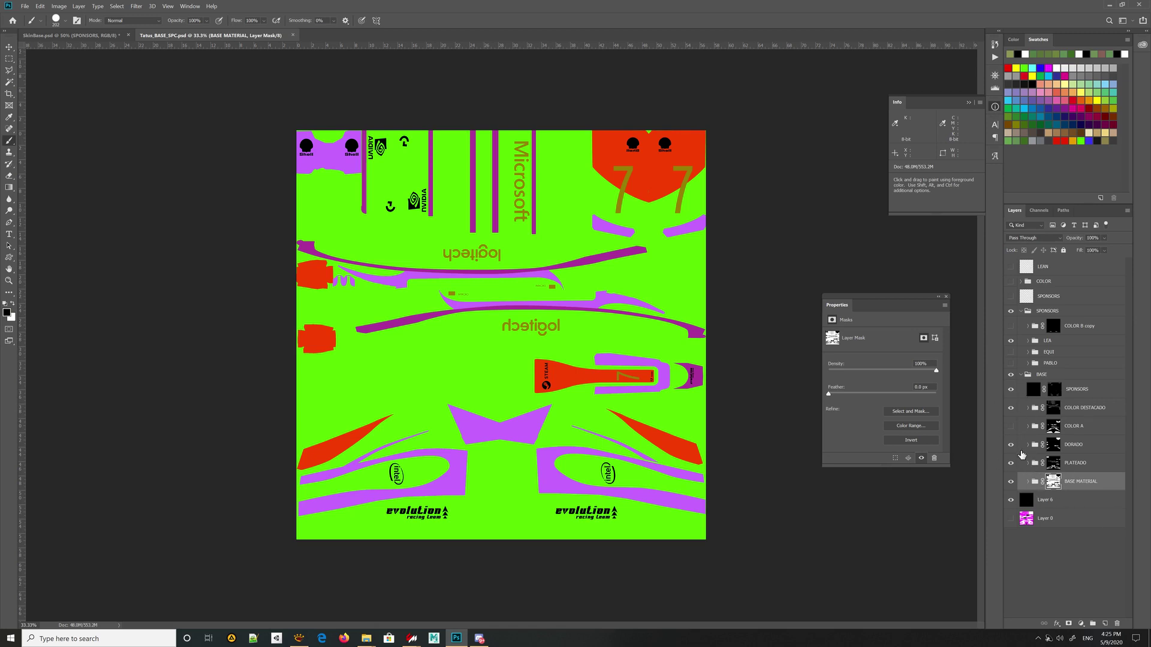
Hide the COLOR DESTACADO, DORADO, PLATEADO, BASE MATERIAL and upper SPONSORS groups to leave a black texture, and save the document.
click(1010, 408)
click(1011, 445)
click(1011, 463)
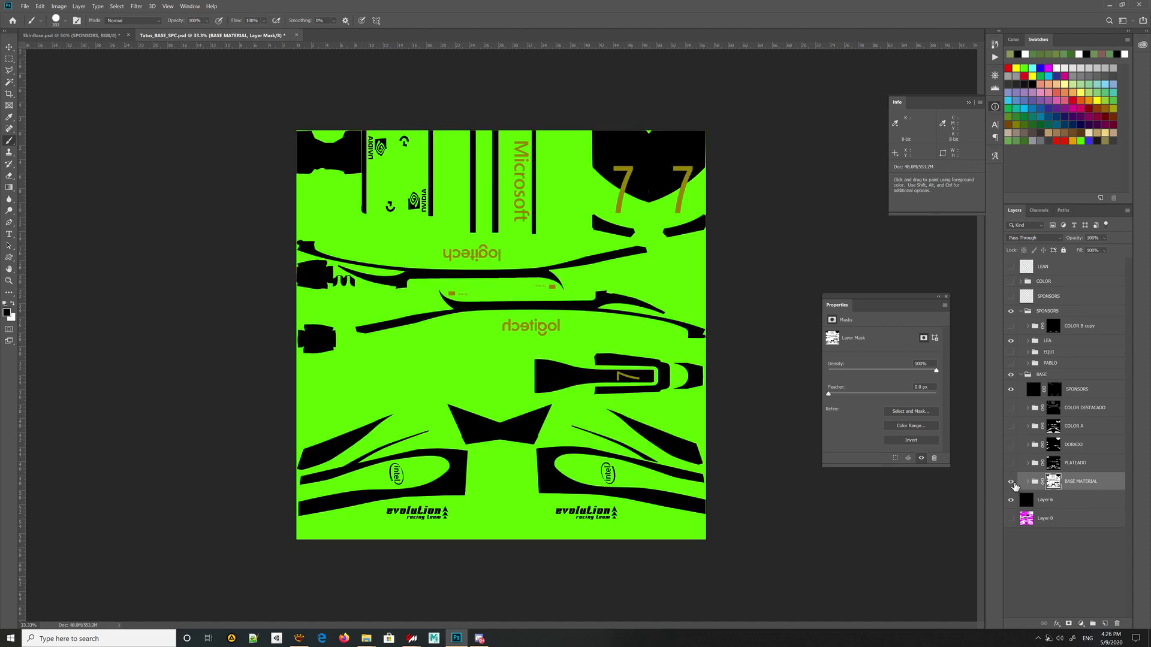
click(1011, 483)
click(1011, 483)
click(1011, 483)
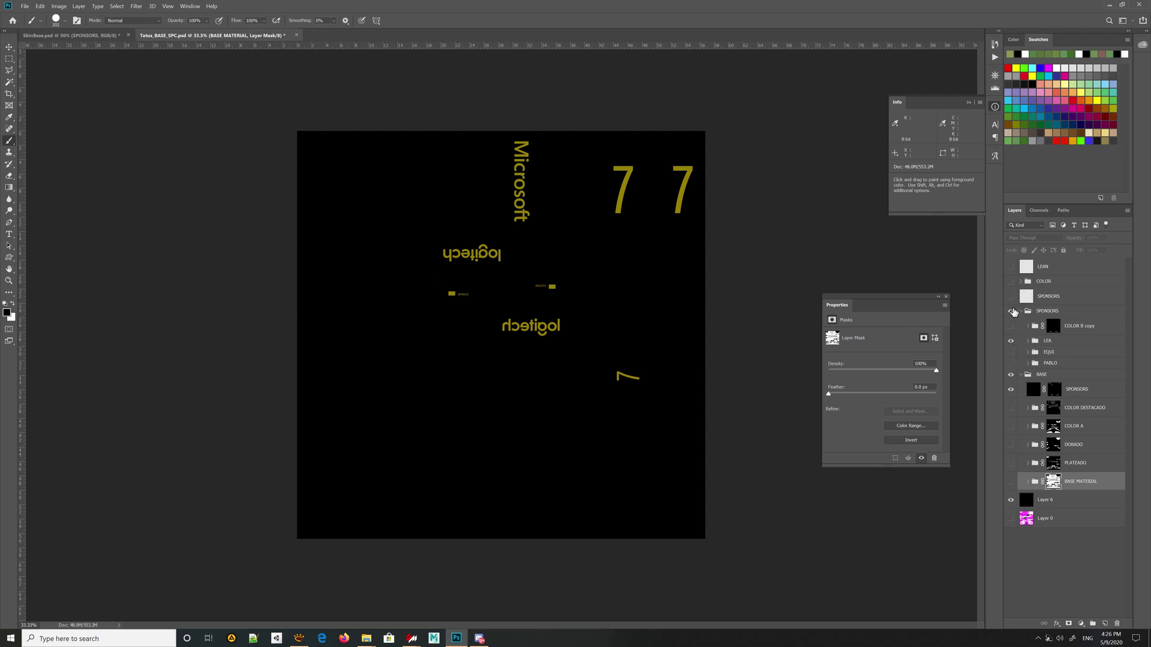
click(1012, 311)
click(1020, 311)
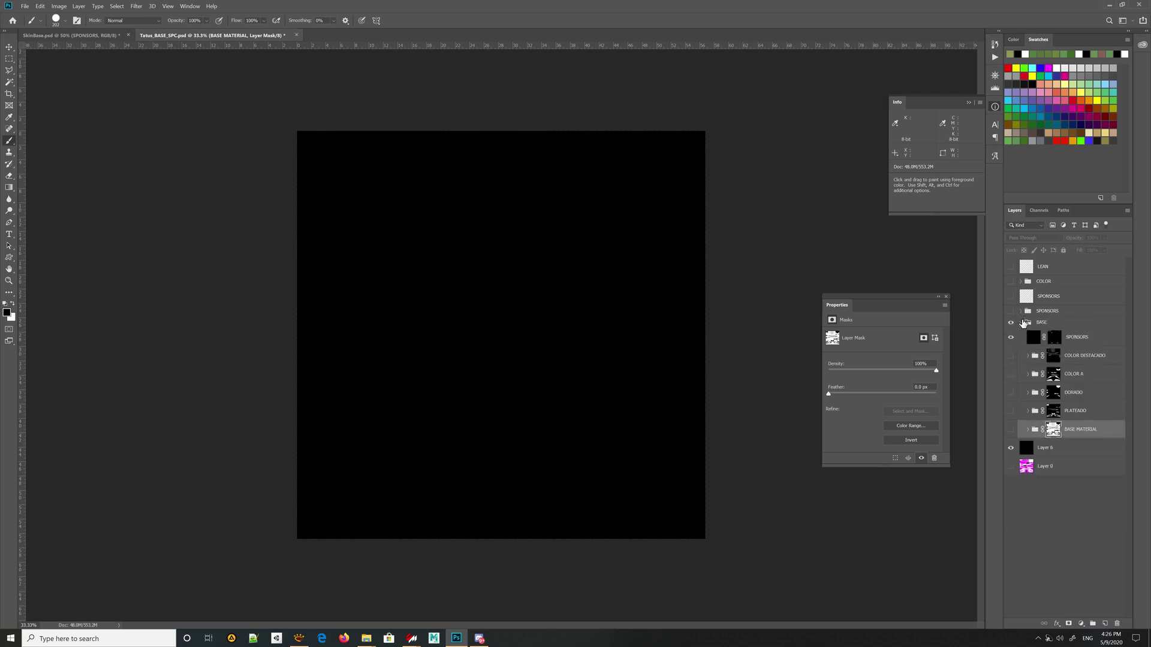
click(1010, 447)
key(ctrl+s)
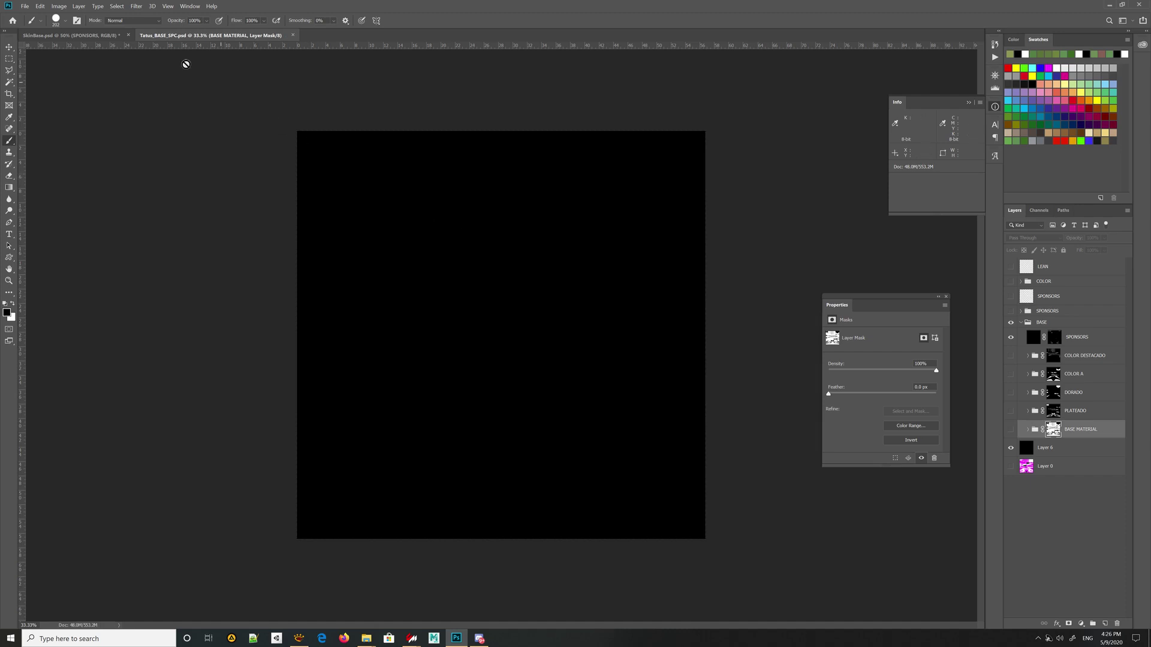
Resize the specular texture image to half its width and height.
click(61, 6)
click(49, 6)
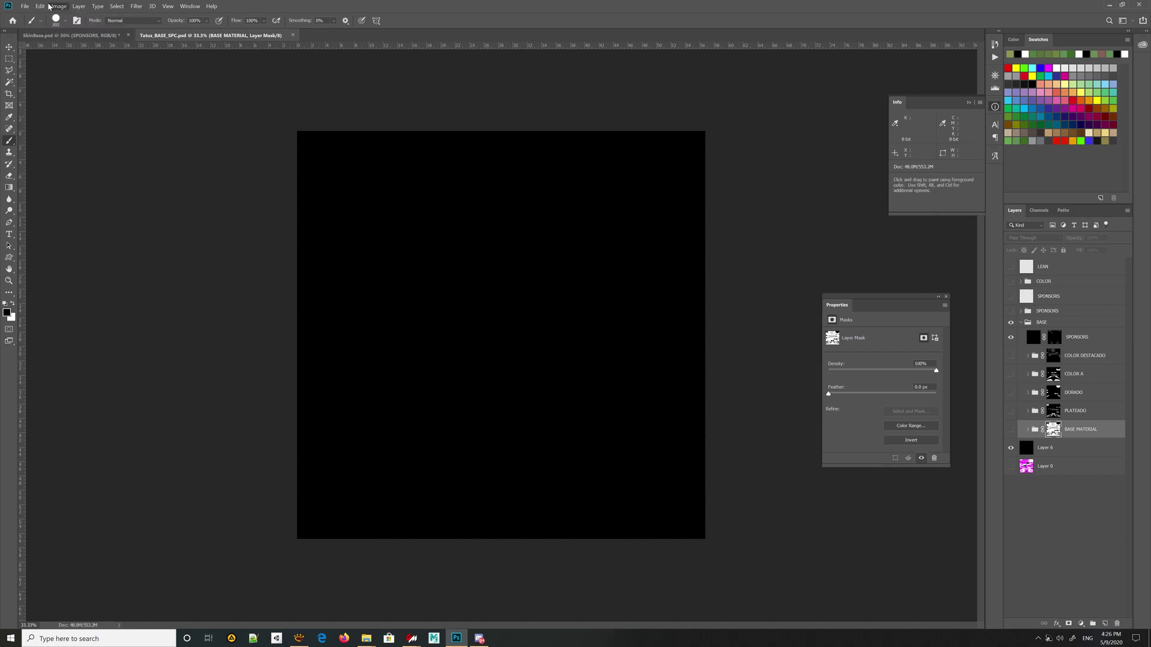
click(58, 6)
click(66, 70)
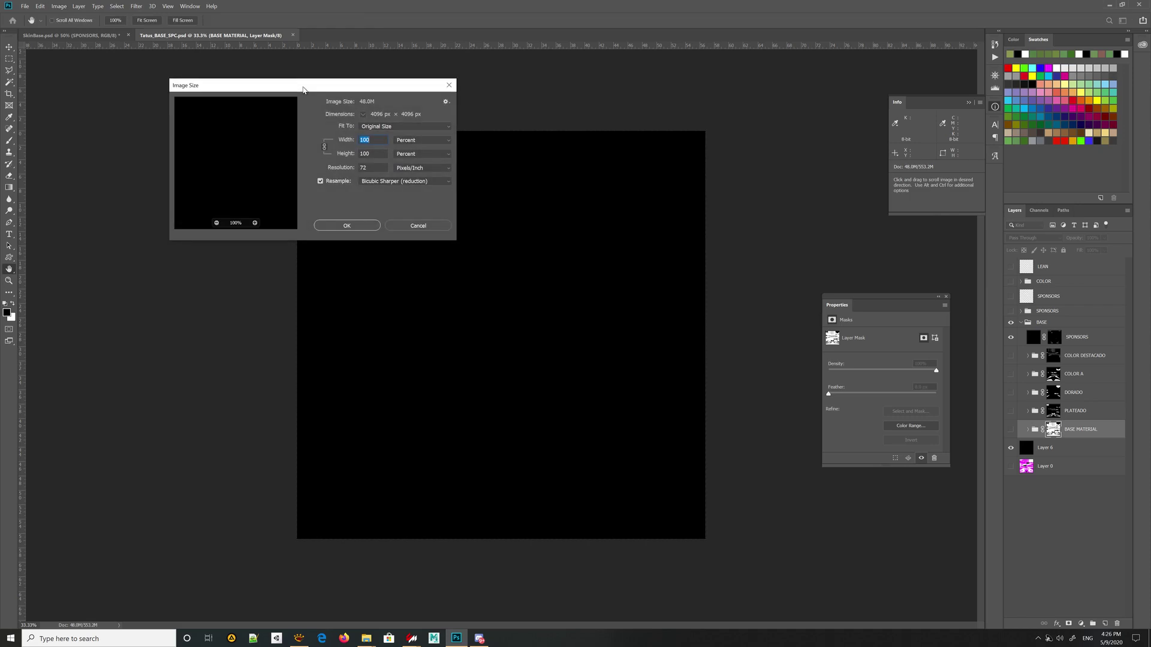
key(Return)
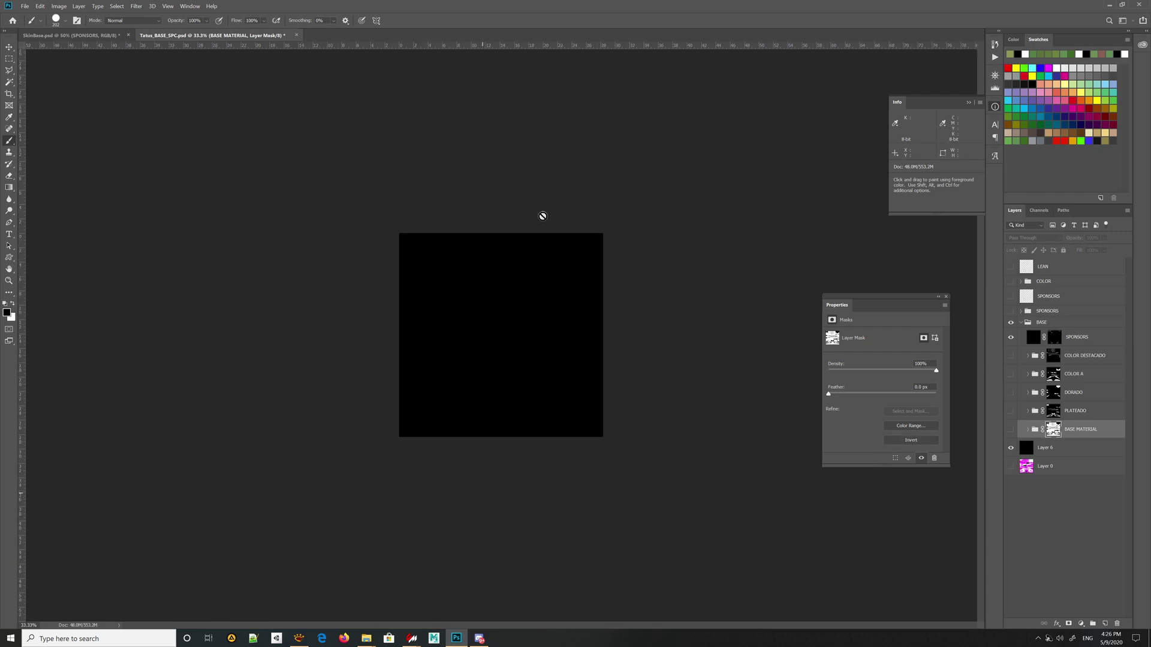
key(ctrl+plus)
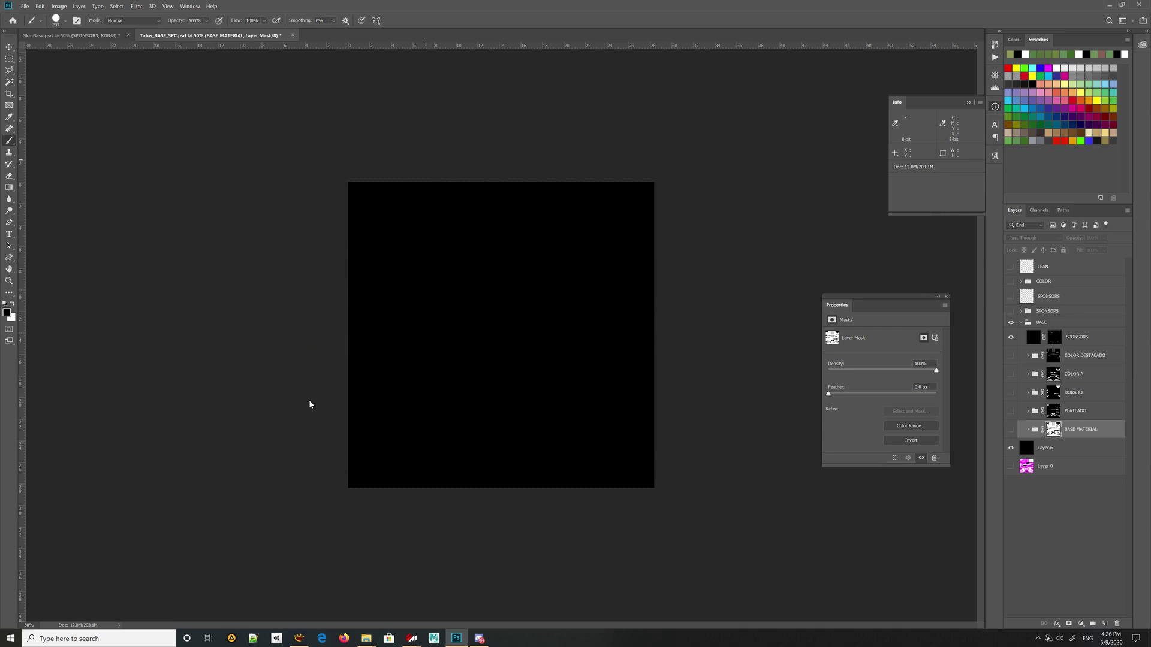
Export the black specular texture as a DDS with the NVIDIA Texture Tools Exporter into the tatuusfa1 skins\testing folder.
key(ctrl+shift+s)
click(263, 492)
click(270, 457)
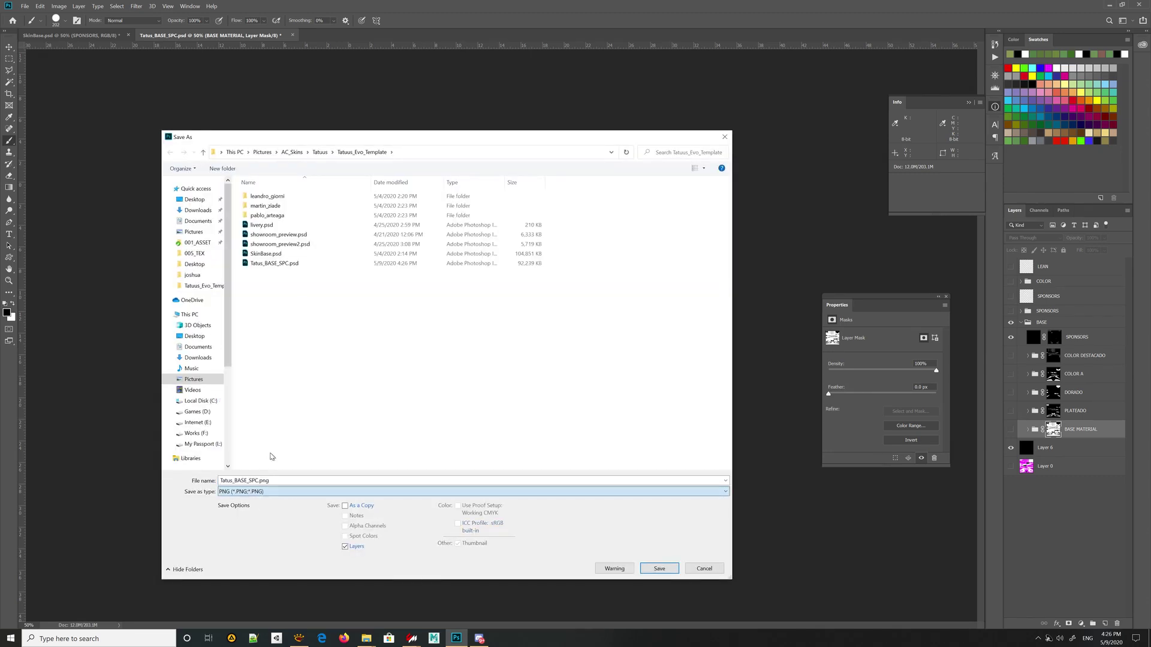
click(262, 493)
click(307, 348)
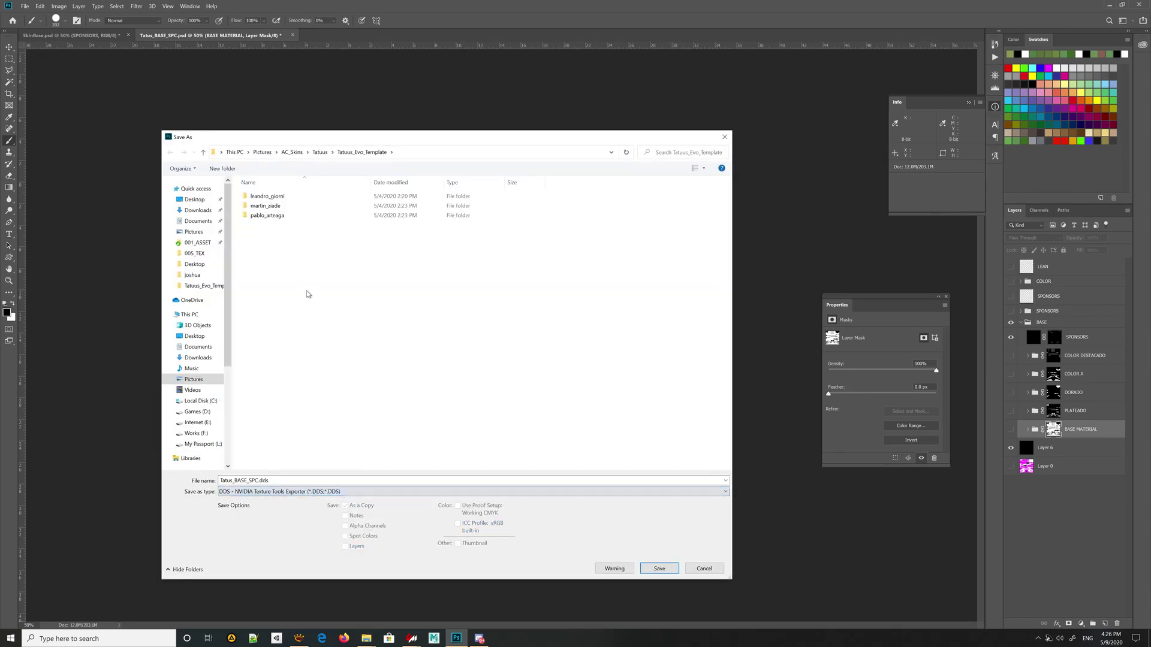
click(345, 480)
key(ctrl+a)
text(D:\Steam\steamapps\common\assettocorsa\content\cars\tatuusfa1\skins\testing)
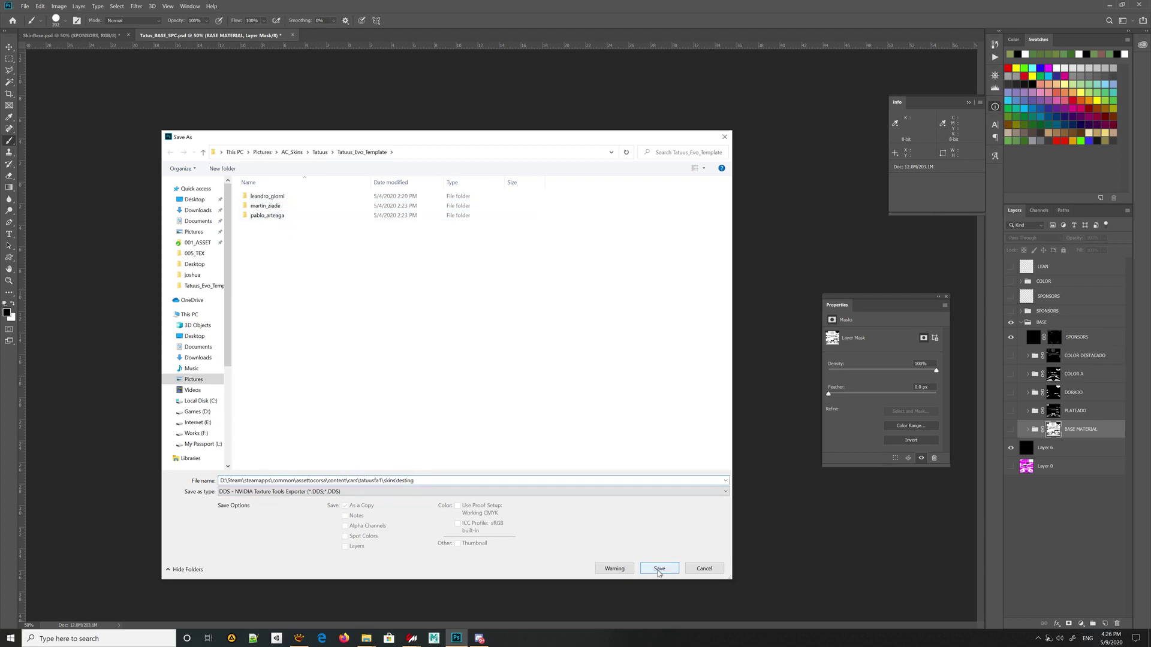
click(658, 568)
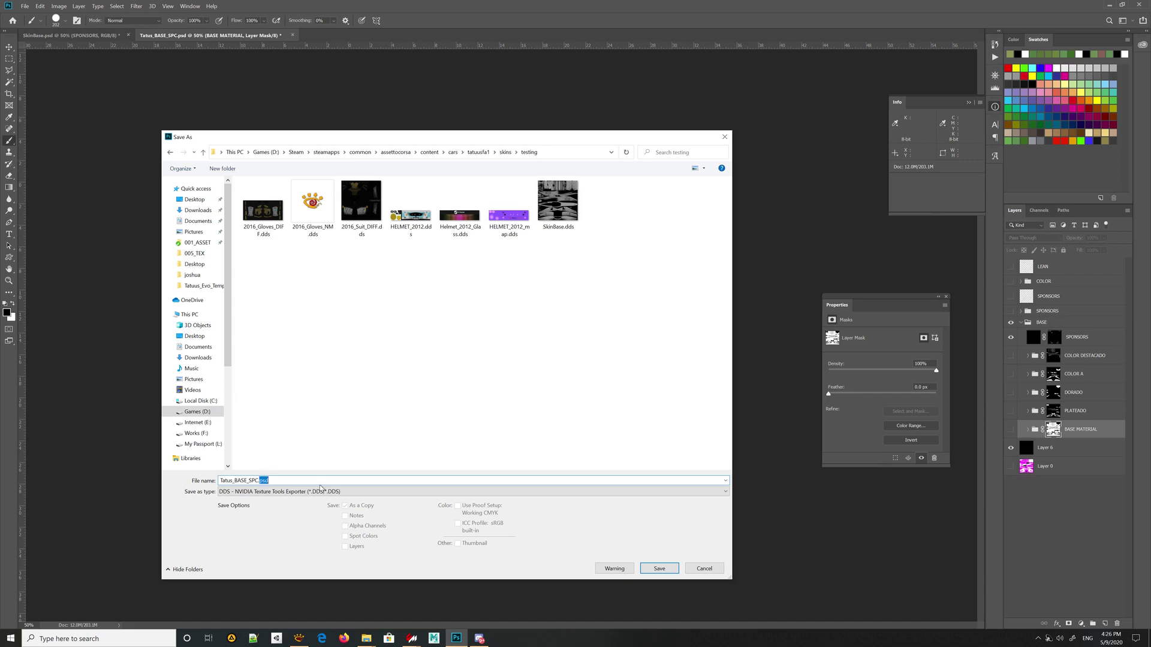
key(Return)
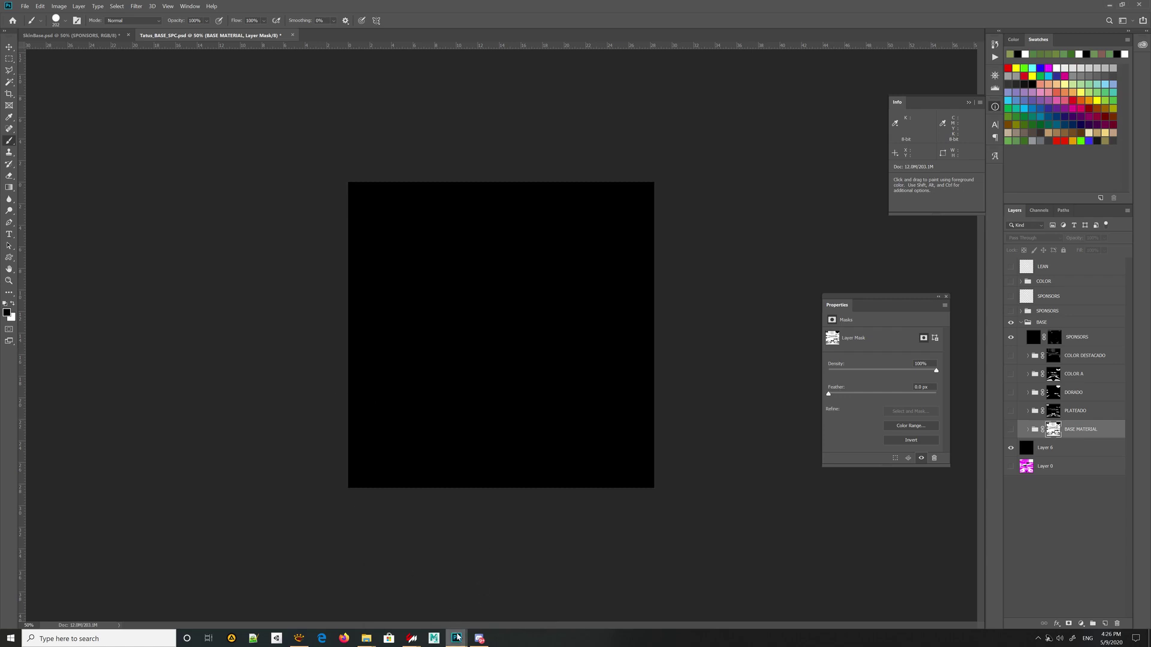
click(493, 576)
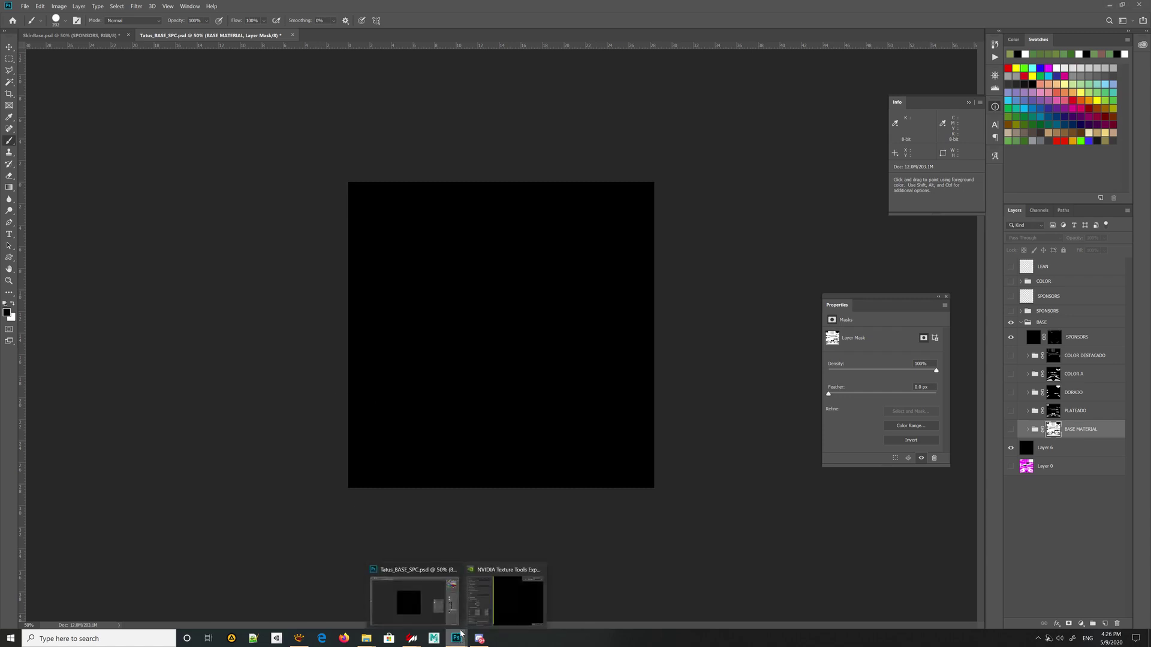
click(465, 571)
mouse_move(458, 639)
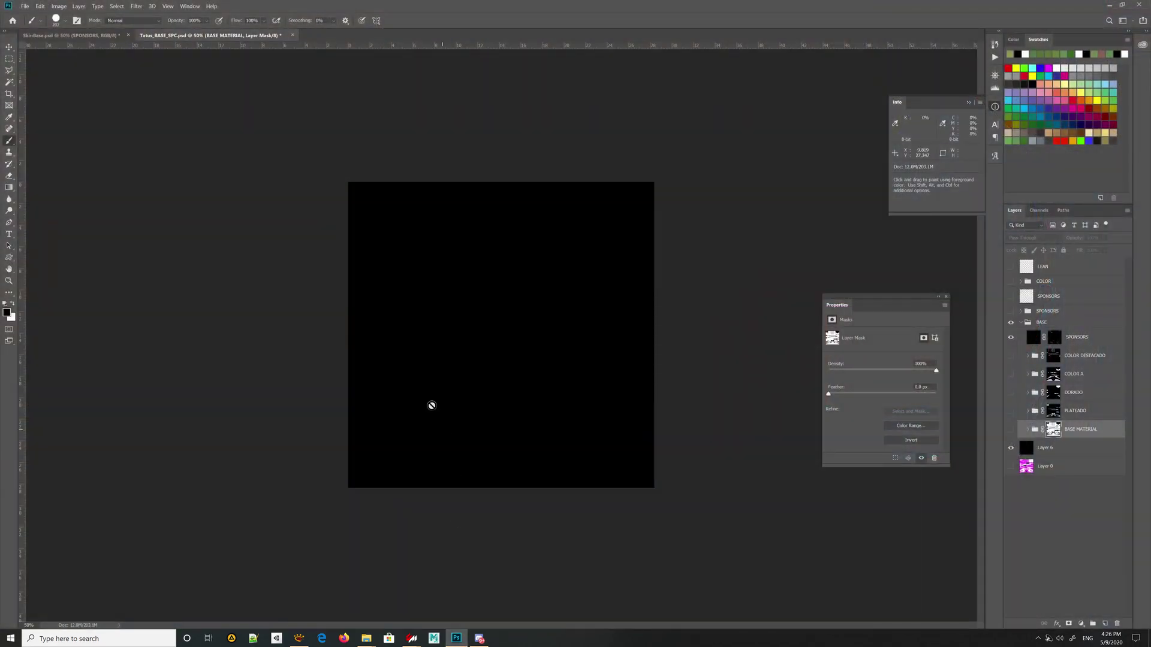
Save the specular texture again as Tatus_BASE_SPC in NVIDIA DDS format in the testing folder, replacing the existing file.
key(ctrl+shift+s)
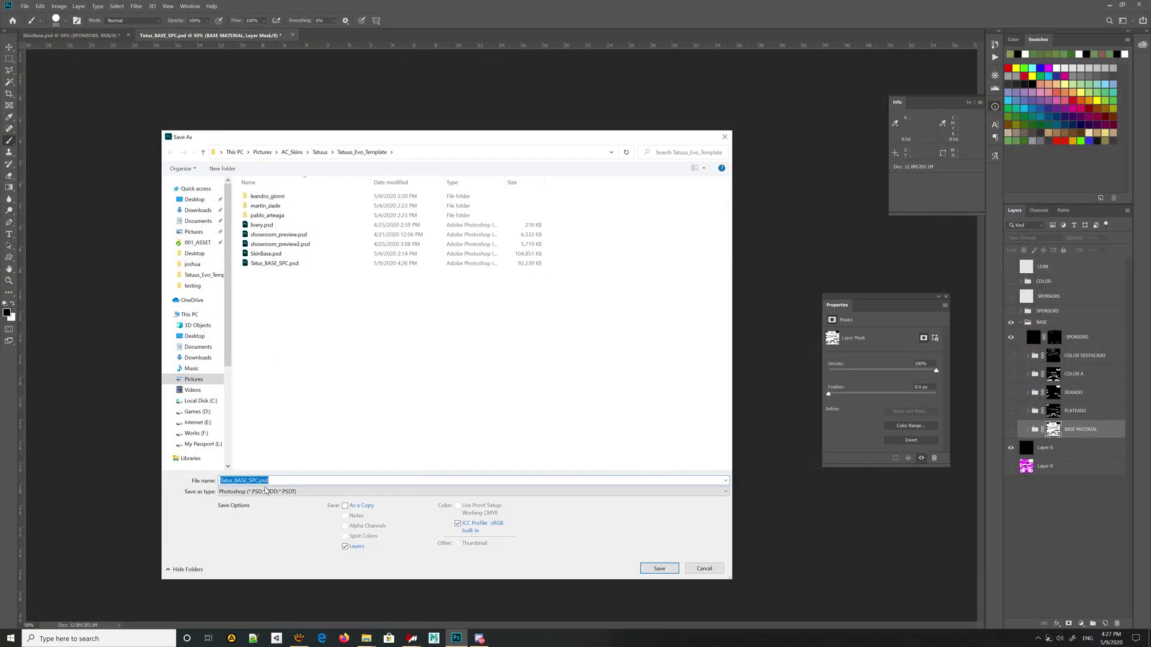
click(274, 492)
click(270, 347)
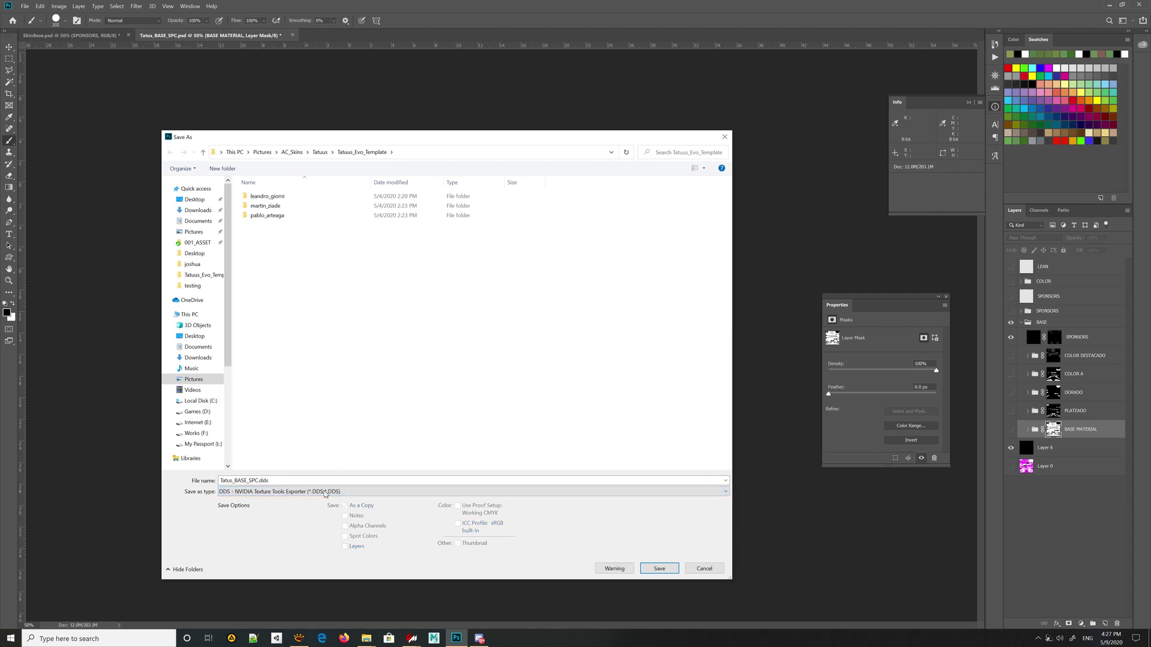
click(655, 560)
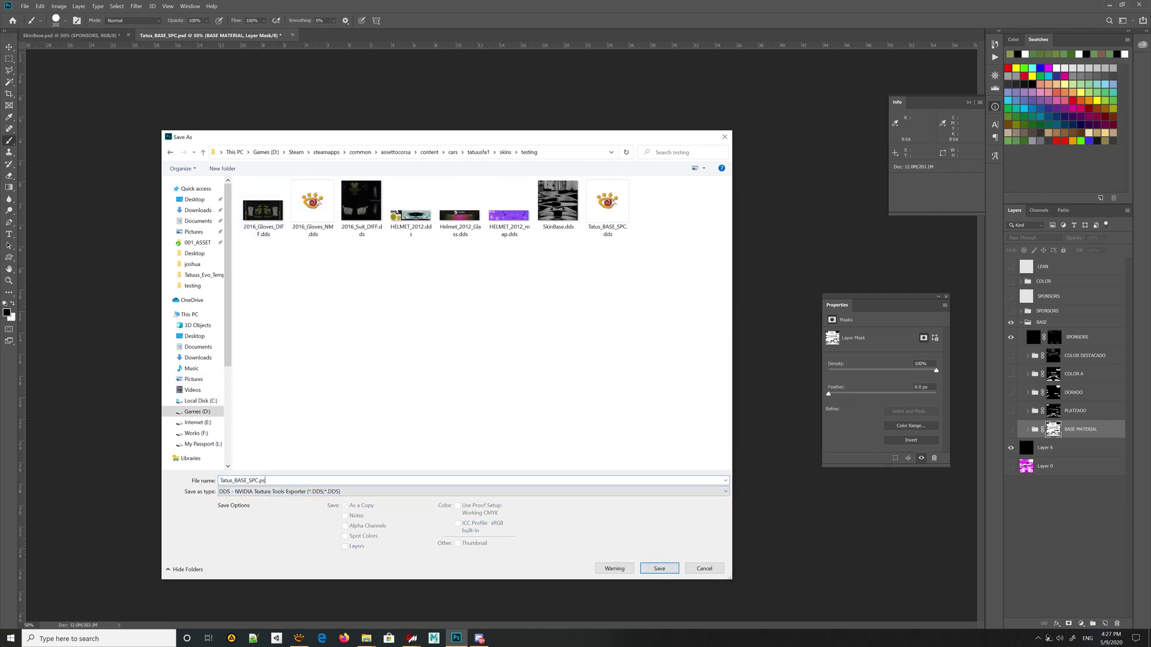
key(BackSpace)
key(BackSpace)
key(BackSpace)
key(Return)
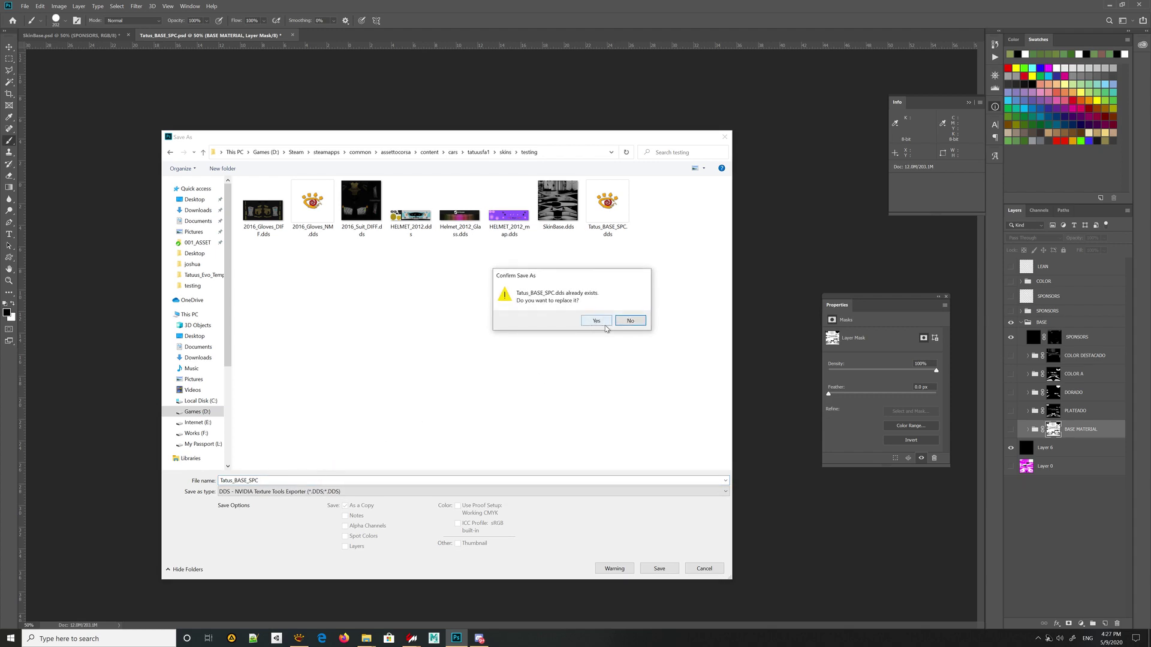
click(631, 321)
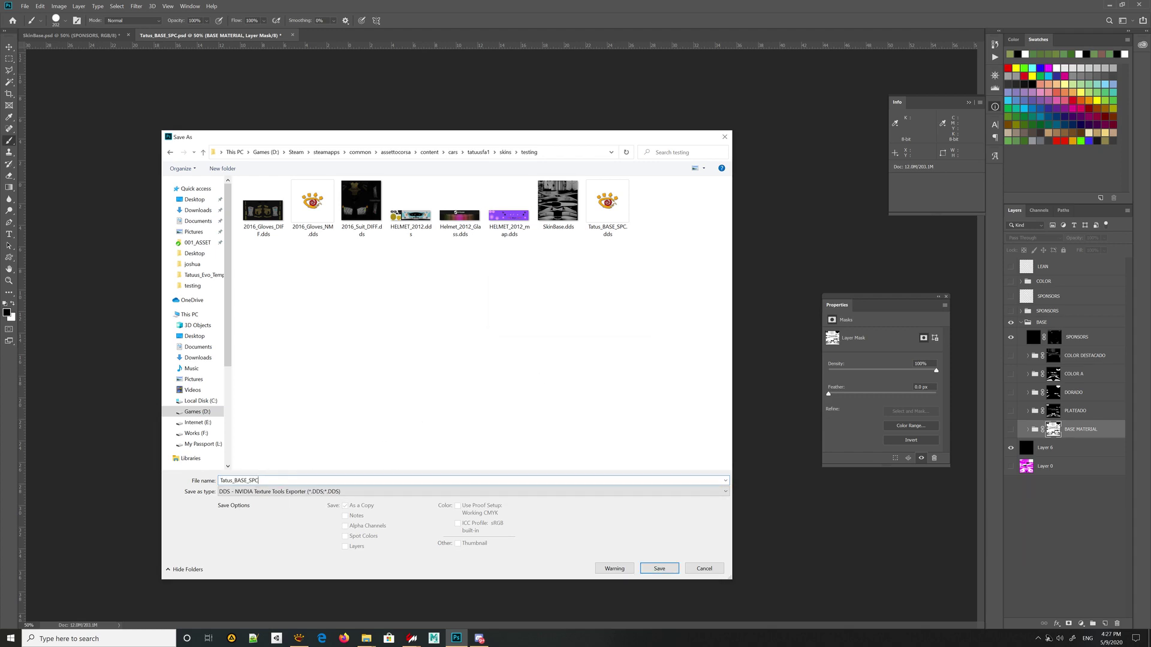
key(Return)
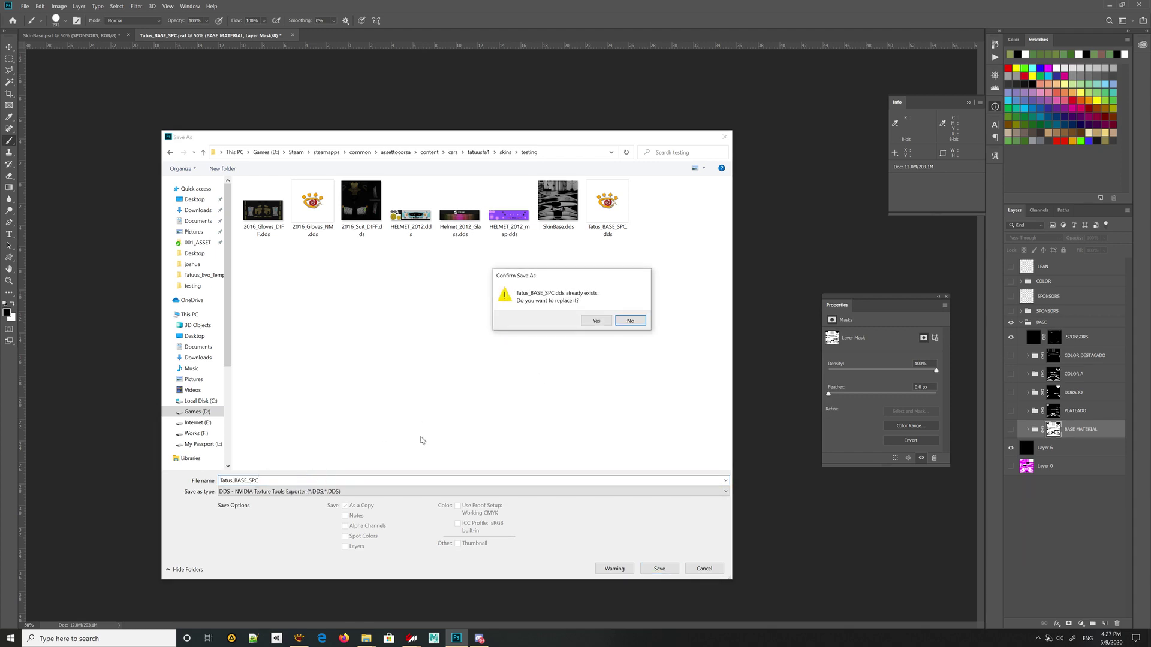
click(597, 320)
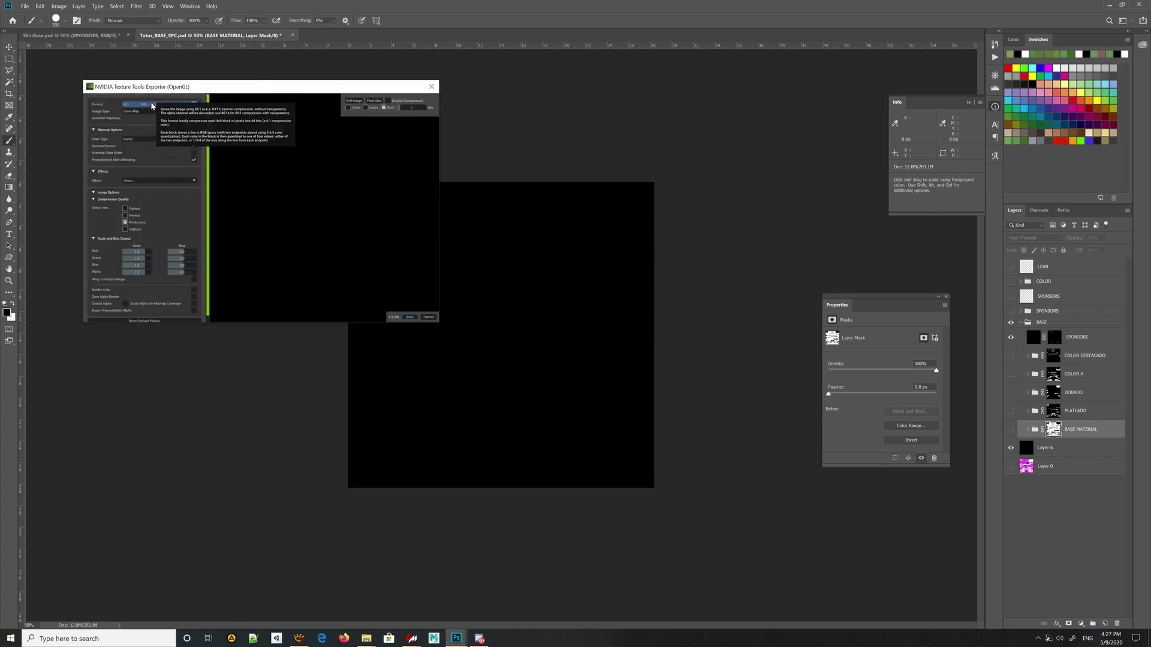
click(412, 319)
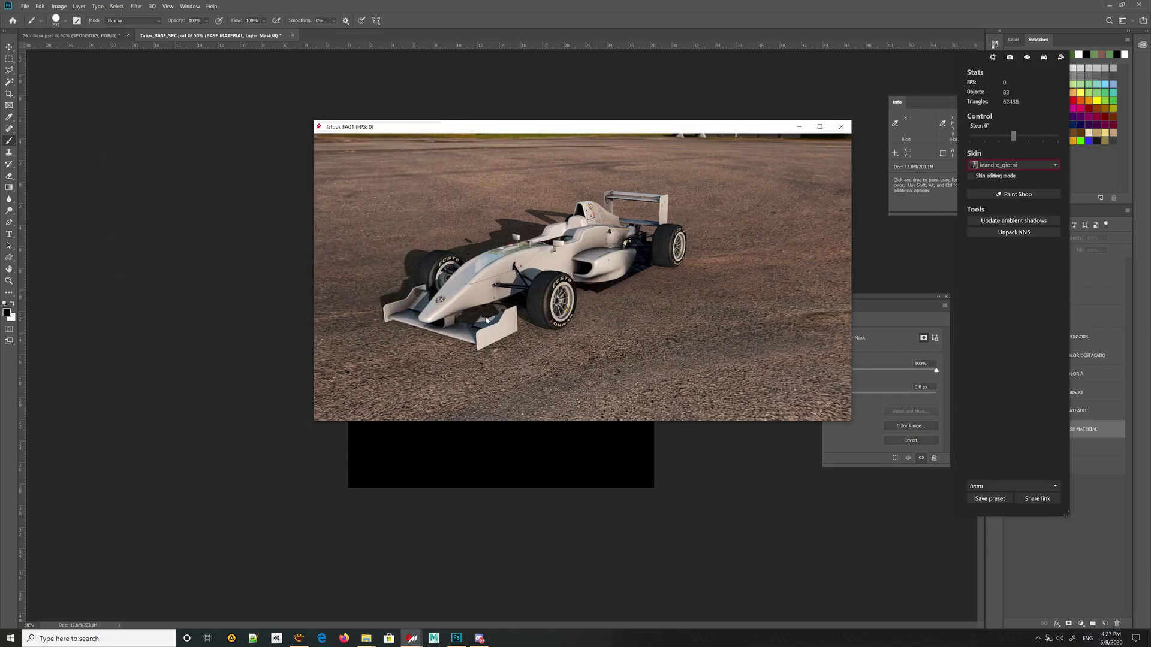
Inspect the car's bodywork from the side and front in the showroom with the black specular texture applied.
drag(734, 300, 667, 294)
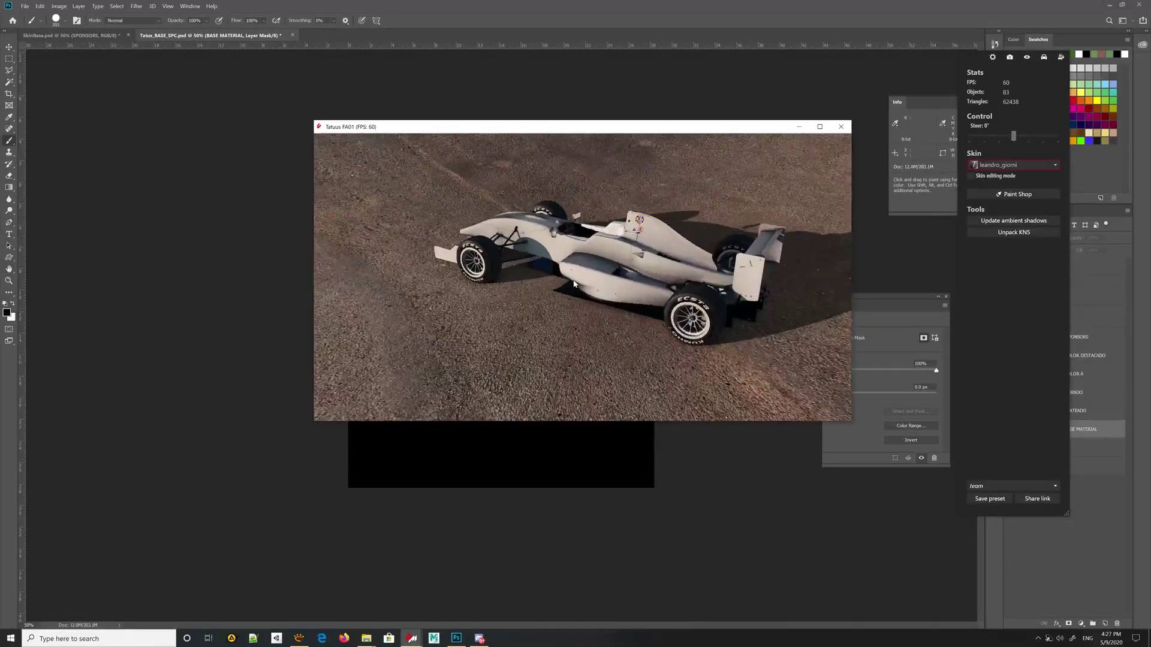
drag(645, 127, 564, 176)
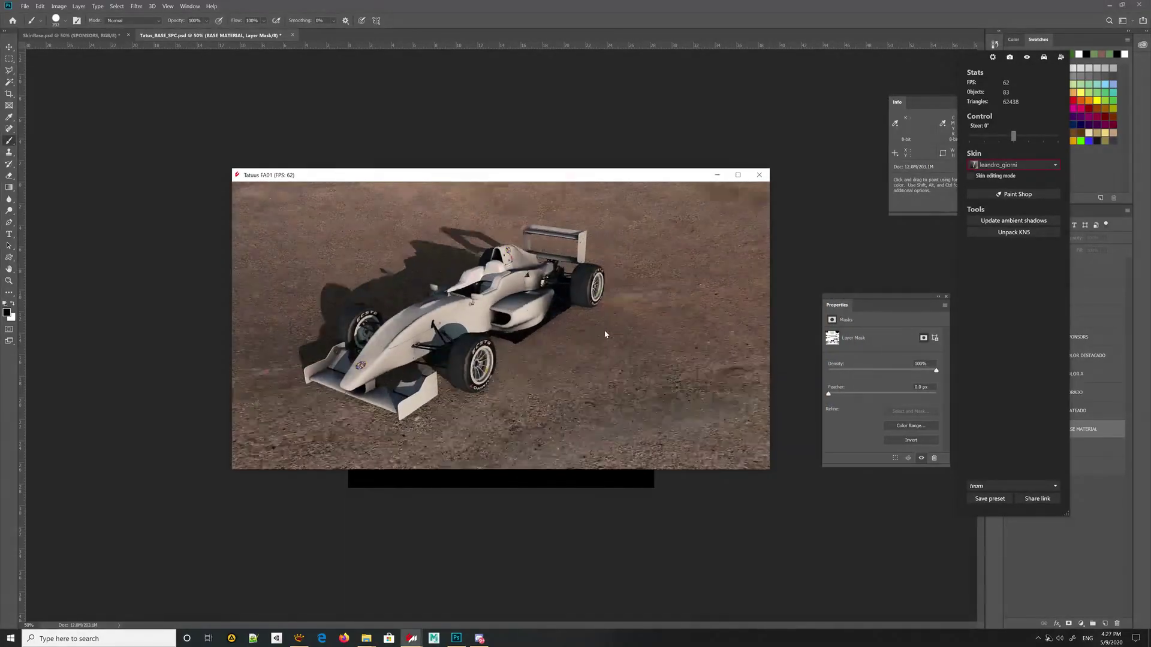
drag(599, 329, 457, 444)
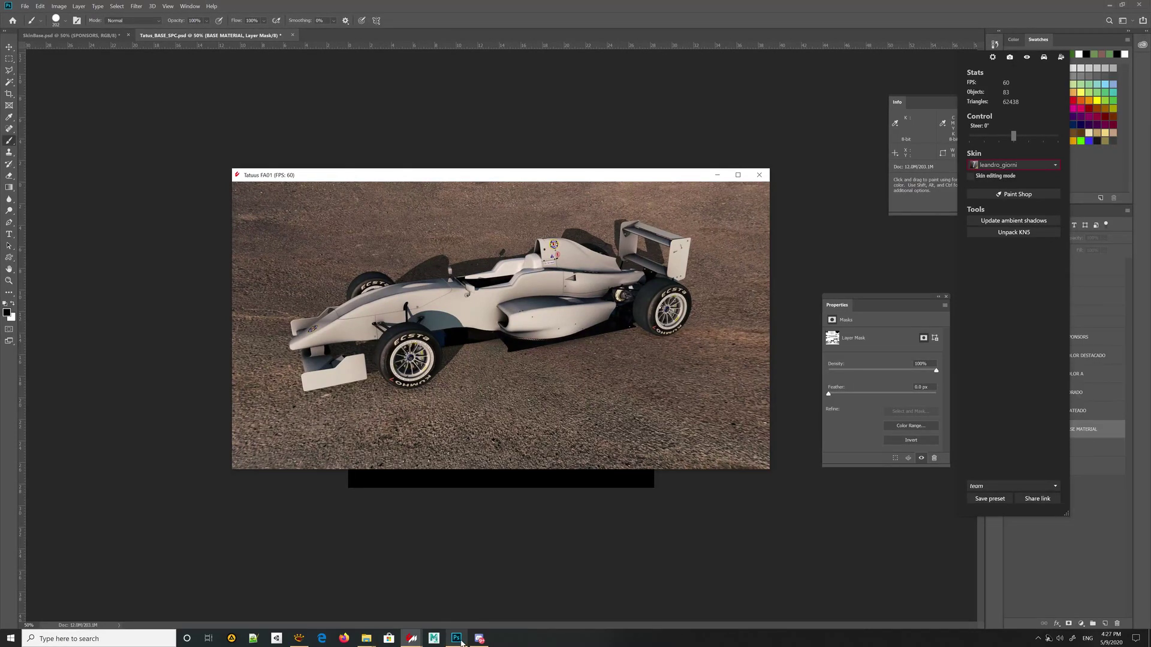
Switch to Photoshop, create a new group above the black Layer 6, and show the BASE MATERIAL group.
click(1062, 556)
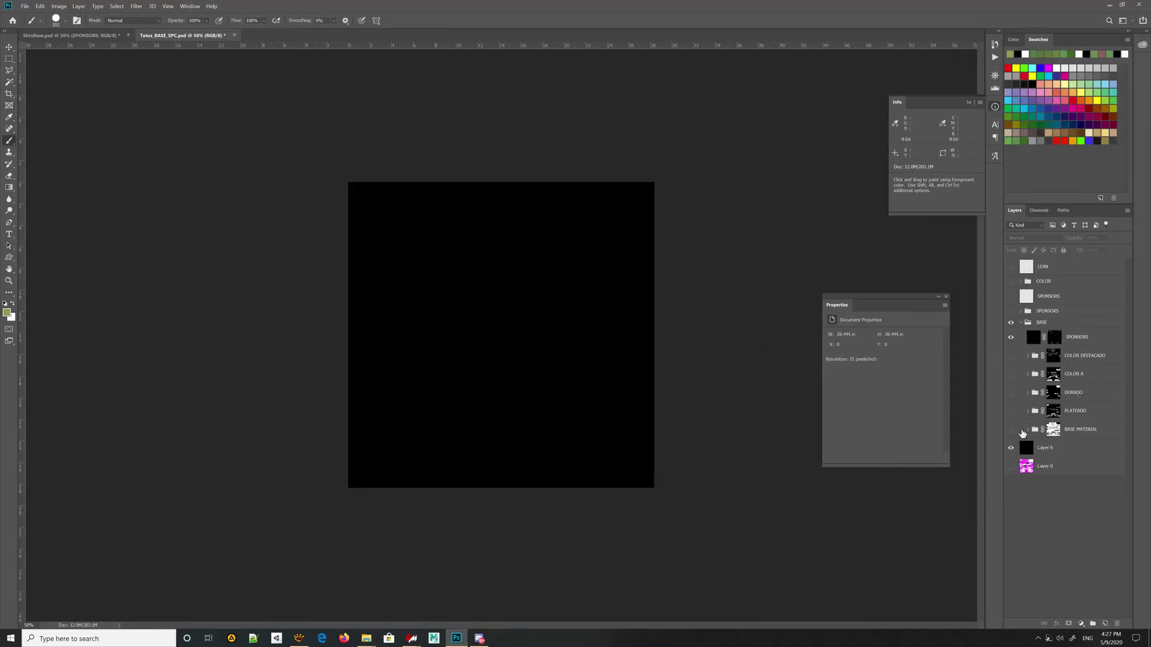
click(1065, 453)
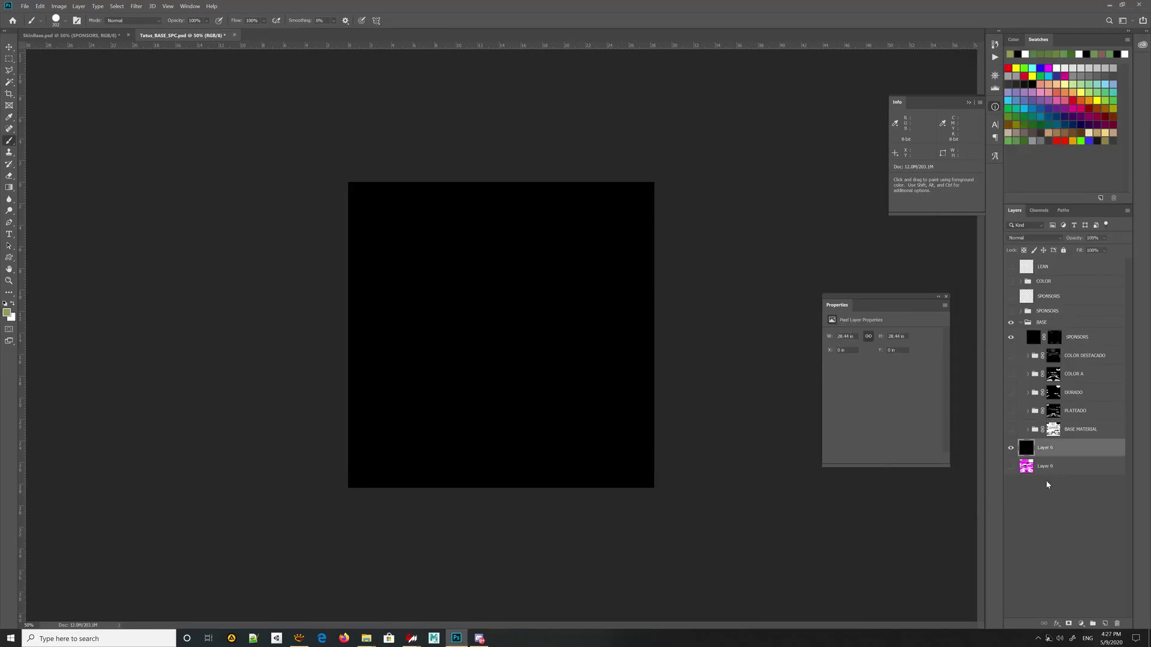
click(1092, 623)
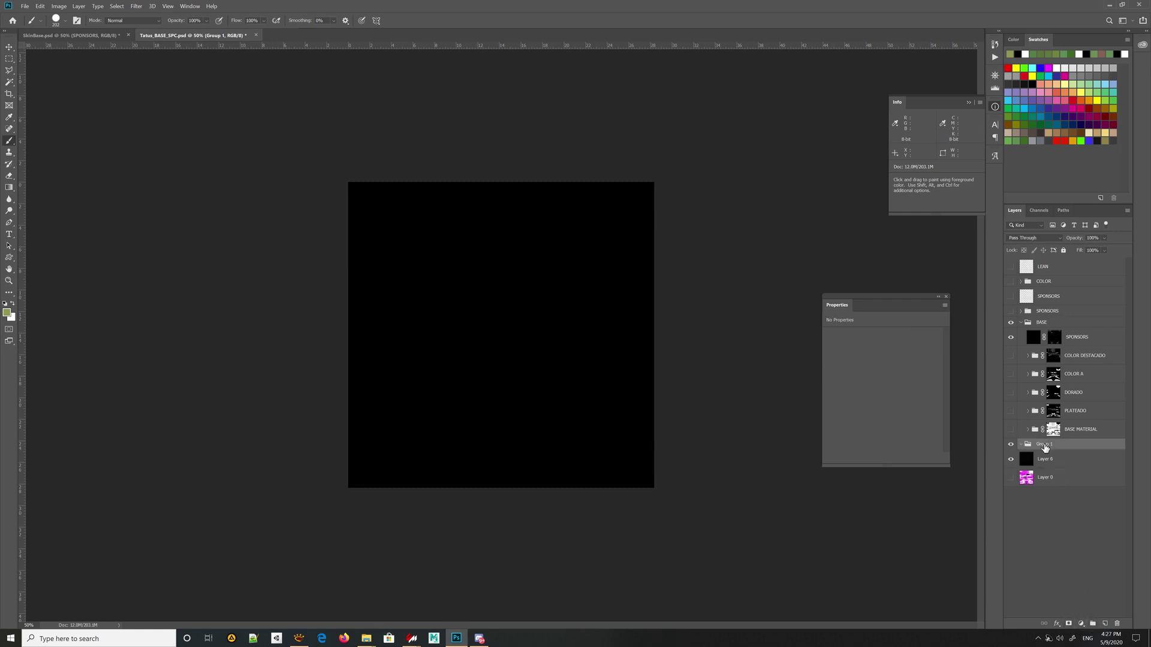
double_click(1044, 445)
ctrl+click(1057, 445)
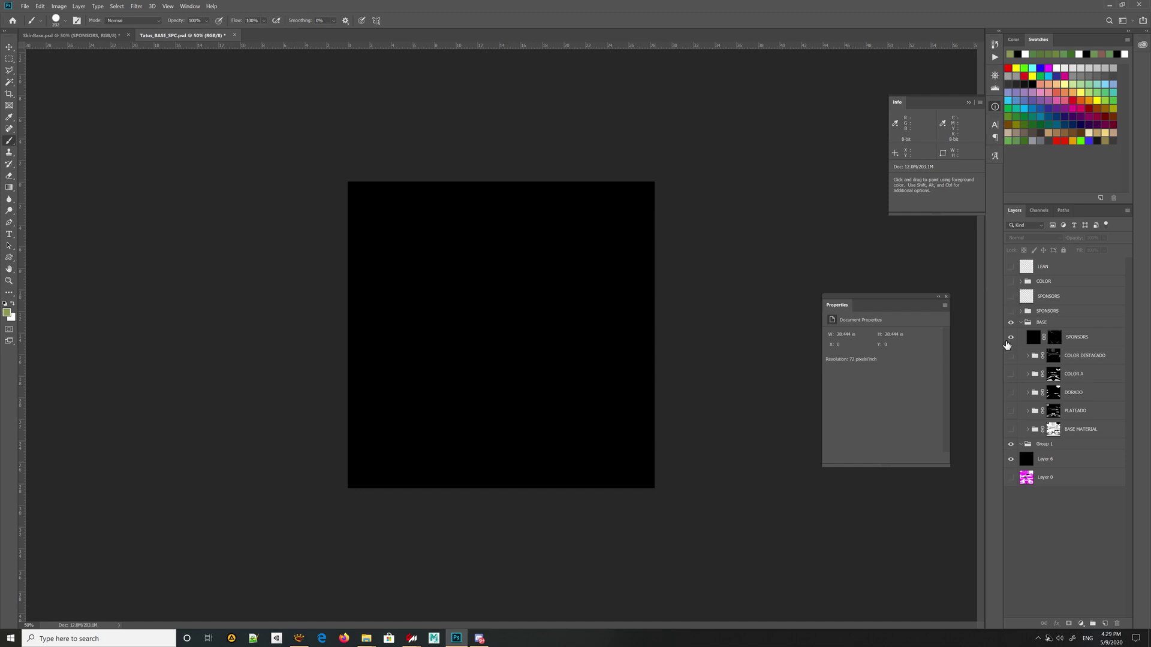
click(1010, 430)
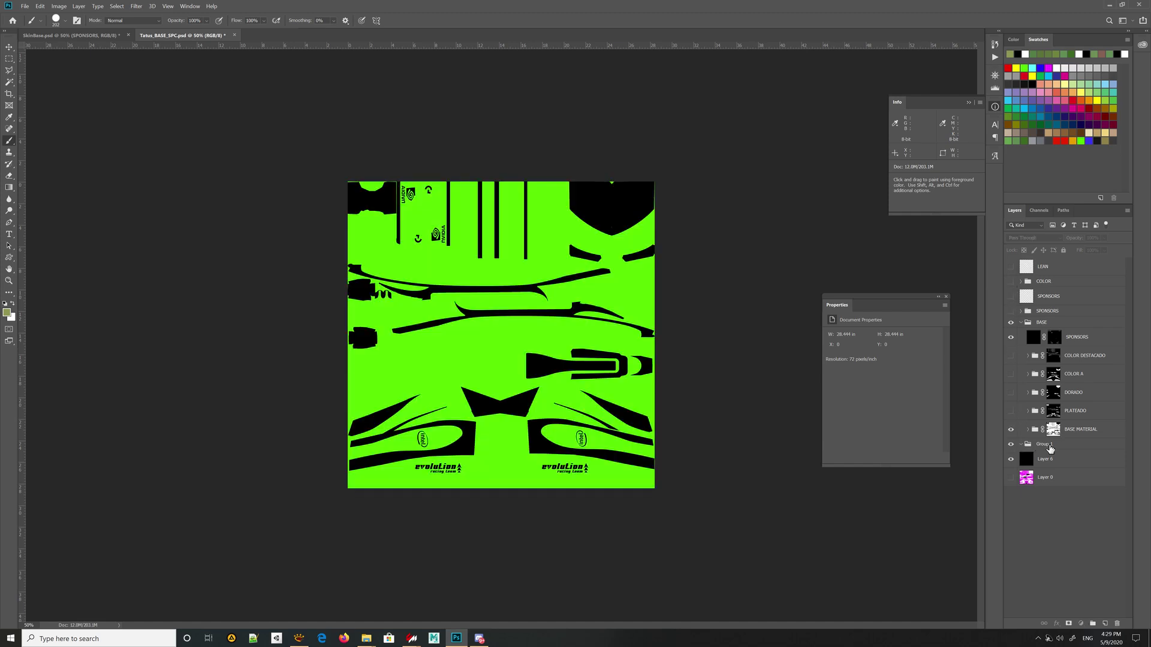
click(1048, 446)
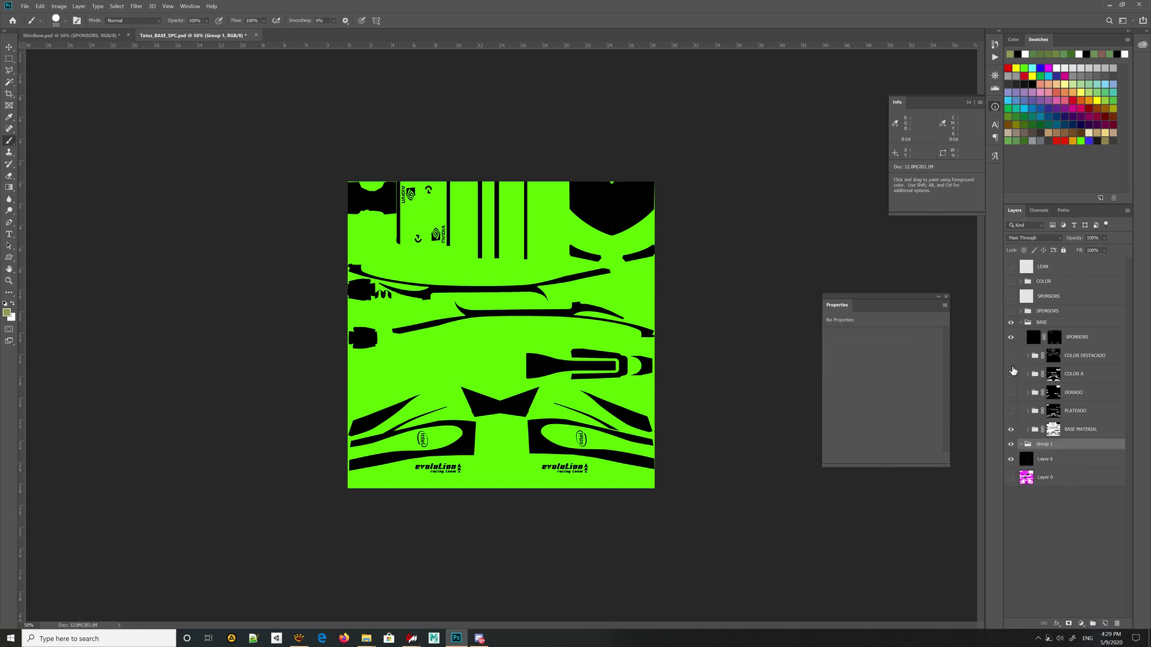
Duplicate the PLATEADO group just above the black Layer 6 and remove the layer mask from the copy.
click(1076, 414)
drag(1082, 414, 1104, 625)
drag(1073, 411, 1113, 621)
click(1010, 448)
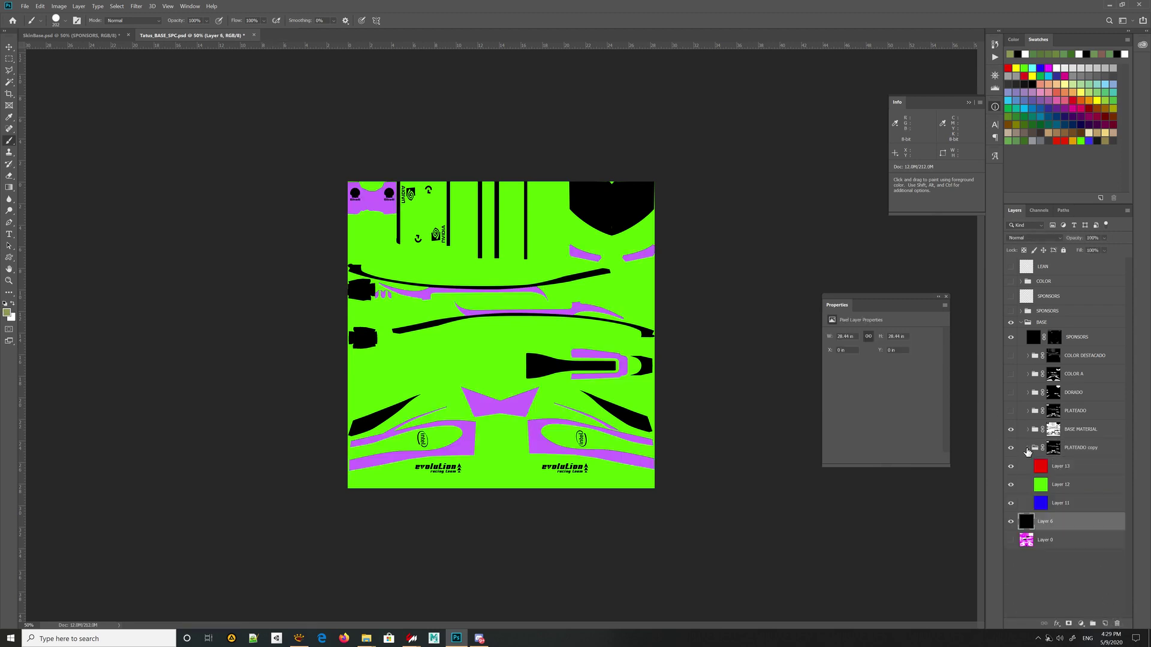
right_click(1057, 450)
click(1073, 468)
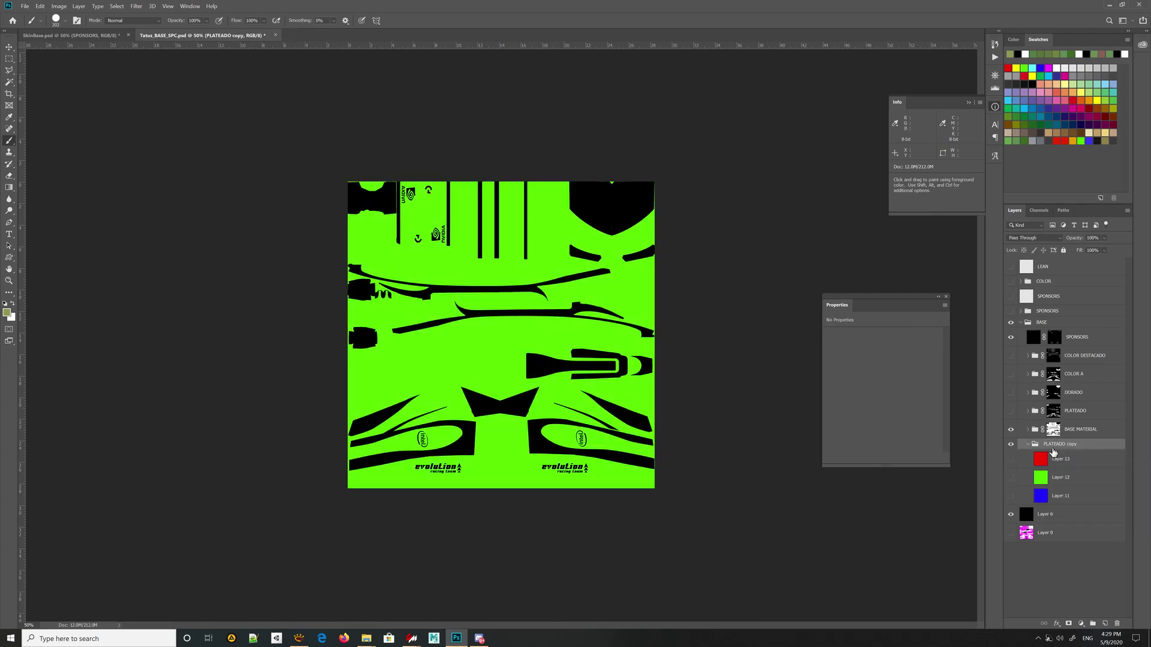
Show and select the blue Layer 11 inside the PLATEADO copy group.
click(1010, 444)
click(1011, 496)
click(1062, 495)
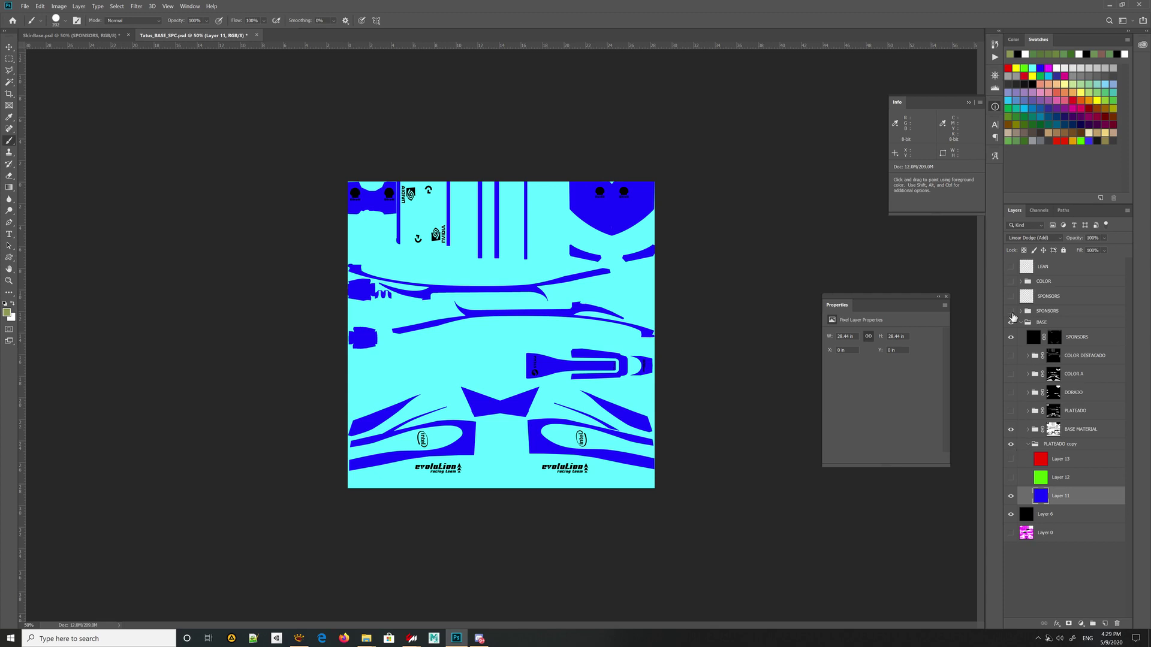
Hide the SPONSORS layer and BASE MATERIAL group inside BASE so only the PLATEADO copy's blue layer covers the black background.
click(1012, 514)
click(1011, 323)
click(1020, 323)
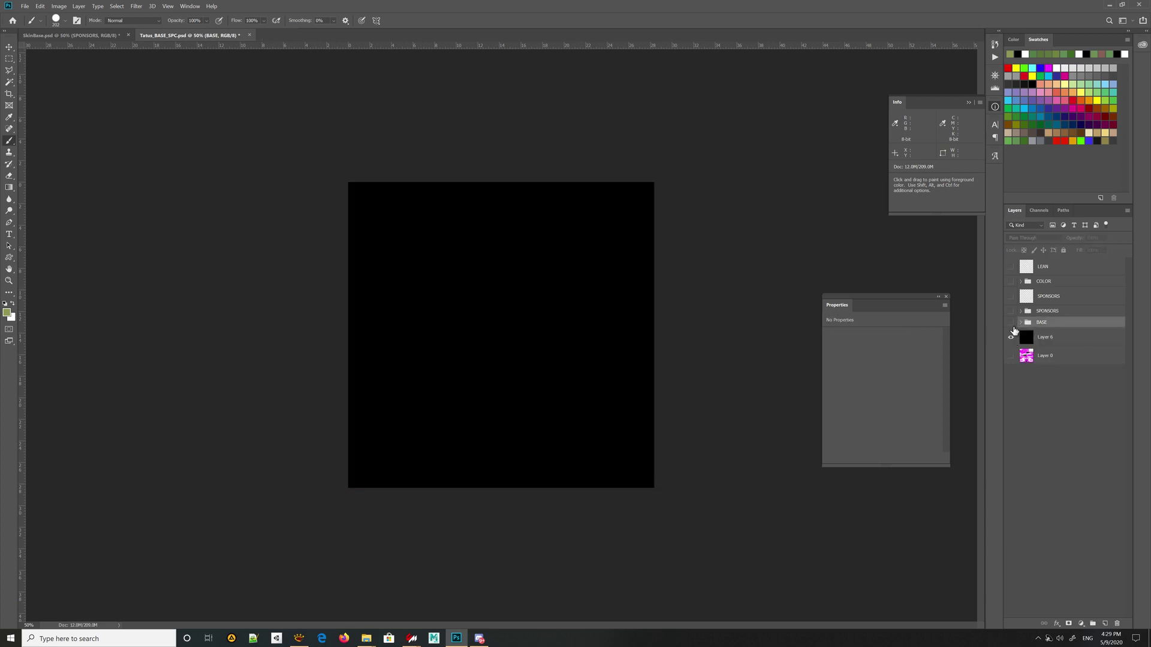
click(1020, 323)
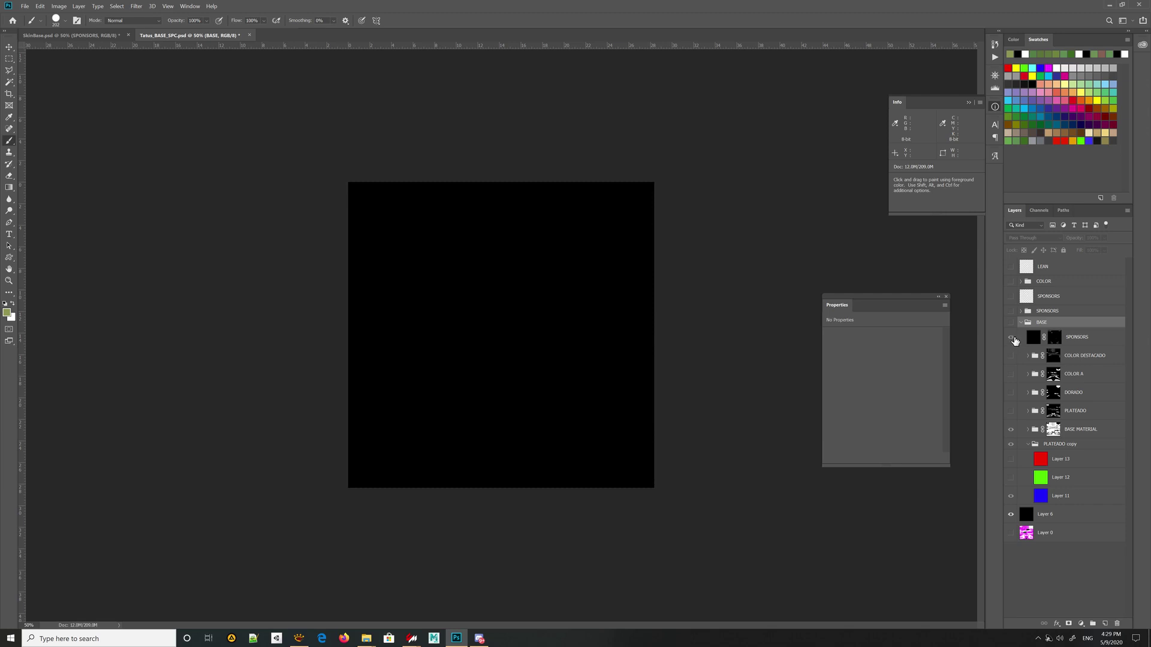
click(1010, 322)
click(1011, 429)
click(1010, 337)
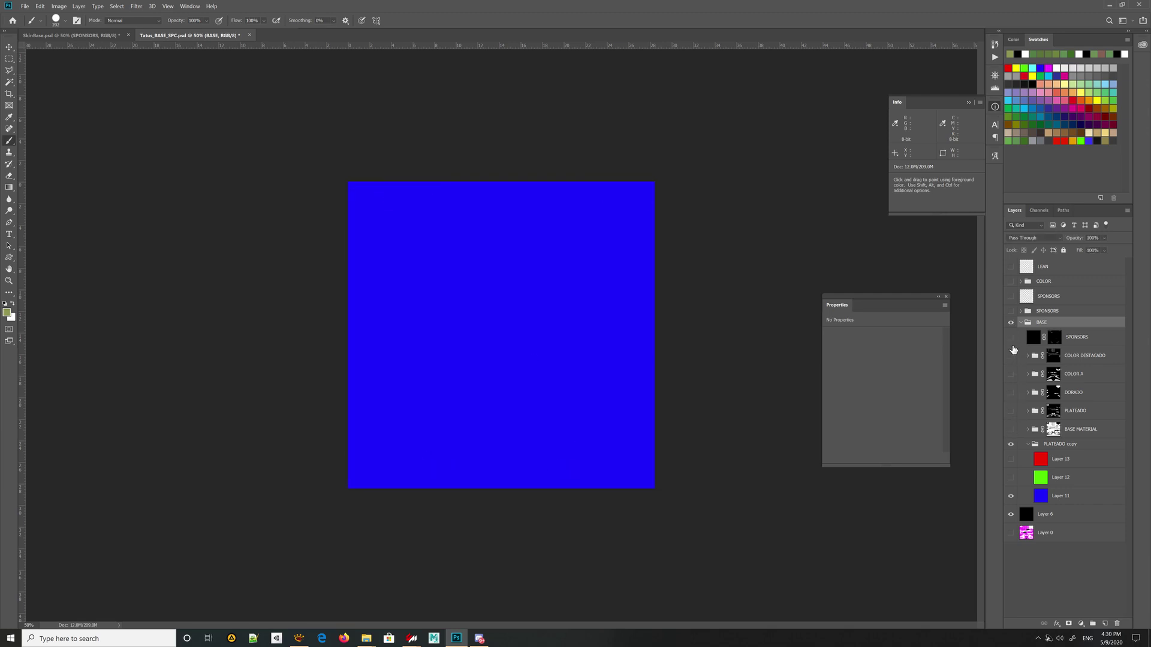
click(1011, 444)
click(1011, 444)
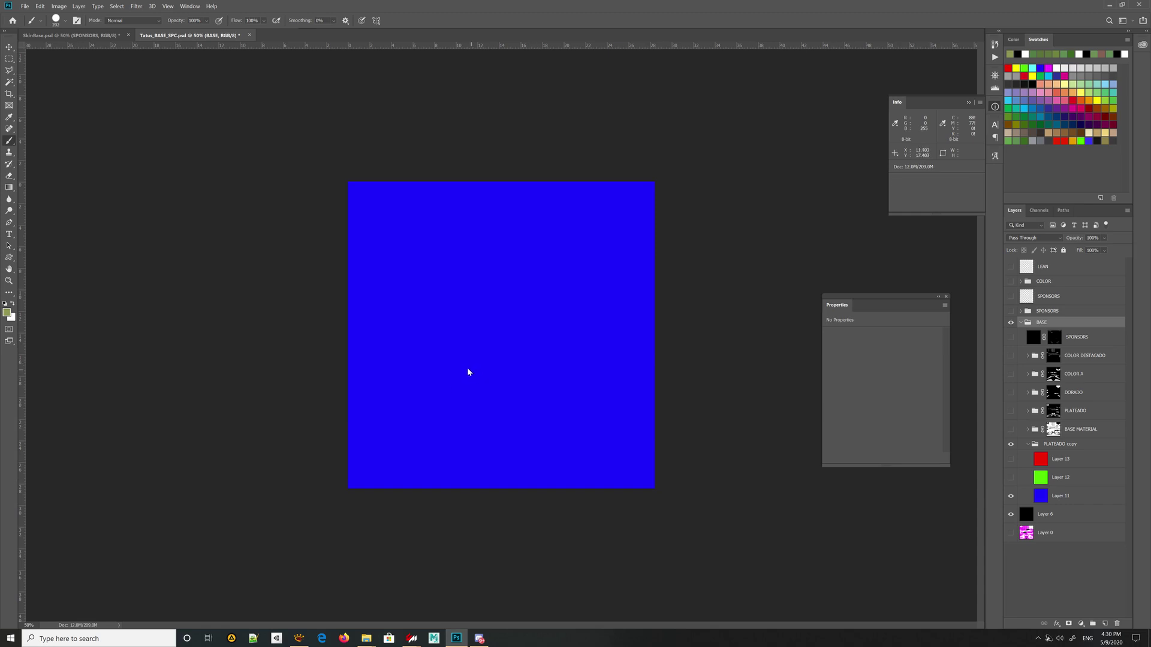
Export the solid blue specular texture in NVIDIA DDS format, overwriting the existing Tatus_BASE_SPC.dds in the tatuusfa1 skins\testing folder.
key(ctrl+shift+s)
click(285, 491)
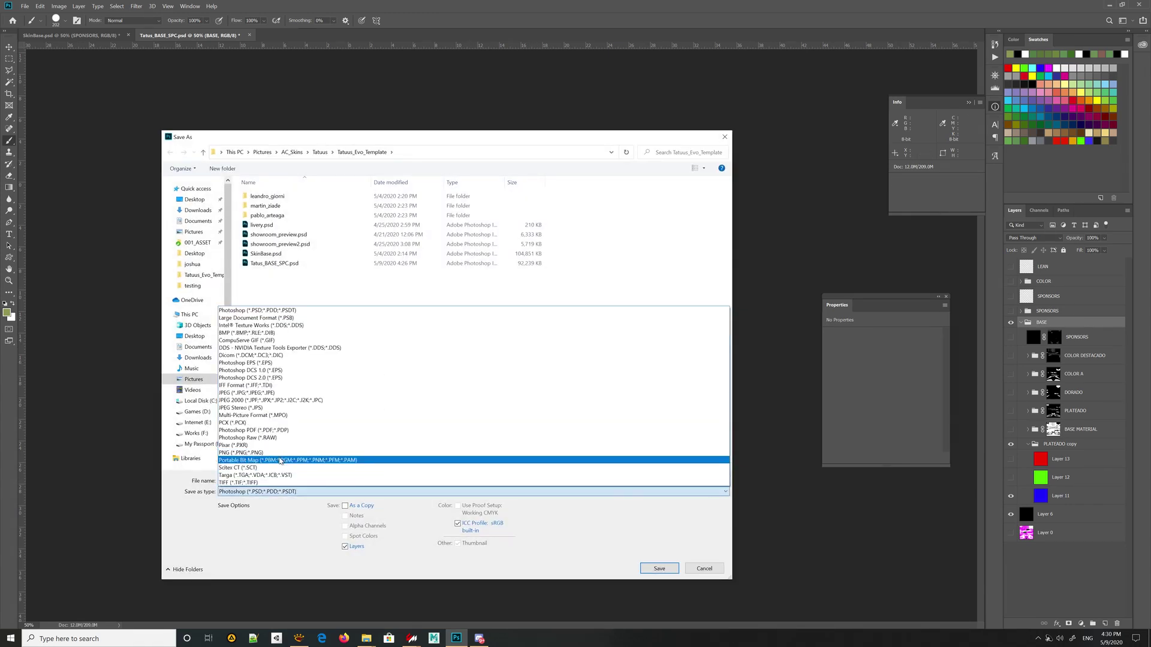
click(297, 348)
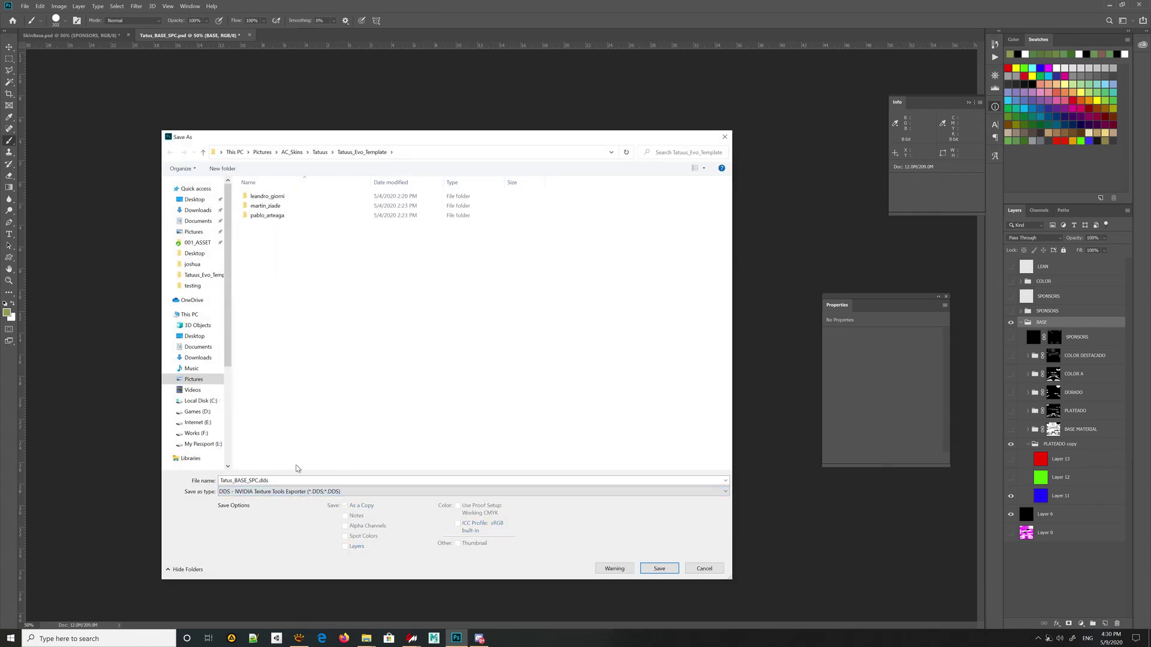
text(D:\Steam\steamapps\common\assettocorsa\content\cars\tatusfa1\skins\testing)
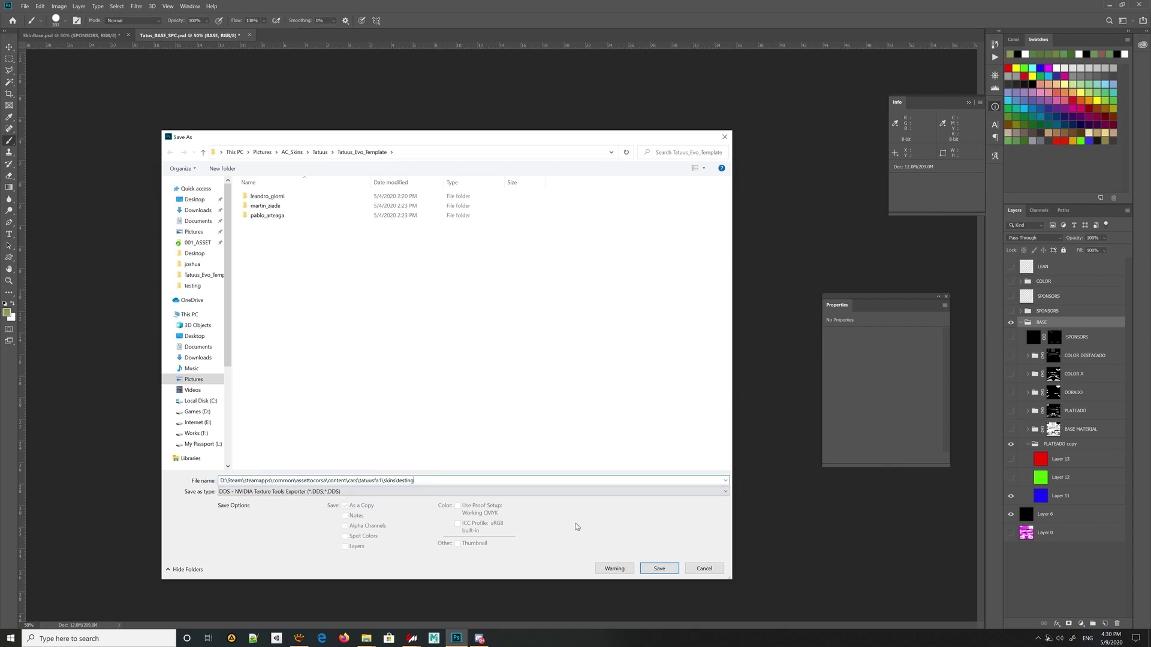
click(659, 568)
double_click(613, 220)
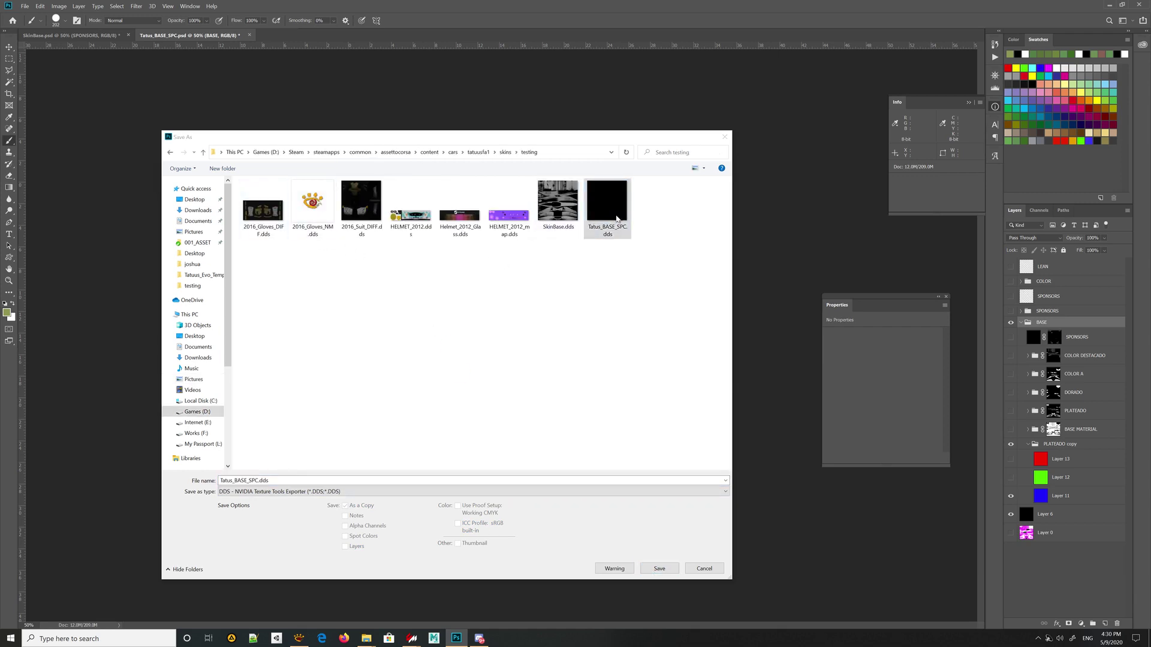
click(606, 320)
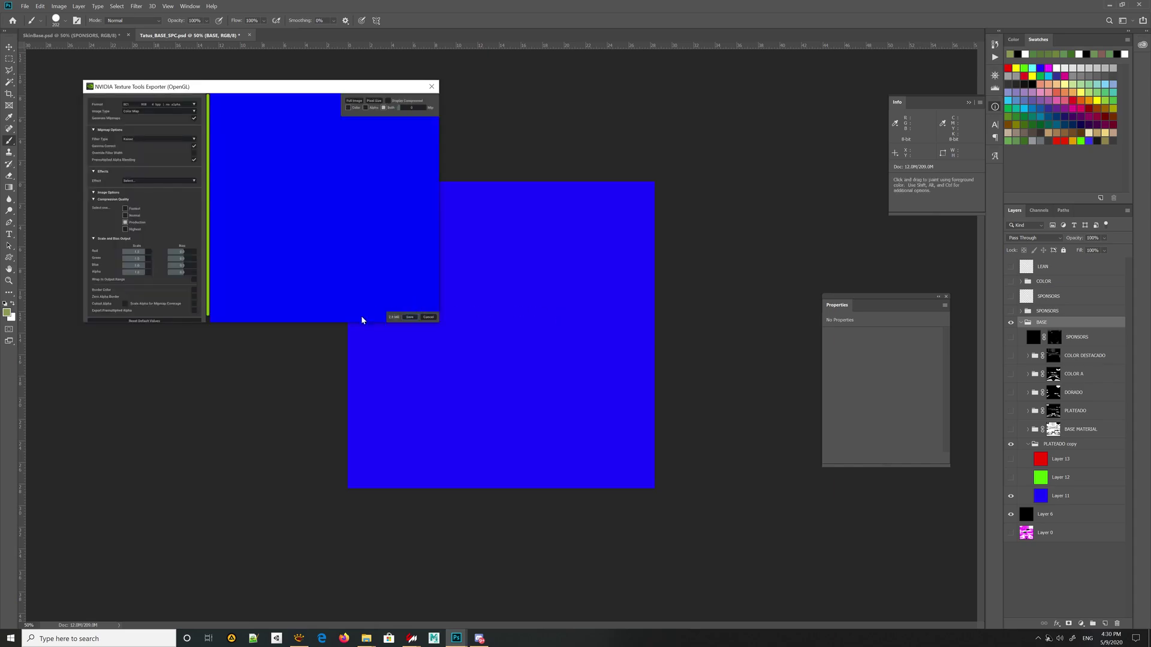
click(410, 318)
Inspect the car's nose and front wing in the showroom with the blue specular texture applied.
drag(561, 389, 594, 448)
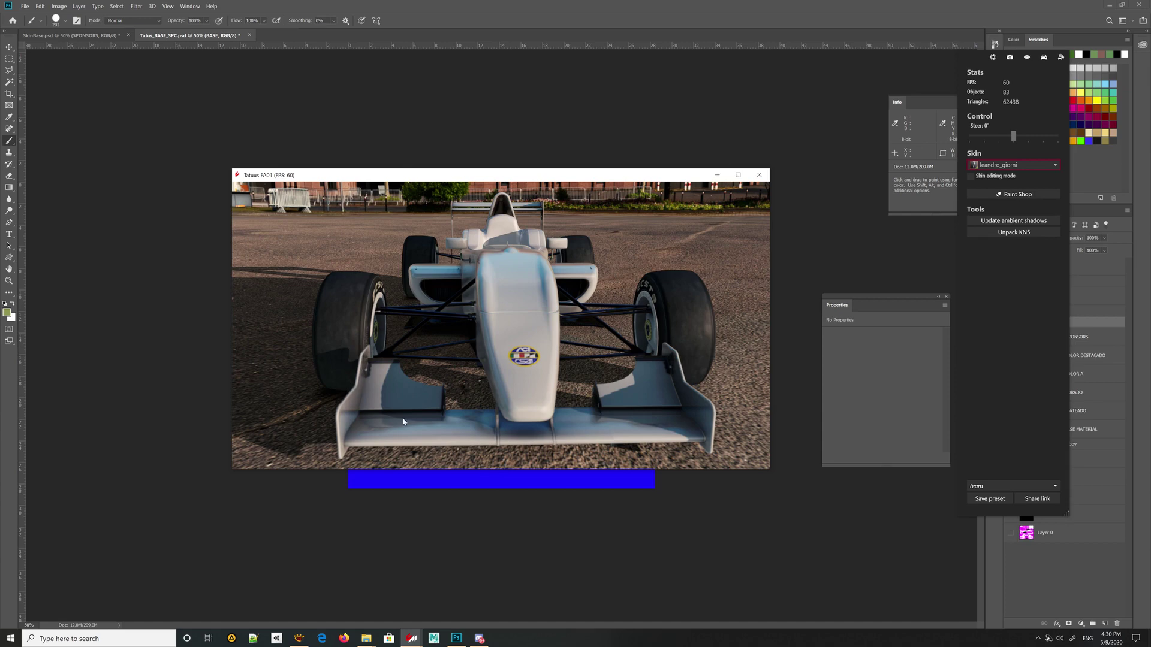
drag(468, 382, 570, 326)
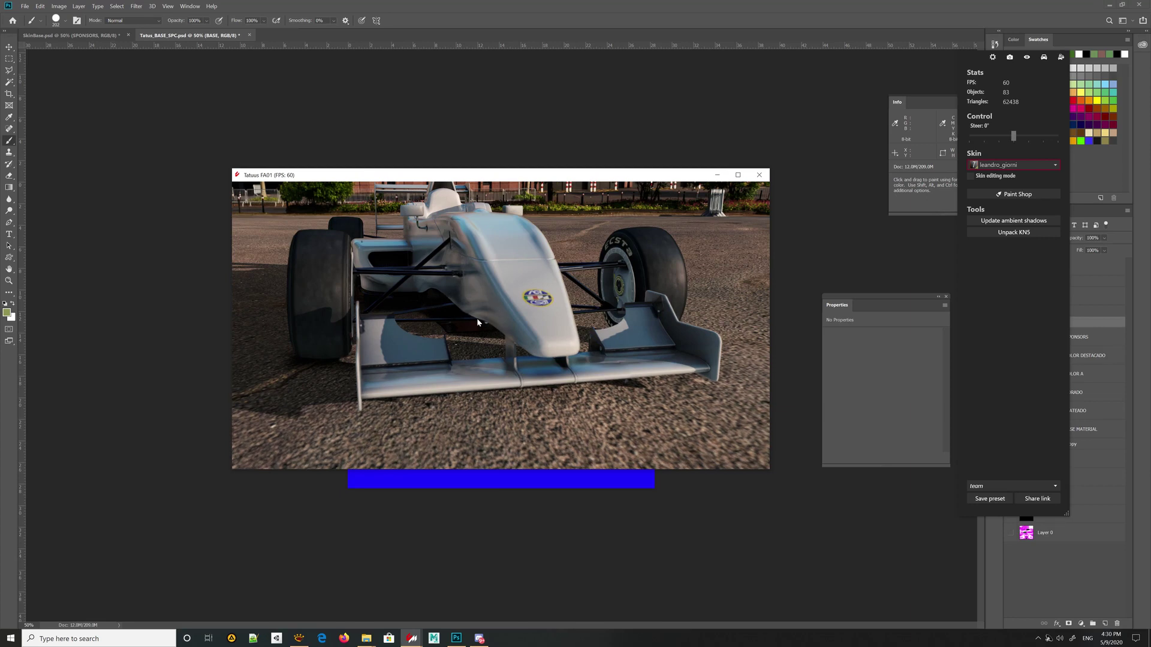
Lower the blue Layer 11's opacity to 0% and restore it to 100%.
click(1066, 488)
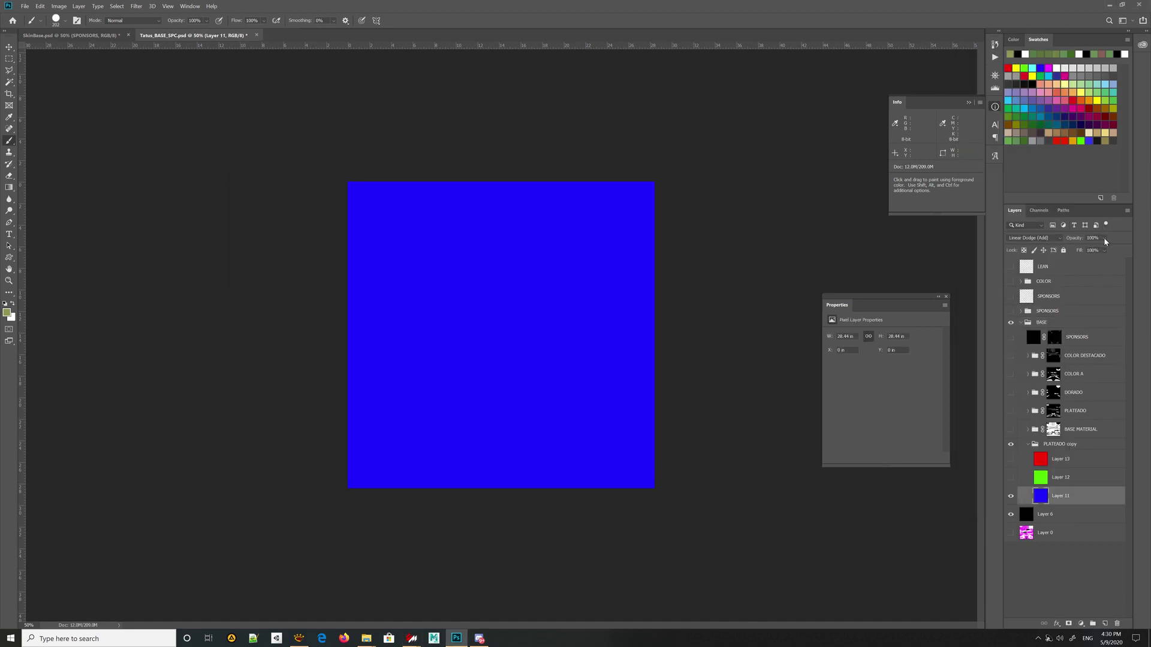
drag(1095, 247, 1082, 249)
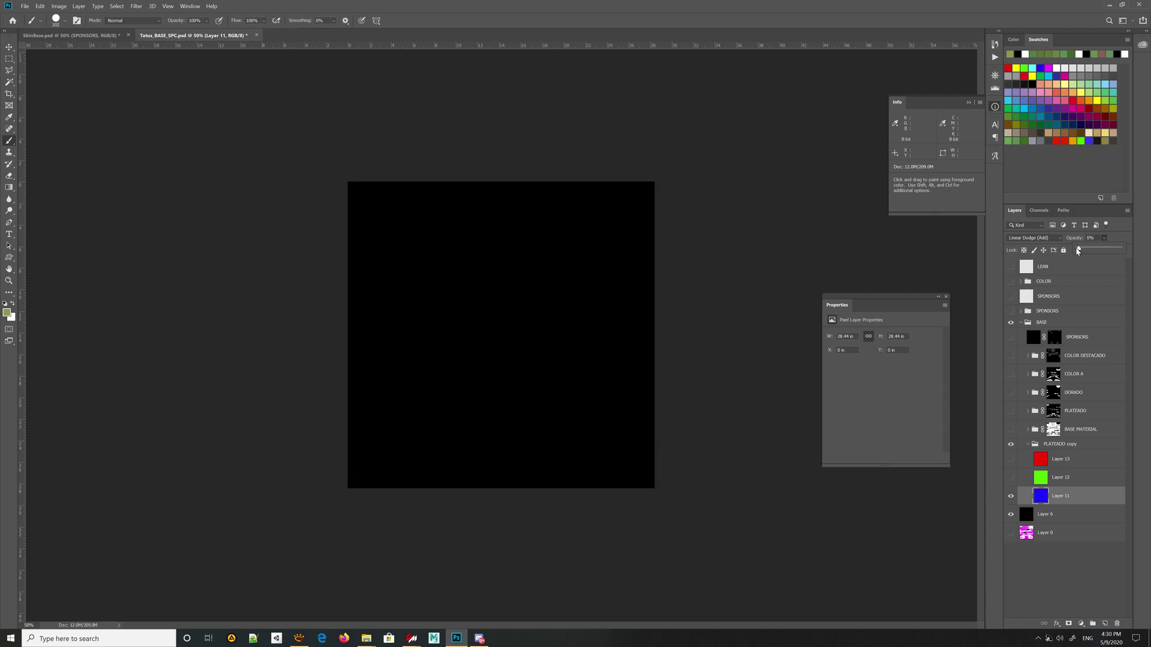
mouse_move(1118, 251)
mouse_down()
mouse_move(1132, 250)
mouse_move(1079, 250)
mouse_move(1124, 250)
mouse_up()
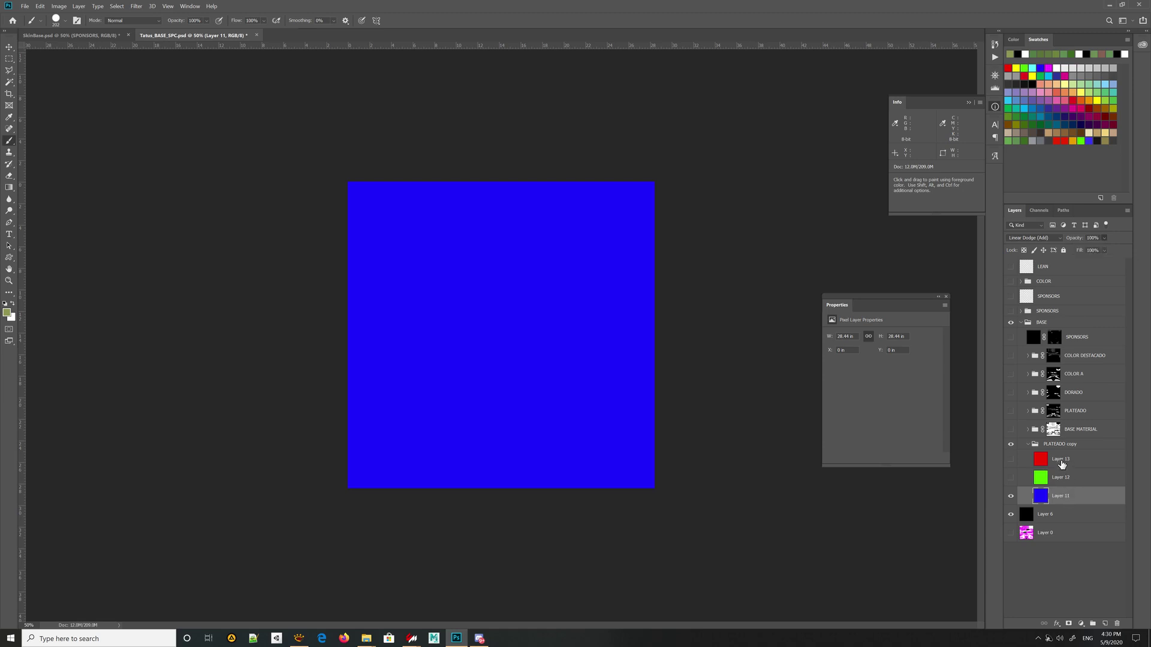
Show the green Layer 12 and red Layer 13 together with the blue Layer 11 in the PLATEADO copy group.
click(1063, 465)
click(1064, 496)
click(1056, 480)
click(1011, 478)
click(1010, 459)
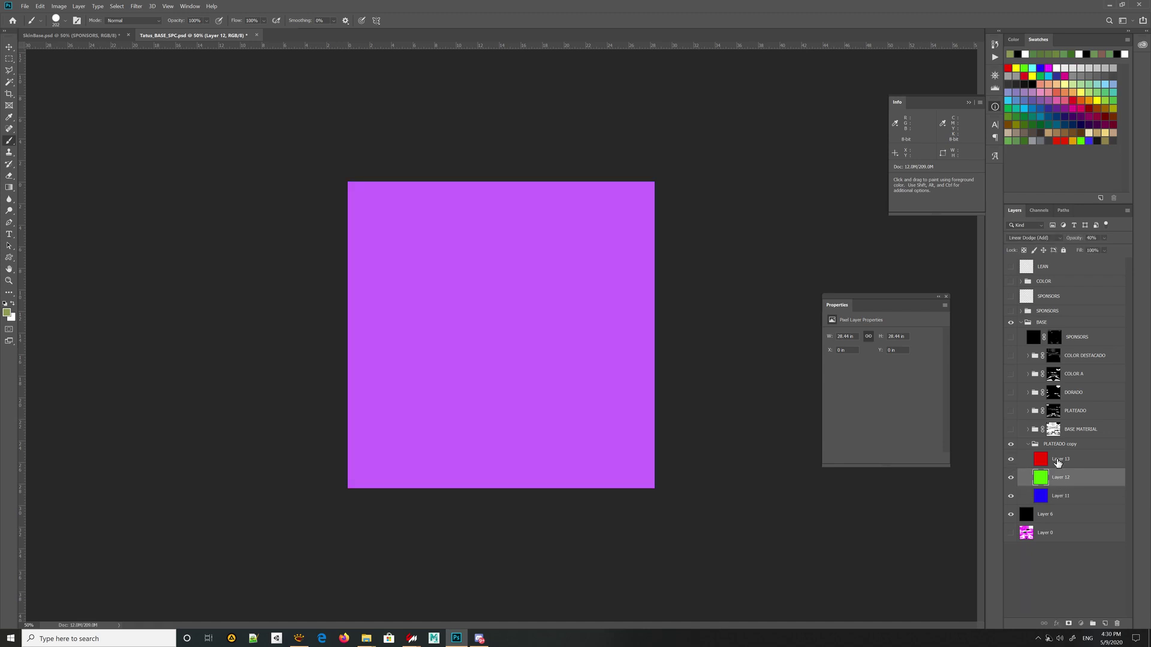
key(alt+bracketleft)
click(1061, 460)
shift+click(1069, 498)
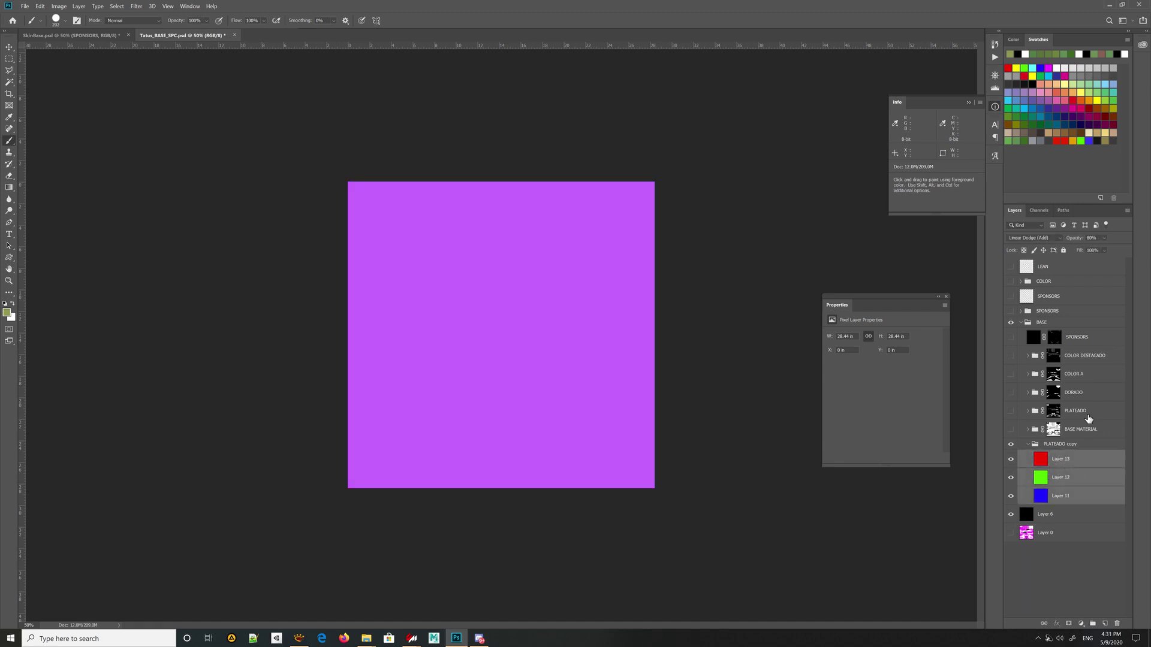
key(alt+bracketleft)
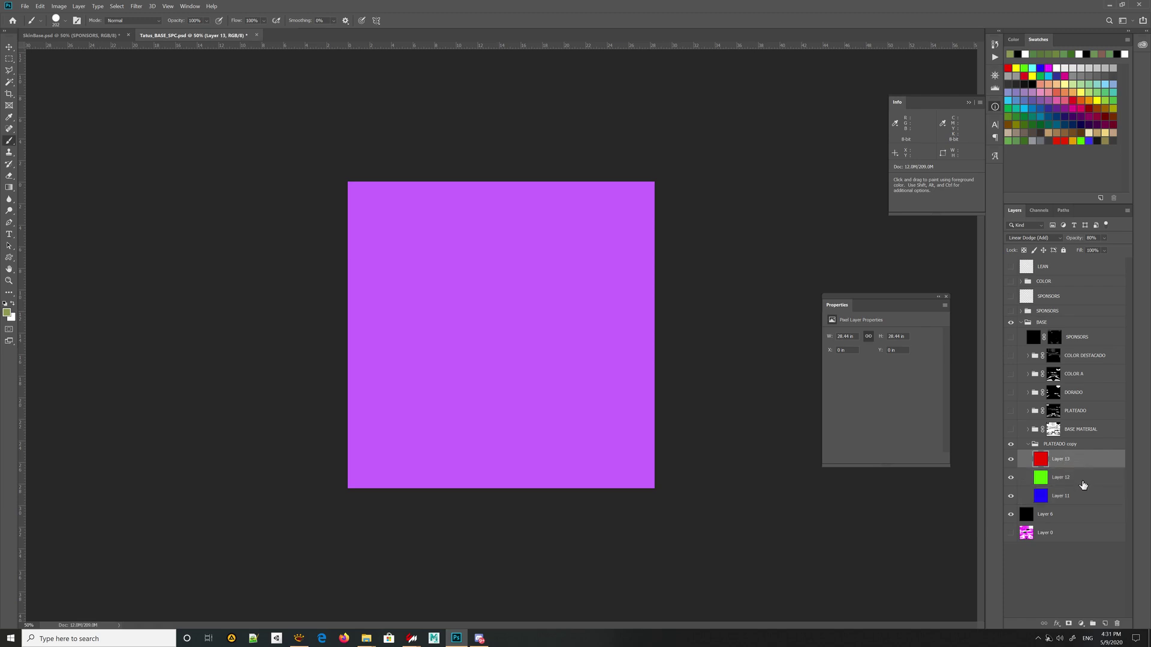
Raise the red Layer 13's opacity and set the green Layer 12's opacity to 100%.
click(1060, 460)
click(1052, 479)
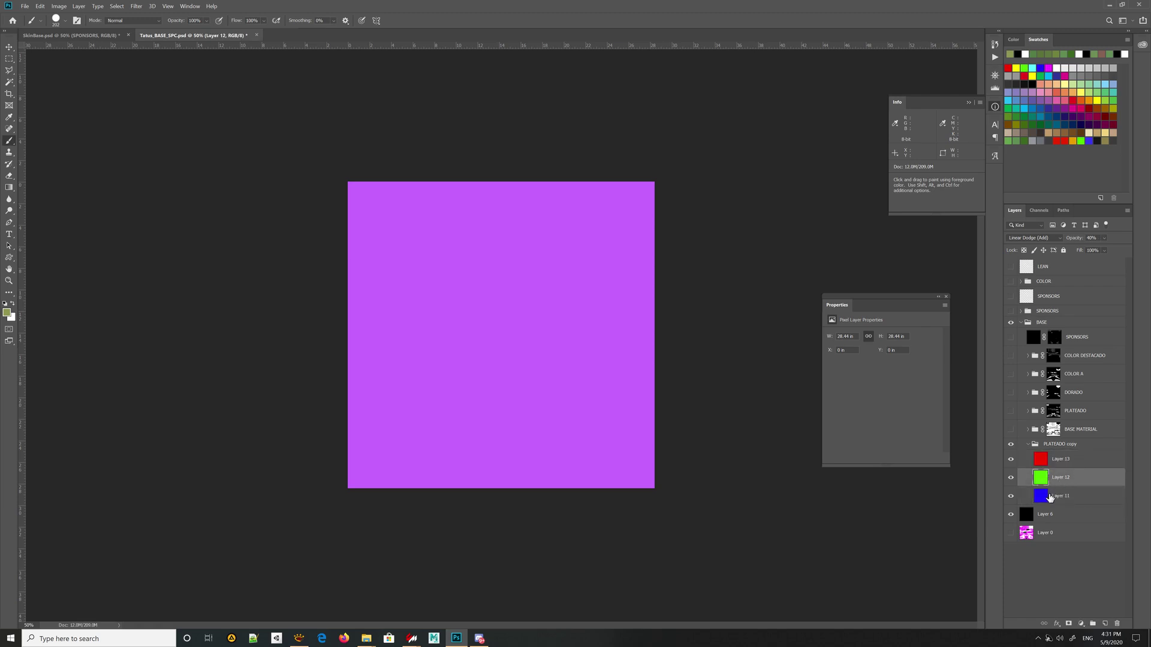
click(1073, 494)
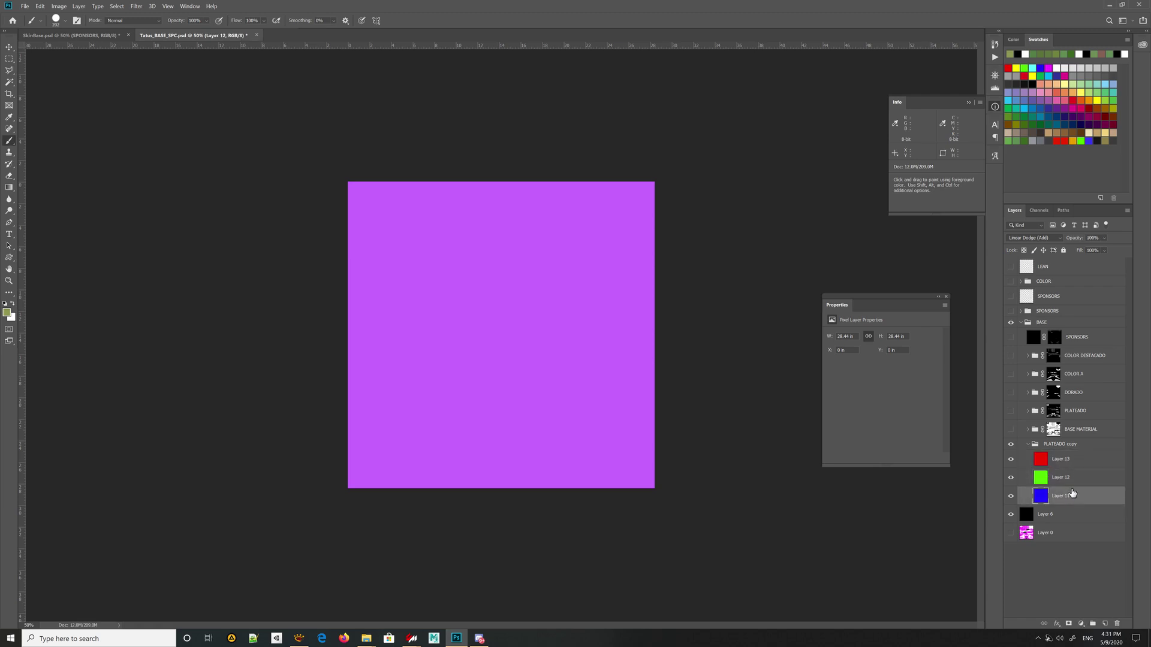
click(1055, 462)
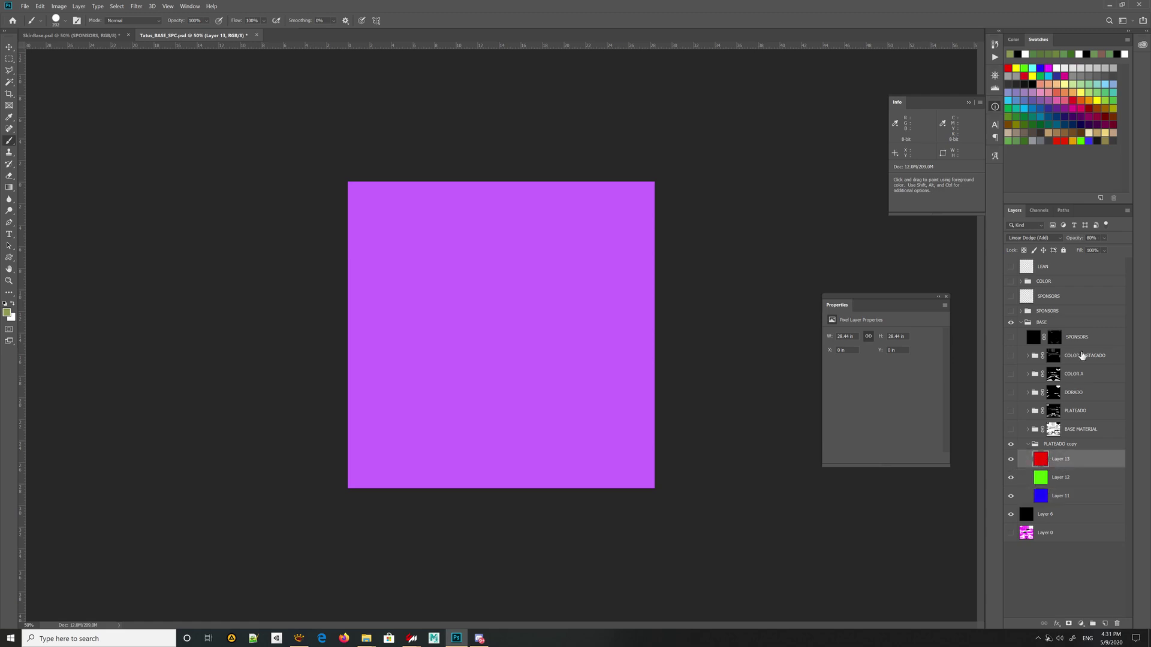
click(1105, 250)
click(1060, 477)
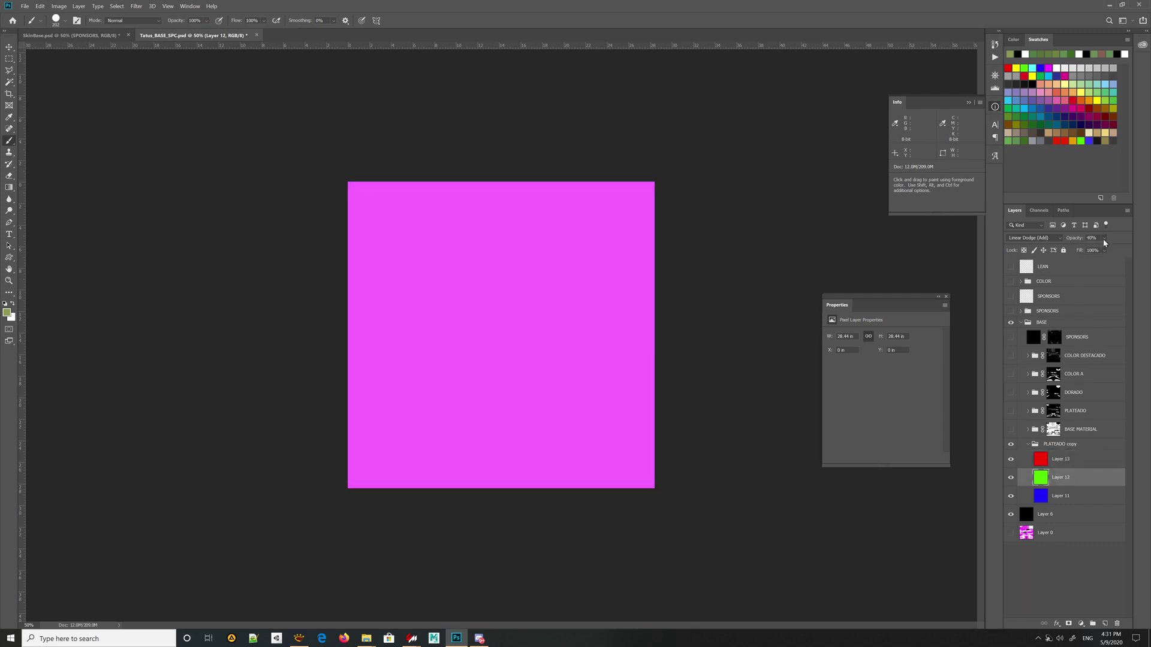
key(alt+bracketleft)
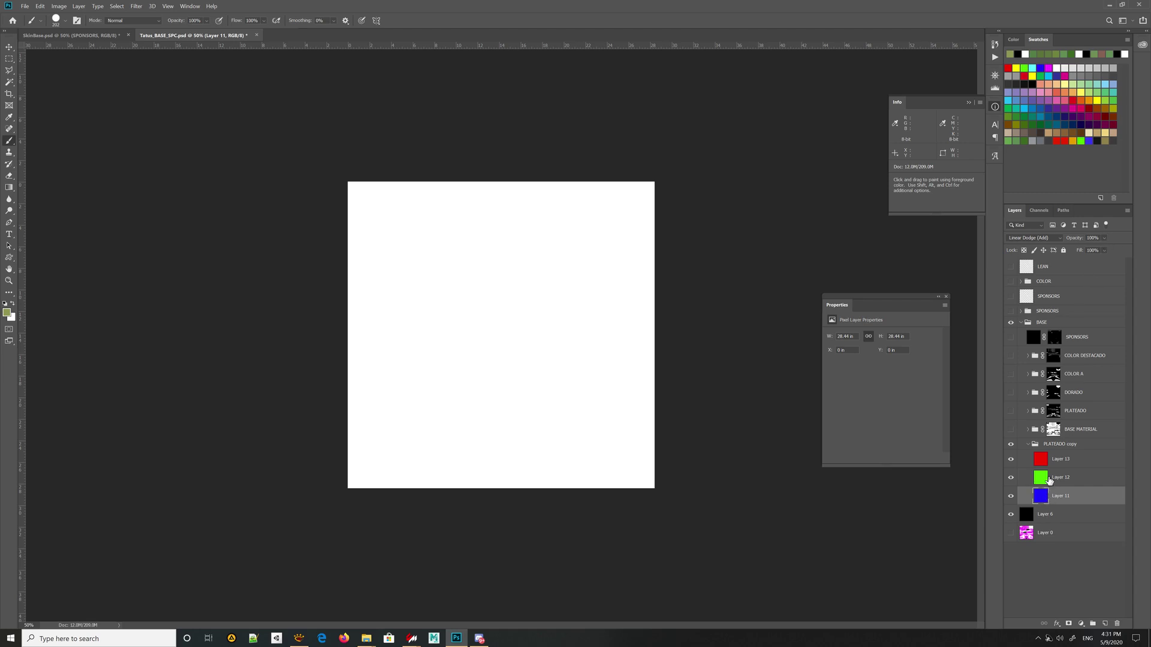
Hide the green Layer 12 and red Layer 13, and inspect the car in the showroom with the blue specular texture.
click(1010, 477)
click(1011, 459)
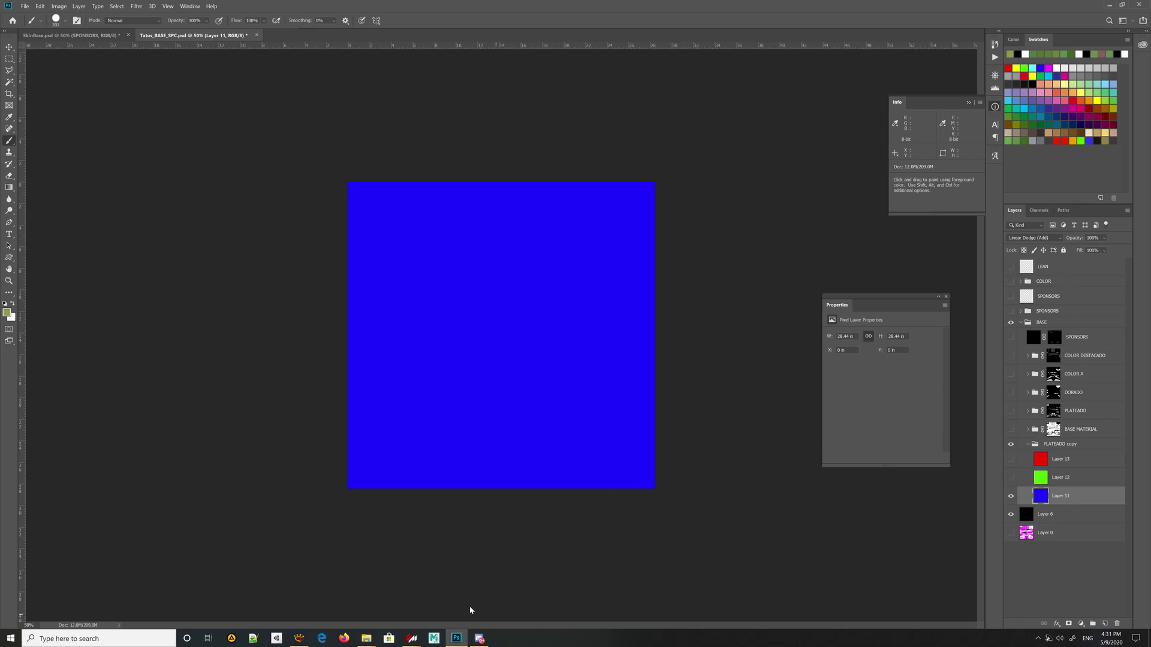
click(412, 640)
click(484, 572)
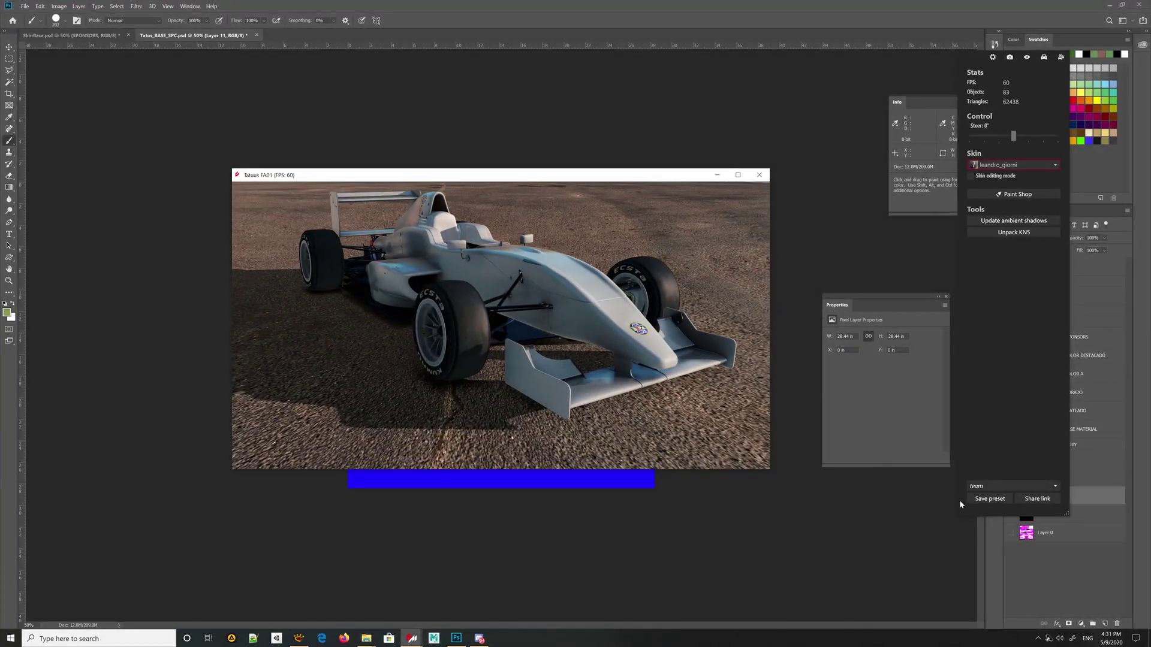
Return to Photoshop and show the green Layer 12 over the blue Layer 11 in the PLATEADO copy group.
click(1068, 572)
click(1053, 480)
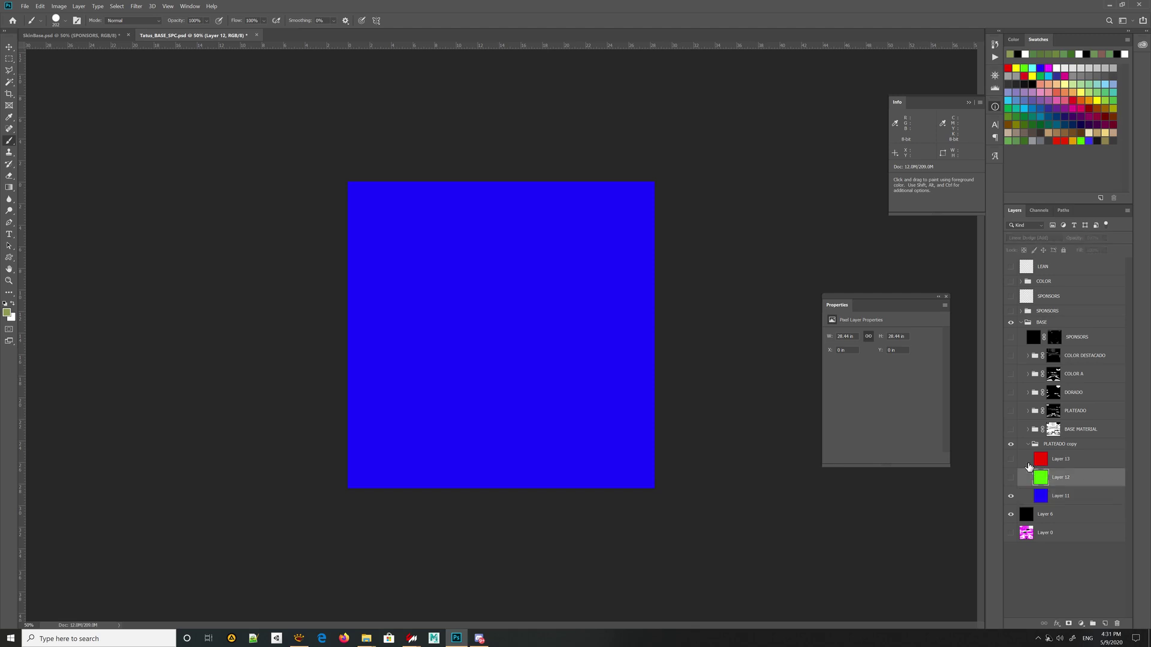
click(1010, 477)
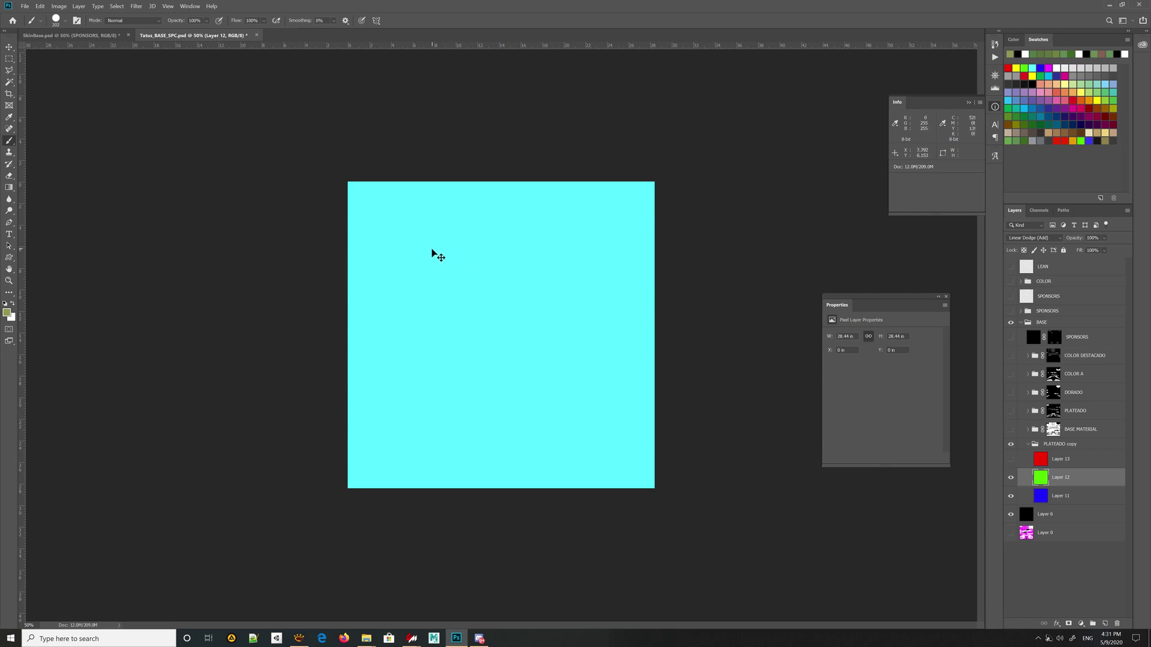
Export the cyan blend of Layers 12 and 11 as DDS with the NVIDIA exporter, replacing Tatus_BASE_SPC.dds in the tatuusfa1\skins\testing folder.
key(ctrl+shift+s)
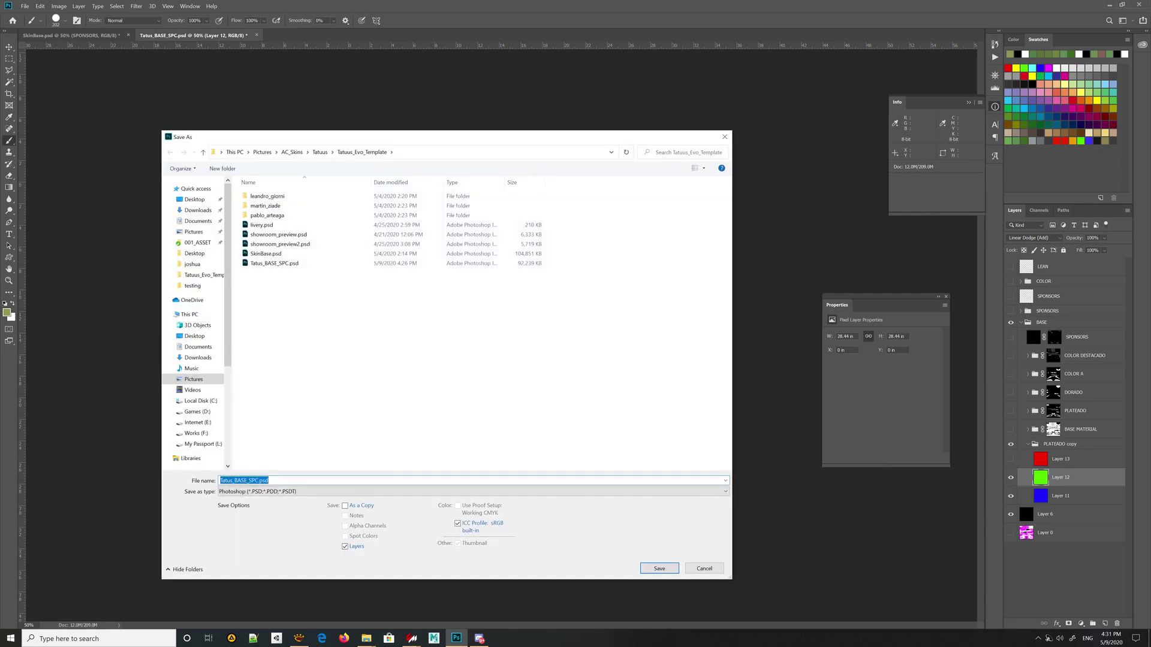
text(D:\Steam\steamapps\common\assettocorsa\content\cars\tatuusfa1\skins\testing)
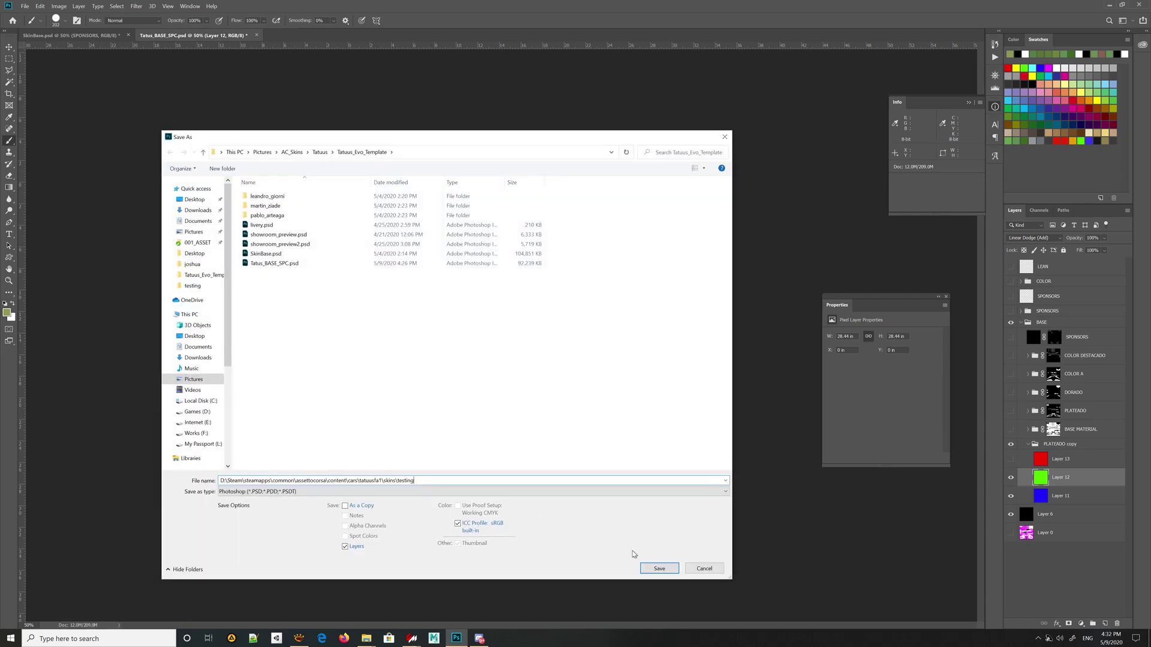
click(666, 569)
click(310, 493)
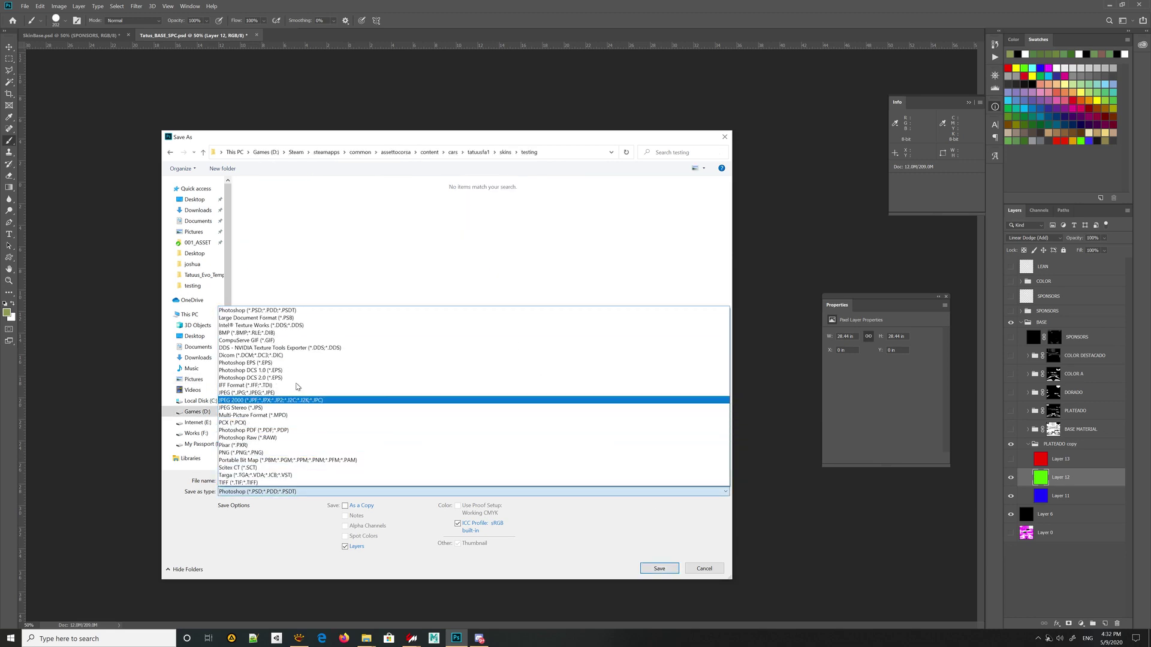
click(361, 318)
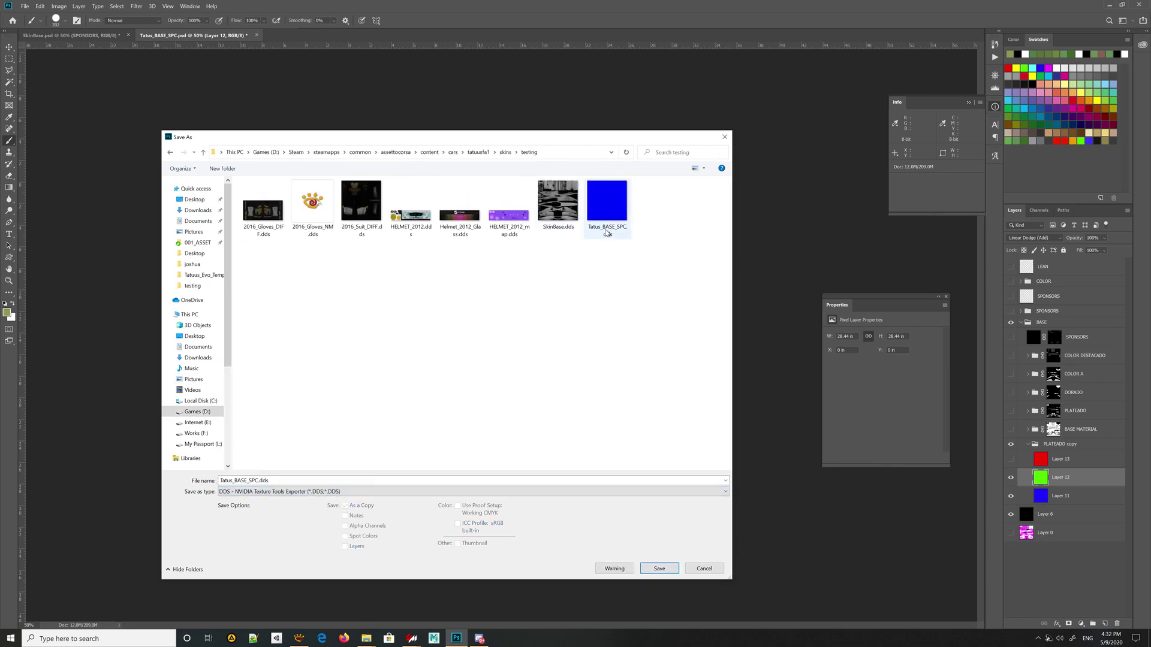
double_click(606, 201)
click(606, 321)
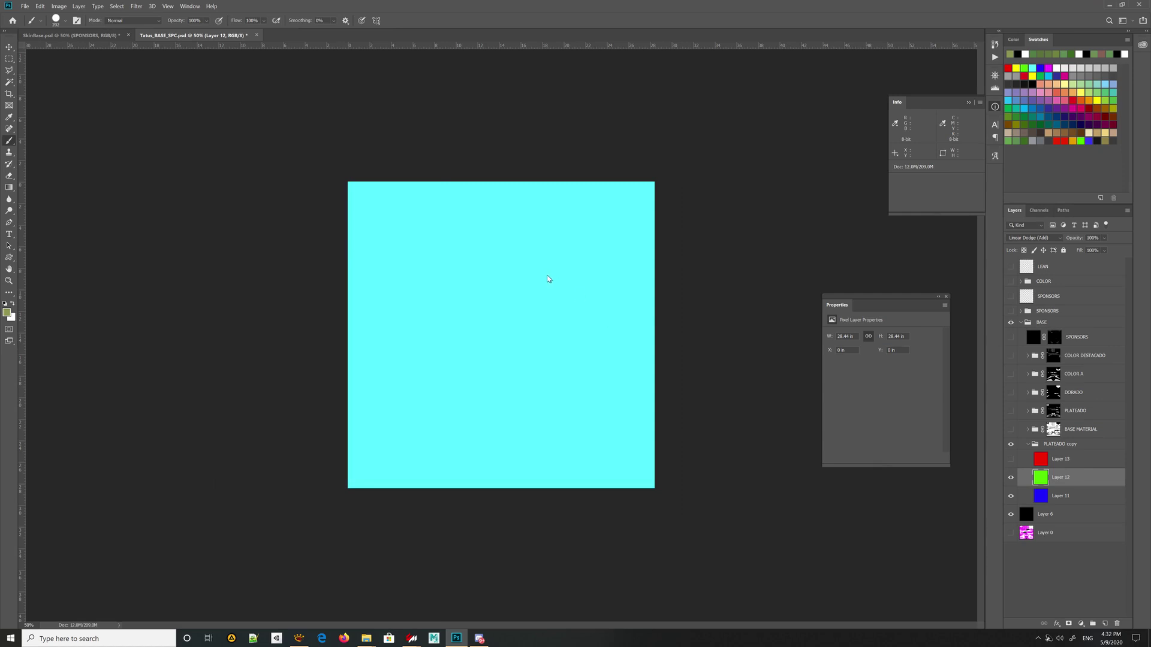
click(410, 319)
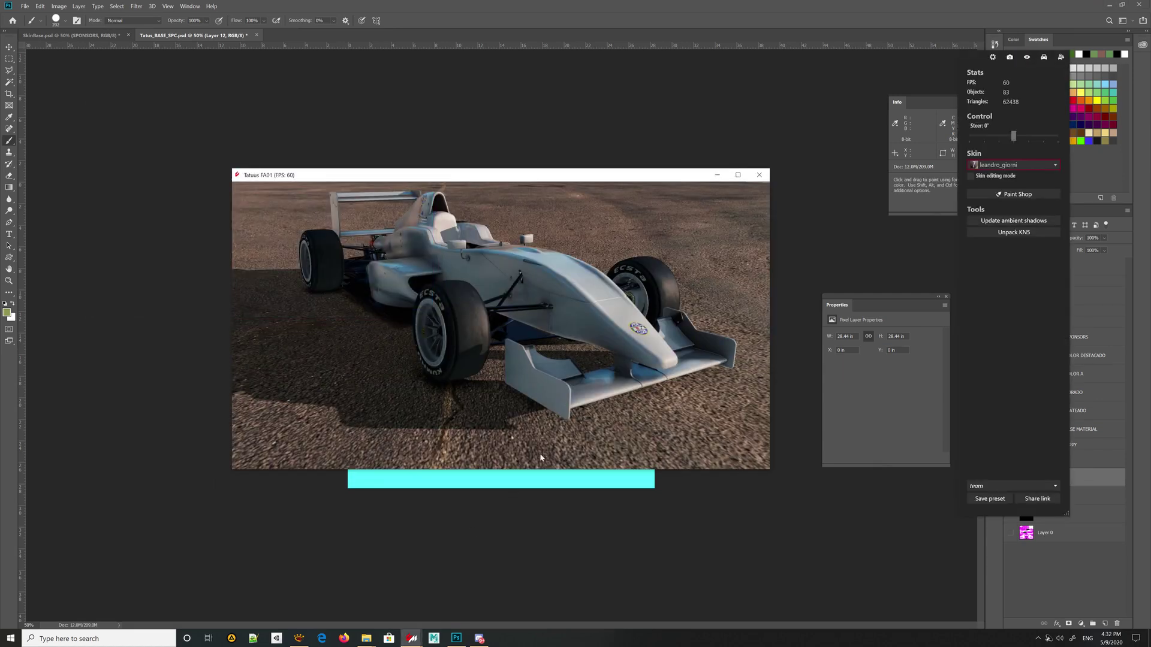
Inspect the car in the showroom with the cyan specular texture and return to Photoshop.
drag(540, 457, 476, 266)
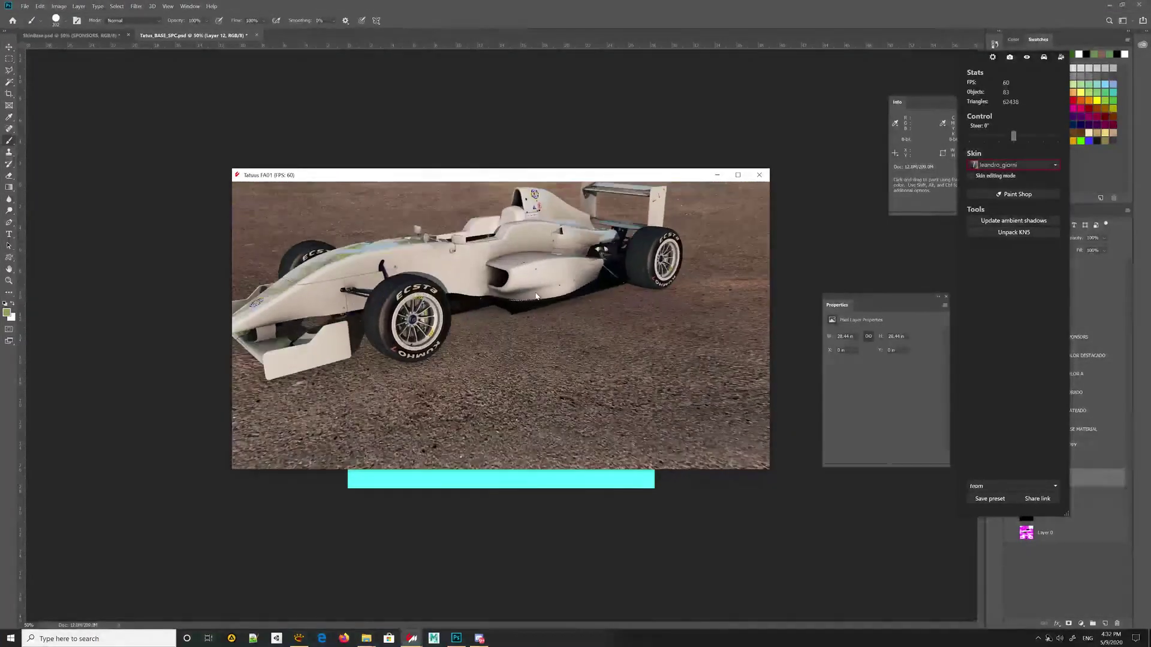
drag(536, 296, 809, 392)
click(1113, 582)
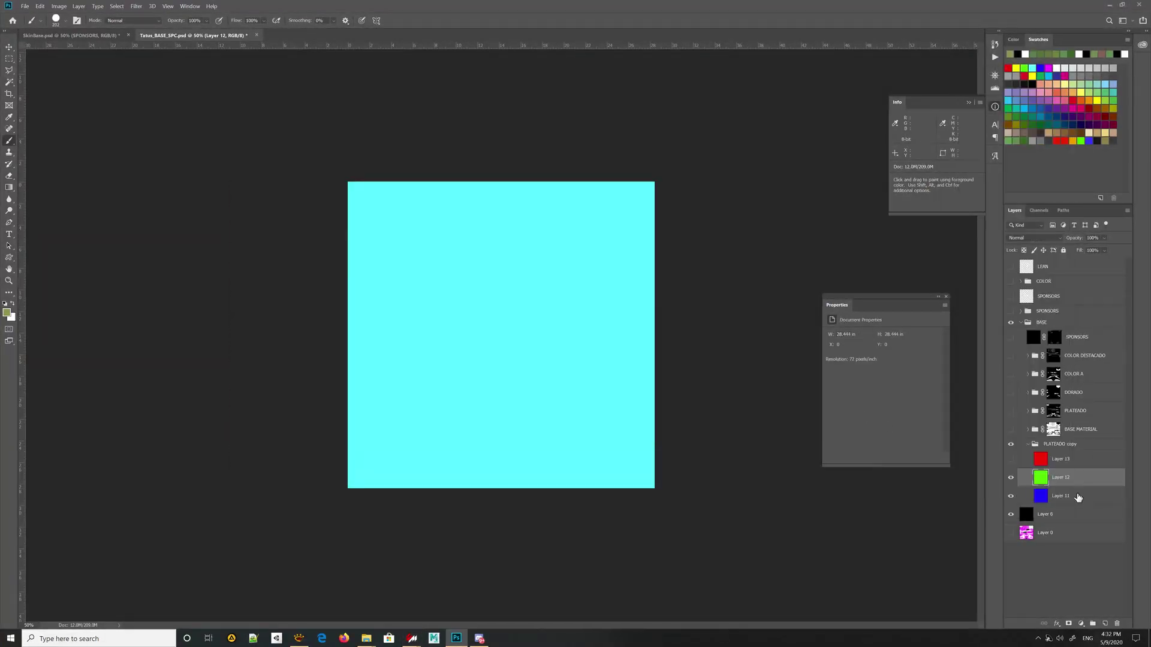
Hide the blue Layer 11 and export the pure green texture as DDS over Tatus_BASE_SPC.dds in the tatuusfa1\skins\testing folder.
click(1073, 496)
click(1010, 496)
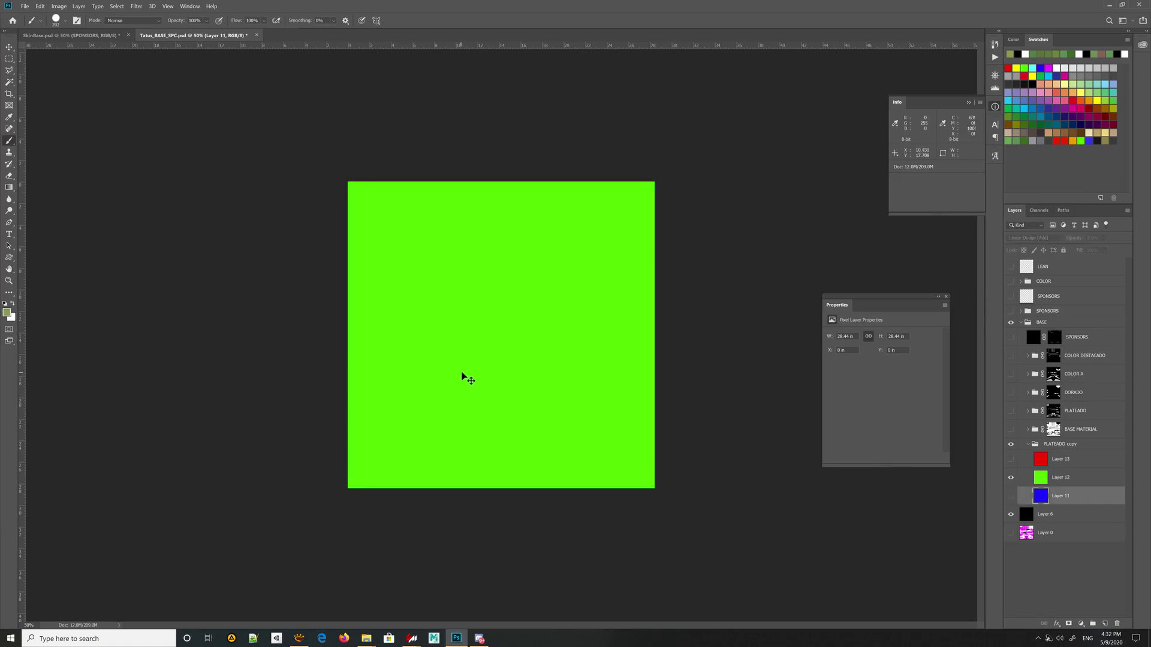
key(ctrl+shift+s)
click(439, 491)
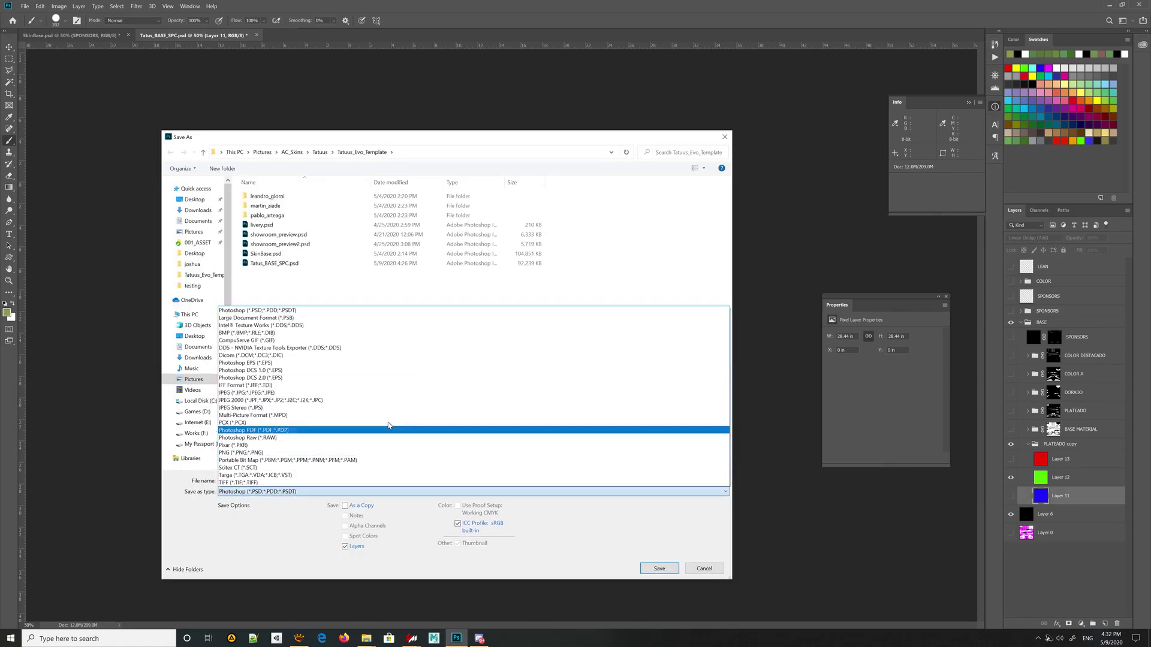
click(366, 348)
double_click(390, 480)
text(D:\Steam\steamapps\common\assettocorsa\content\cars\tatuusfa1\skins\testing)
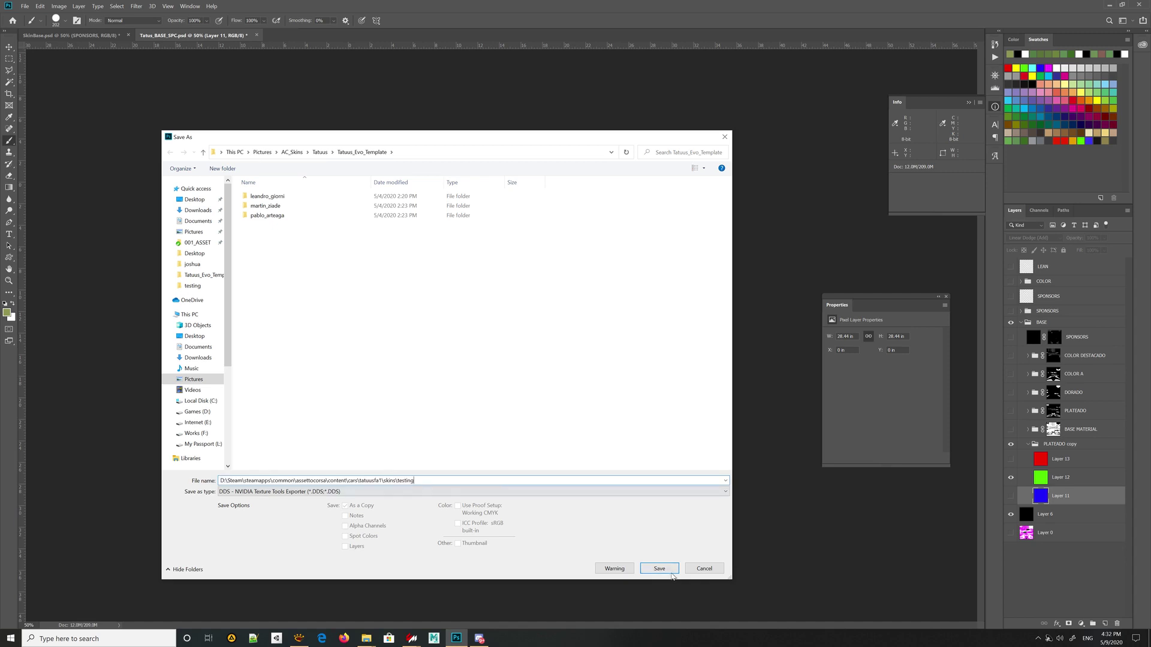
key(Return)
double_click(606, 207)
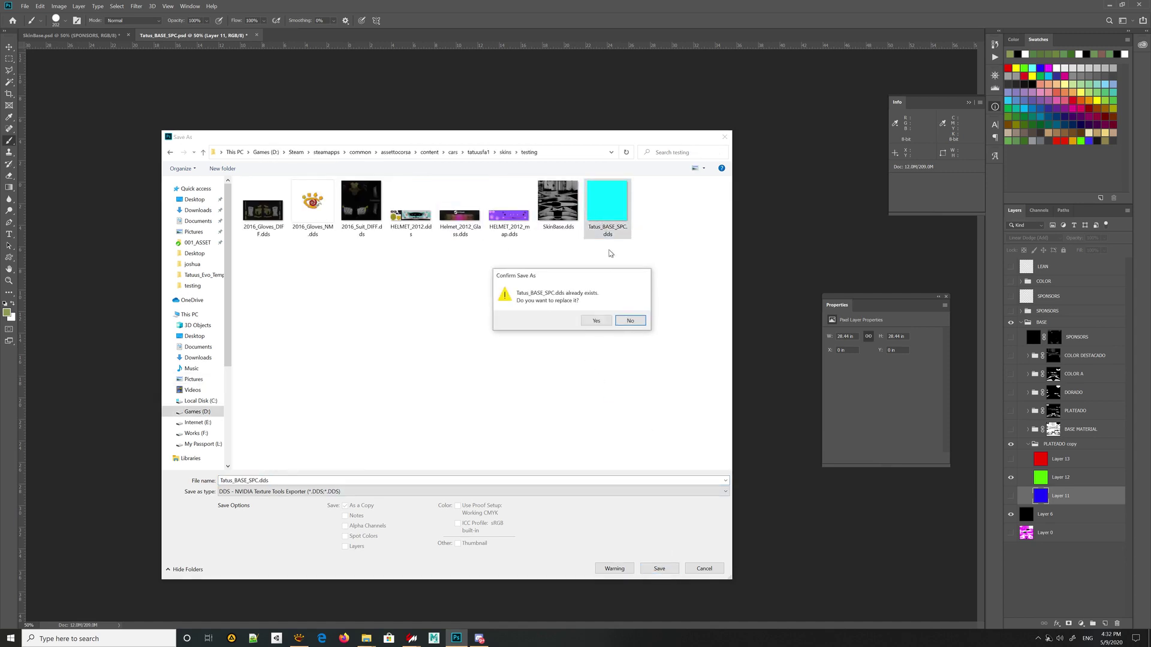
click(594, 321)
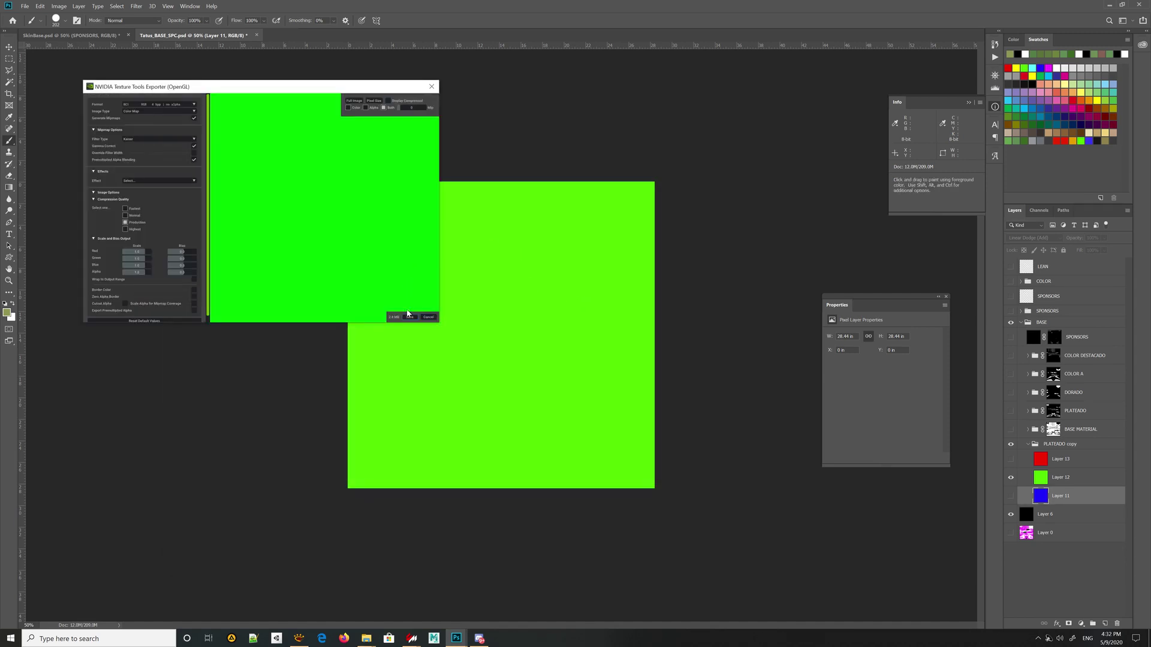
click(410, 316)
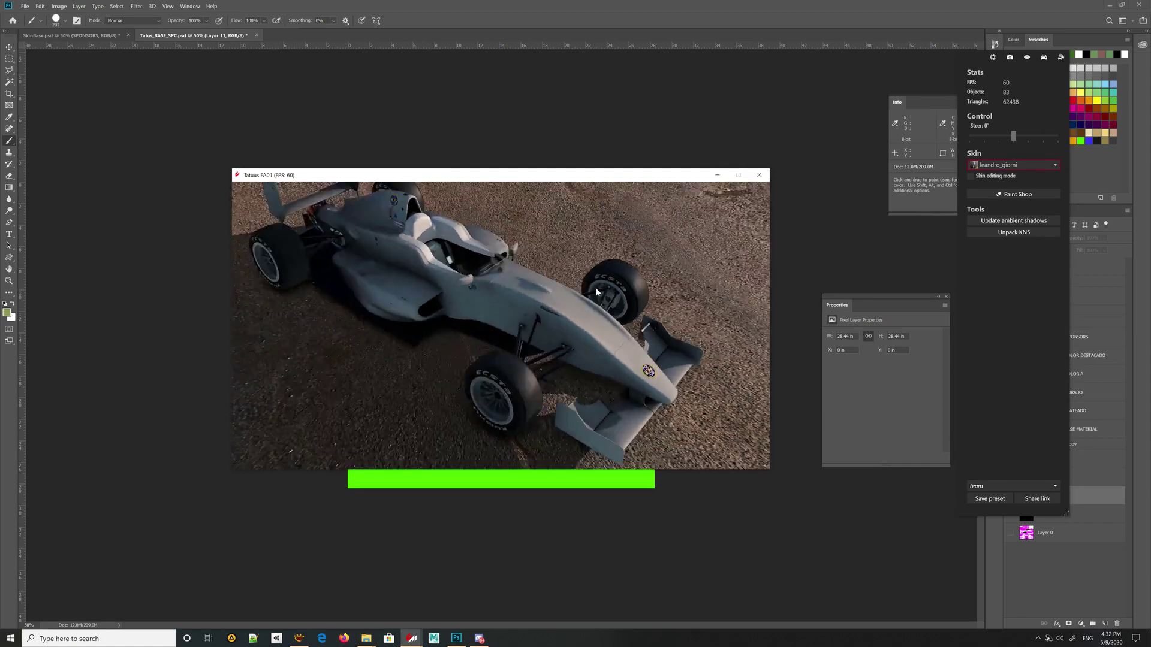
Examine the car's bodywork reflections in the showroom from several angles and distances with the green specular texture.
drag(597, 293, 546, 311)
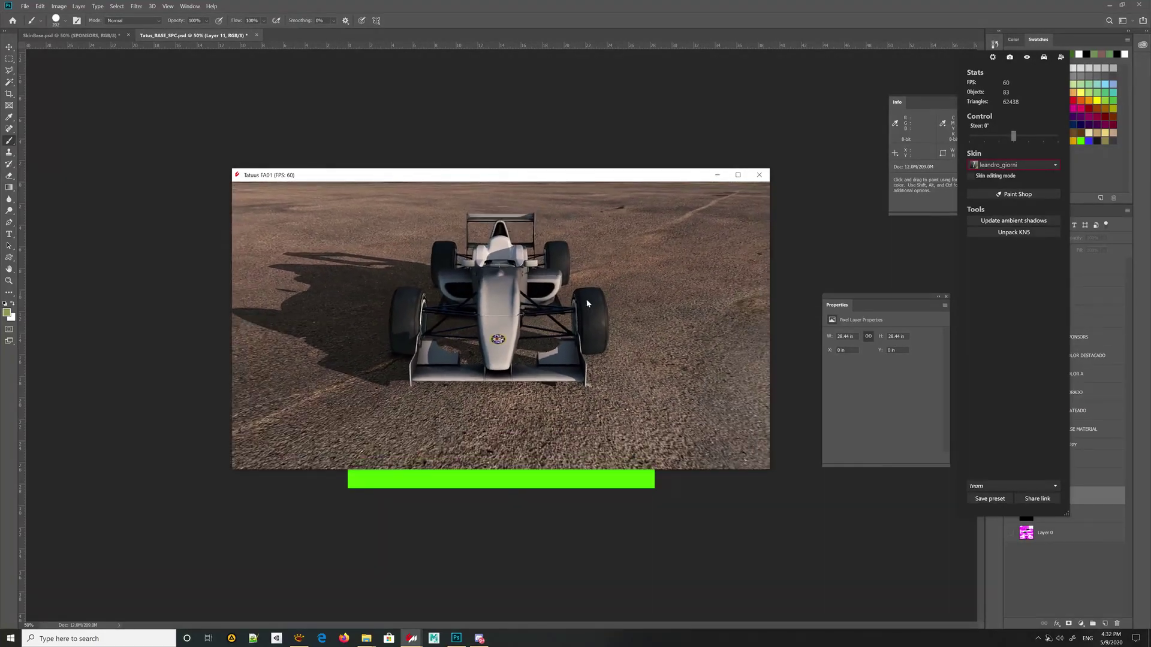
scroll(587, 304, up, 5)
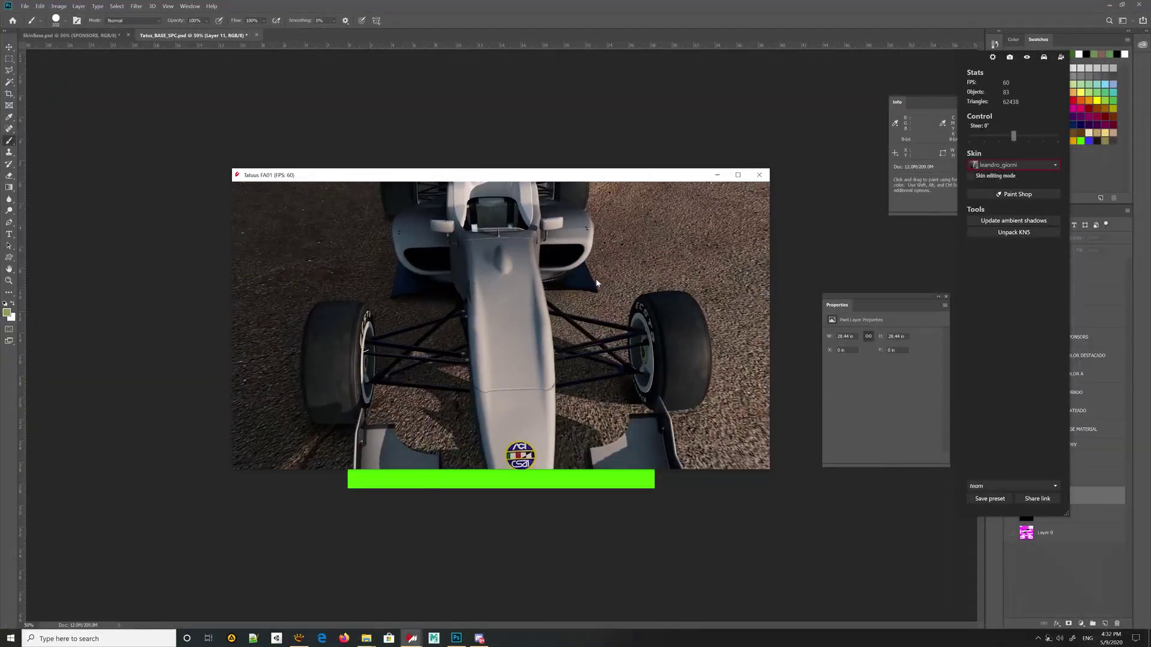
scroll(595, 265, down, 5)
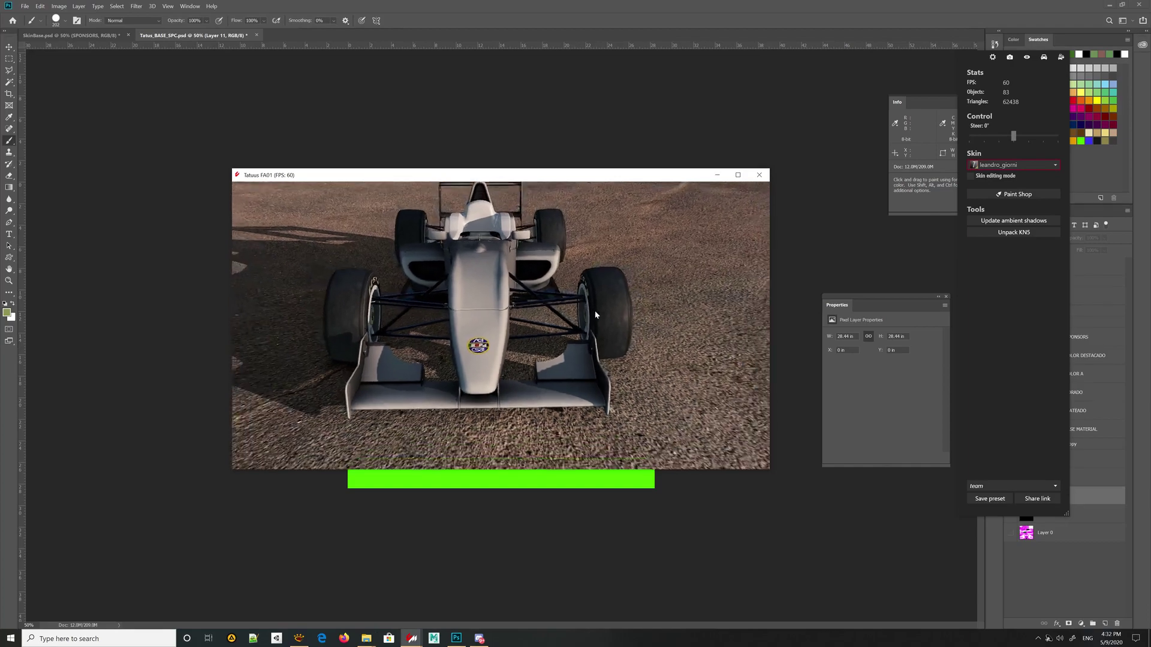
scroll(595, 314, up, 4)
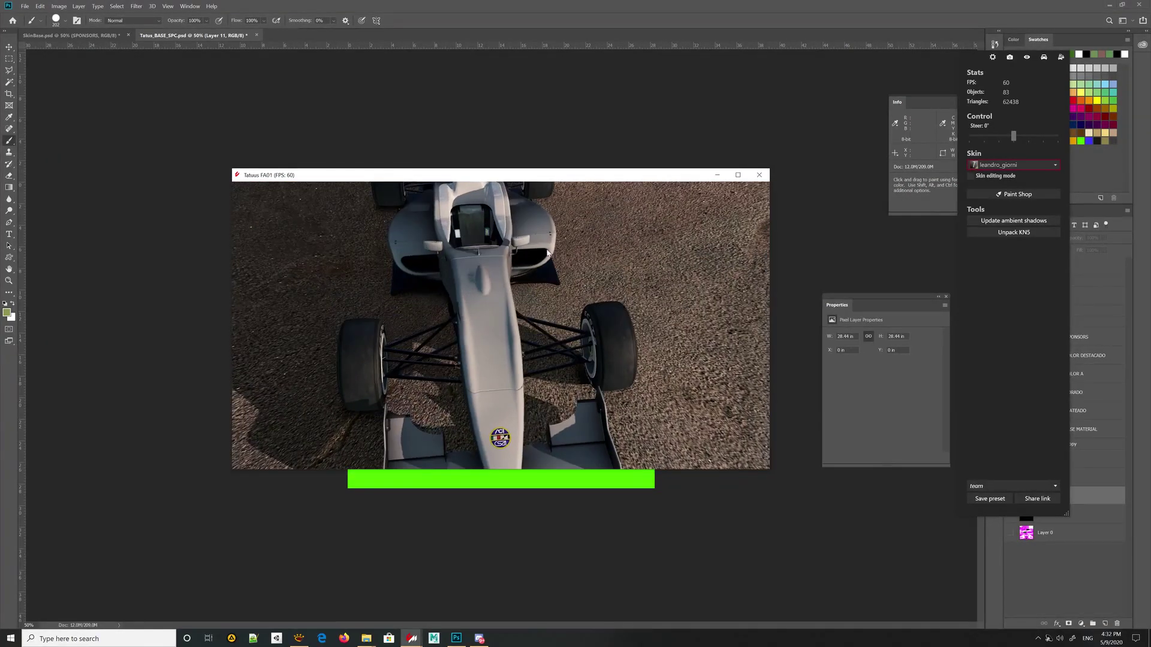
scroll(542, 240, down, 3)
drag(538, 228, 492, 332)
scroll(493, 332, up, 5)
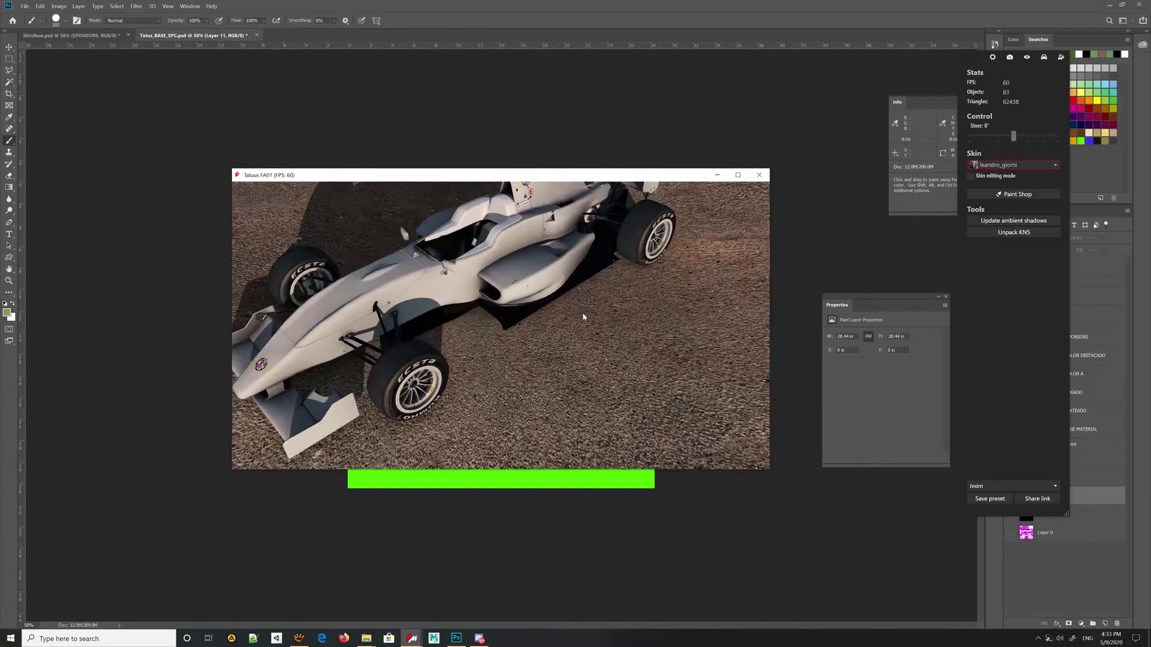
drag(540, 255, 596, 287)
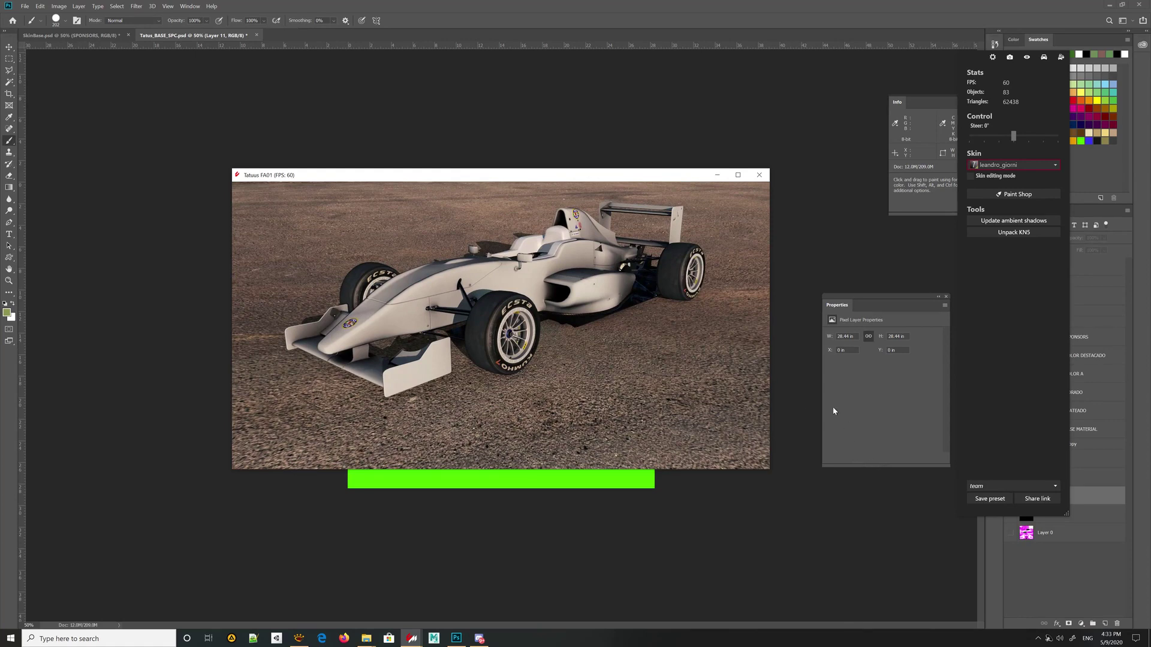
drag(627, 175, 629, 174)
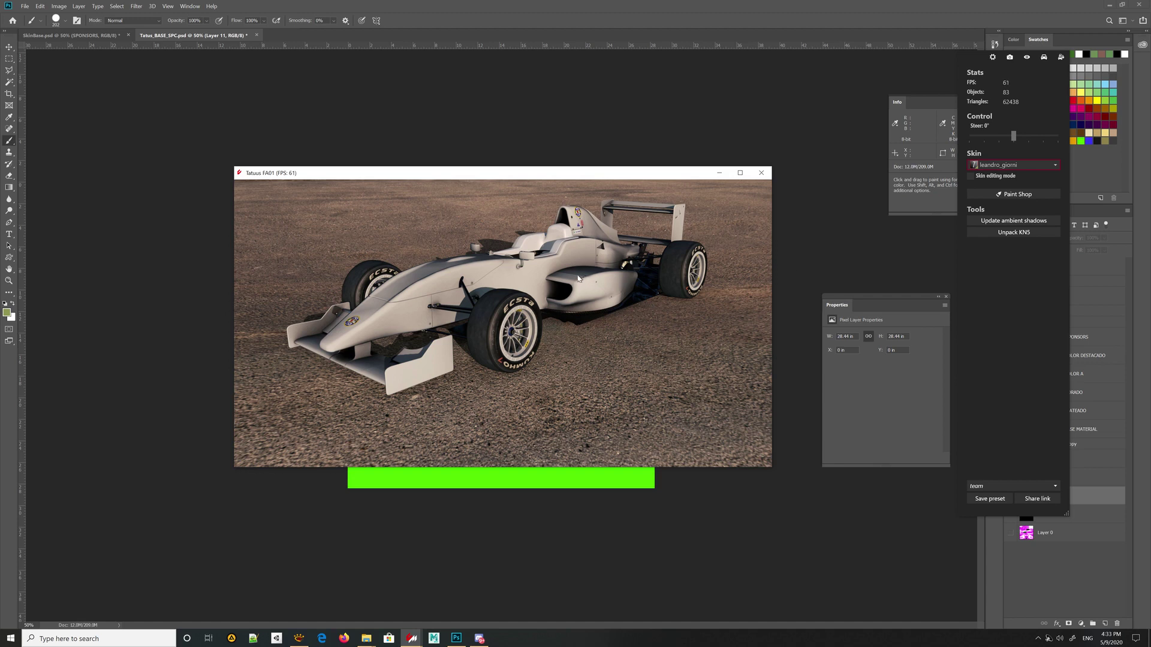
Return to Photoshop and set the green Layer 12's opacity to 20%.
click(1082, 498)
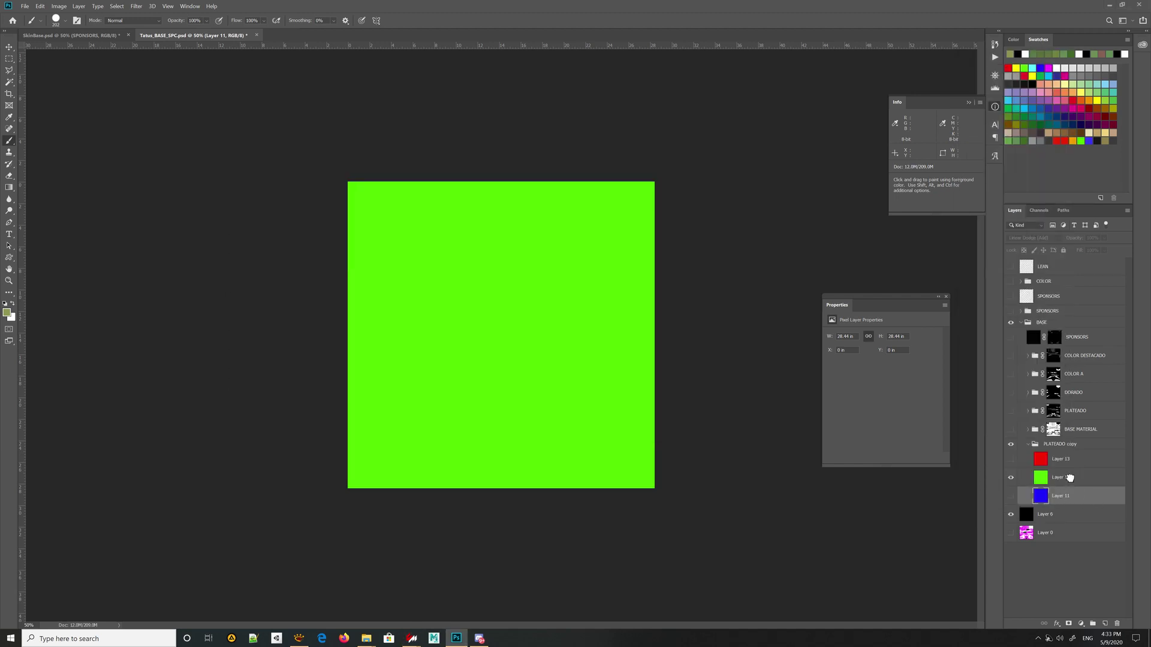
click(1070, 478)
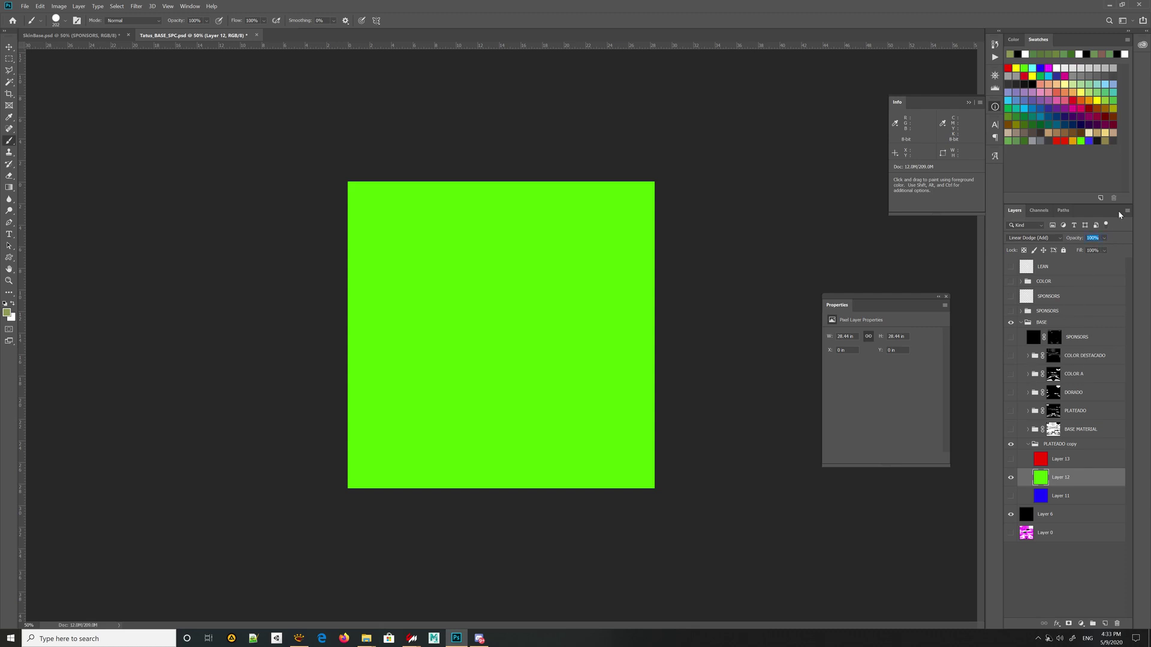
text(20)
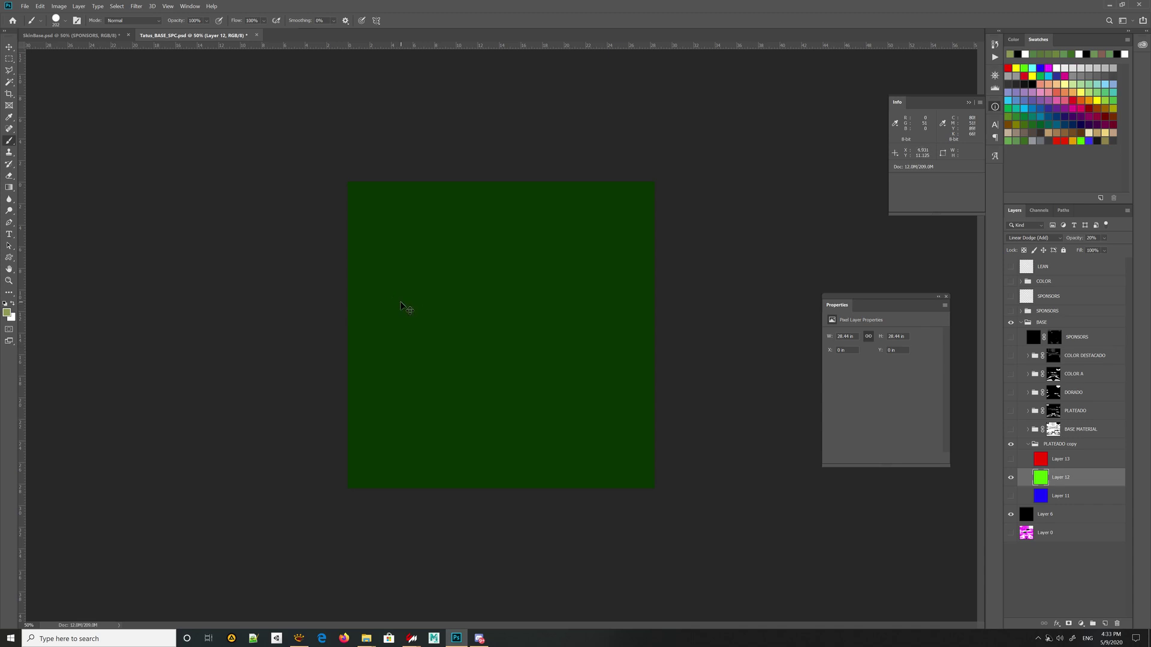
Export the dark green texture as DDS with the NVIDIA exporter, replacing Tatus_BASE_SPC.dds in the tatuusfa1\skins\testing folder.
key(ctrl+shift+s)
click(363, 490)
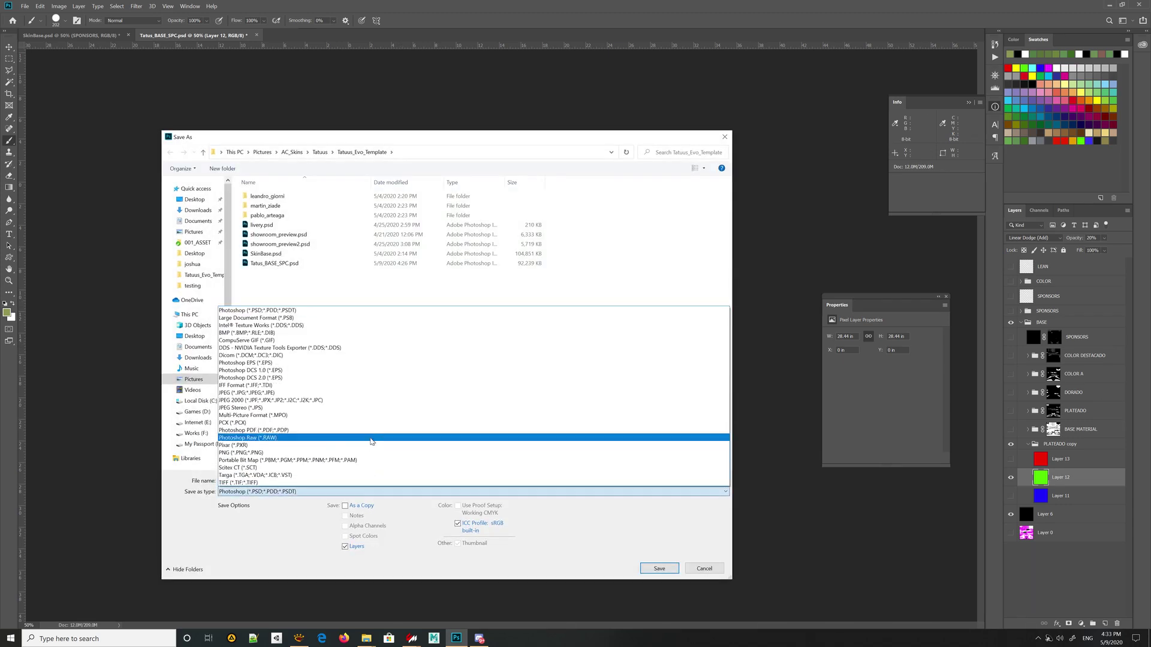
click(353, 348)
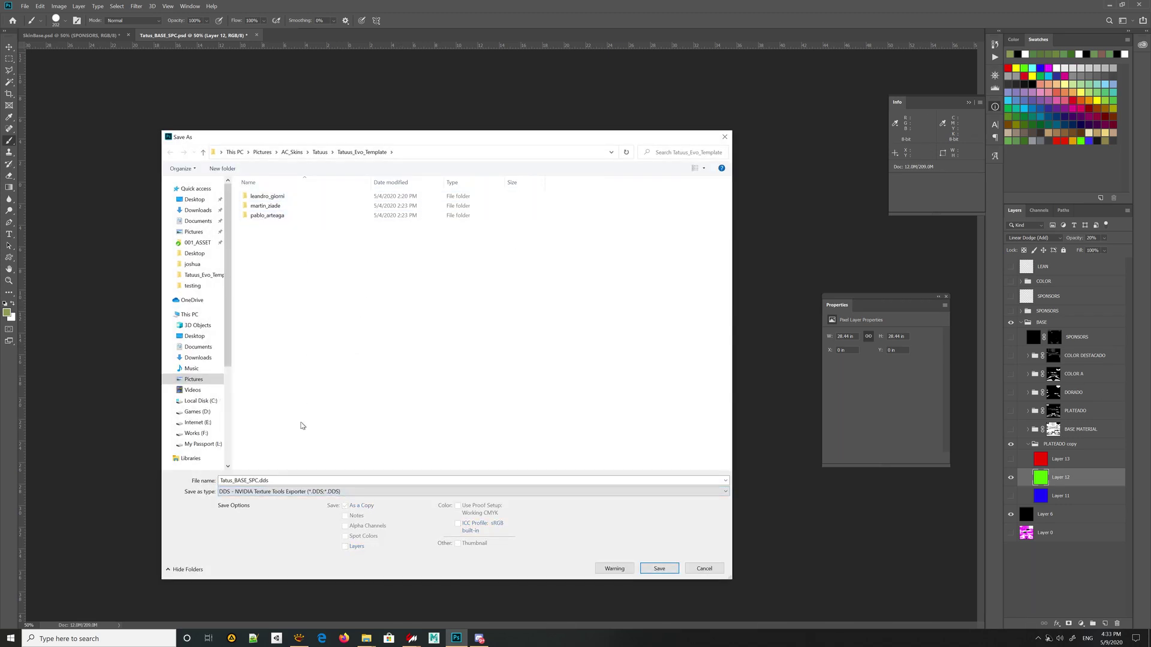
key(alt+n)
text(D:\Steam\steamapps\common\assettocorsa\content\cars\tatuusfa1\skins\testing)
click(659, 568)
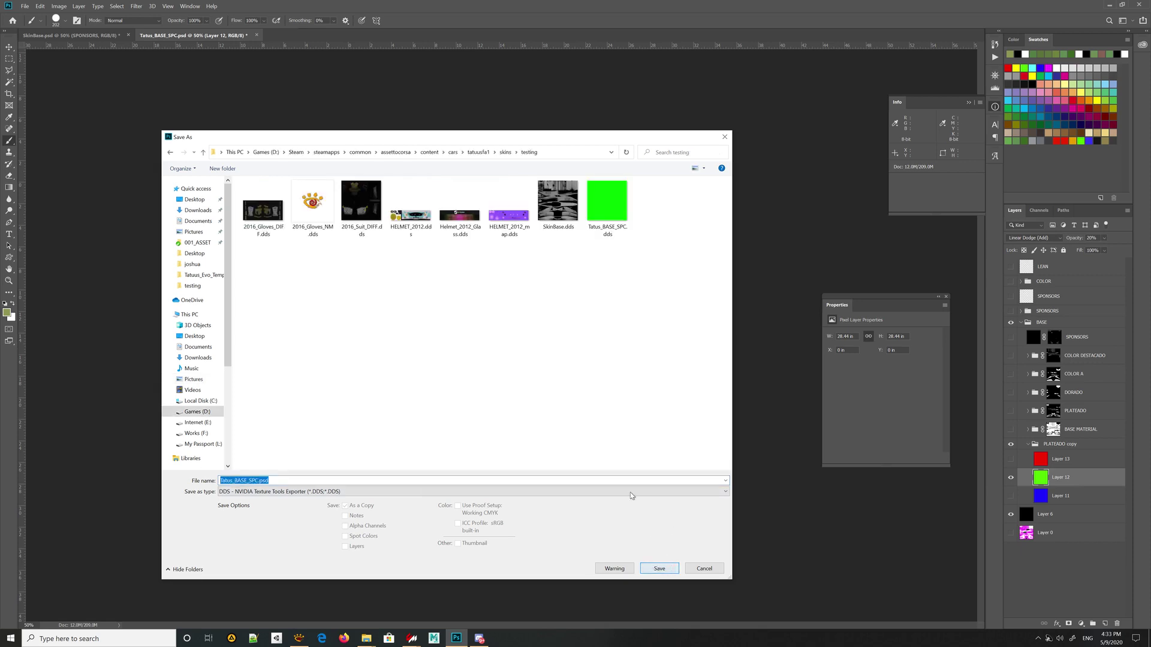
click(607, 207)
double_click(606, 238)
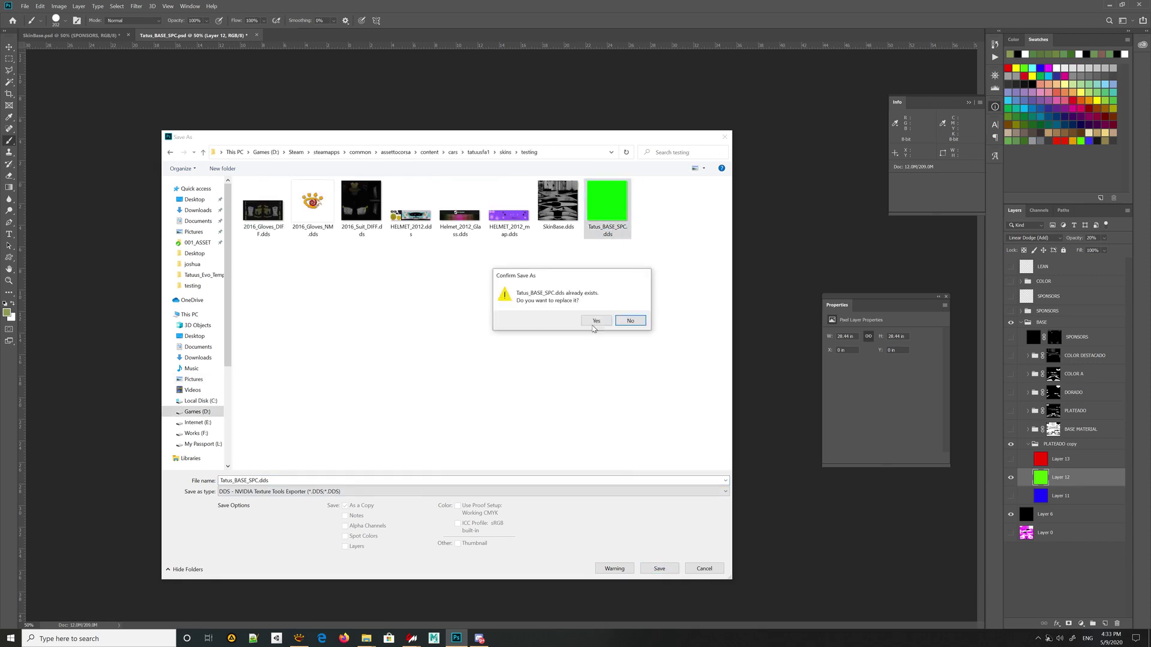
click(594, 323)
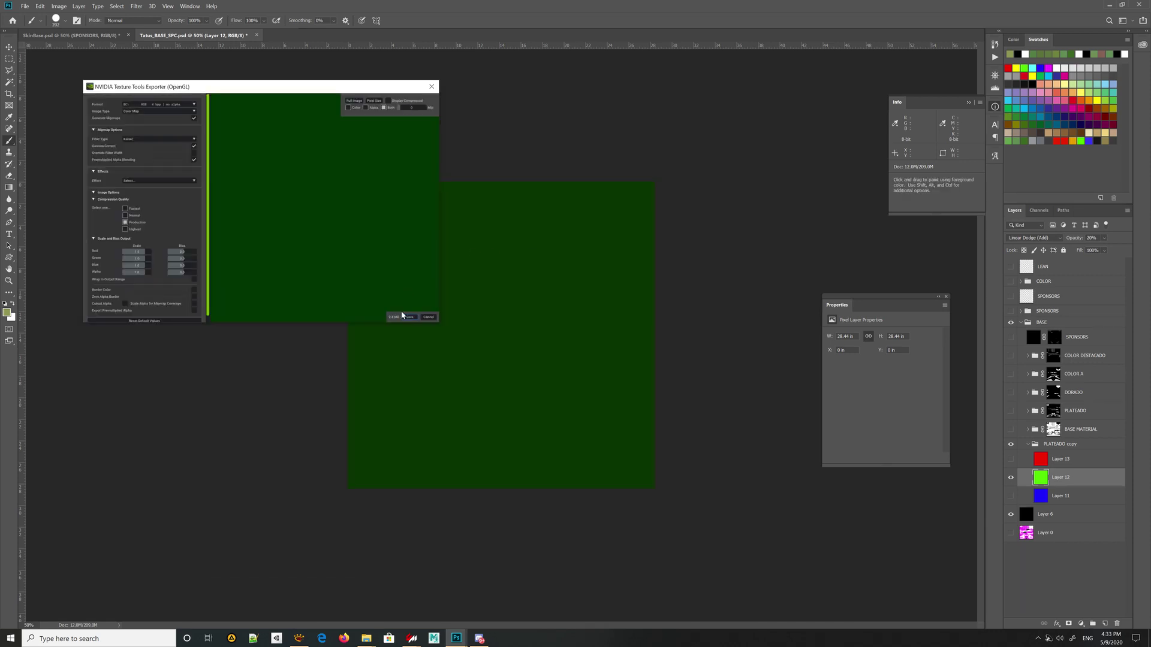
click(403, 315)
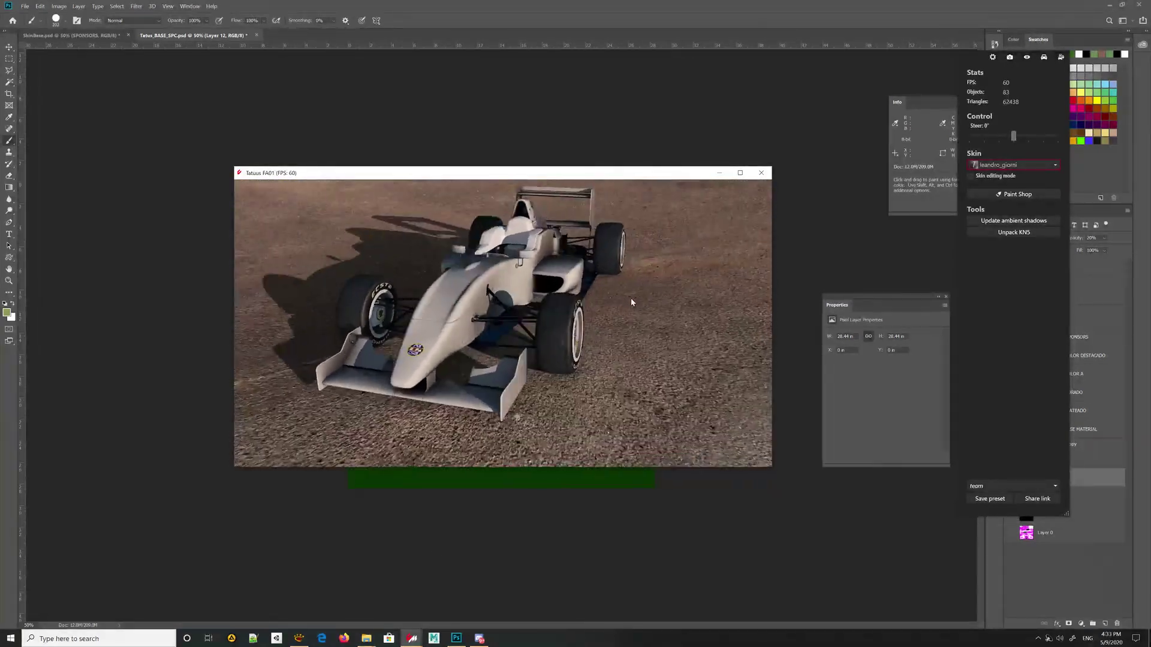
Check the car in the showroom with the dark green texture, and set the green Layer 12's opacity to 100% in Photoshop.
drag(536, 304, 502, 292)
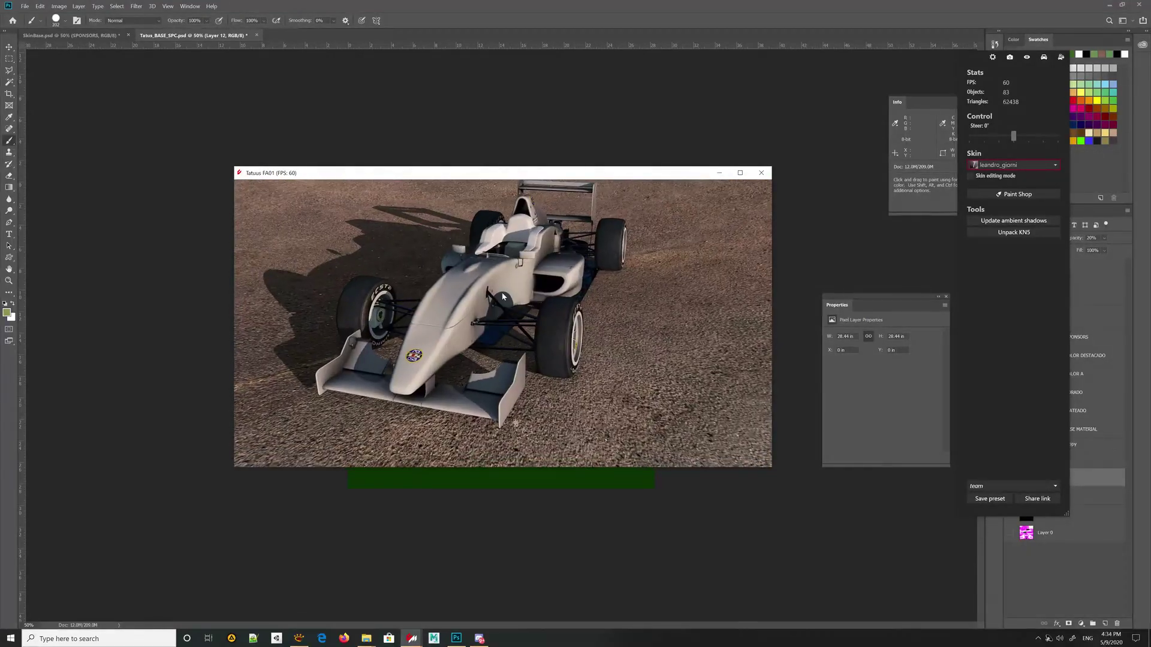
click(1080, 483)
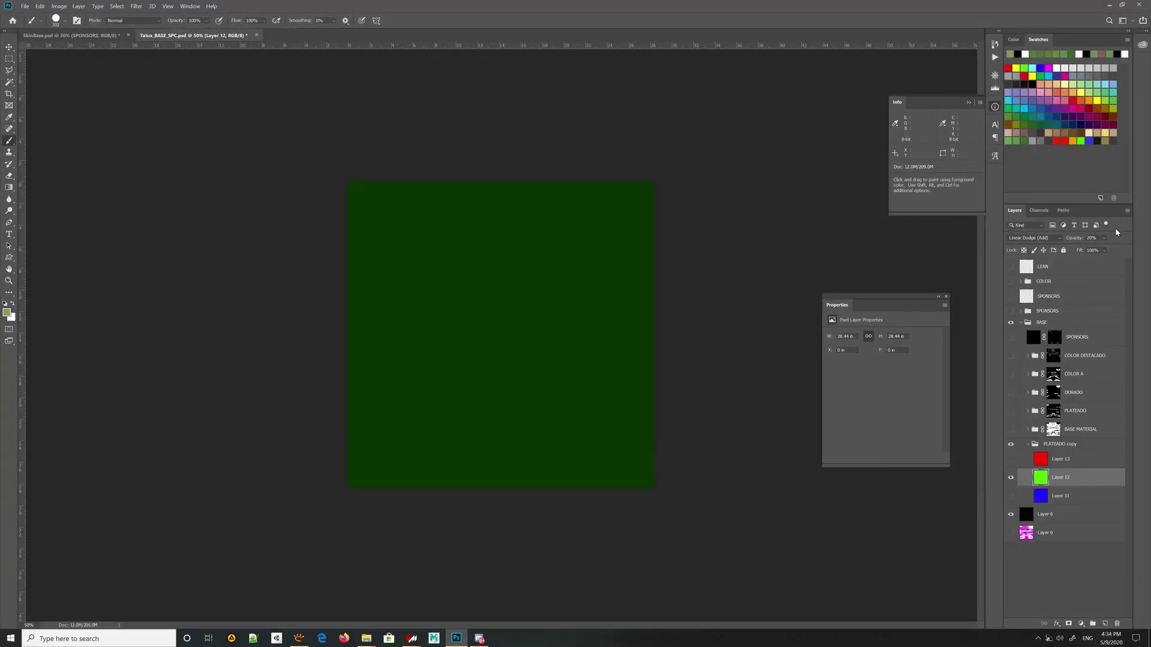
drag(1129, 252, 1131, 252)
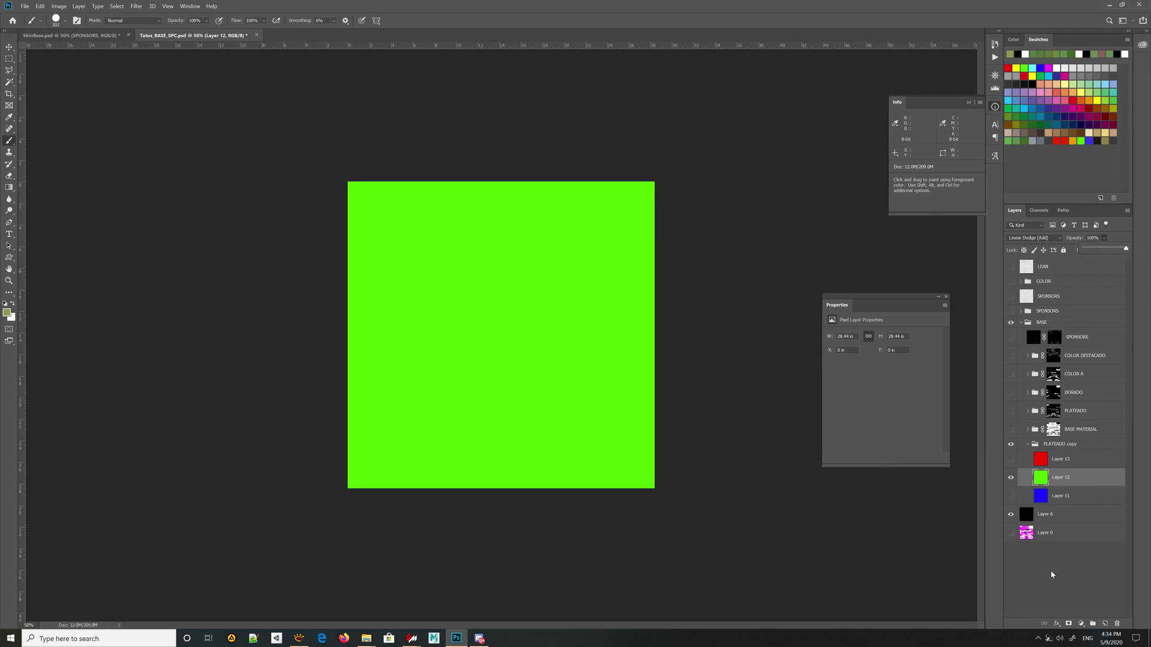
Show the blue Layer 11 in the PLATEADO copy group, compare it with the green Layer 12, and hide Layer 12.
click(1011, 479)
click(1011, 479)
click(1010, 496)
click(1010, 479)
click(1011, 478)
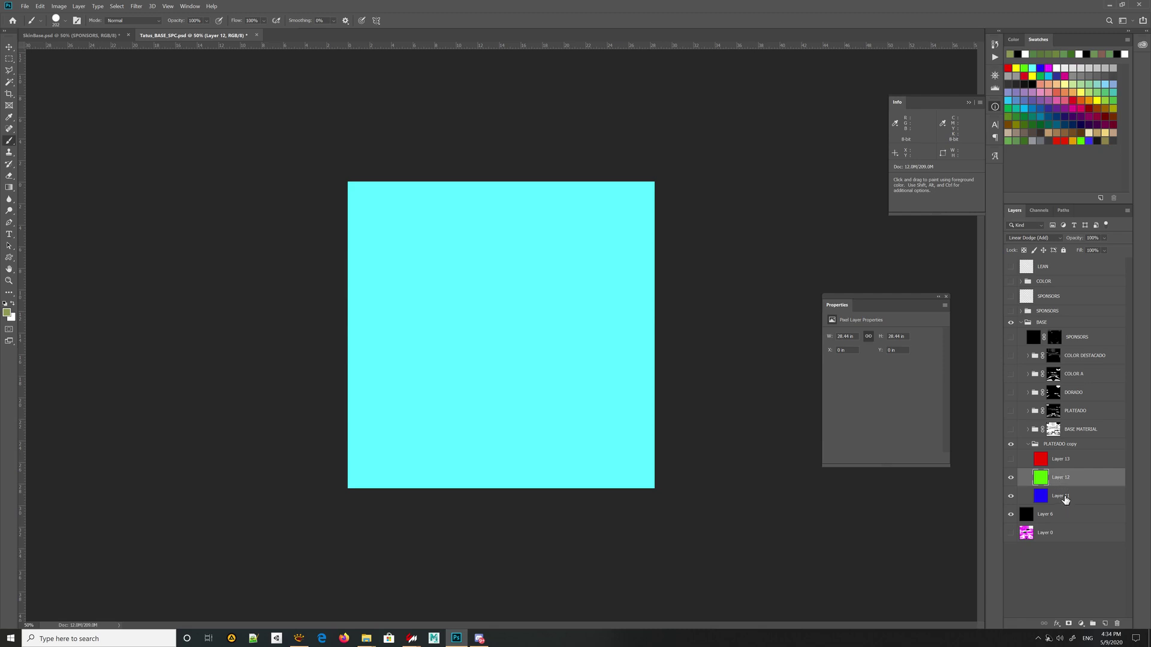
click(1068, 496)
click(1010, 479)
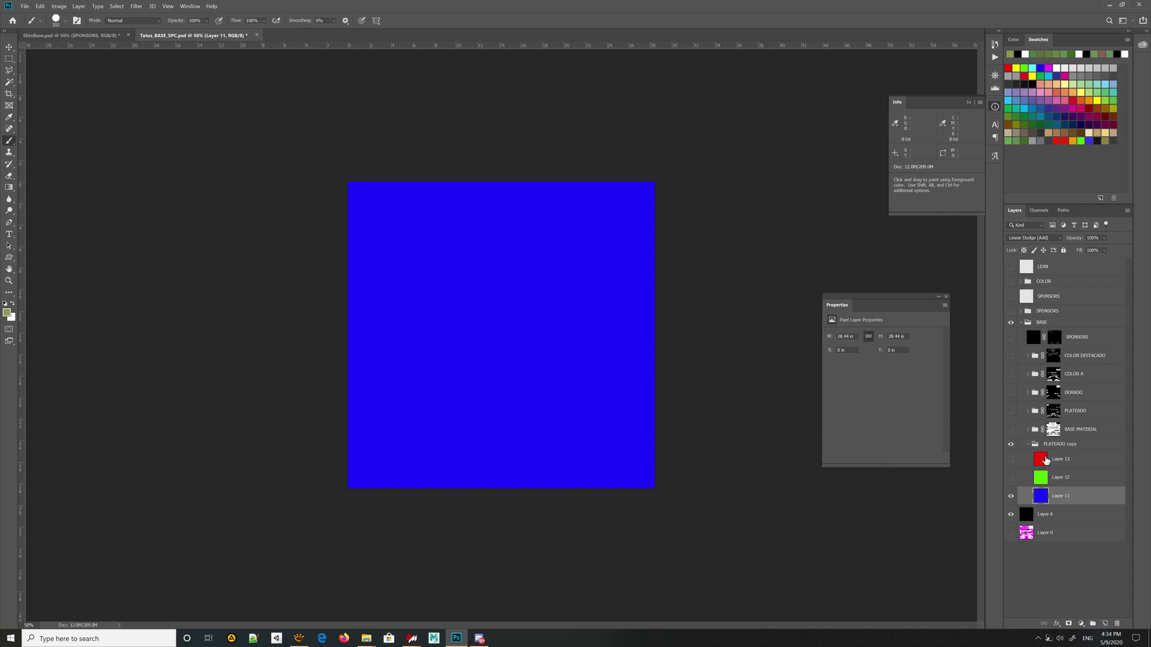
click(1067, 461)
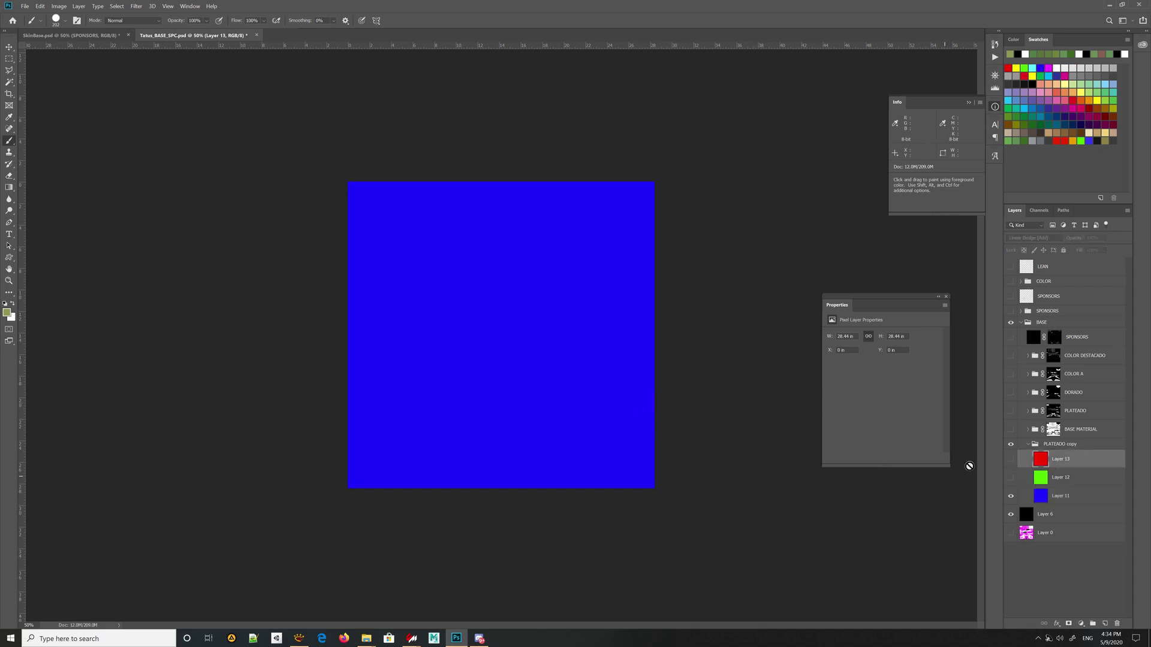
click(1049, 479)
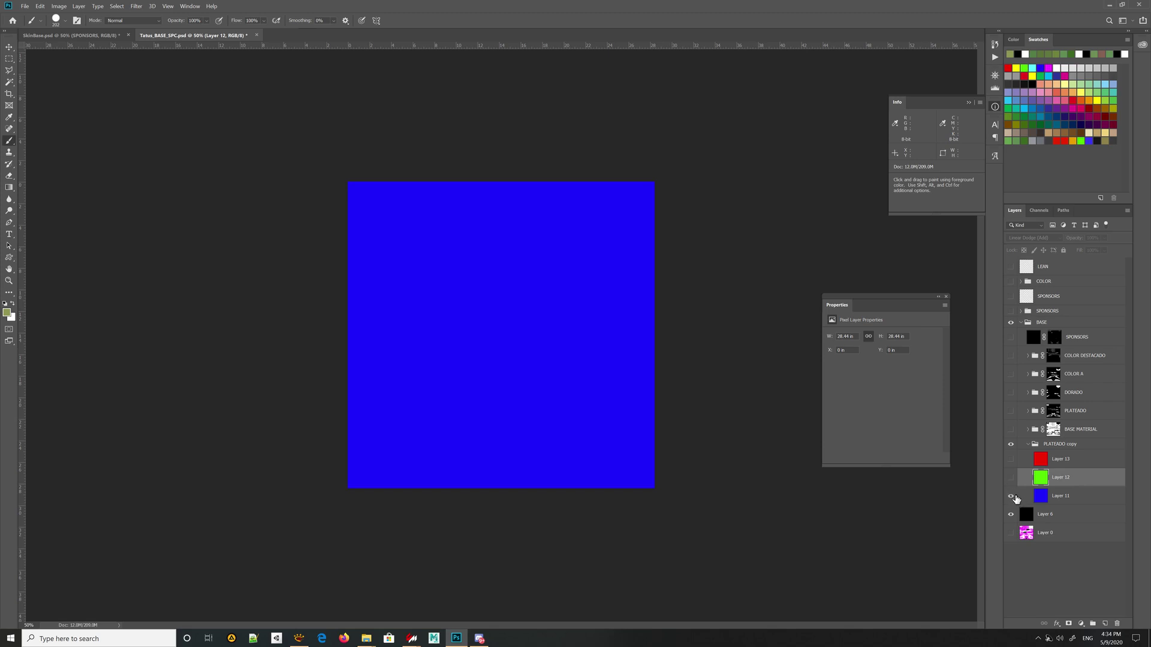
click(1054, 493)
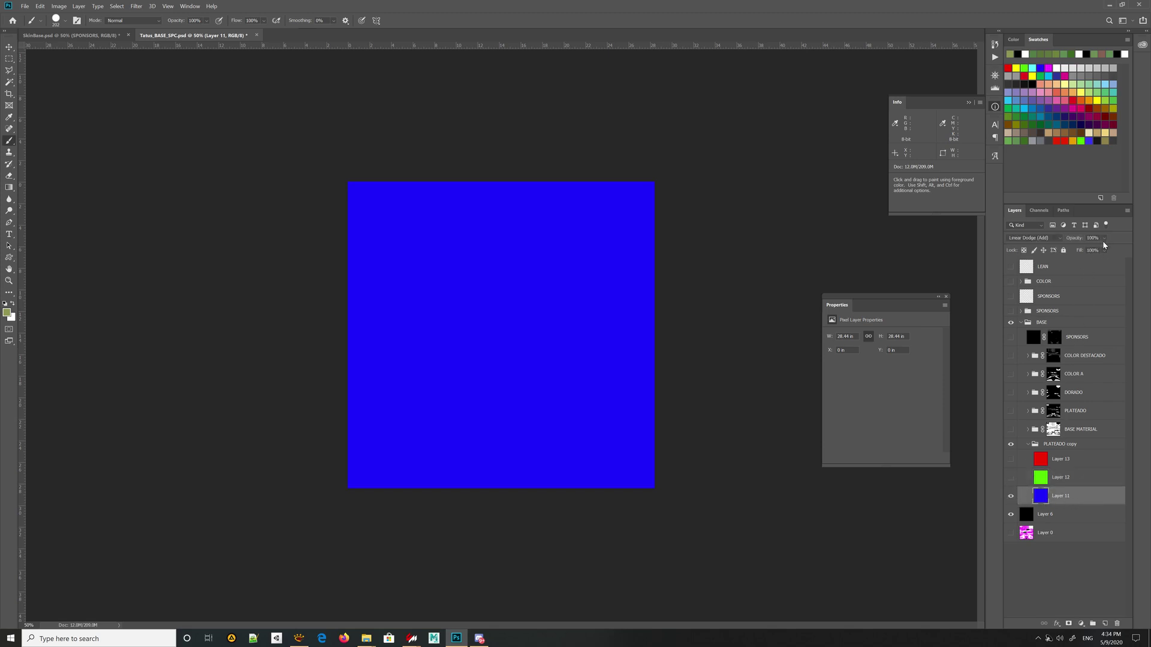
click(1072, 479)
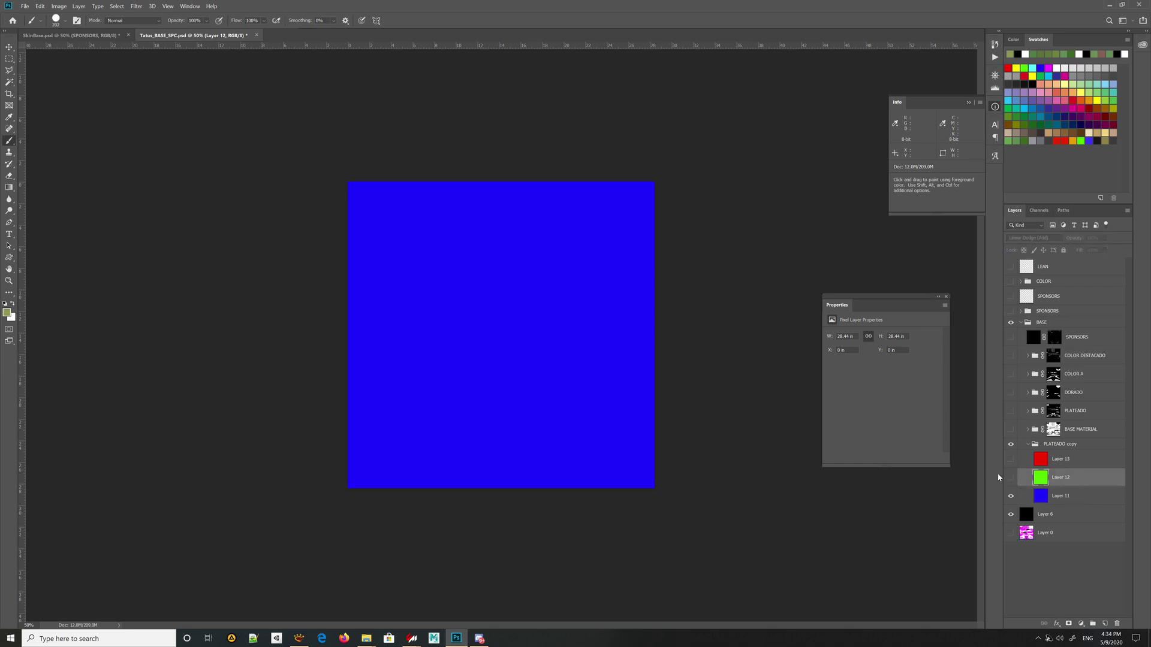
click(1058, 499)
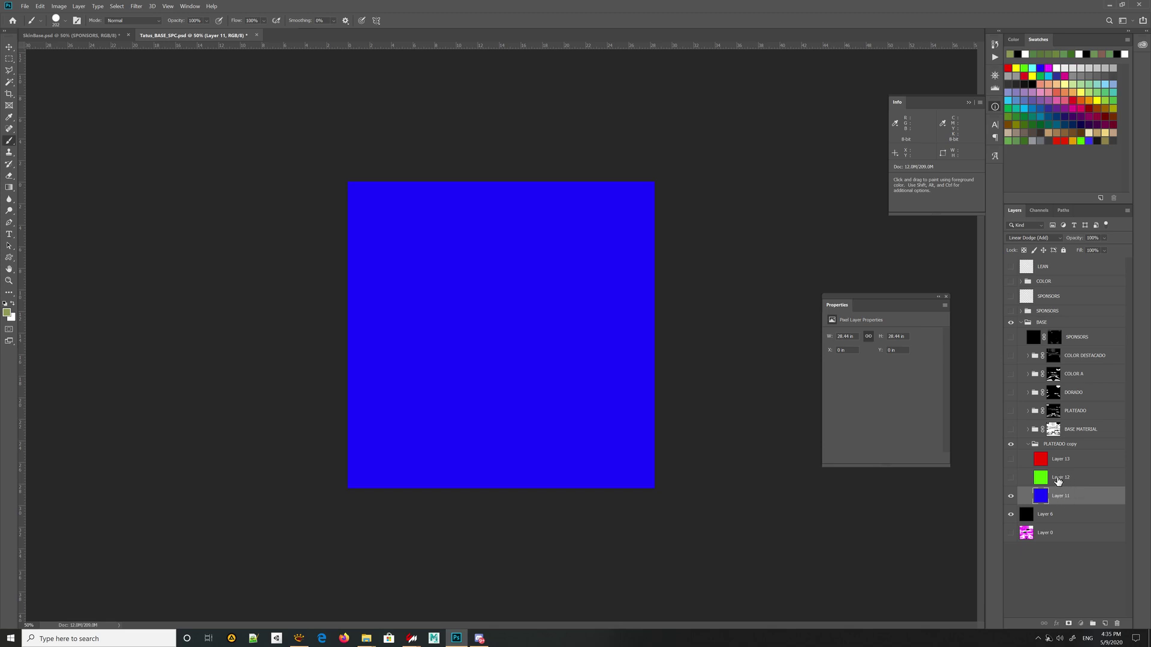
Show the green Layer 12 over the blue Layer 11 and set Layer 12's opacity to 30%.
click(1061, 482)
click(1011, 478)
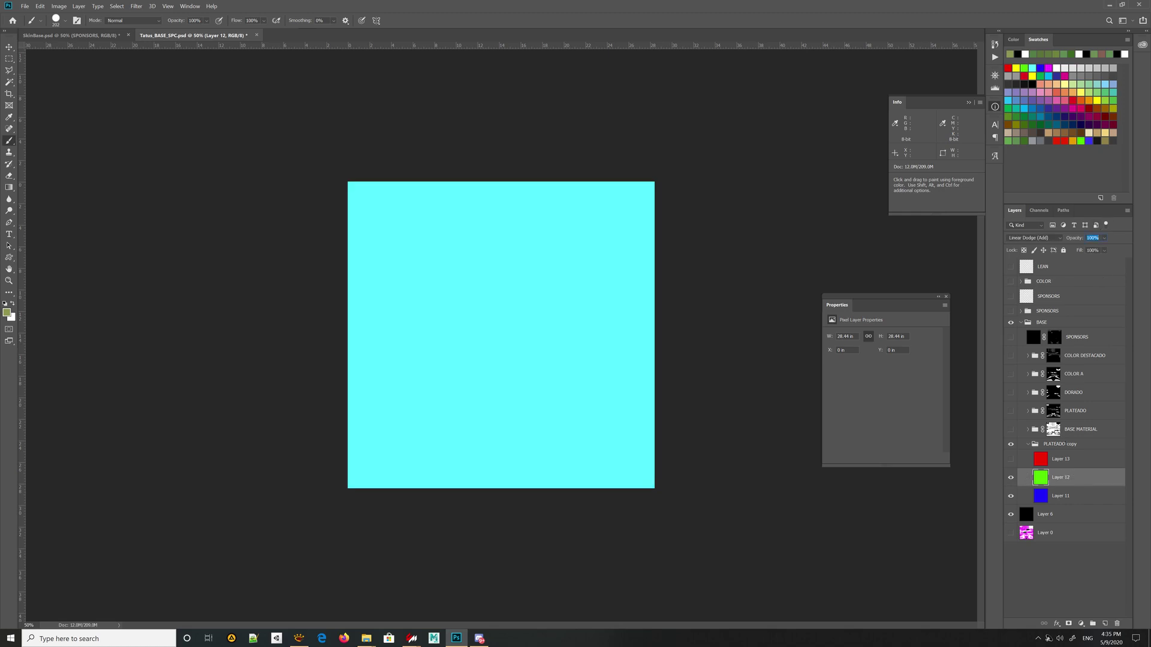
text(30)
key(Return)
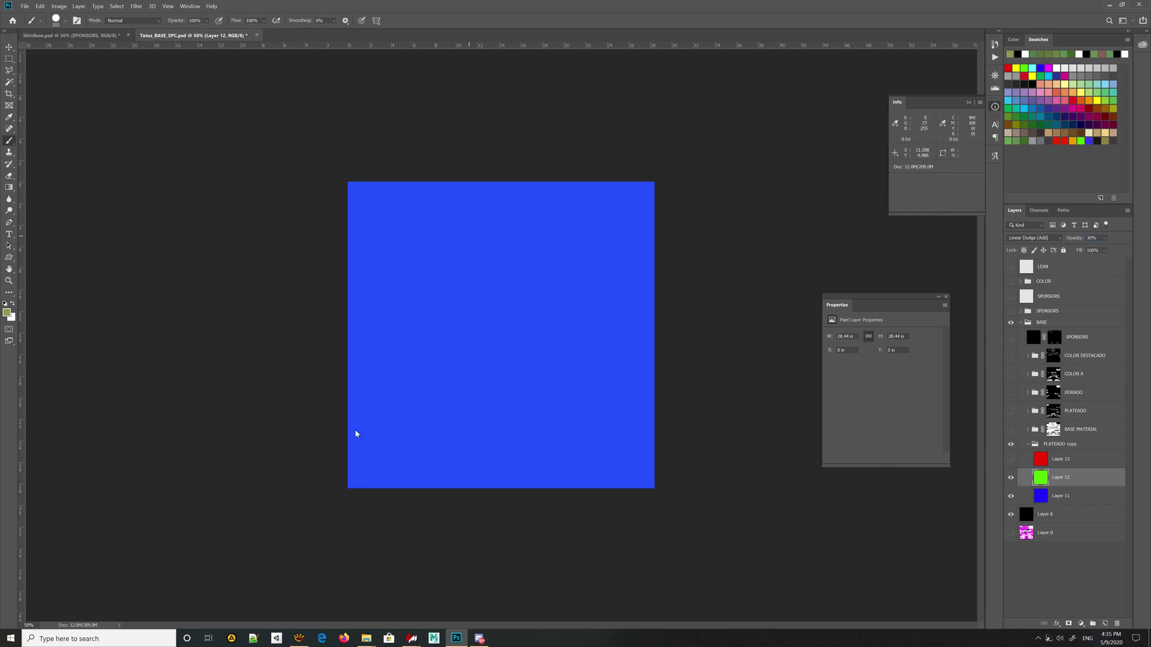
Export the blue-green mix as DDS with the NVIDIA exporter, replacing Tatus_BASE_SPC.dds in tatuusfa1\skins\testing, and inspect the car in the showroom.
key(ctrl+shift+s)
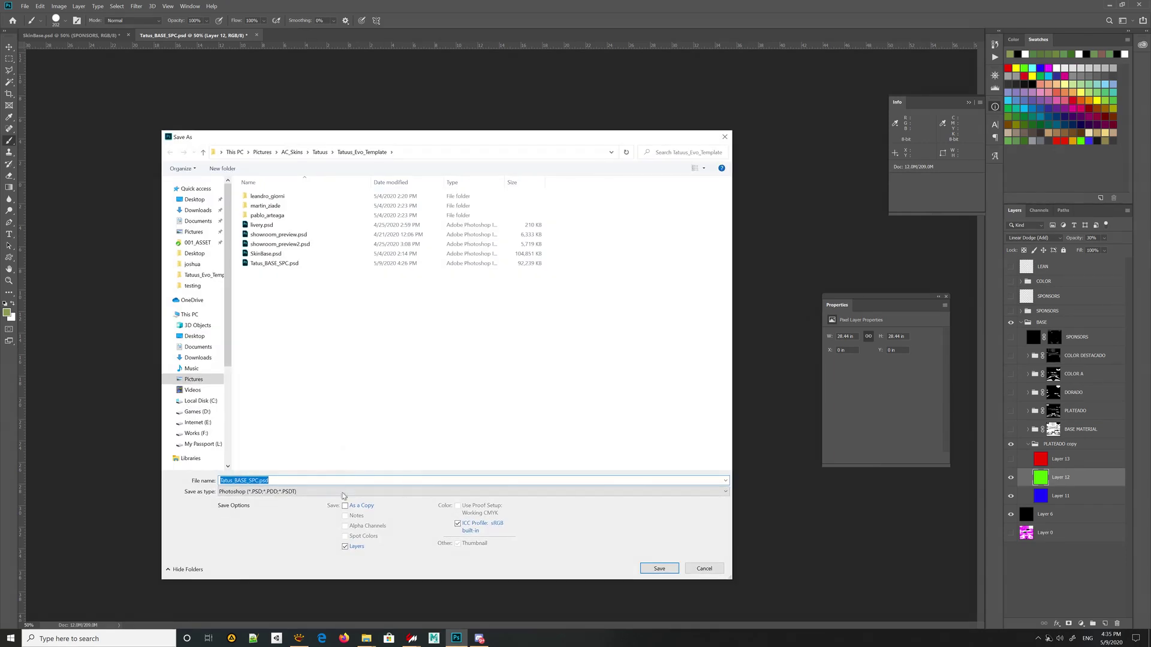
click(302, 492)
click(337, 347)
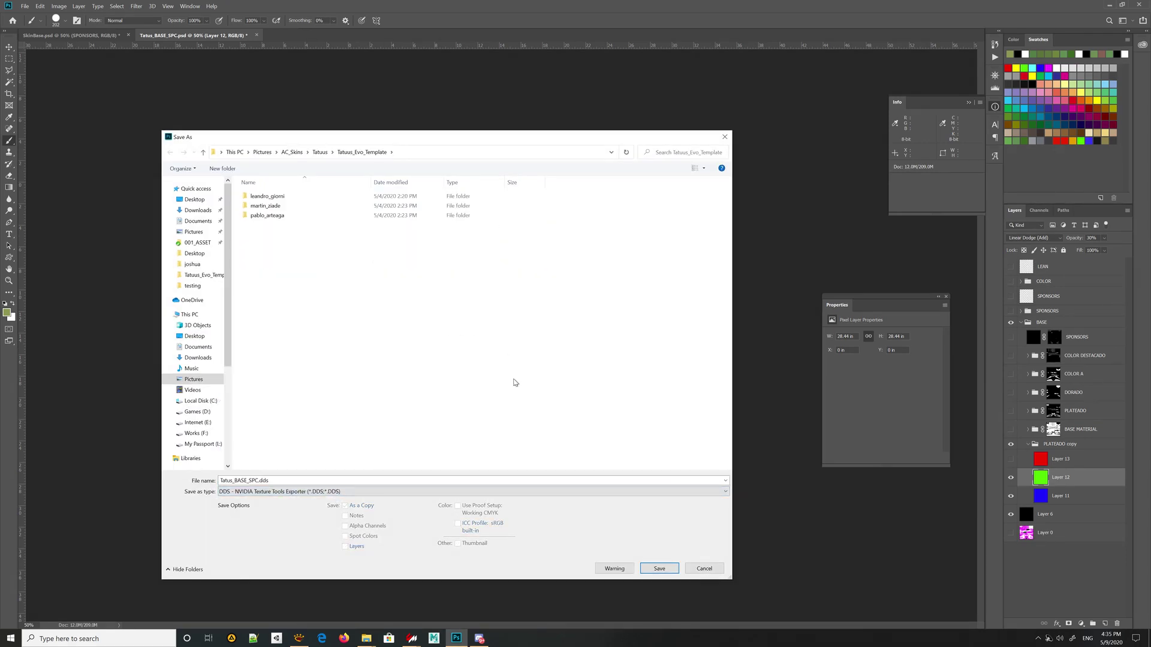
text(D:\Steam\steamapps\common\assettocorsa\content\cars\tatuusfa1\skins\testing)
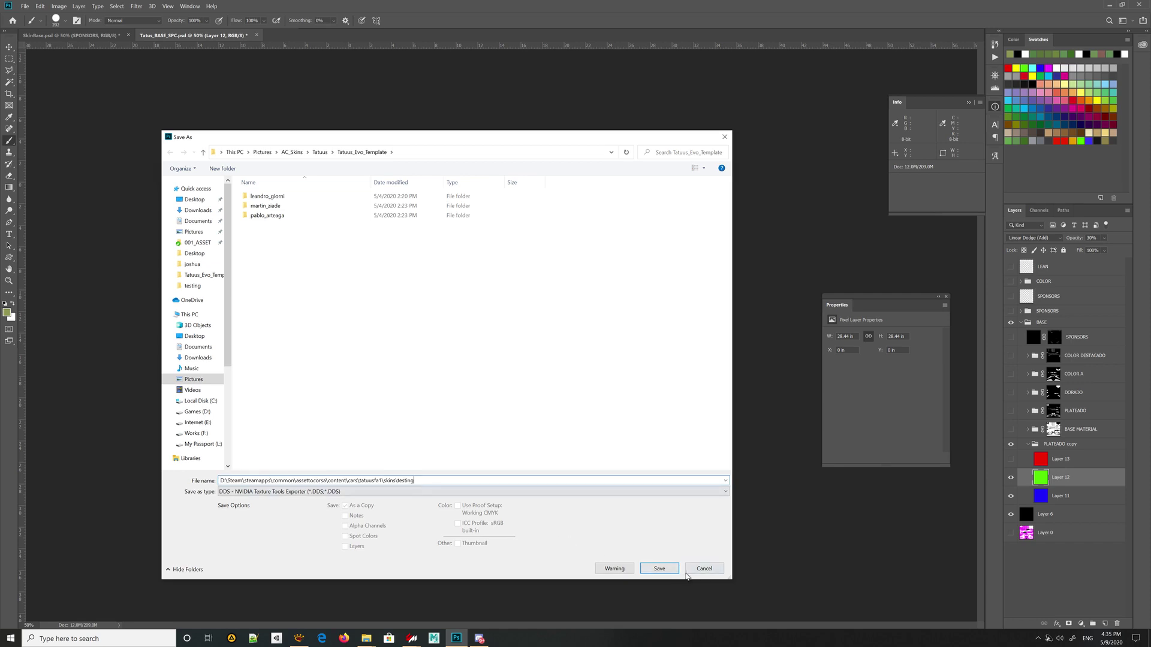
key(Return)
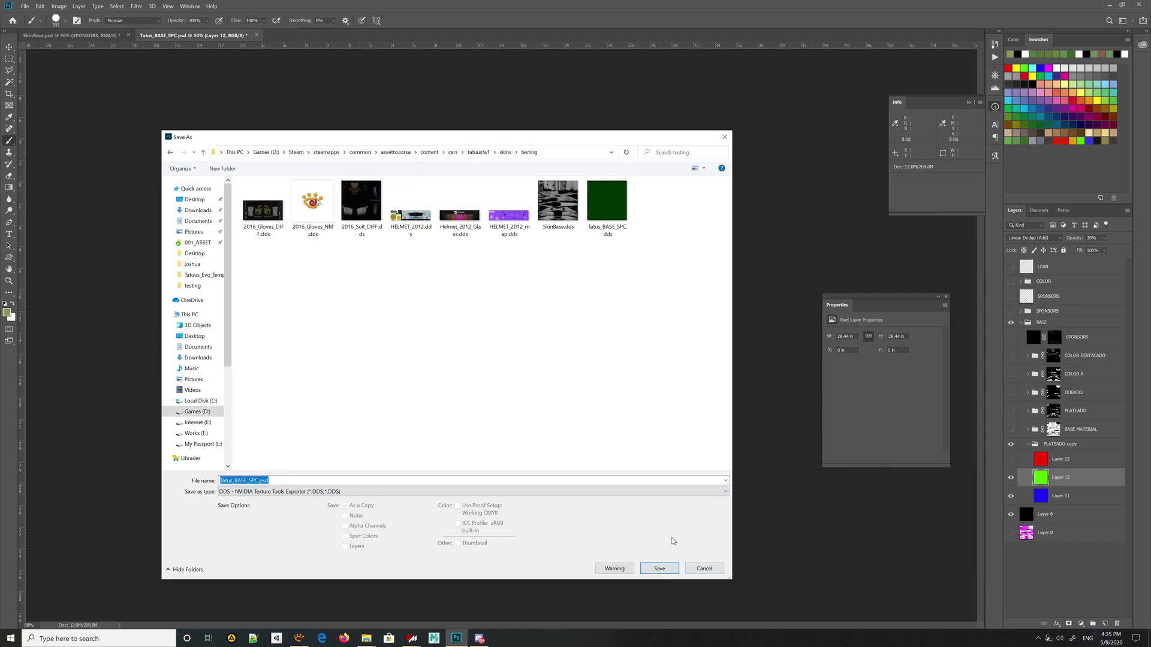
double_click(607, 201)
click(603, 321)
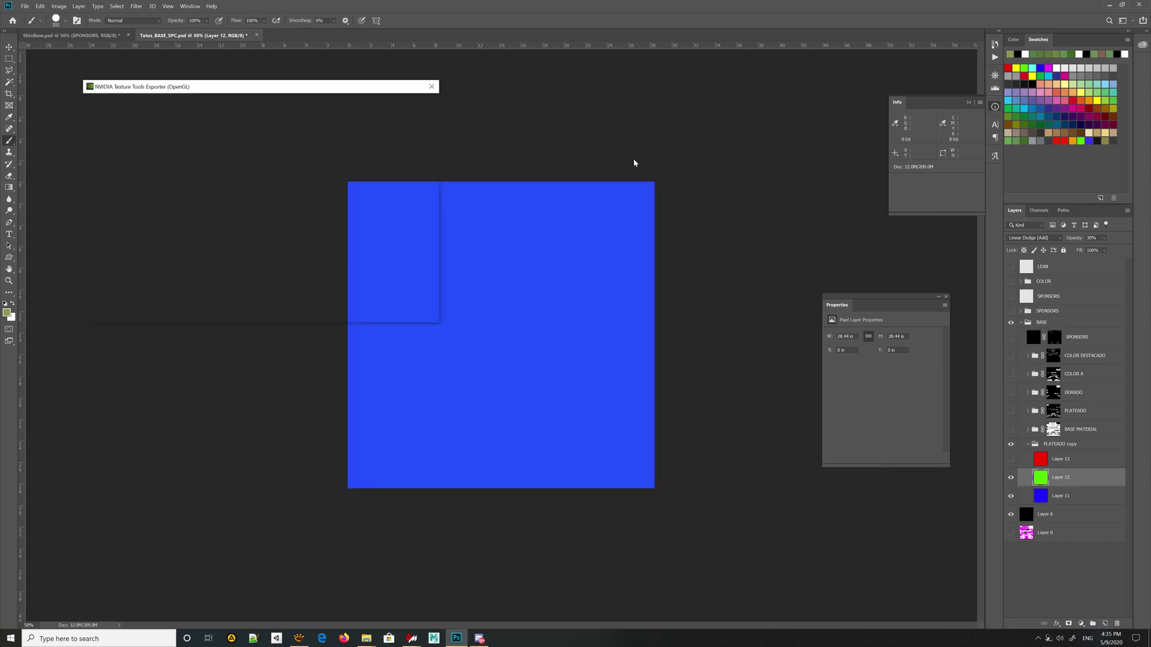
click(416, 317)
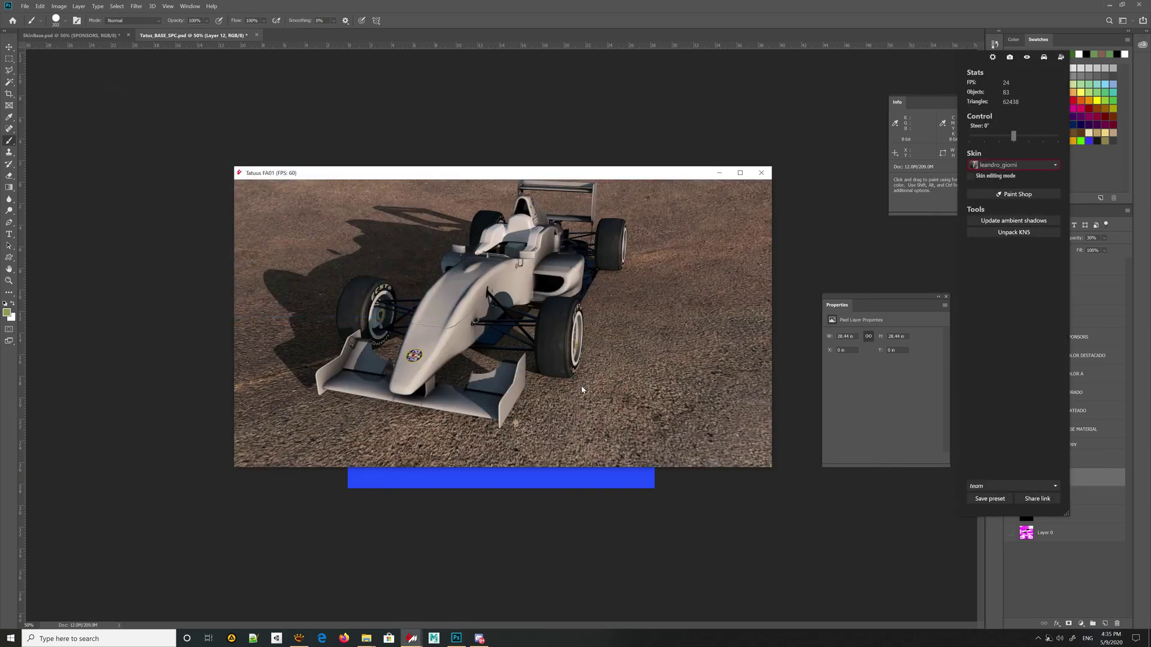
drag(581, 390, 530, 287)
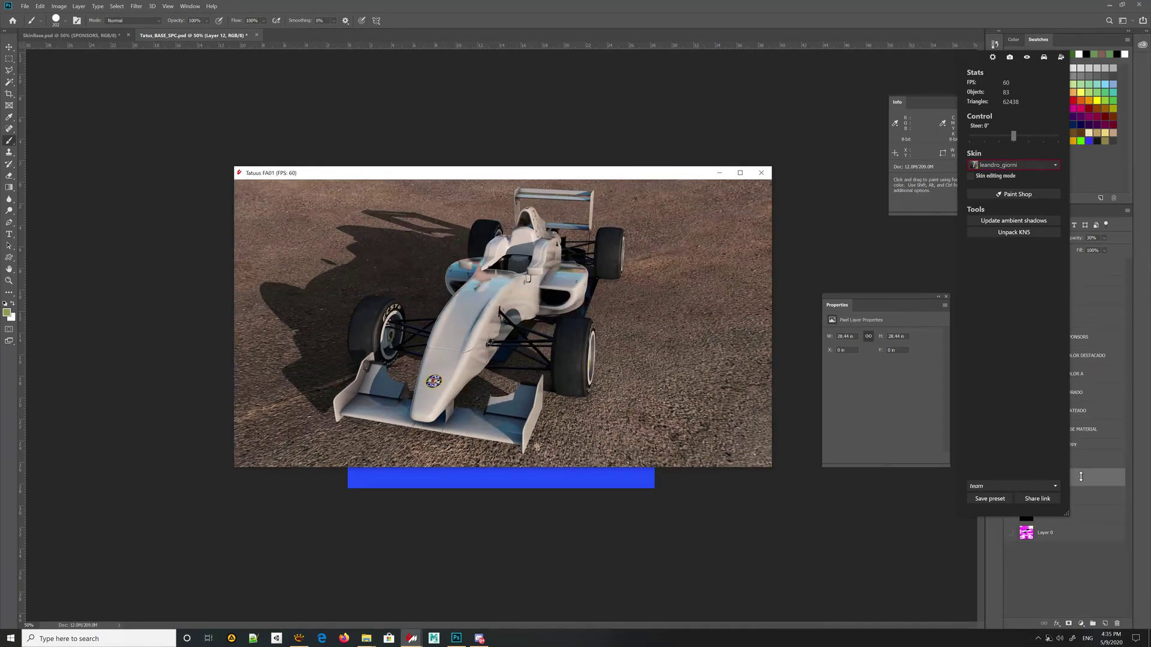
drag(488, 324, 615, 323)
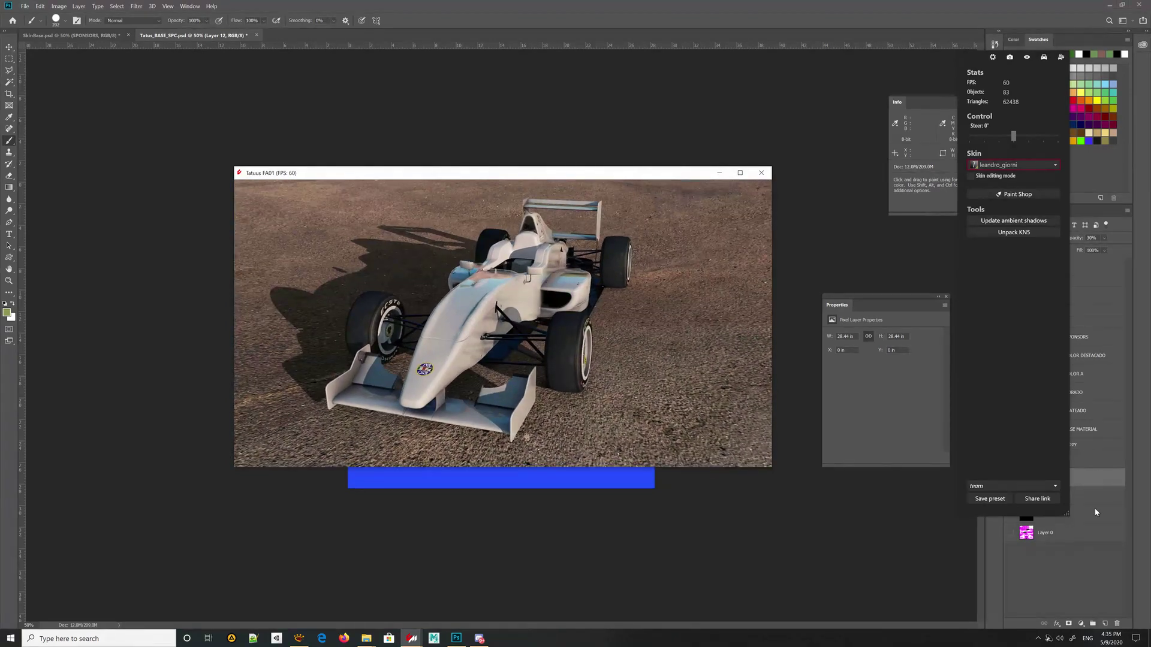
Return to Photoshop, show the red Layer 13, and hide the green Layer 12 and blue Layer 11.
click(1103, 464)
click(1036, 457)
click(1011, 460)
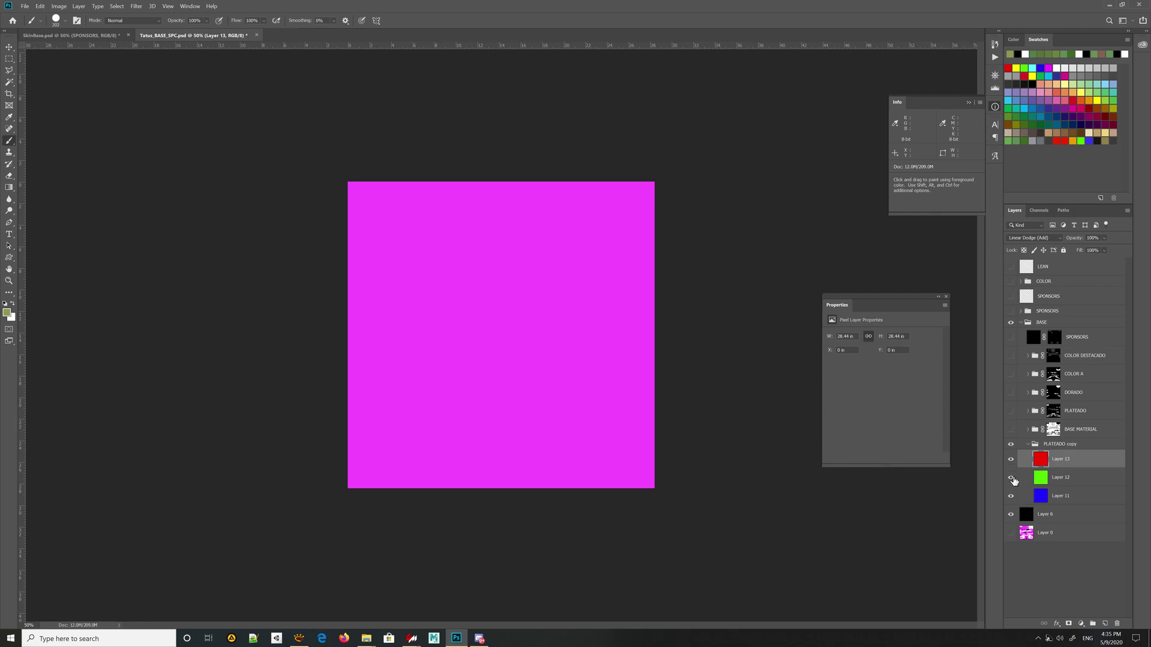
click(1011, 495)
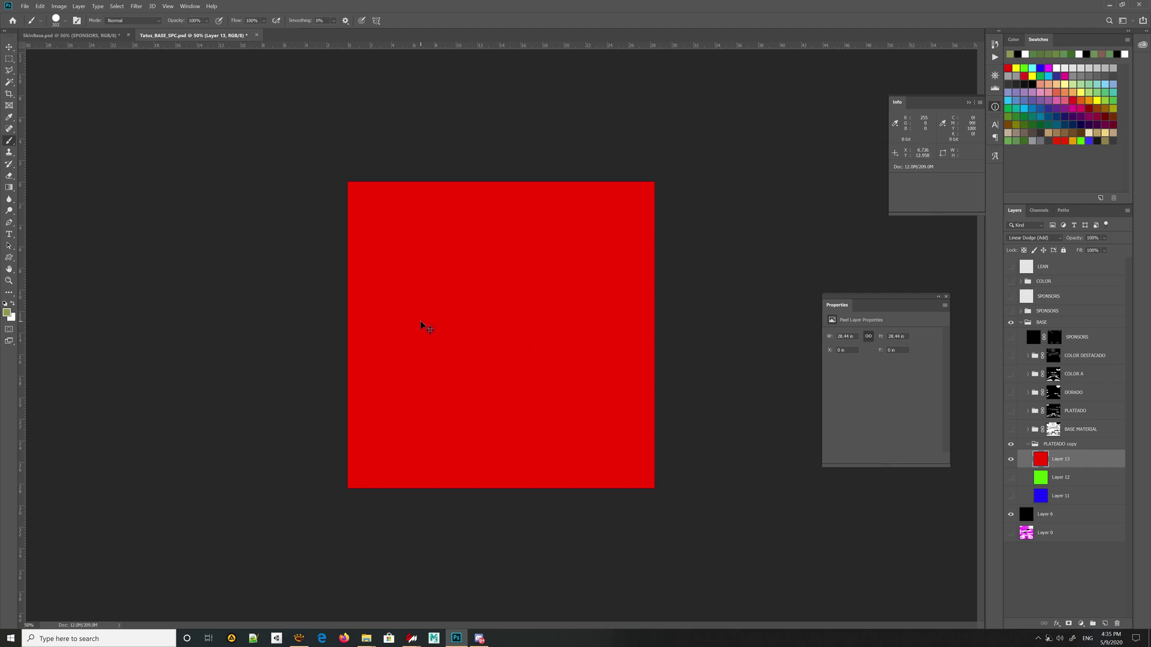
Export the pure red texture as DDS with the NVIDIA exporter, replacing Tatus_BASE_SPC.dds in the tatuusfa1\skins\testing folder.
key(ctrl+shift+s)
click(294, 493)
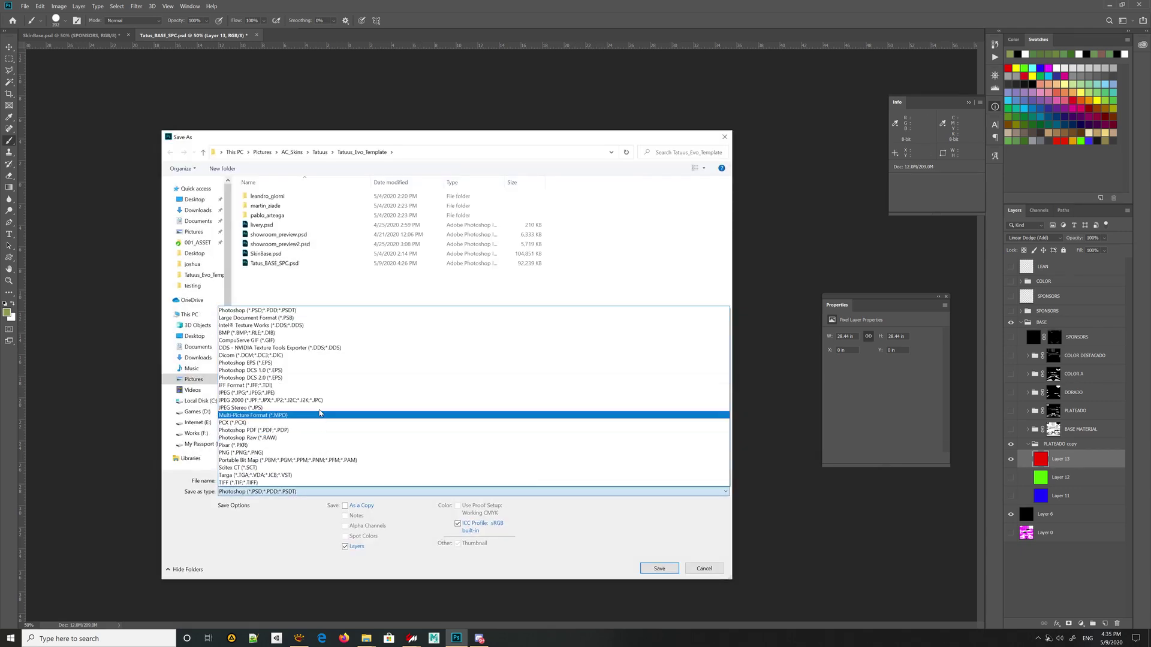
click(333, 348)
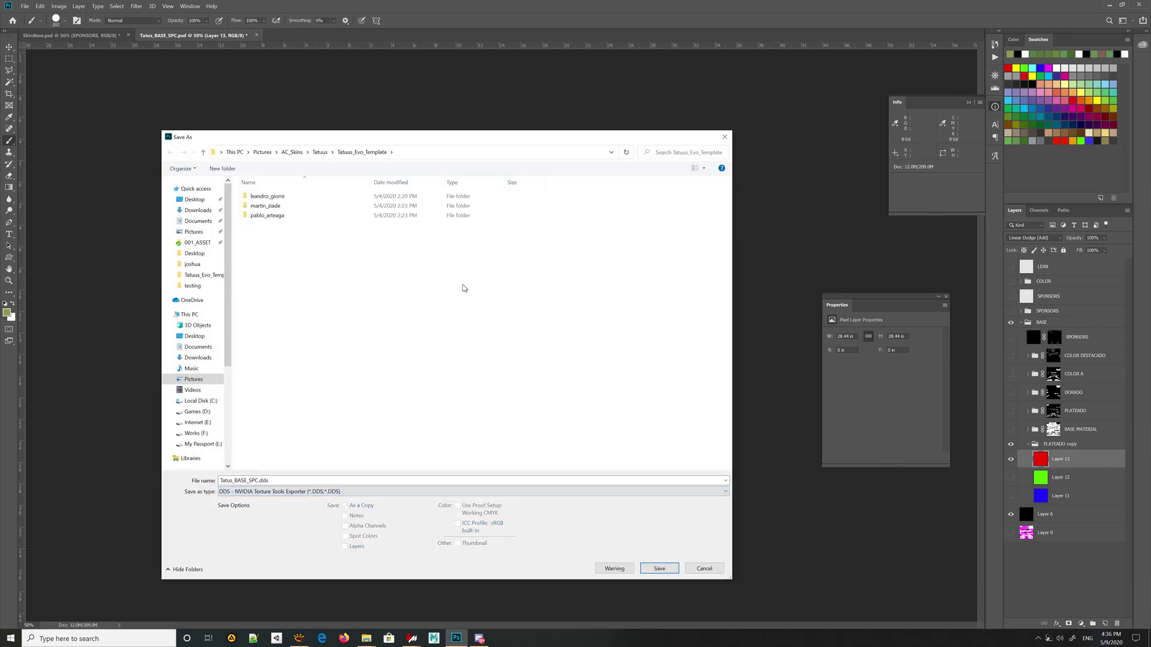
click(359, 481)
key(ctrl+a)
text(D:\Steam\steamapps\common\assettocorsa\content\cars\tatuusfa1\skins\testing)
click(659, 568)
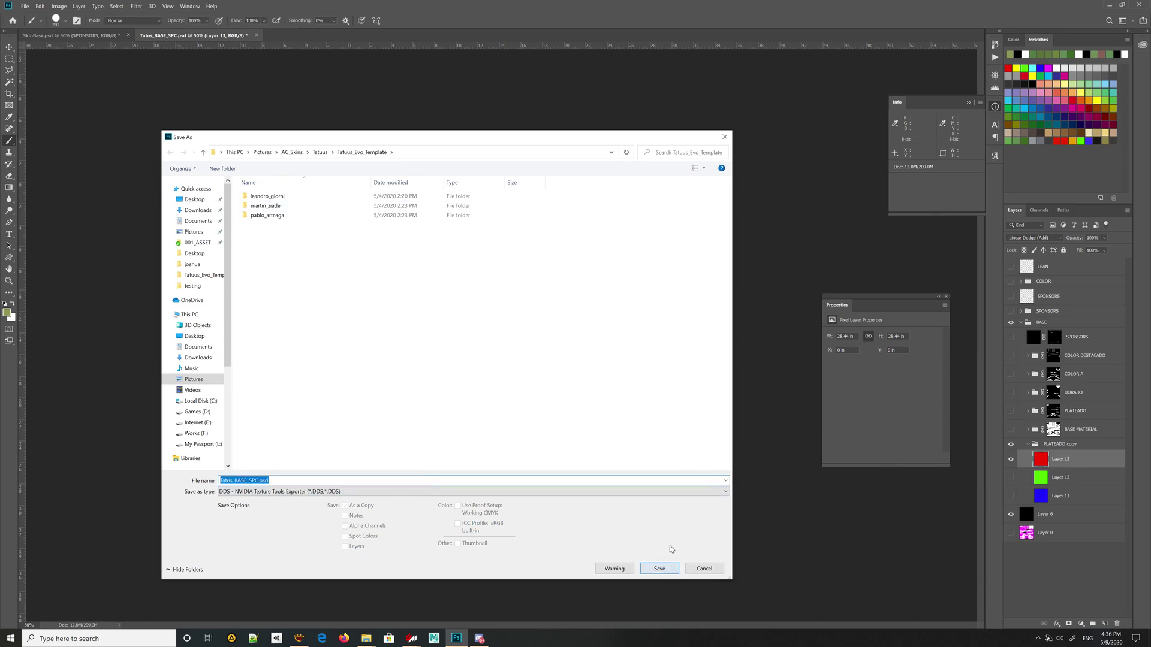
double_click(606, 201)
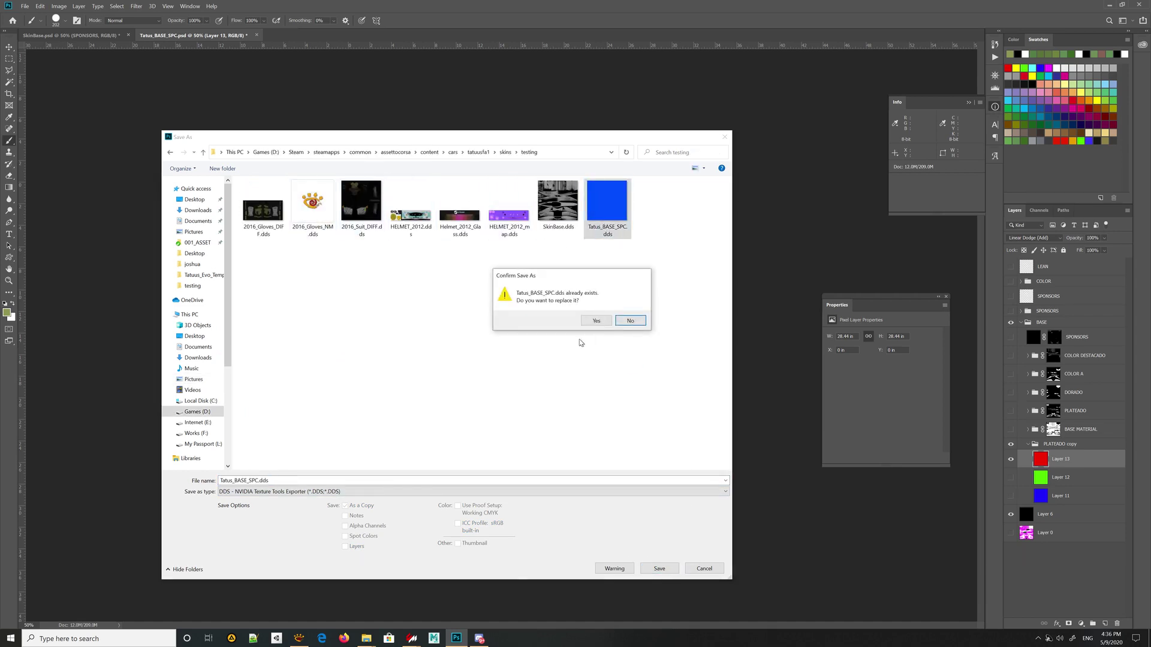
click(592, 319)
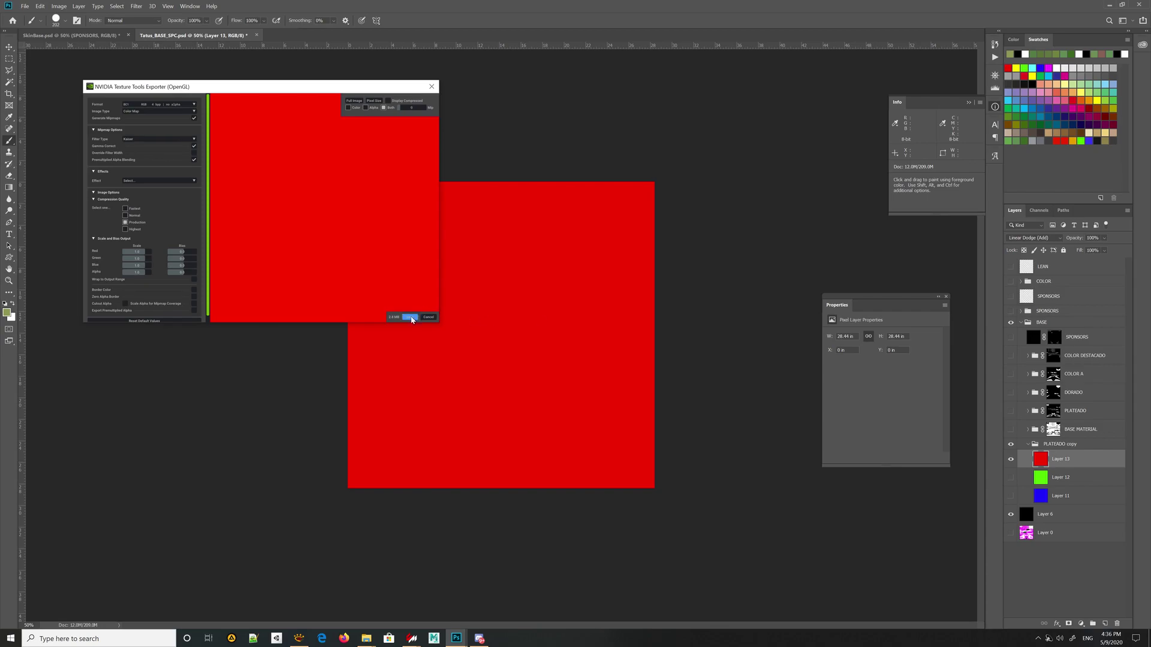
click(409, 317)
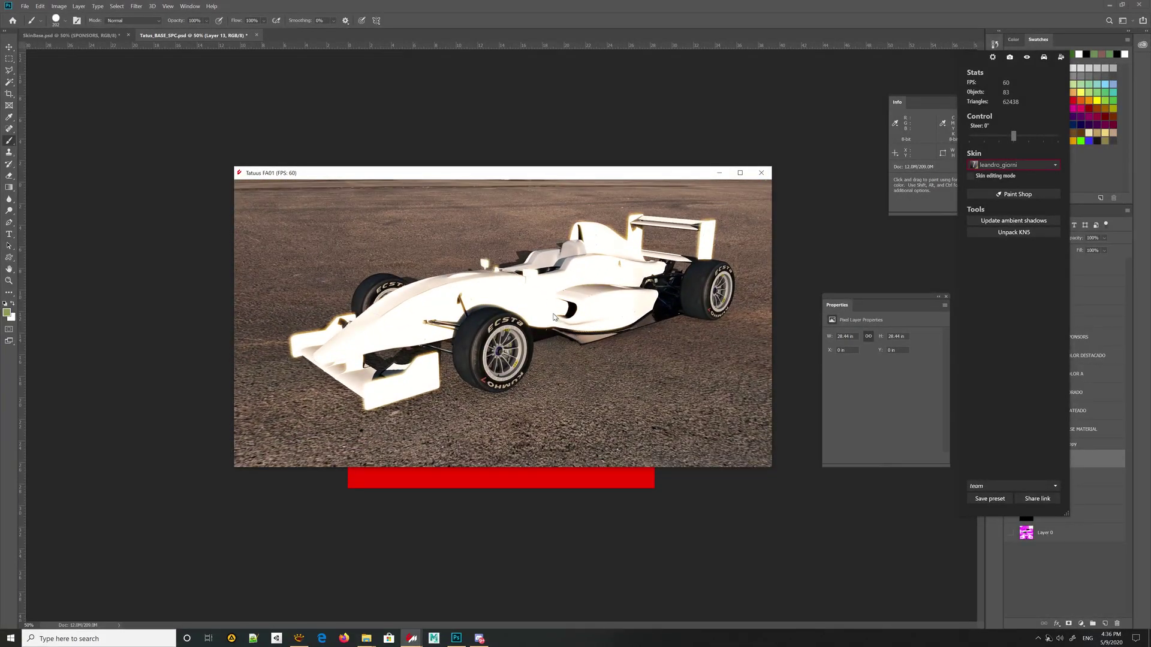
Back in Photoshop, hide the red Layer 13 and the PLATEADO copy group, and show the DORADO group inside BASE.
click(1074, 574)
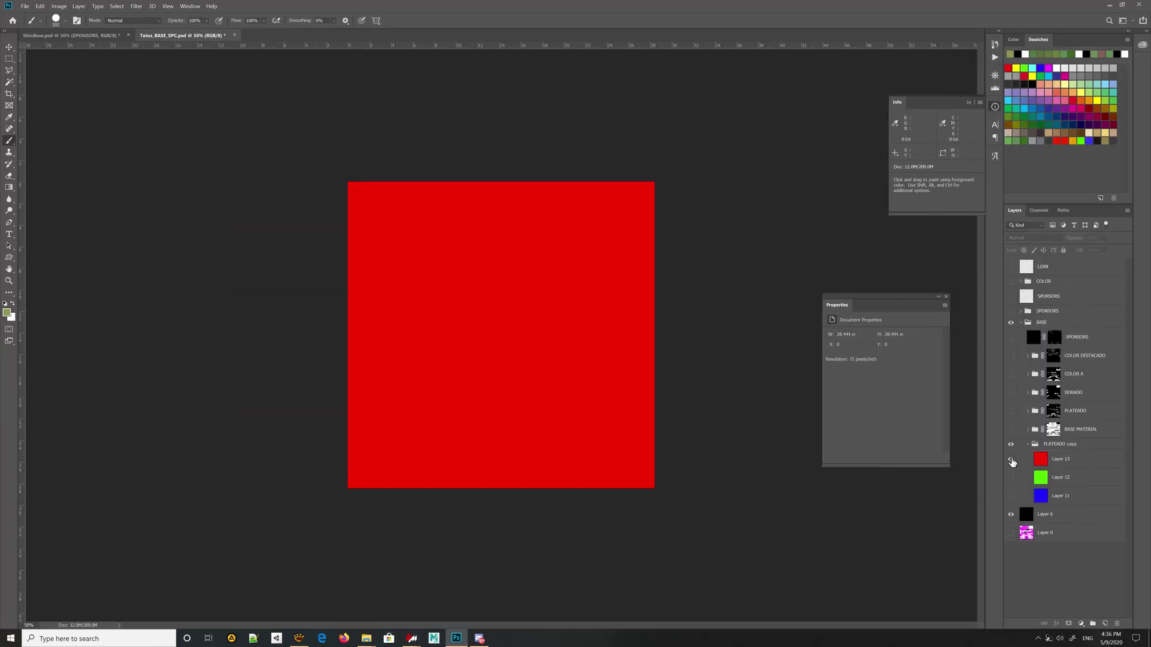
click(1011, 459)
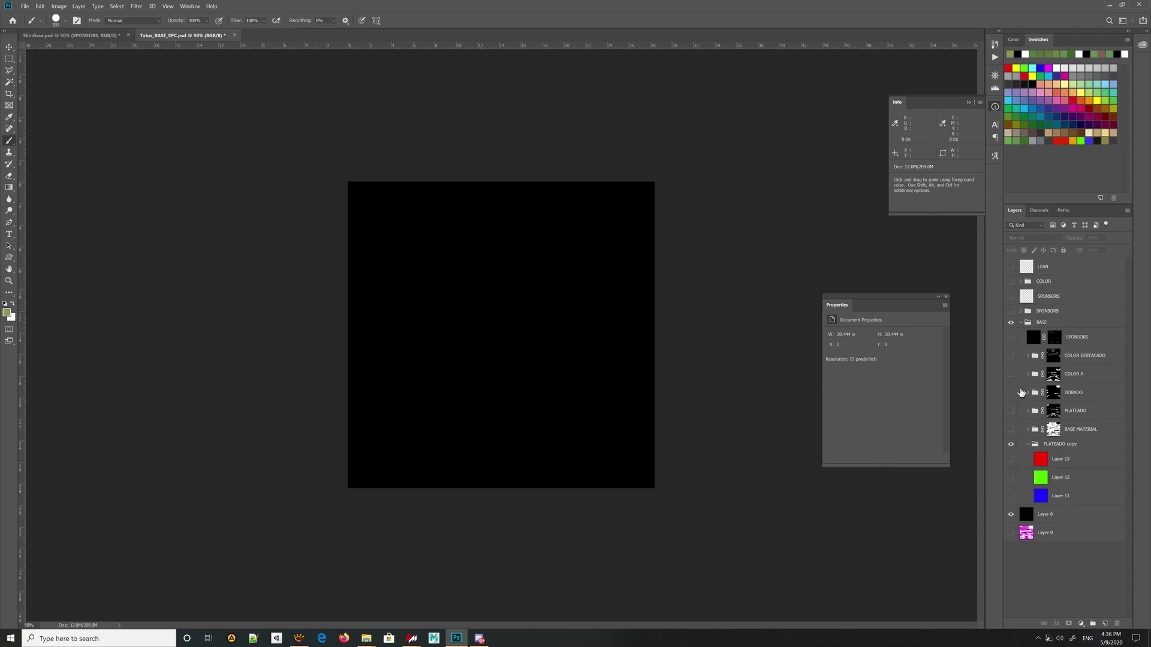
click(1011, 393)
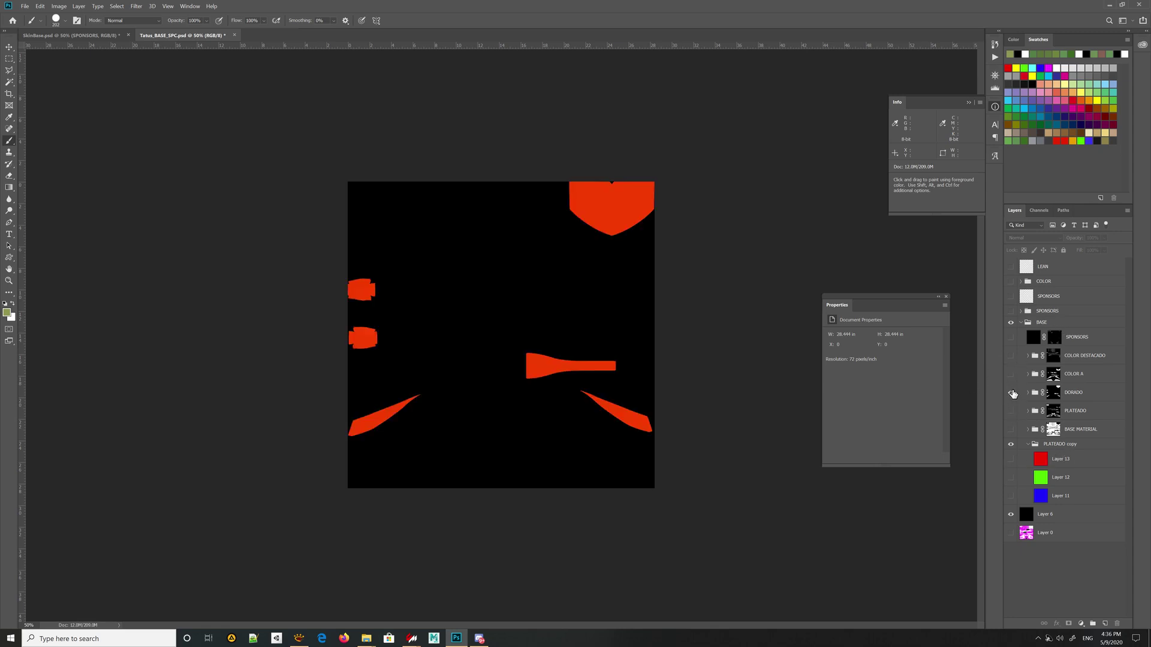
click(1027, 393)
click(1027, 393)
click(1079, 394)
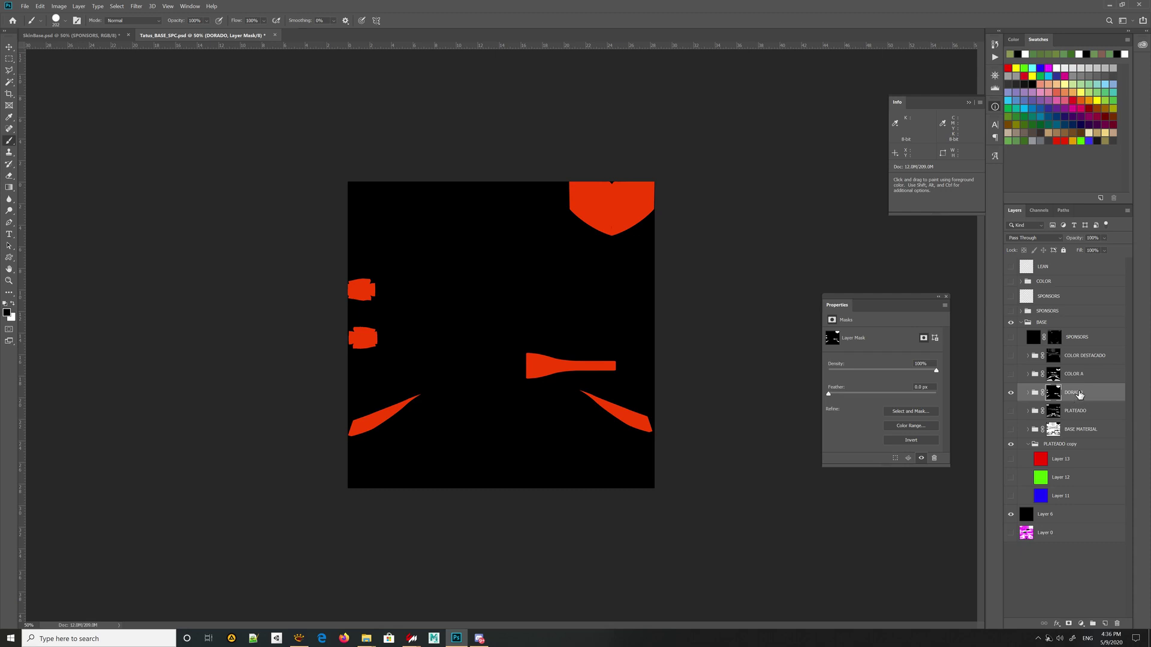
click(1011, 444)
click(1029, 445)
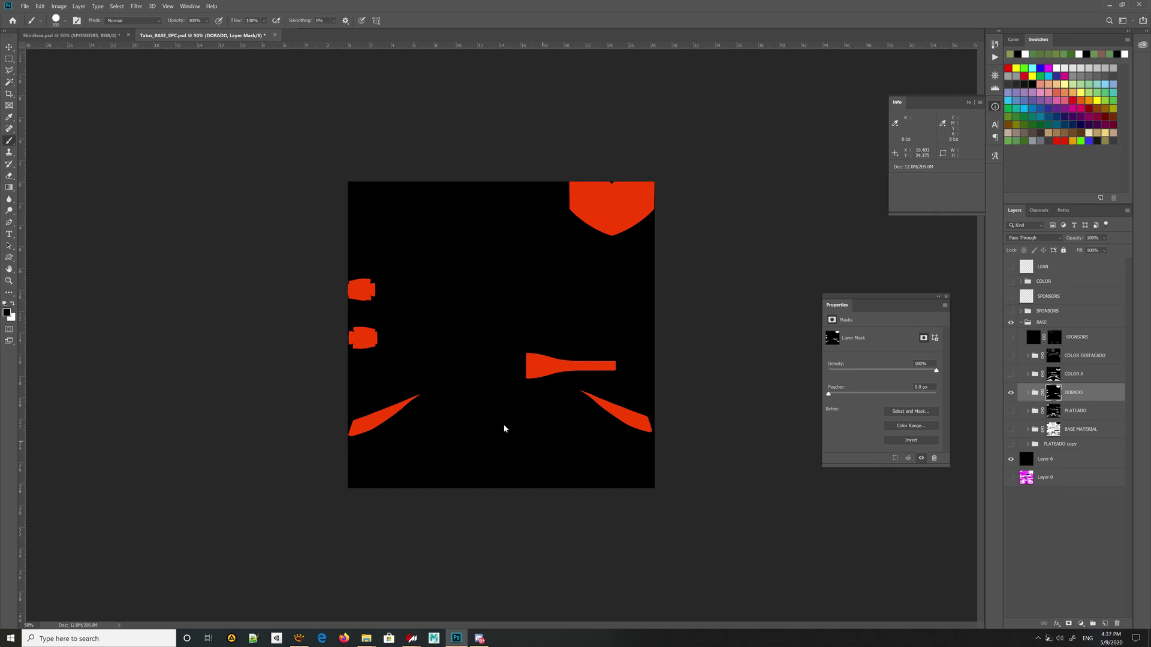
Export the texture with the DORADO areas as DDS using the NVIDIA exporter, replacing Tatus_BASE_SPC.dds in the tatuusfa1\skins\testing folder.
key(ctrl+shift+s)
click(242, 480)
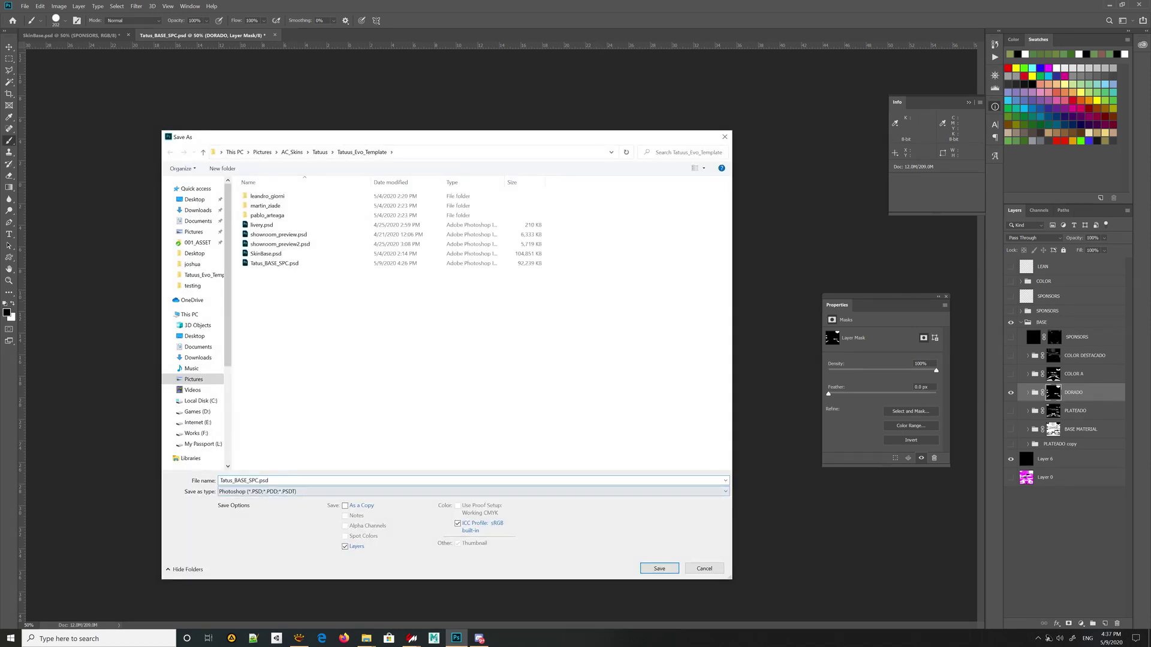
double_click(243, 480)
text(D:\Steam\steamapps\common\assettocorsa\content\cars\tatuusfa1\skins\testing)
key(Return)
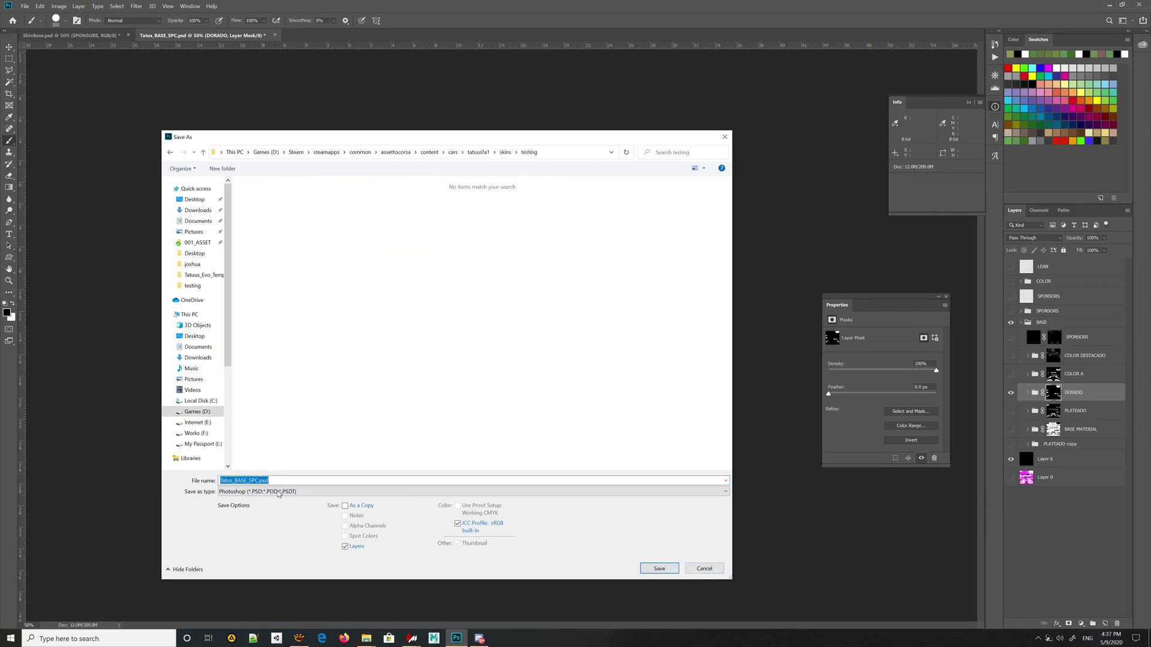
click(290, 492)
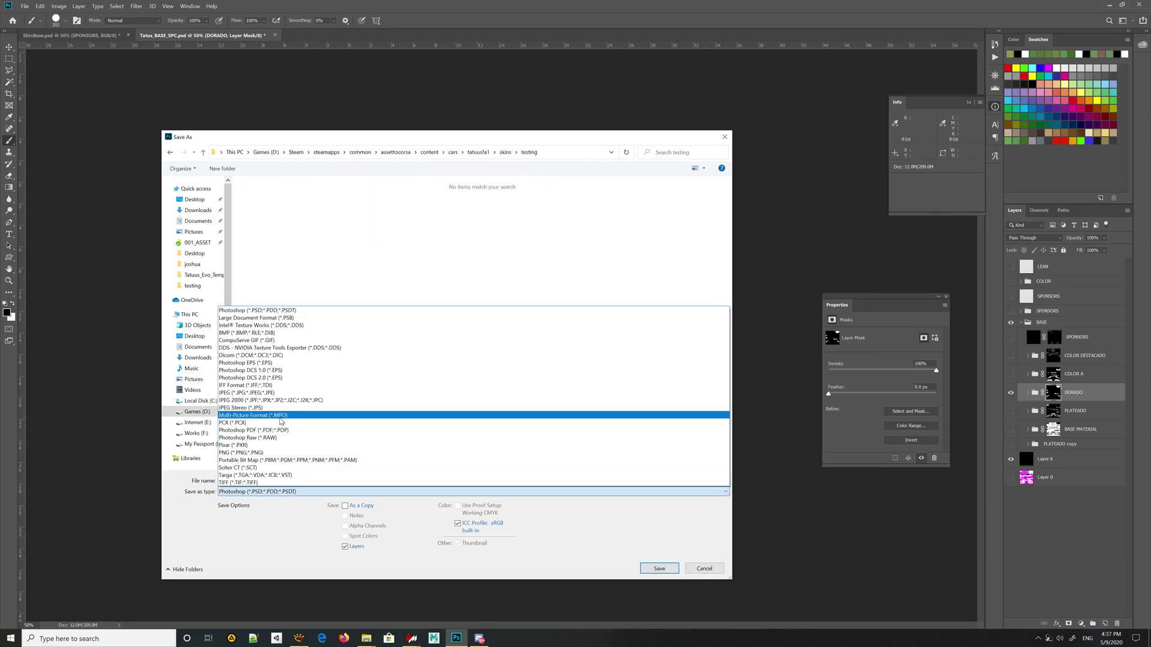
click(340, 348)
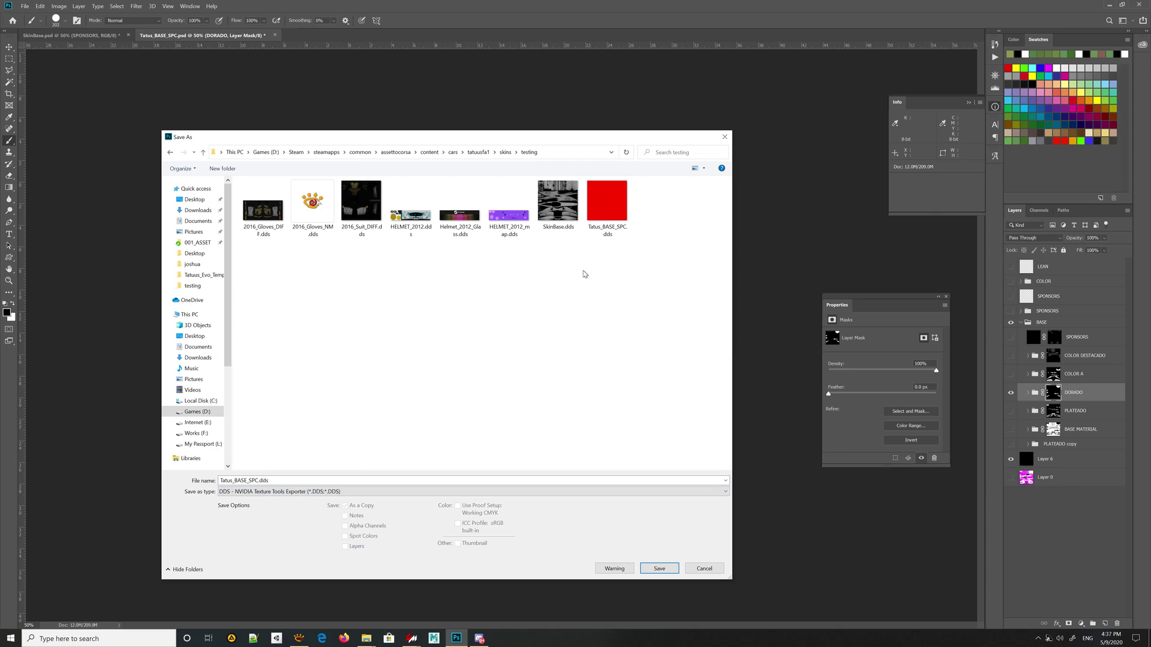
double_click(600, 227)
click(597, 318)
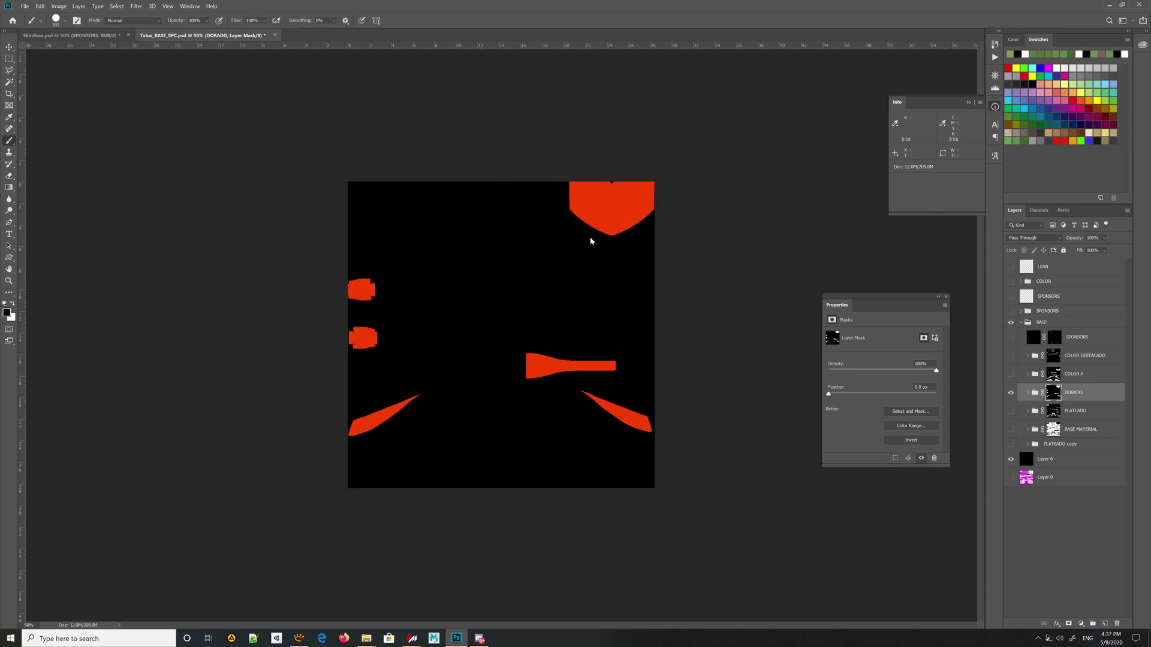
Switch to the showroom and inspect the car's nose and bodywork with the DORADO texture.
key(alt+Tab)
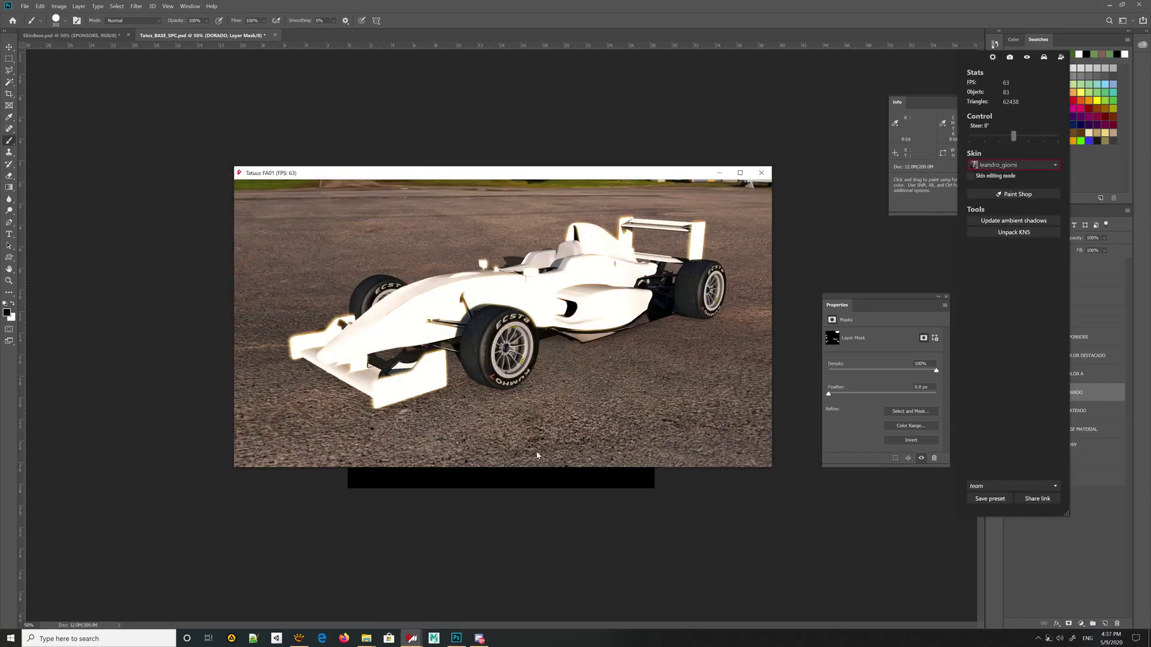
drag(537, 456, 665, 339)
drag(516, 295, 601, 387)
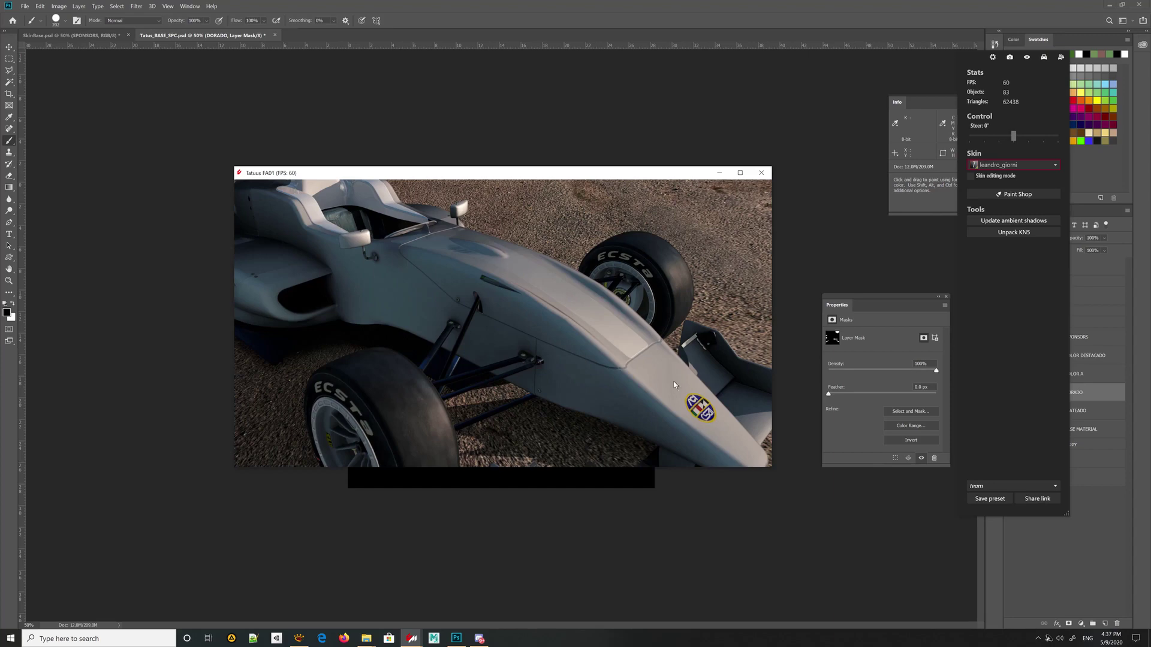
Inspect the car's bodywork from the side, the front and the nose to judge the DORADO texture's reflections.
drag(674, 385, 522, 370)
drag(561, 414, 351, 322)
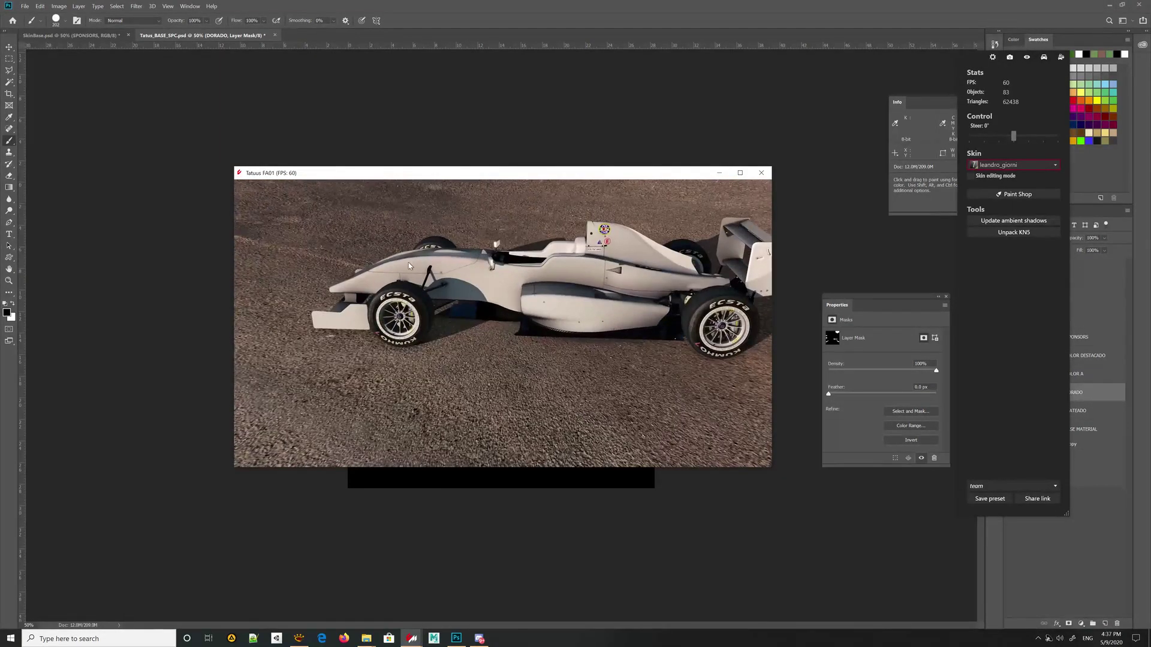
scroll(471, 277, down, 3)
scroll(500, 371, up, 3)
drag(500, 370, 560, 289)
scroll(514, 344, up, 3)
scroll(586, 292, down, 3)
scroll(587, 292, up, 3)
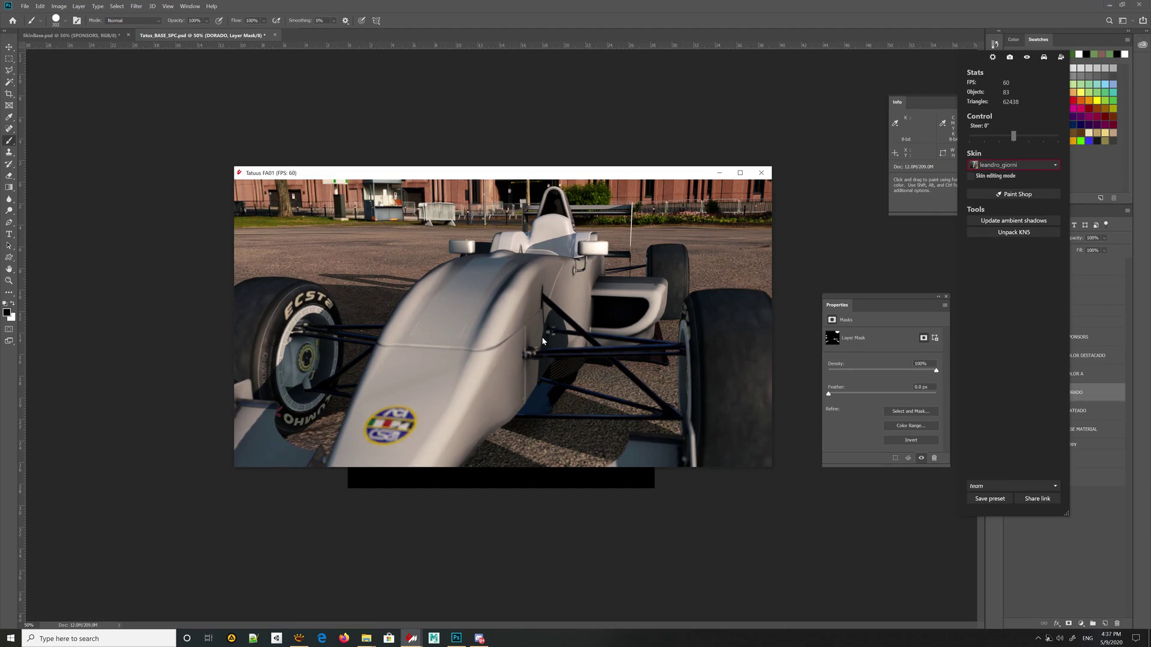
drag(522, 312, 571, 327)
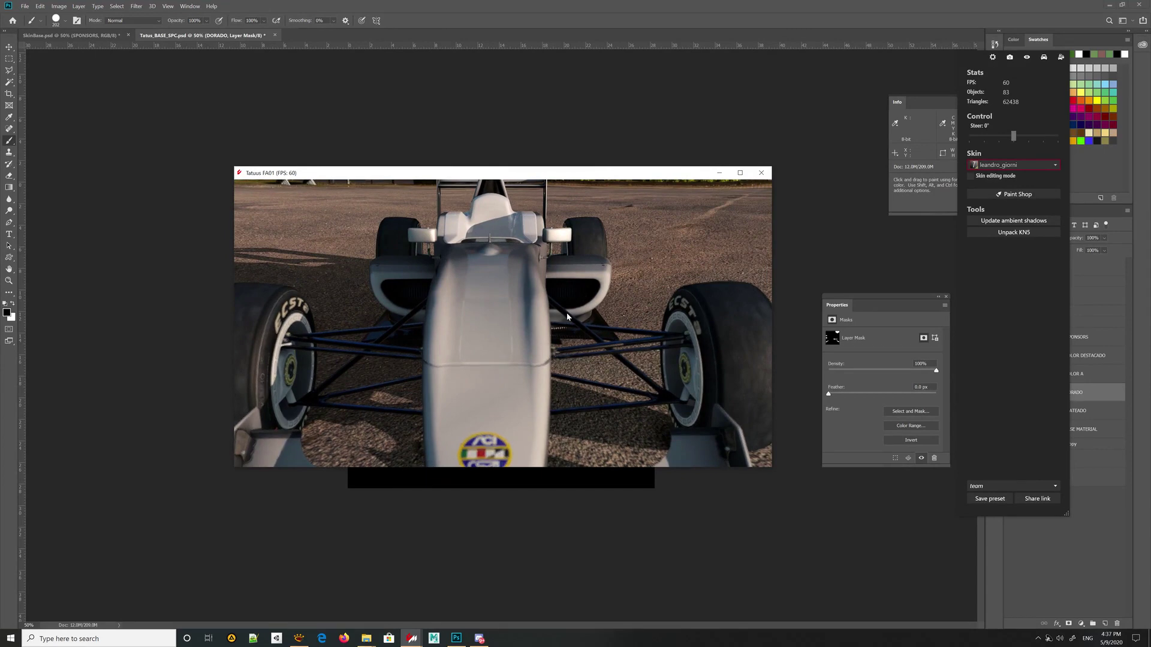
mouse_move(566, 316)
mouse_down()
mouse_move(626, 312)
mouse_move(510, 312)
mouse_move(531, 328)
mouse_move(512, 344)
mouse_move(495, 330)
mouse_move(562, 313)
mouse_up()
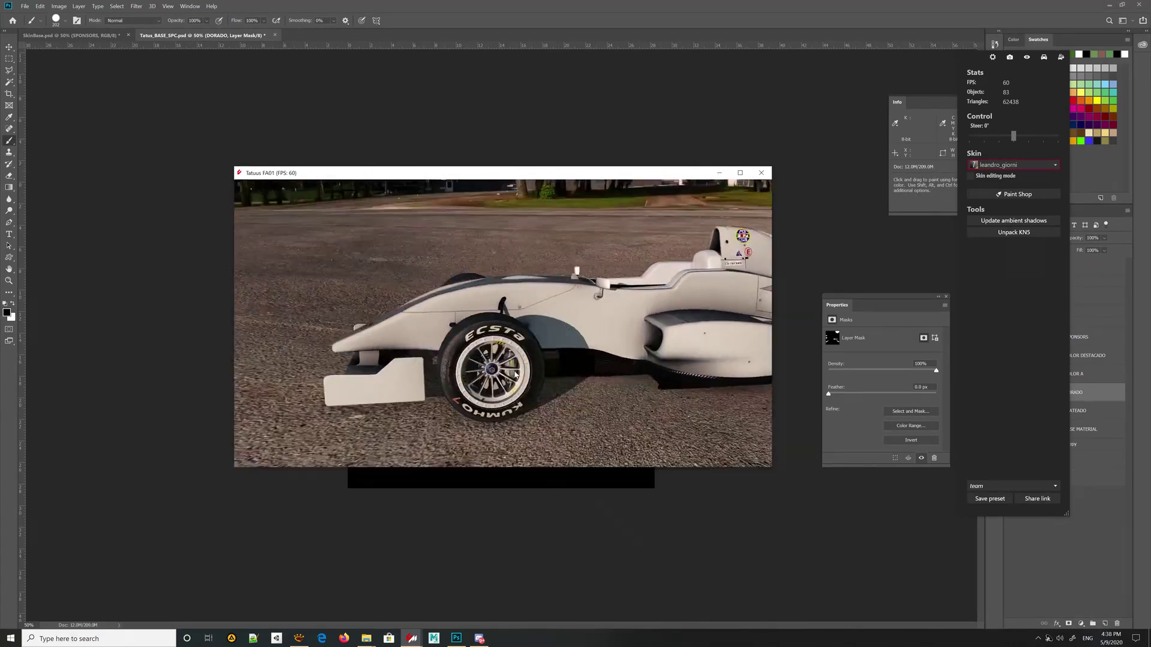
Switch to Photoshop, hide the DORADO group and select the SPONSORS layer inside BASE.
click(462, 582)
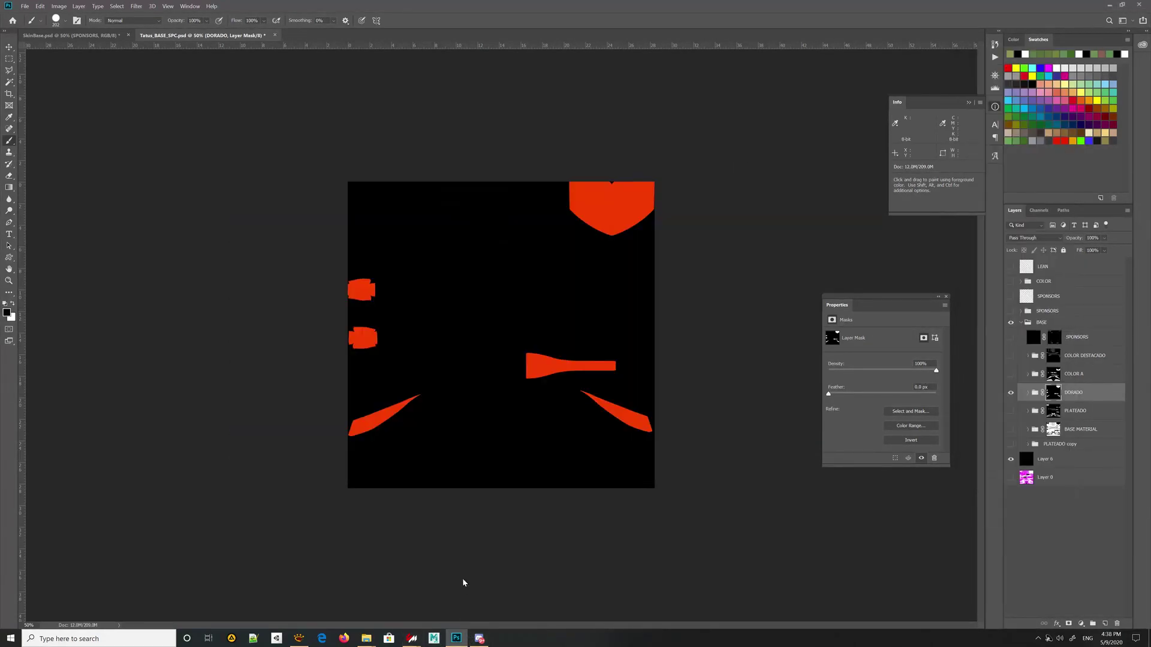
click(1011, 393)
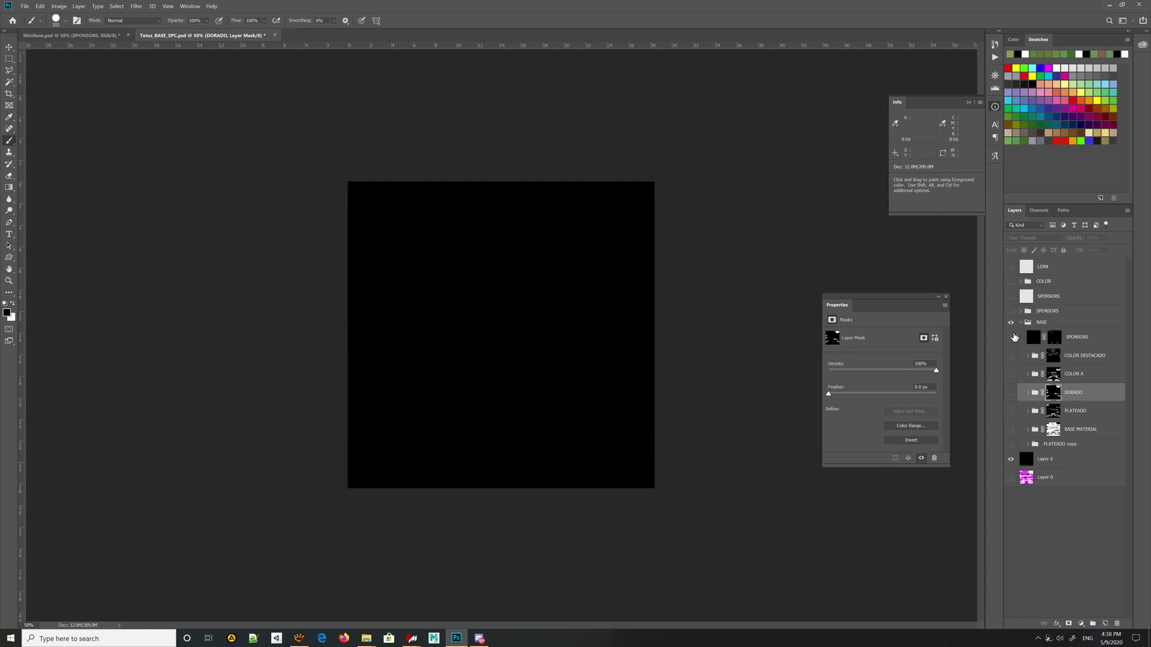
click(1011, 339)
click(1011, 337)
click(1074, 340)
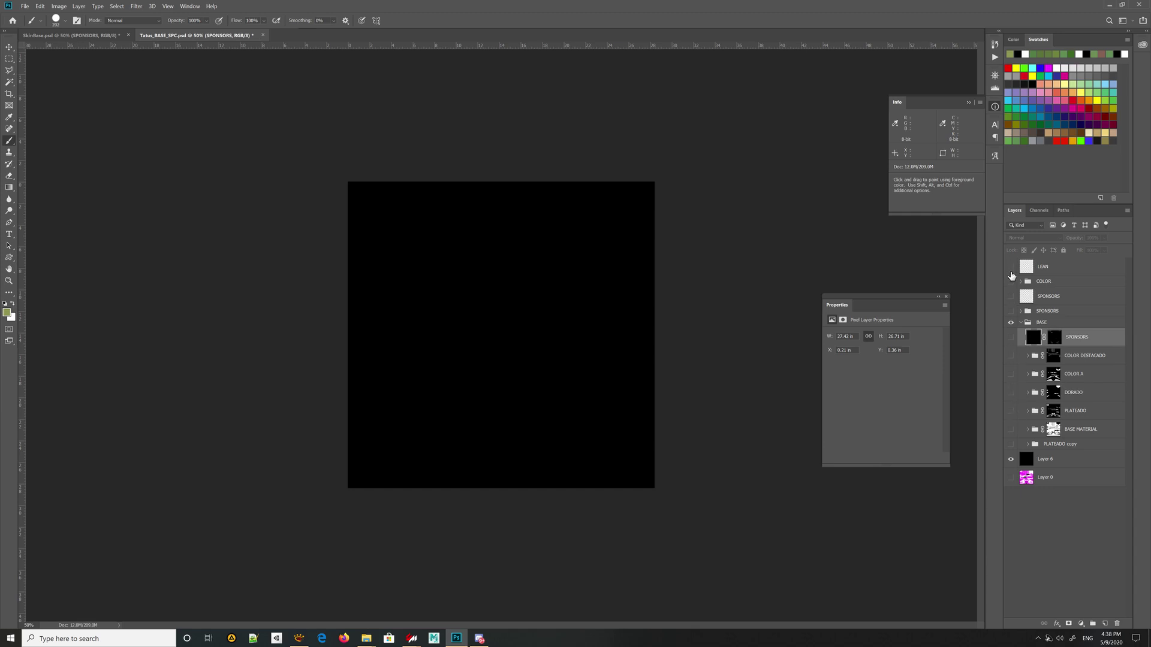
click(1011, 321)
Copy the WIREFRAMES layer from SkinBase.psd into Tatus_BASE_SPC.psd, placing it above SPONSORS inside BASE.
click(102, 36)
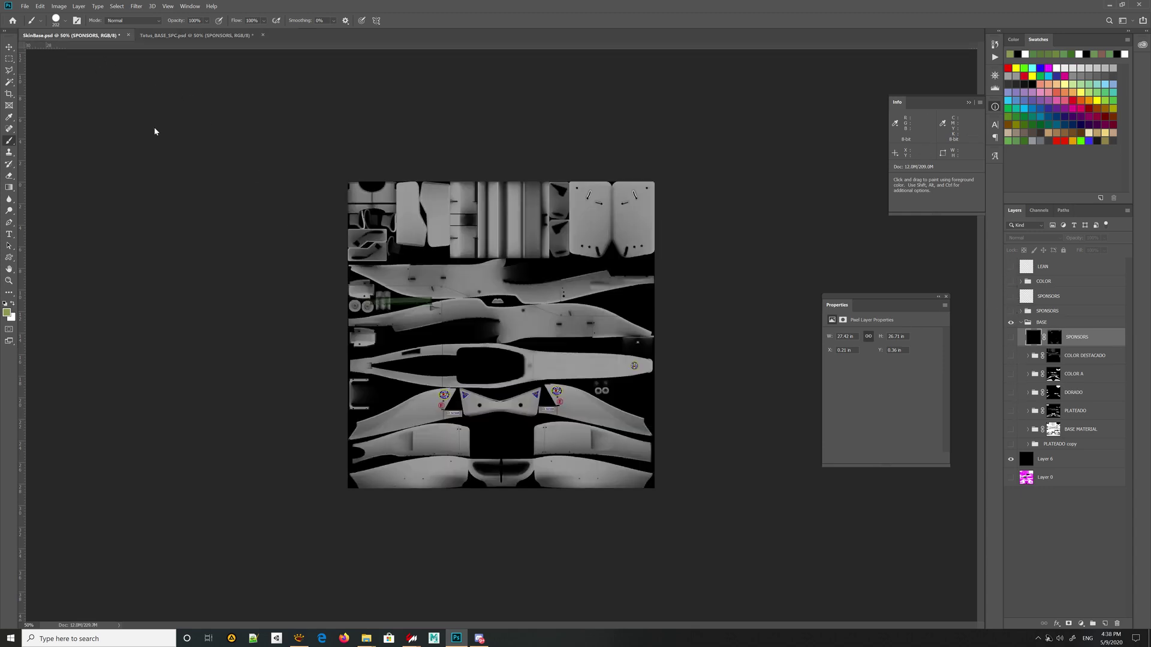
click(1064, 268)
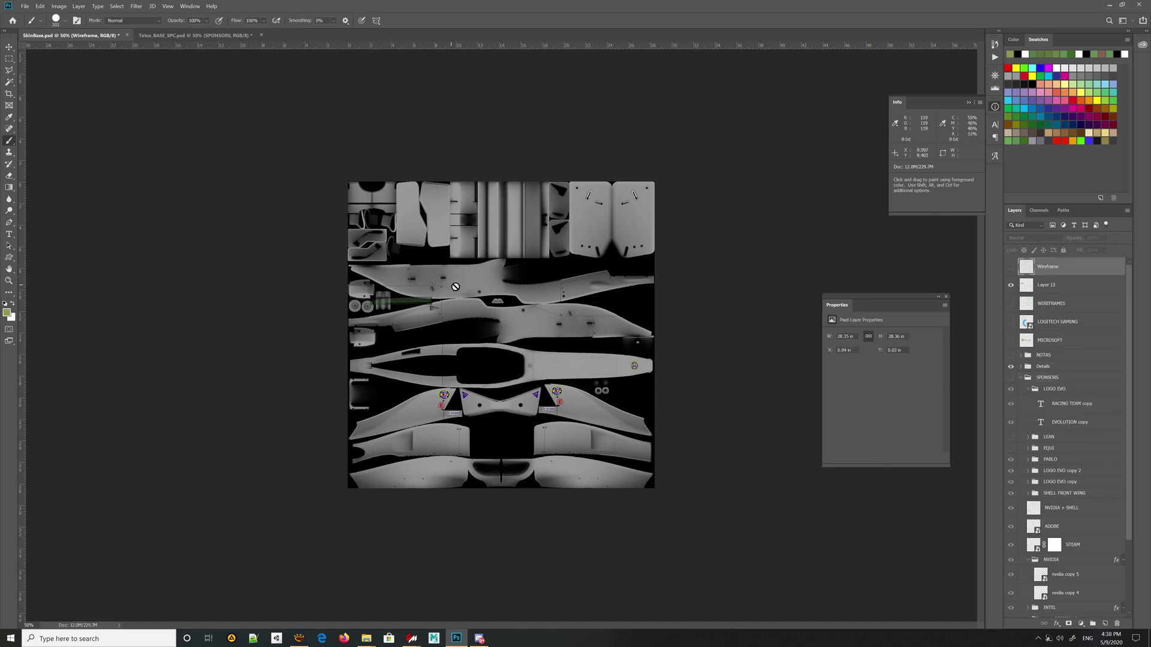
key(v)
click(1052, 287)
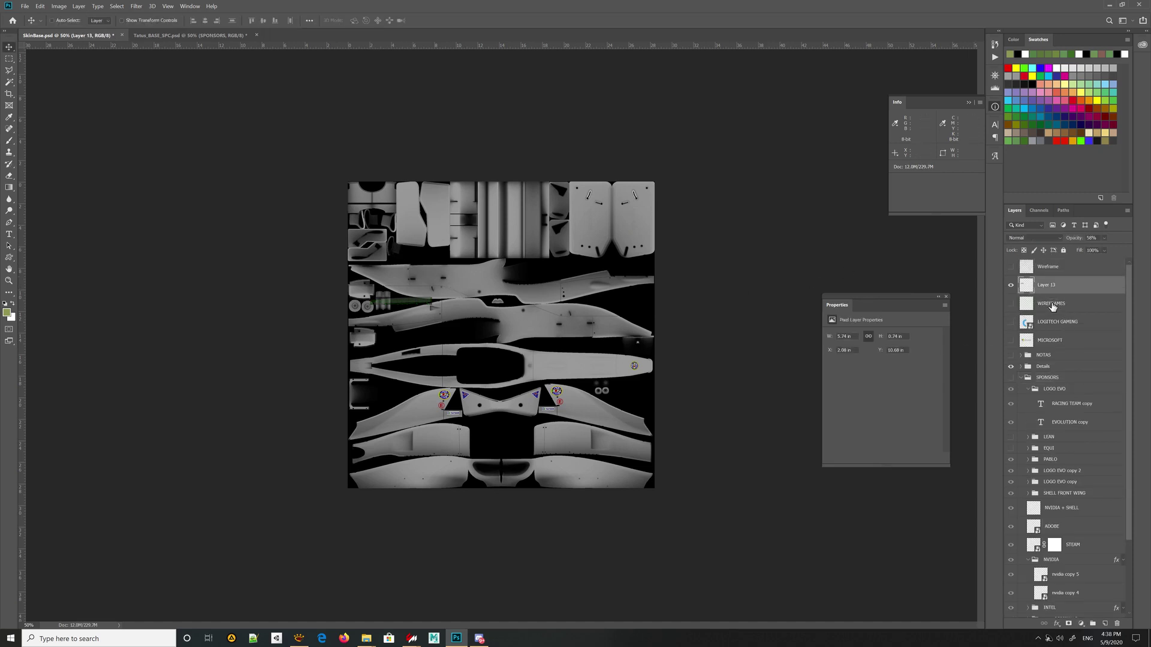
click(1052, 304)
drag(413, 265, 651, 421)
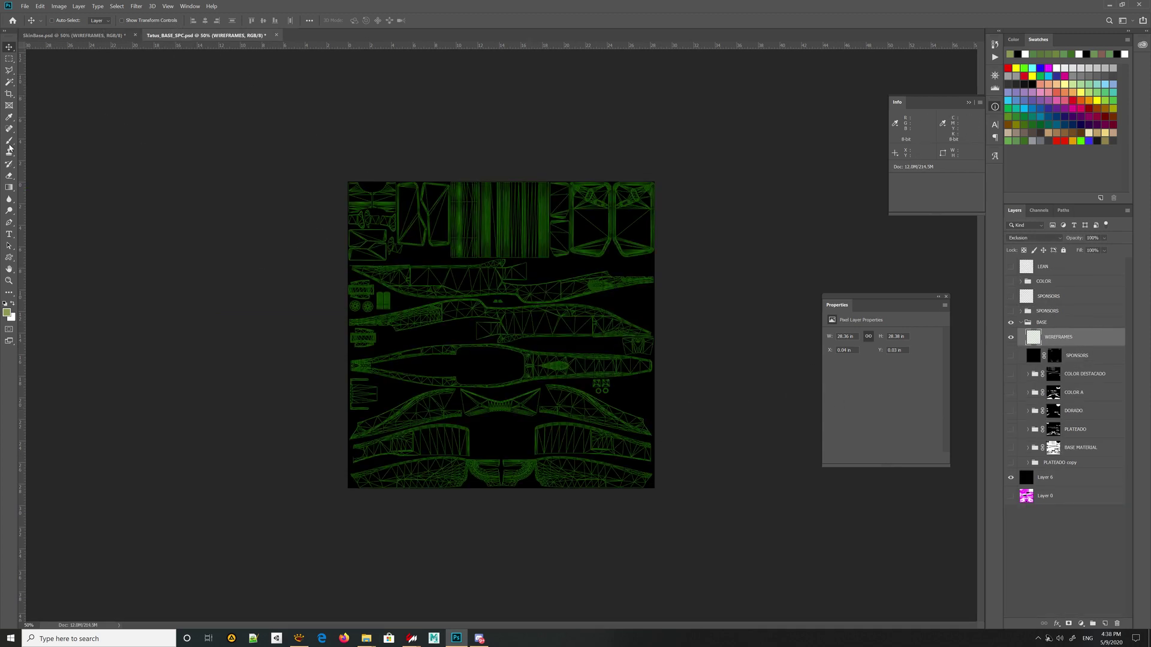
Activate the Brush tool and show the PLATEADO copy group with its red, green and blue layers.
click(9, 142)
key(ctrl+plus)
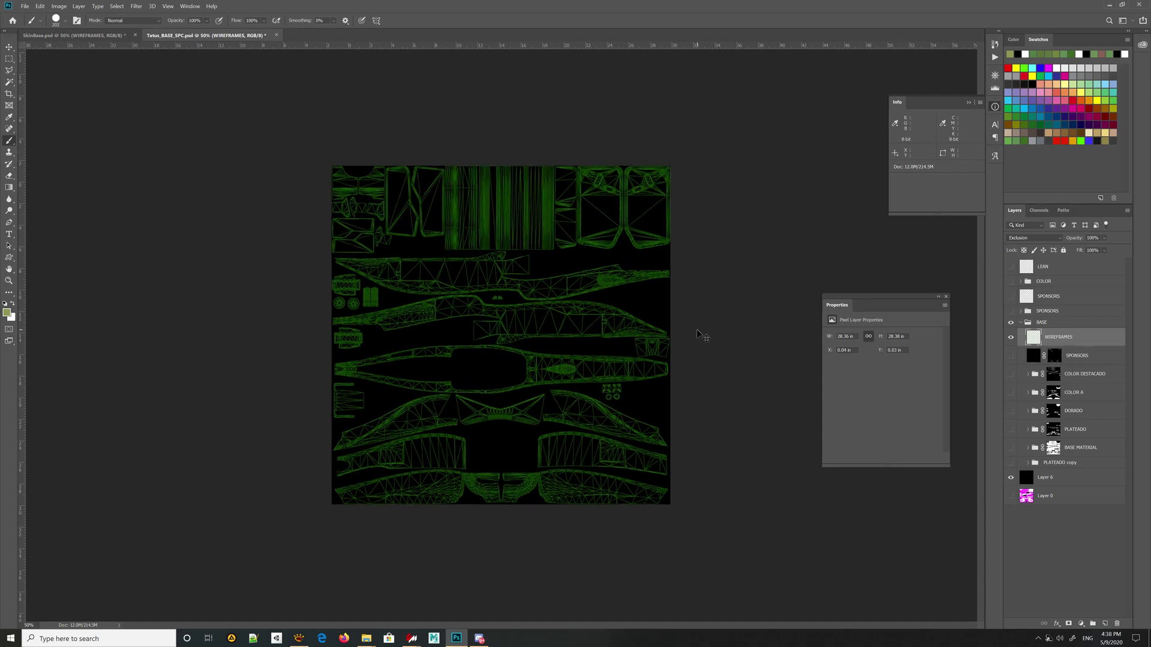
key(ctrl+plus)
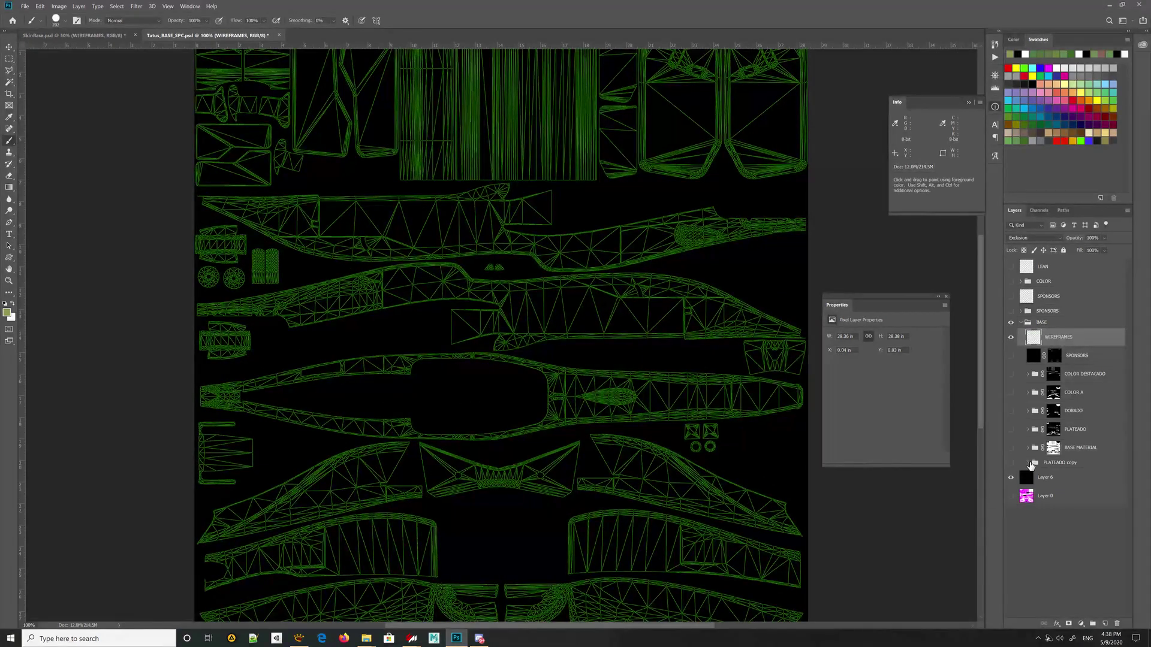
click(1028, 465)
click(1028, 465)
click(1011, 462)
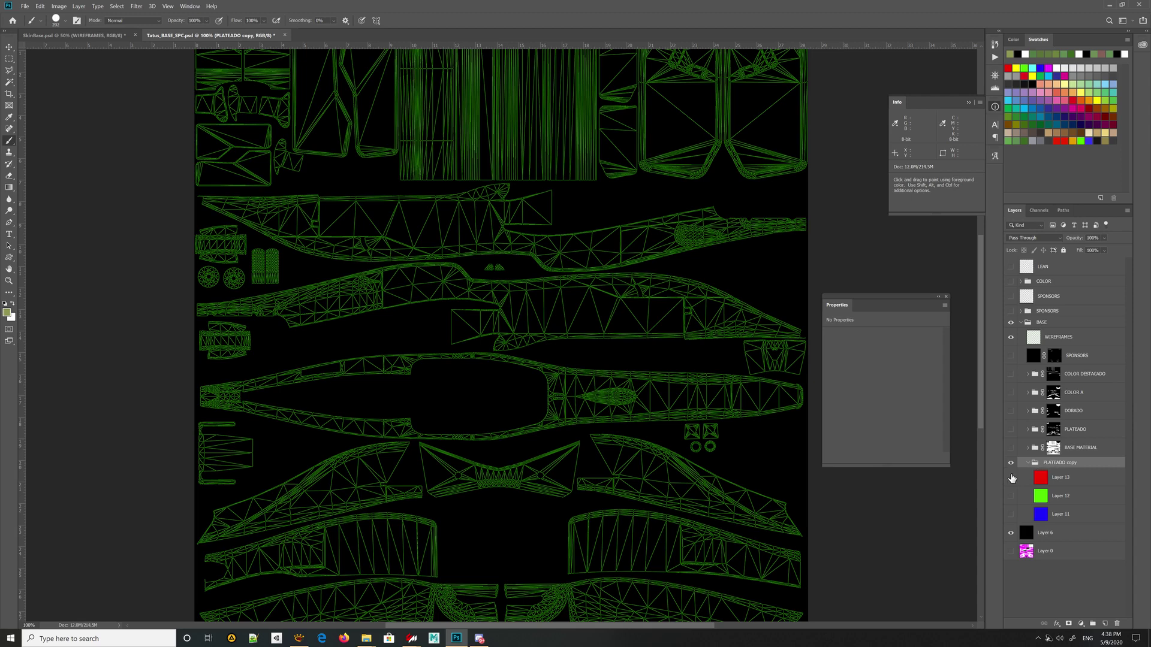
drag(1011, 478, 1011, 515)
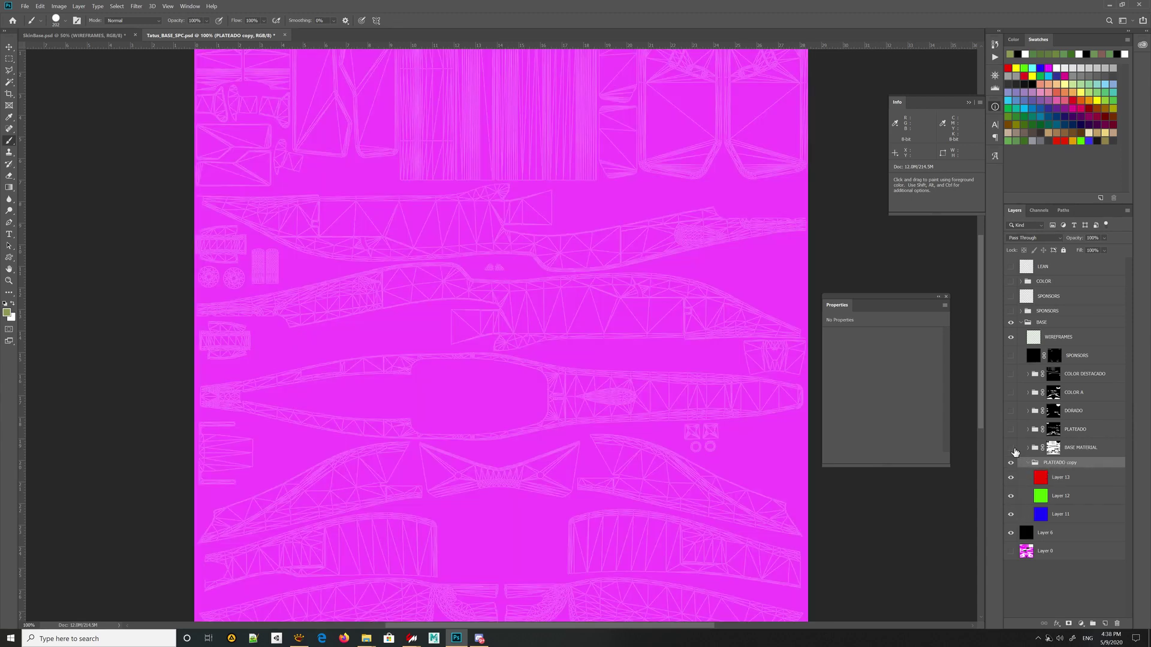
Set the green Layer 12's opacity to 100% in the PLATEADO copy group.
click(1062, 479)
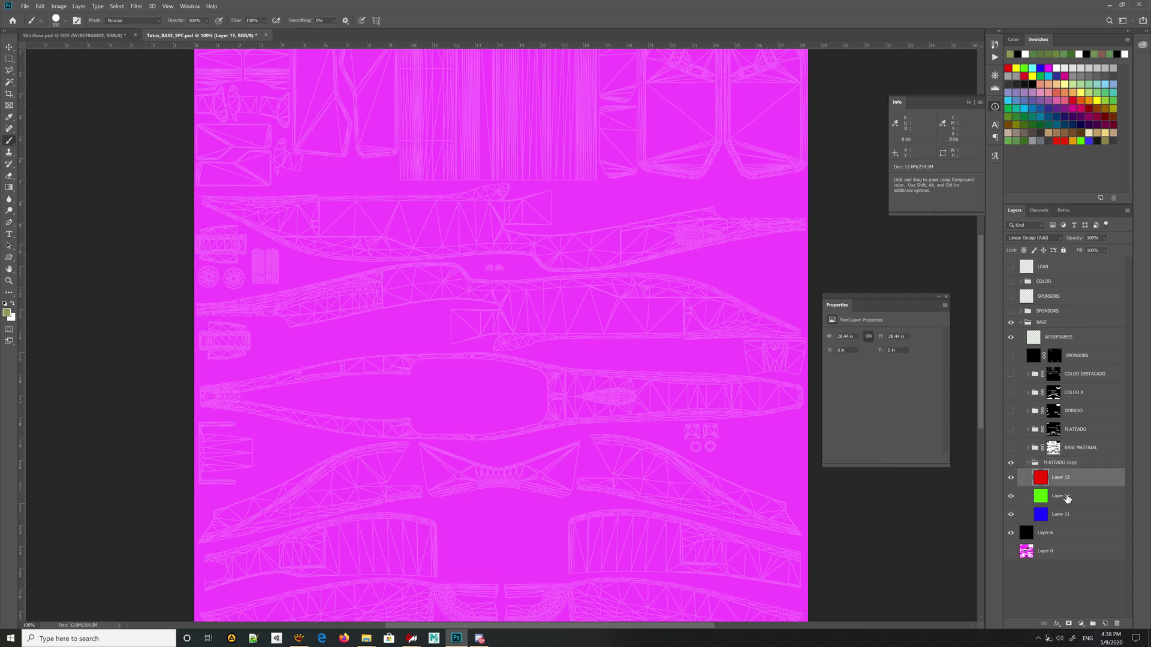
click(1069, 497)
click(1074, 516)
click(1075, 485)
click(1076, 495)
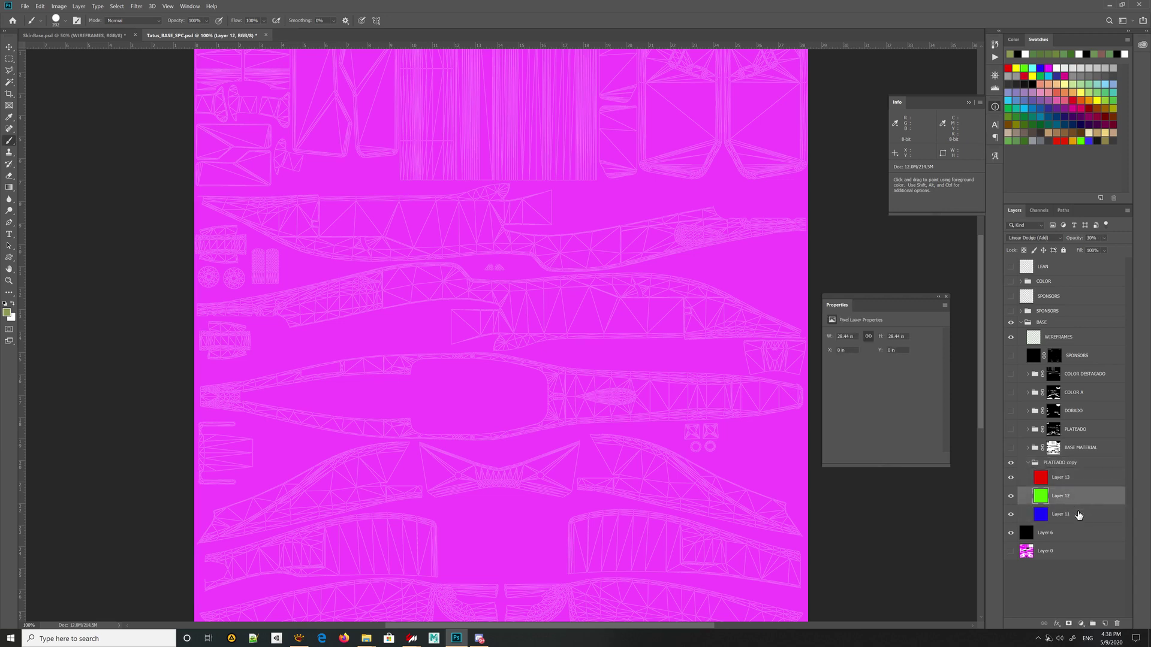
key(alt+bracketleft)
click(1075, 498)
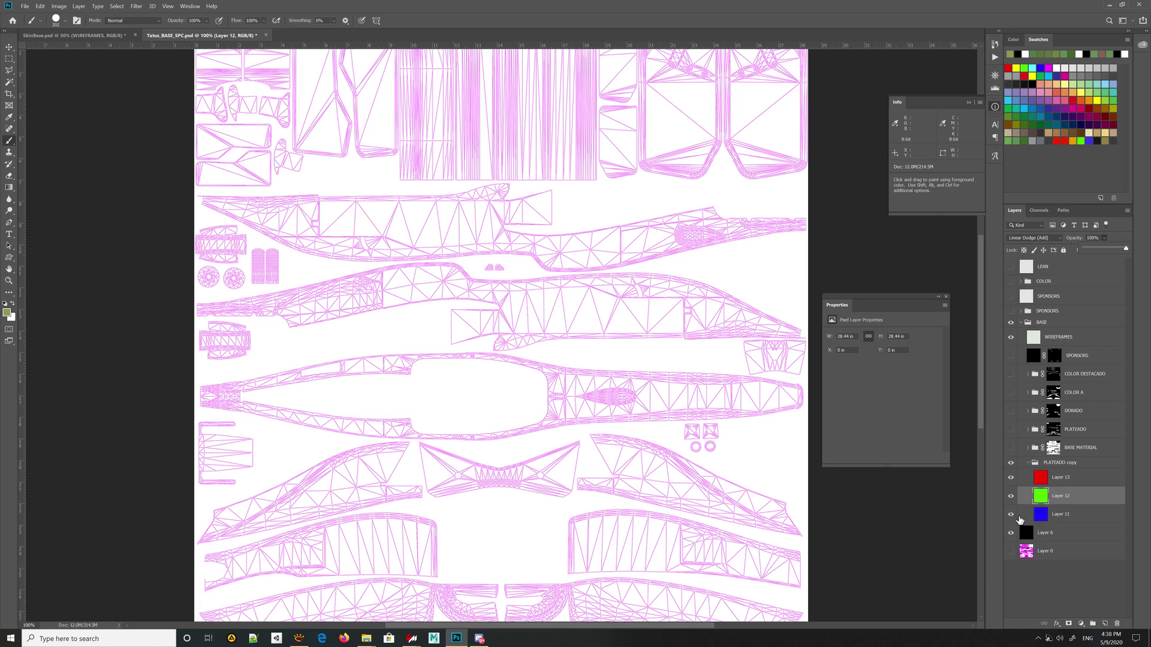
Review the blue, green and red layers of the PLATEADO copy group, comparing their blend modes and opacities.
click(1078, 513)
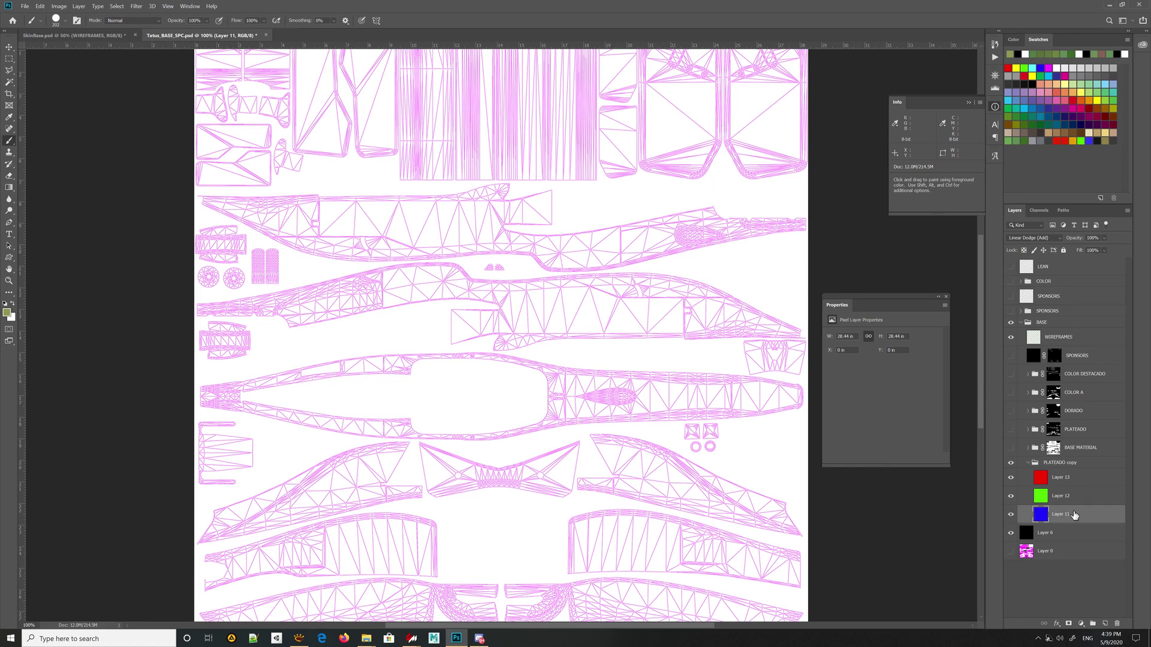
click(1079, 501)
click(1081, 514)
click(1073, 499)
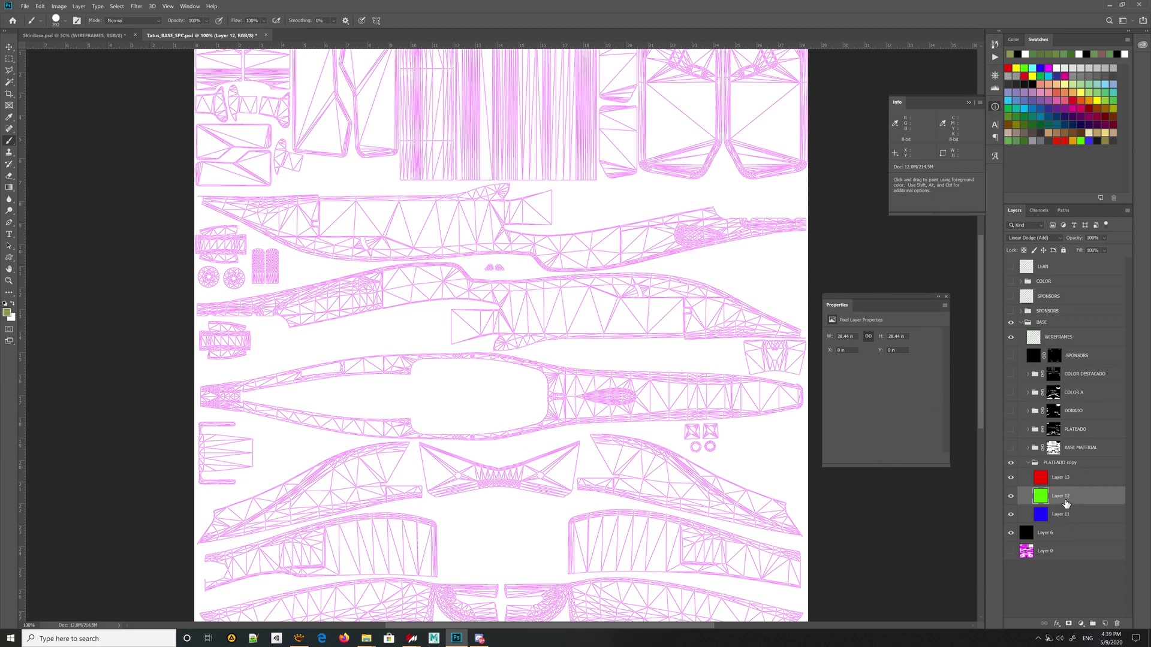
click(1085, 515)
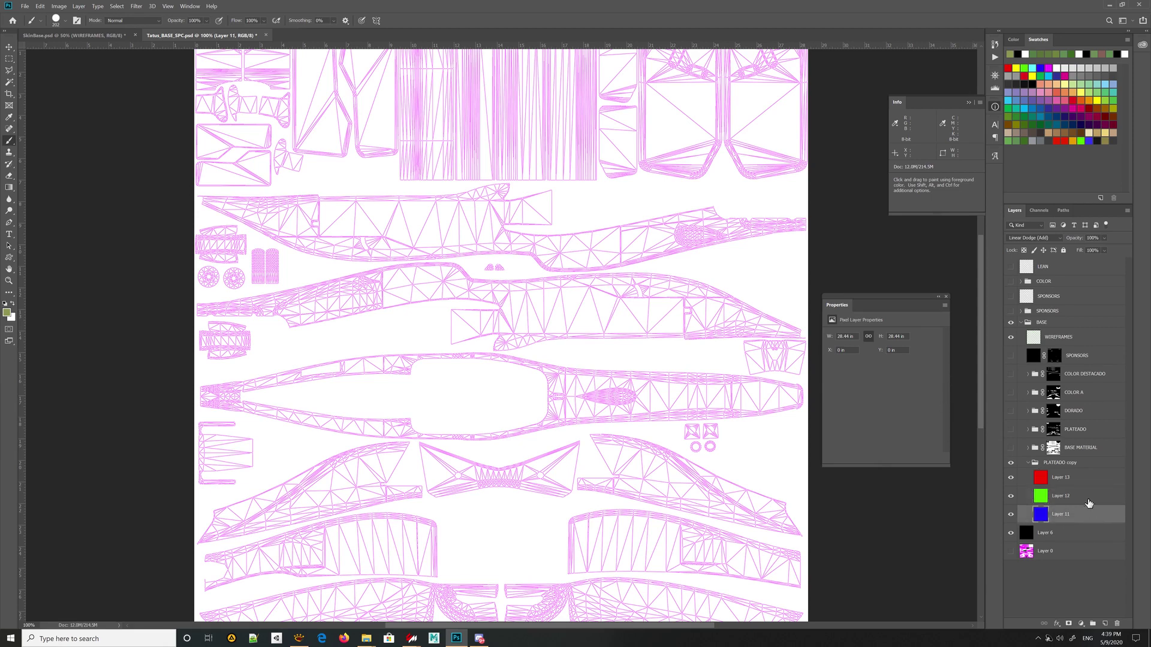
click(1089, 505)
click(1083, 517)
click(1080, 499)
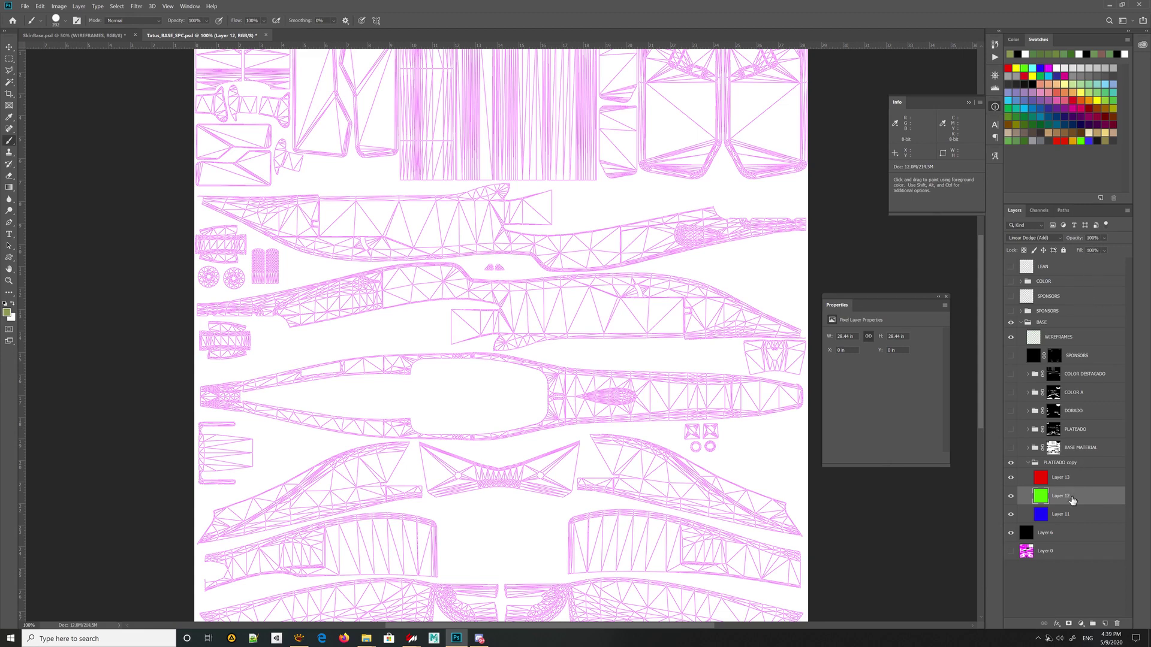
click(1076, 515)
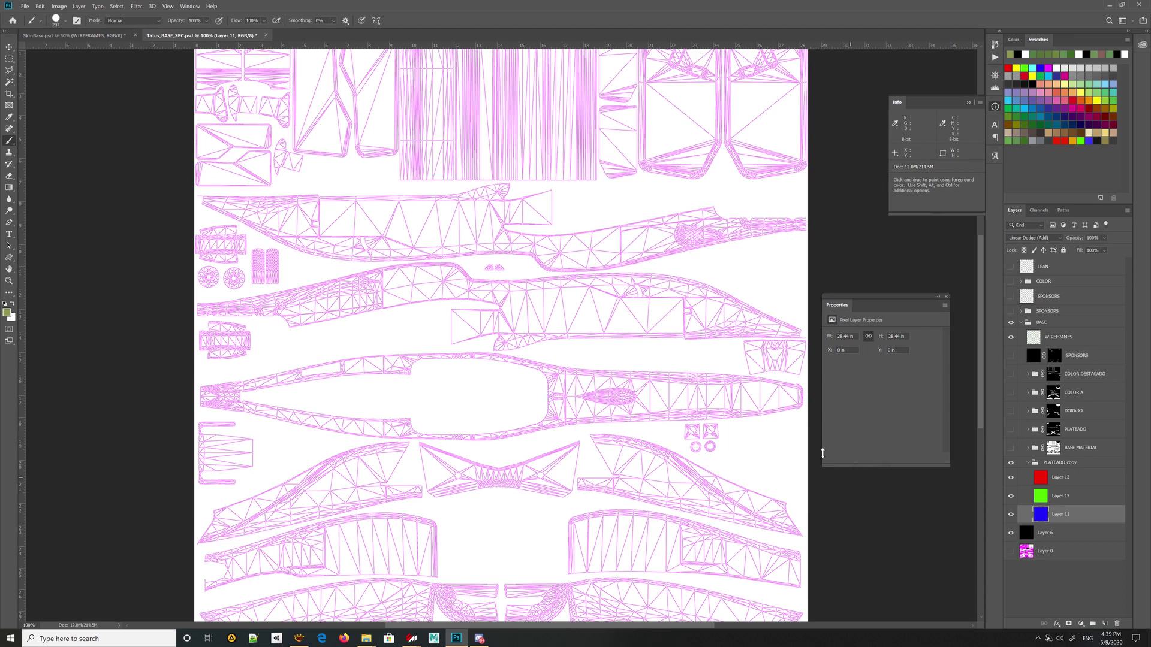
click(1066, 497)
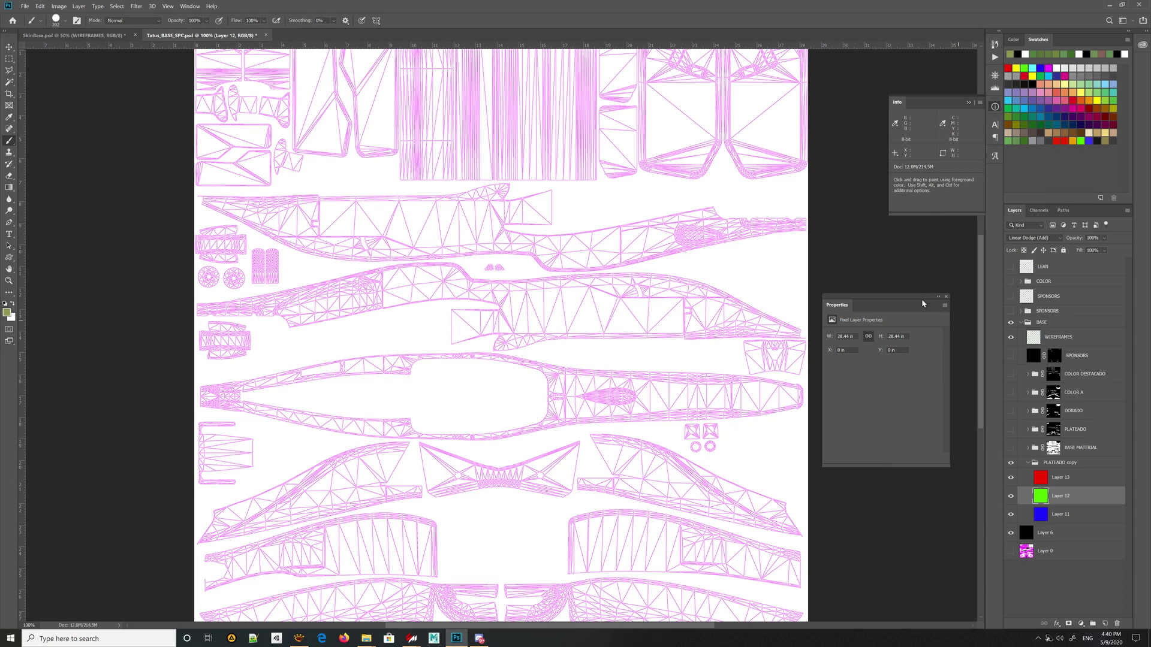
click(1061, 478)
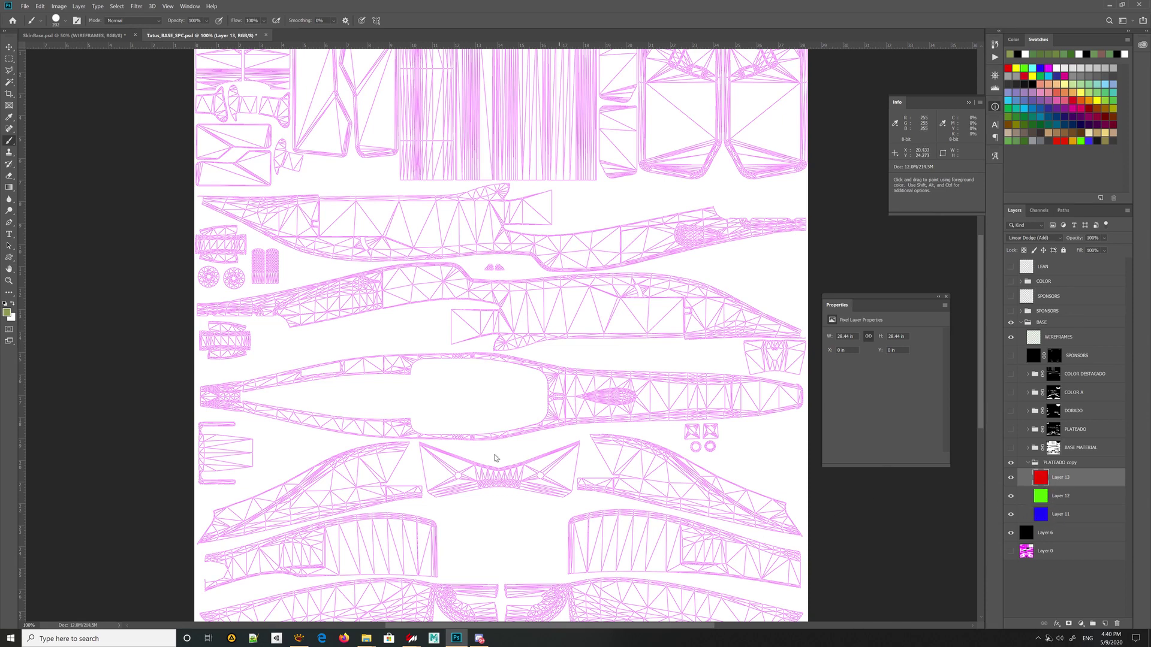
Switch to the Tatuus FA01 showroom, inspect the car from another angle, and return to Photoshop.
mouse_move(411, 637)
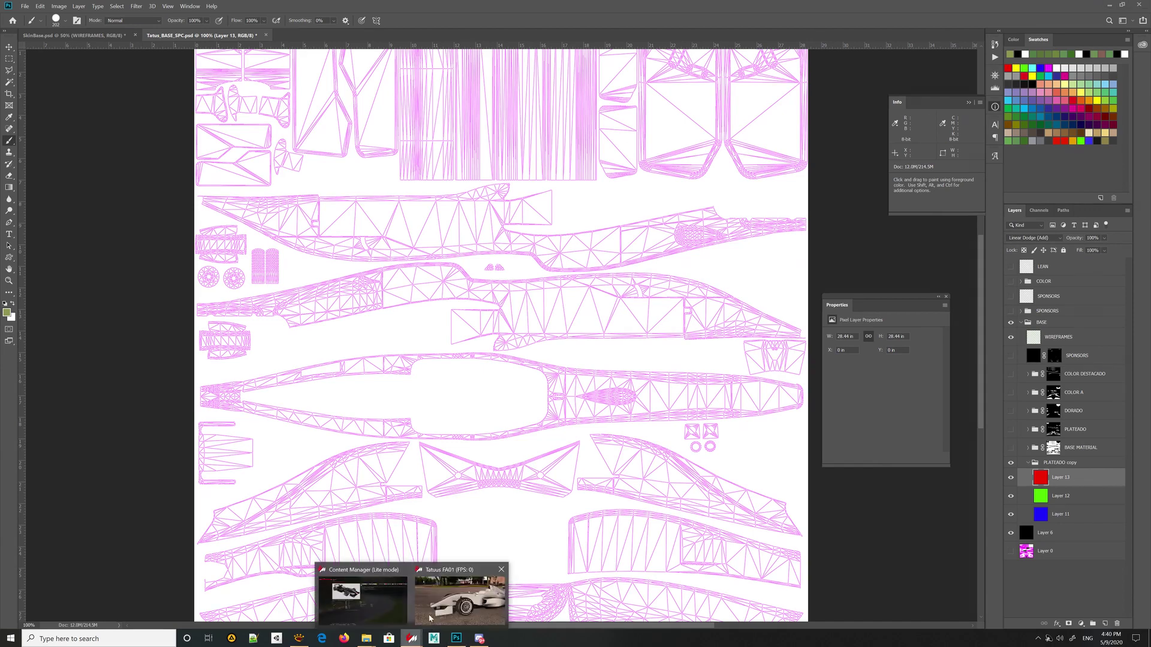
click(459, 594)
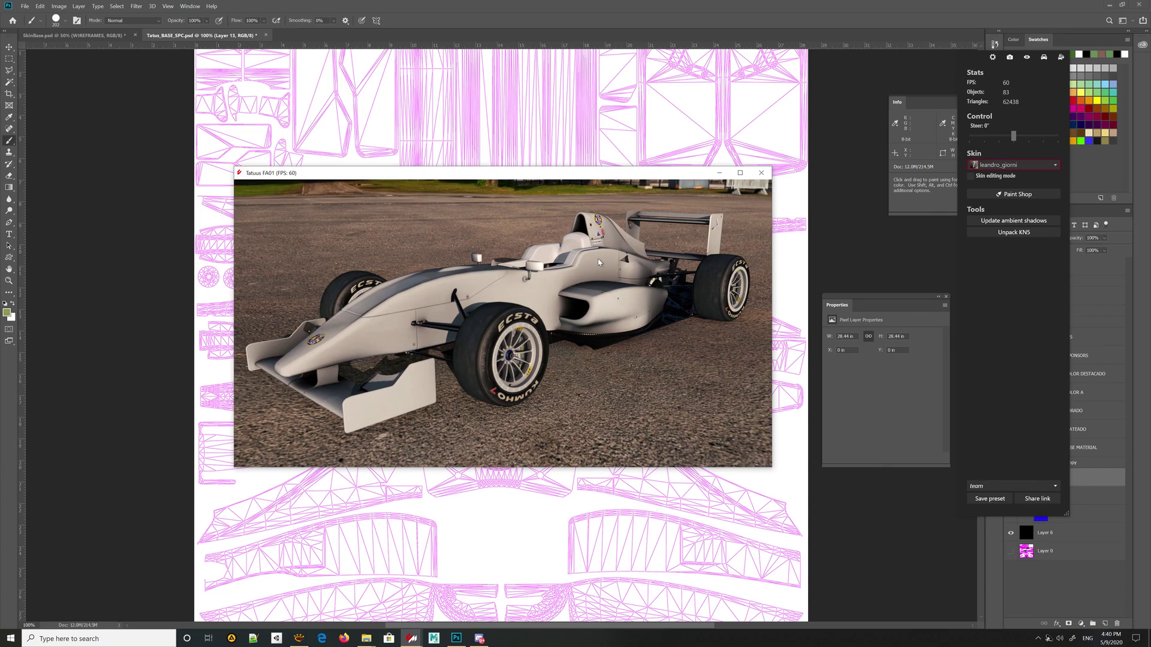
drag(665, 295, 545, 323)
click(1045, 591)
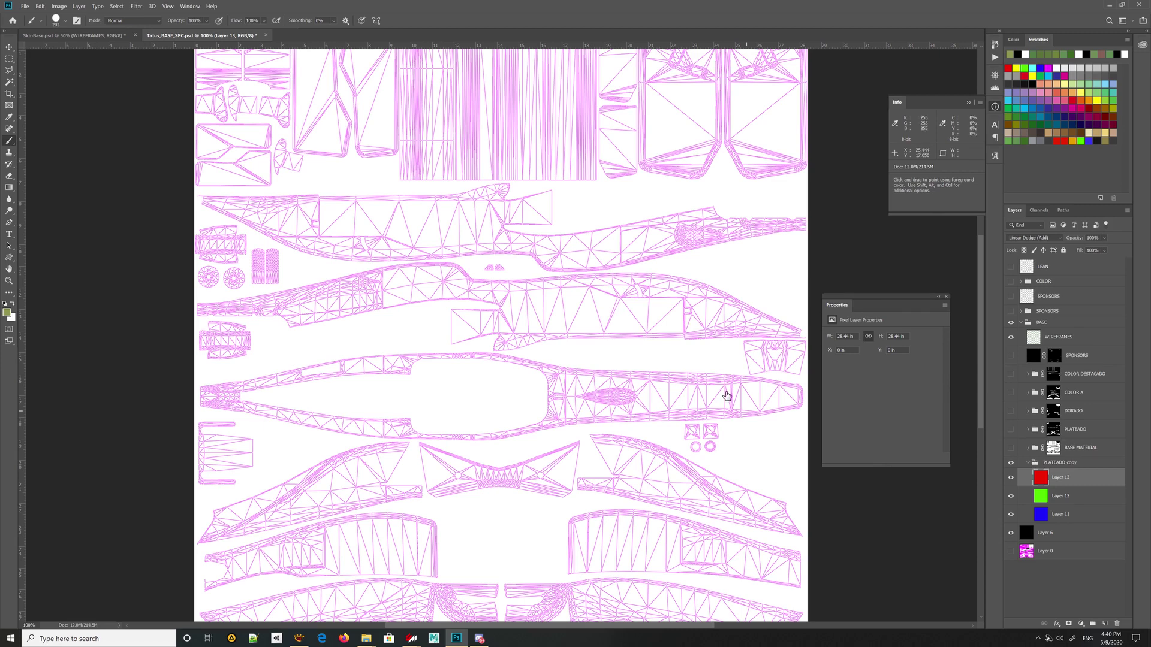
Set the red Layer 13's opacity to 80% after trying 0%.
click(89, 35)
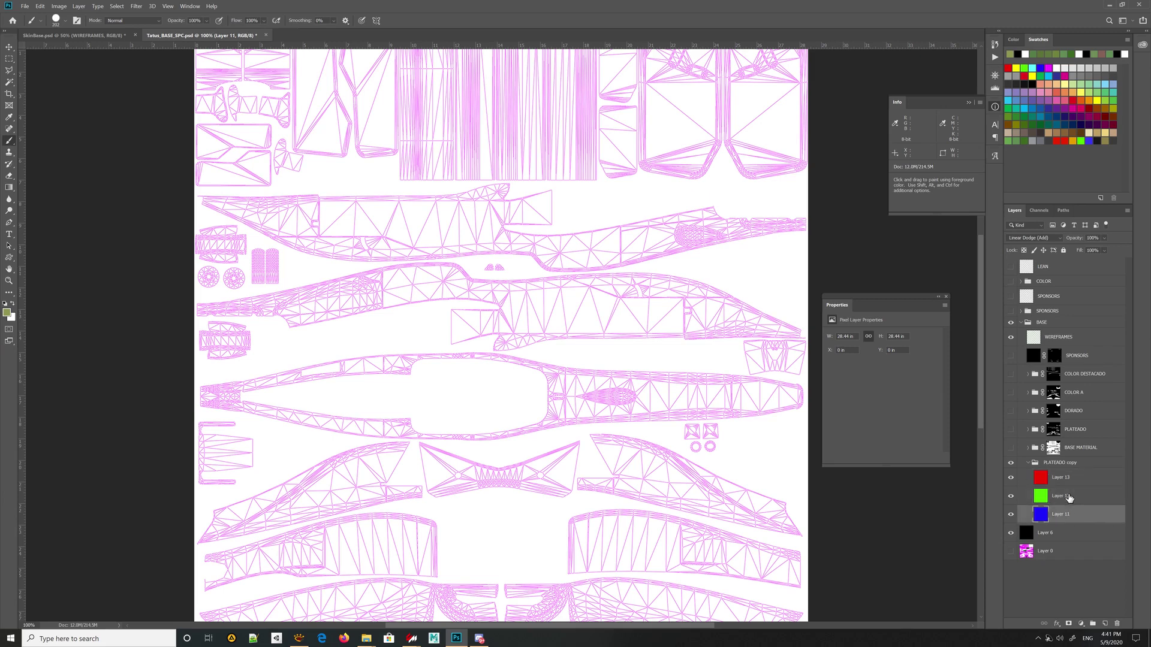
key(alt+bracketleft)
key(alt+bracketleft)
click(1067, 484)
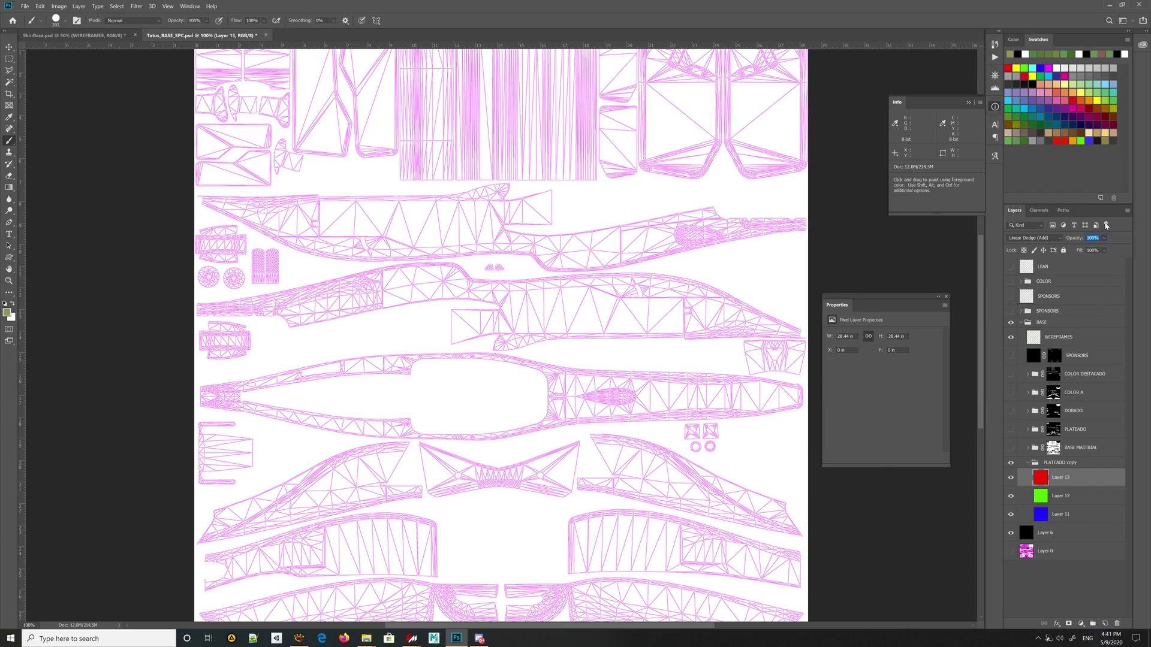
text(0)
key(Return)
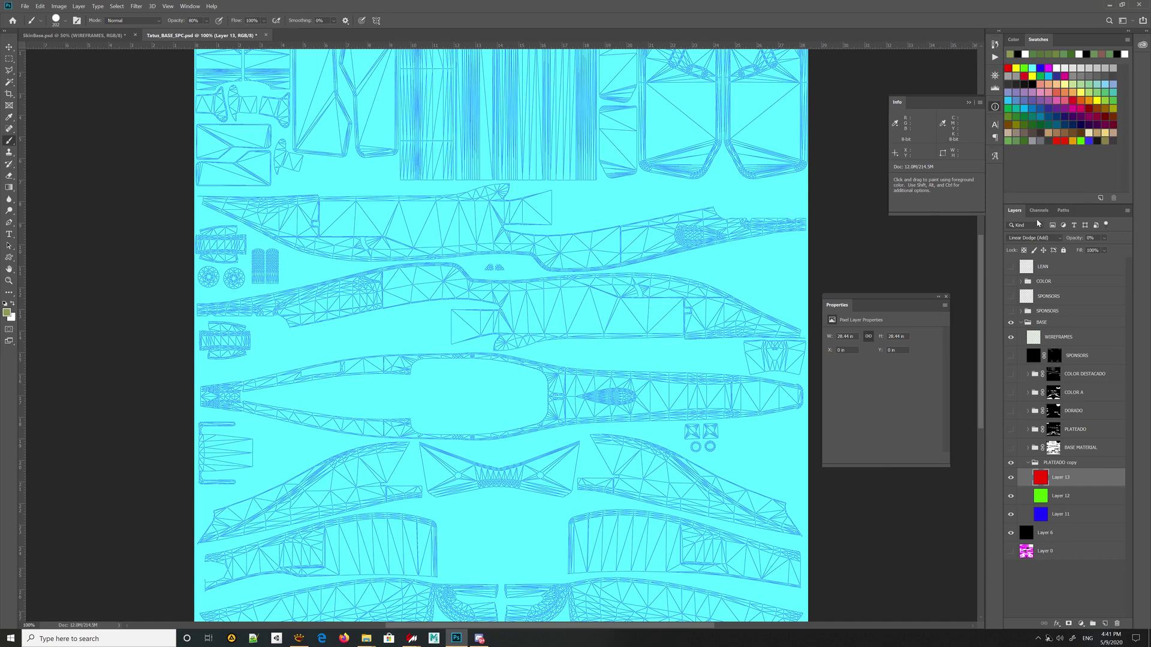
text(80)
key(Return)
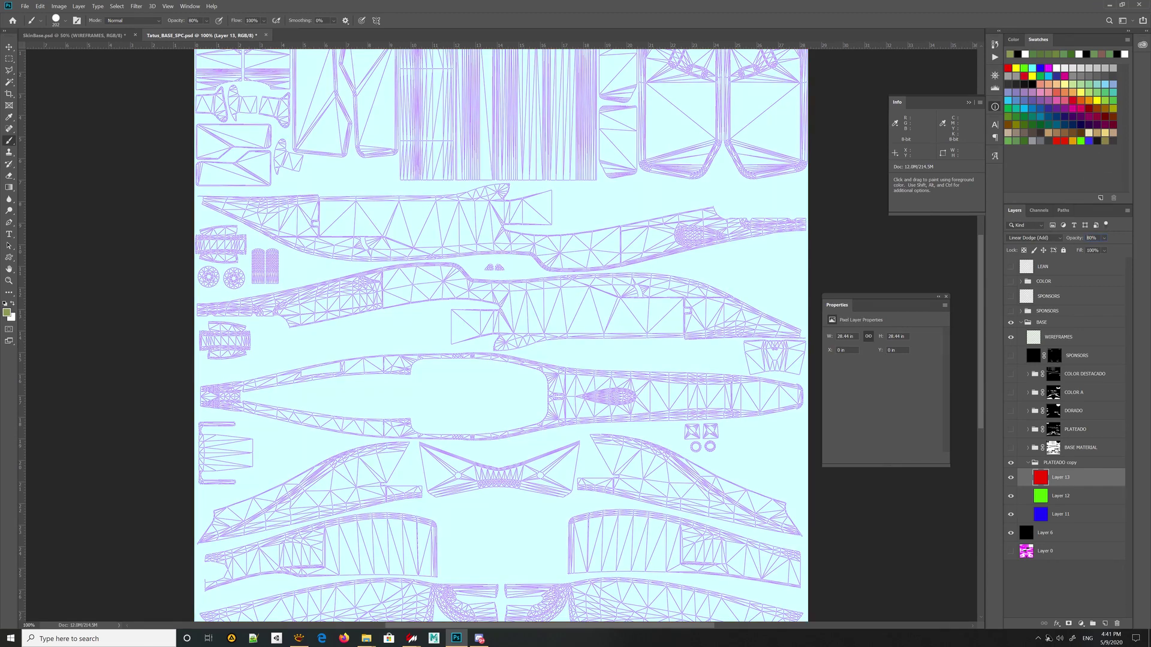
Set the green Layer 12's opacity to 50%.
click(1058, 496)
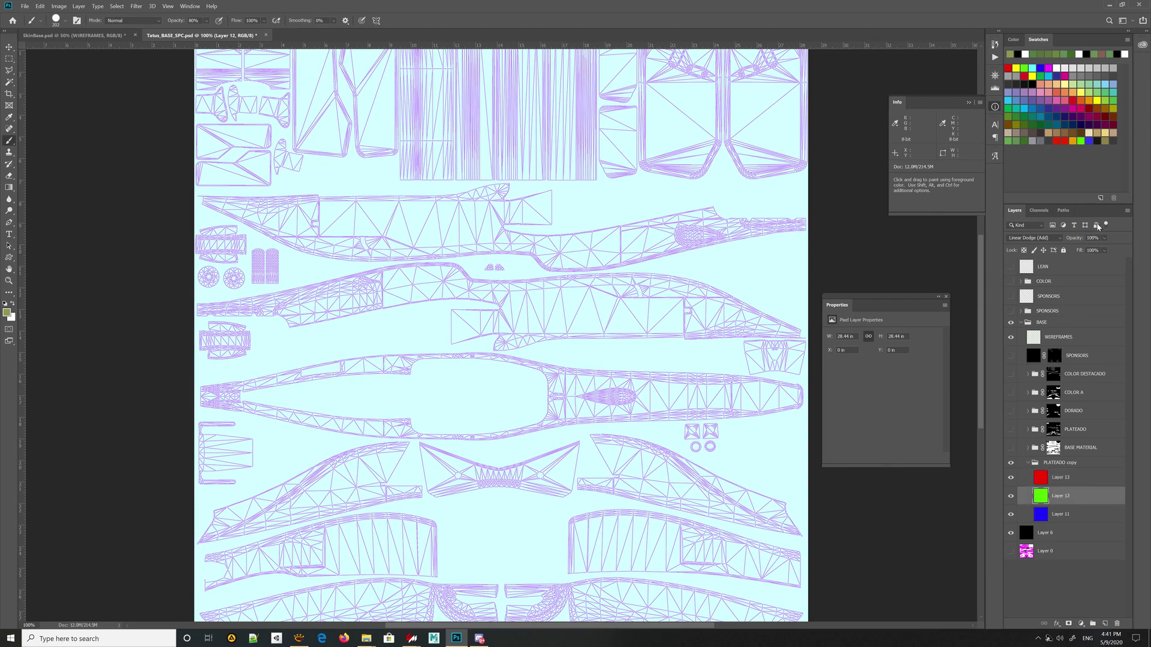
text(50)
key(Return)
click(1064, 515)
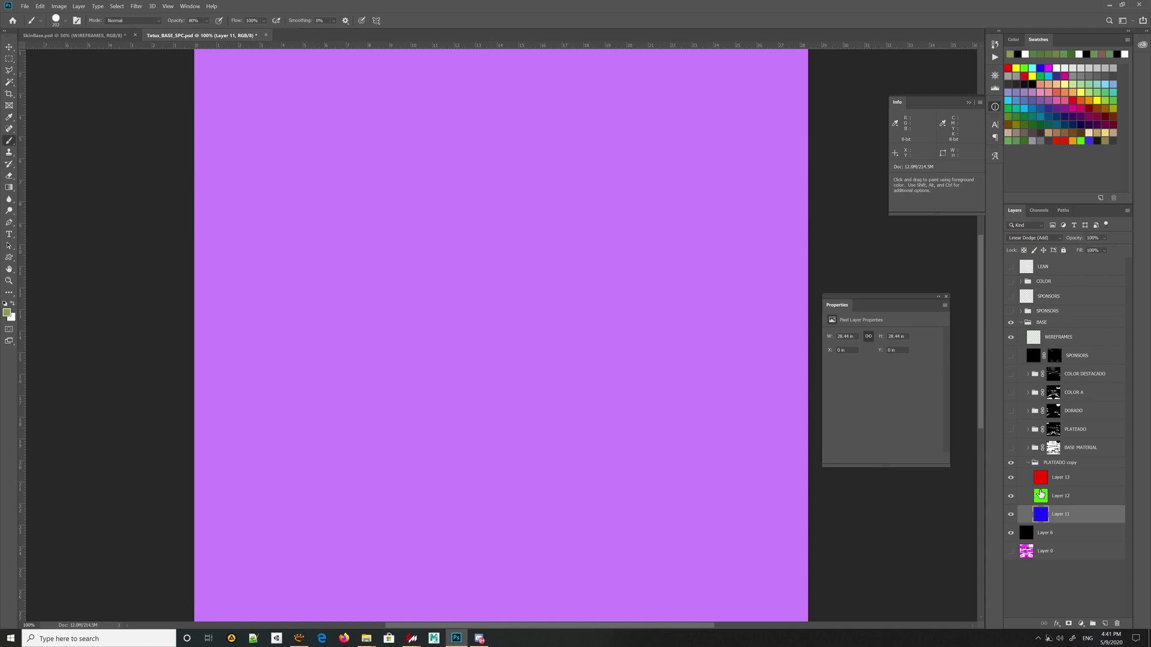
click(1042, 477)
key(shift+ctrl+s)
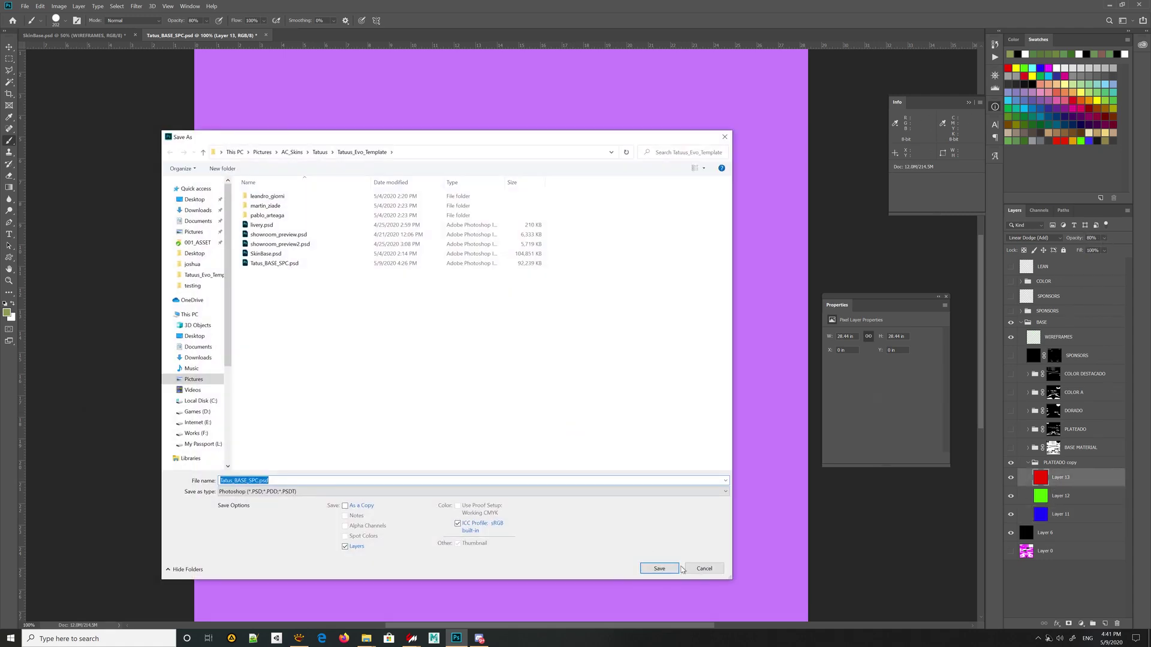
click(700, 570)
Add a layer mask to the PLATEADO copy group.
click(1079, 467)
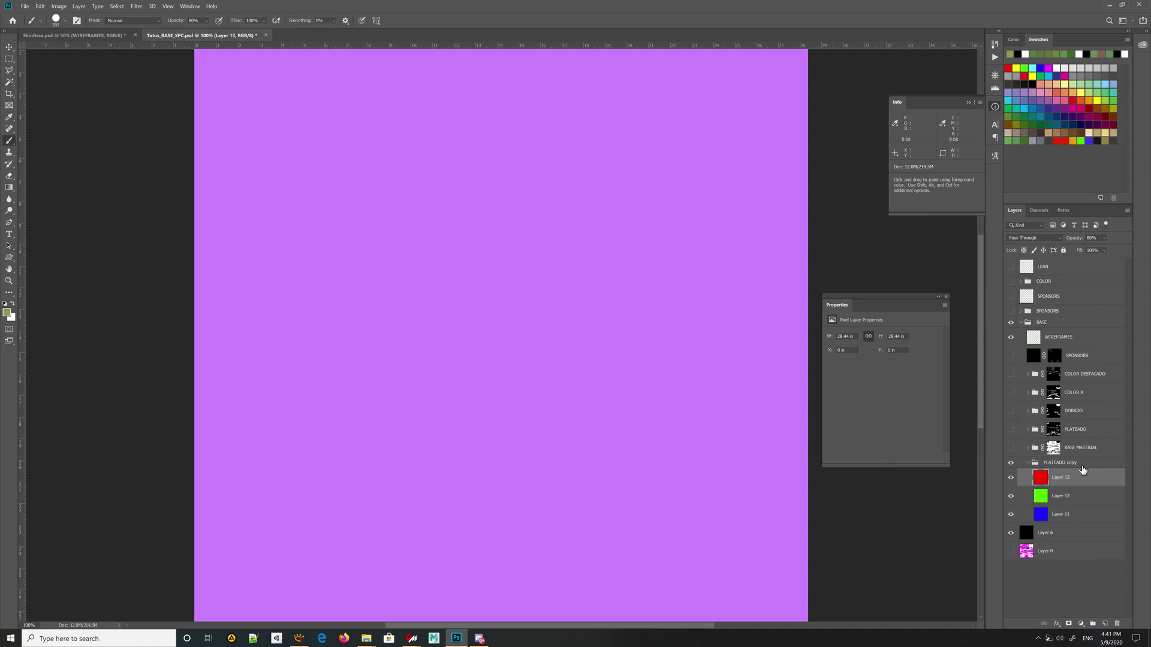
click(1067, 624)
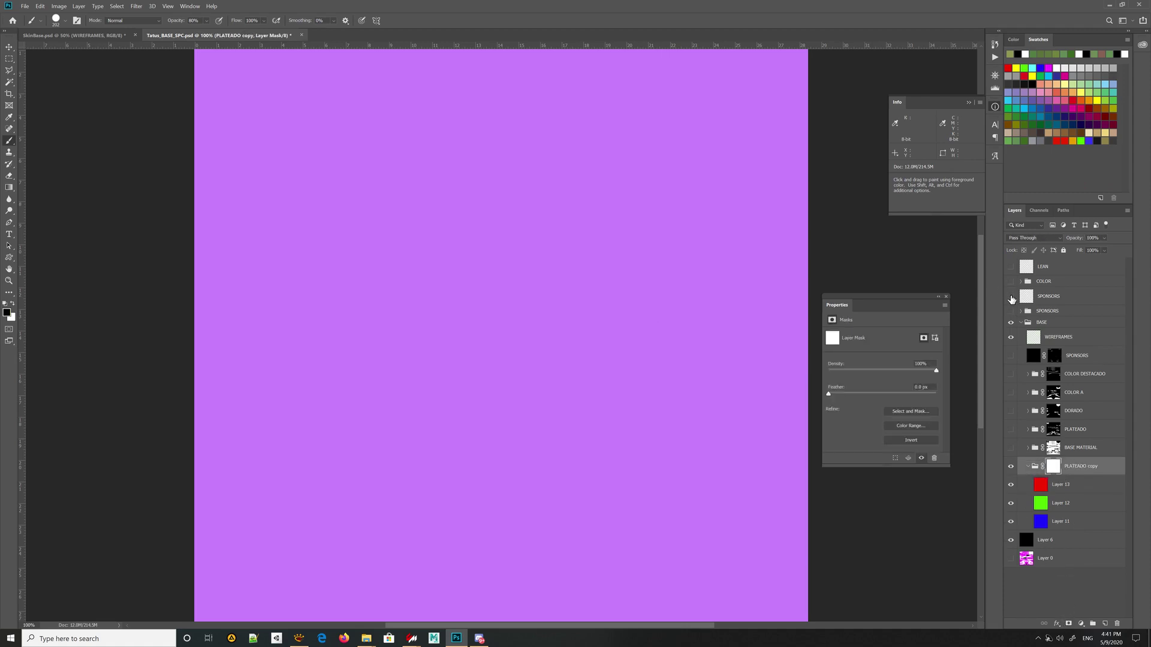
Move the WIREFRAMES layer out of the BASE group to the top of the layer stack and set its blend mode to Normal.
click(1011, 297)
click(1011, 296)
click(1061, 311)
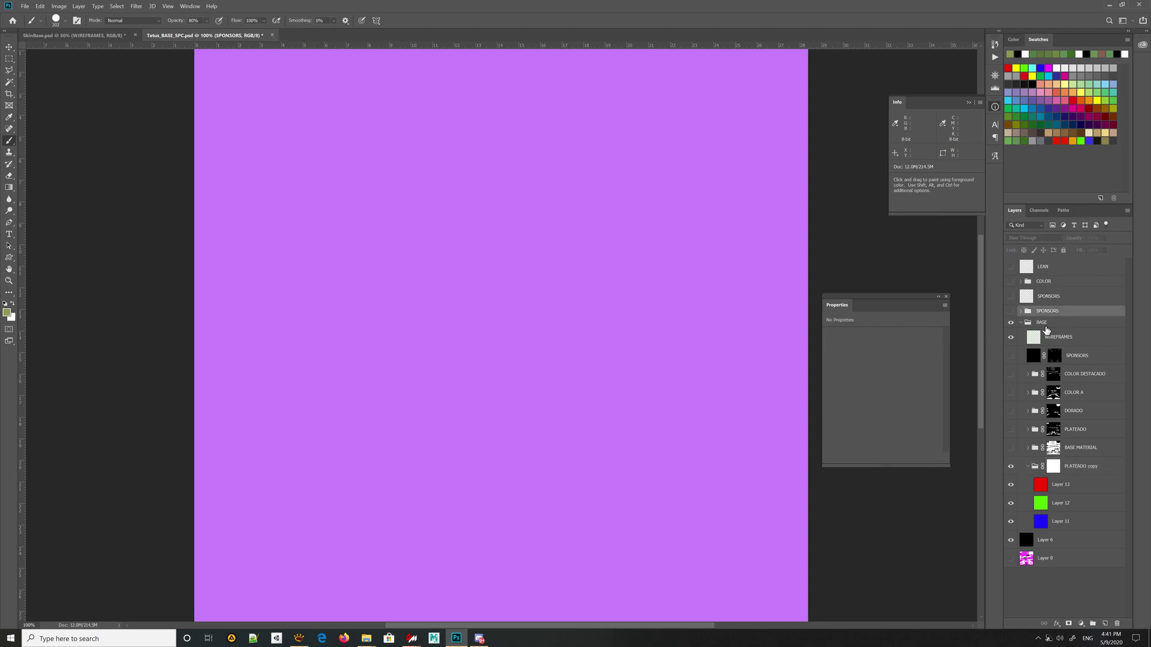
click(1057, 342)
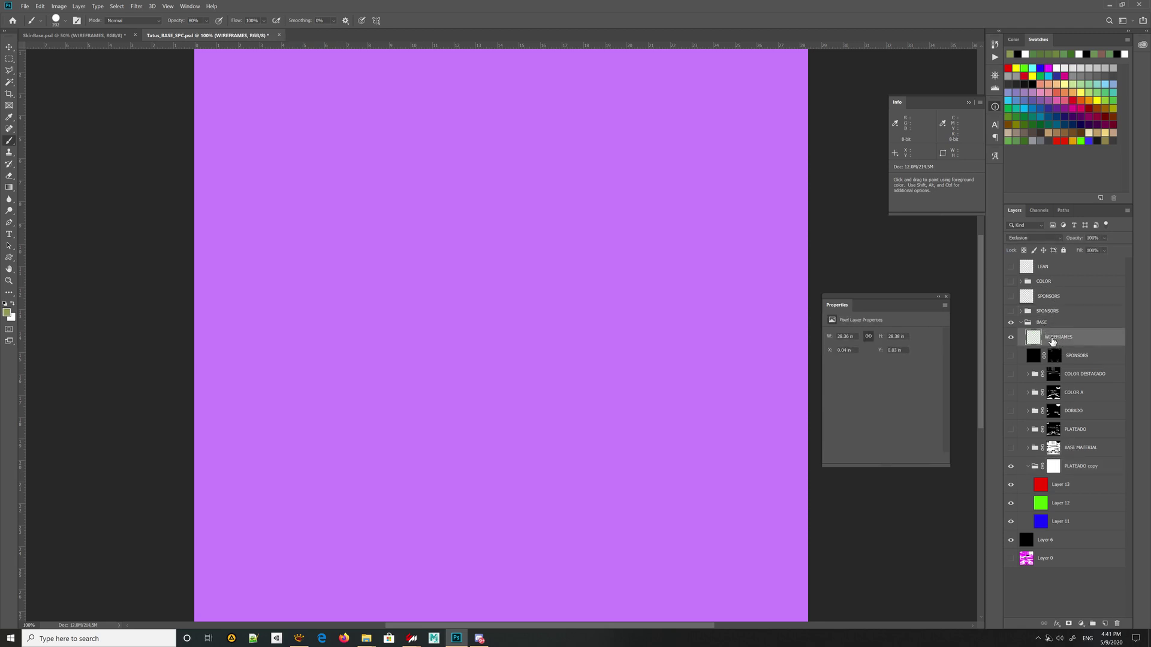
drag(1033, 338, 1043, 266)
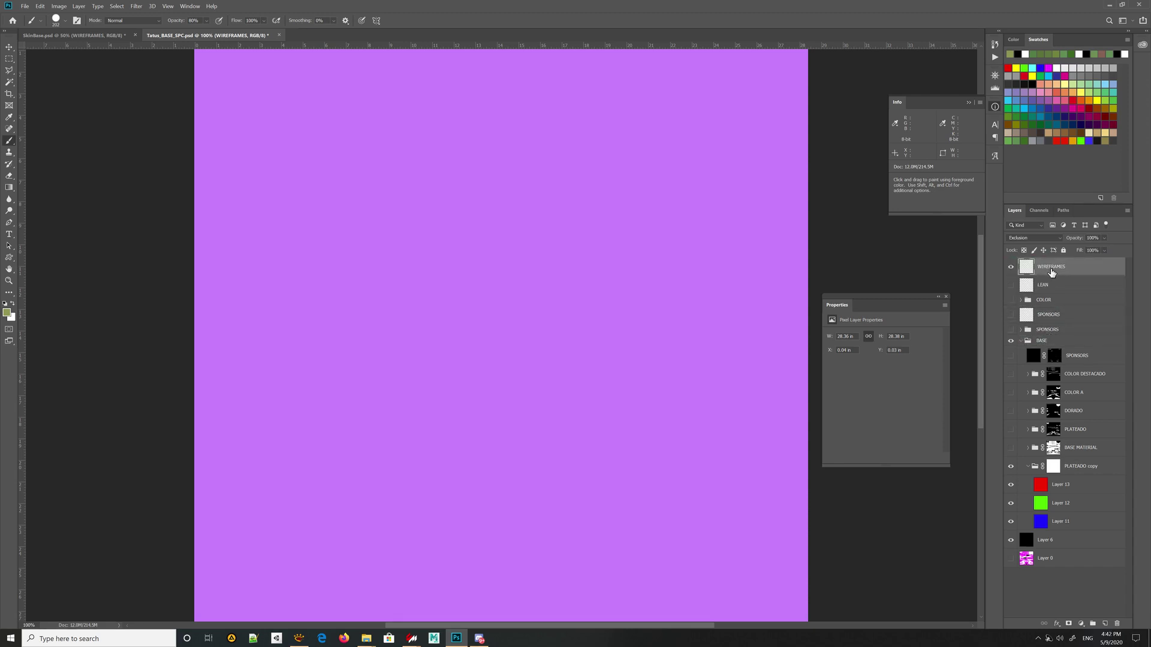
click(1047, 238)
click(1042, 250)
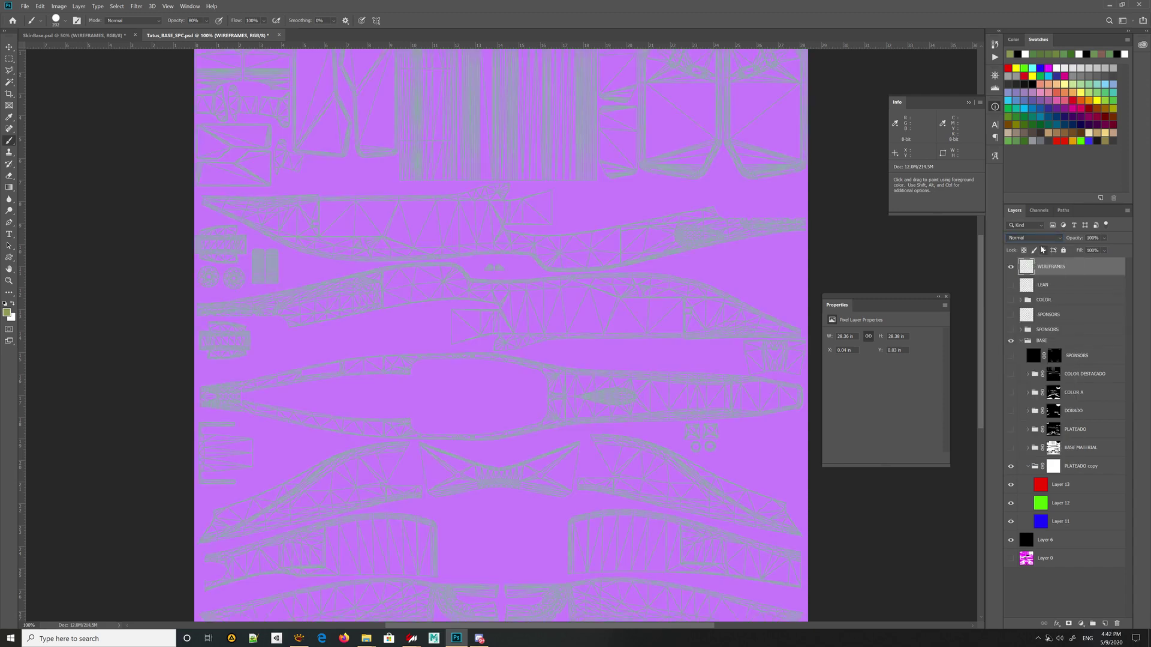
Try a black brush stroke on the PLATEADO copy mask, undo it, and invert the mask to black.
click(1092, 472)
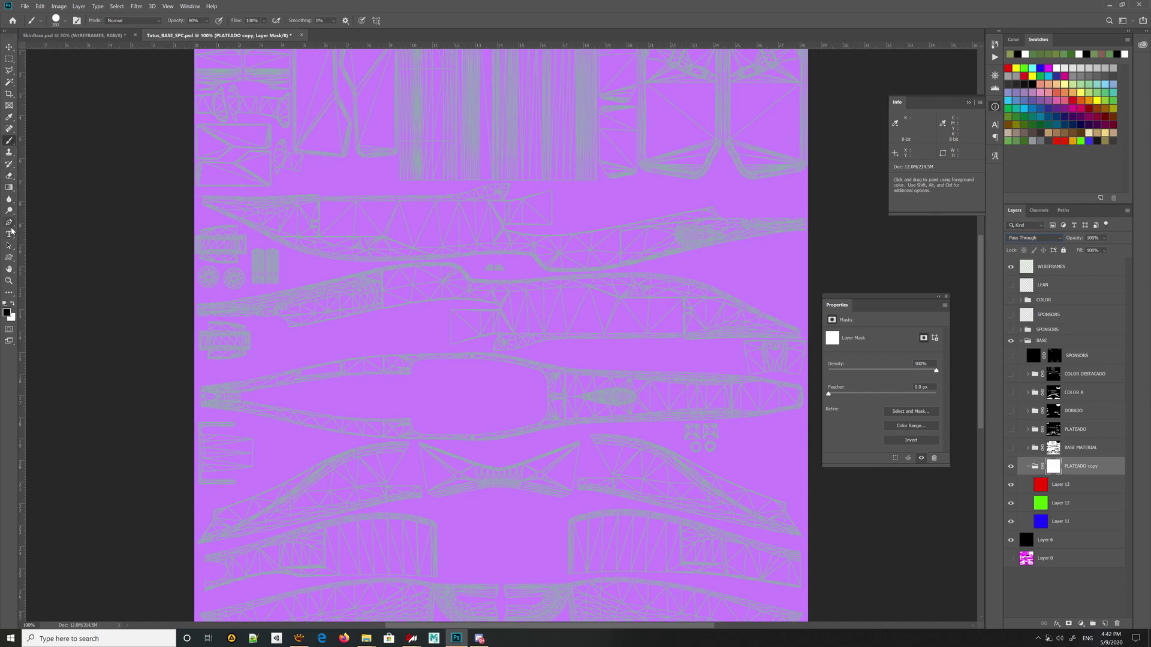
right_click(9, 143)
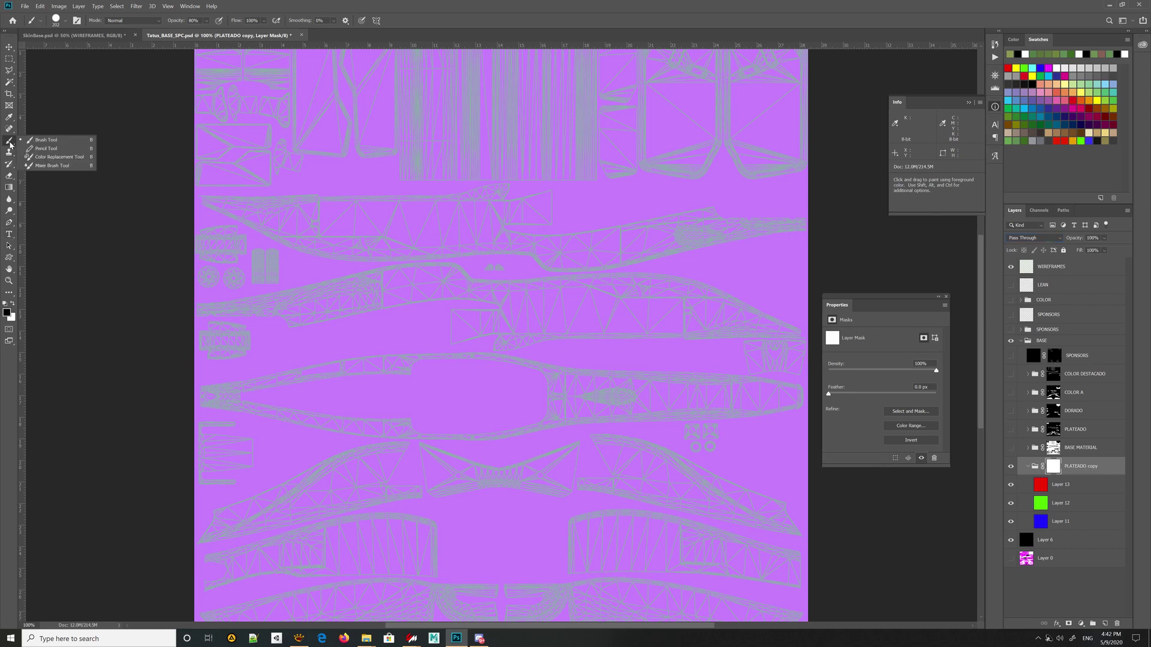
click(10, 143)
mouse_move(289, 200)
mouse_down()
mouse_move(302, 197)
mouse_move(307, 217)
mouse_up()
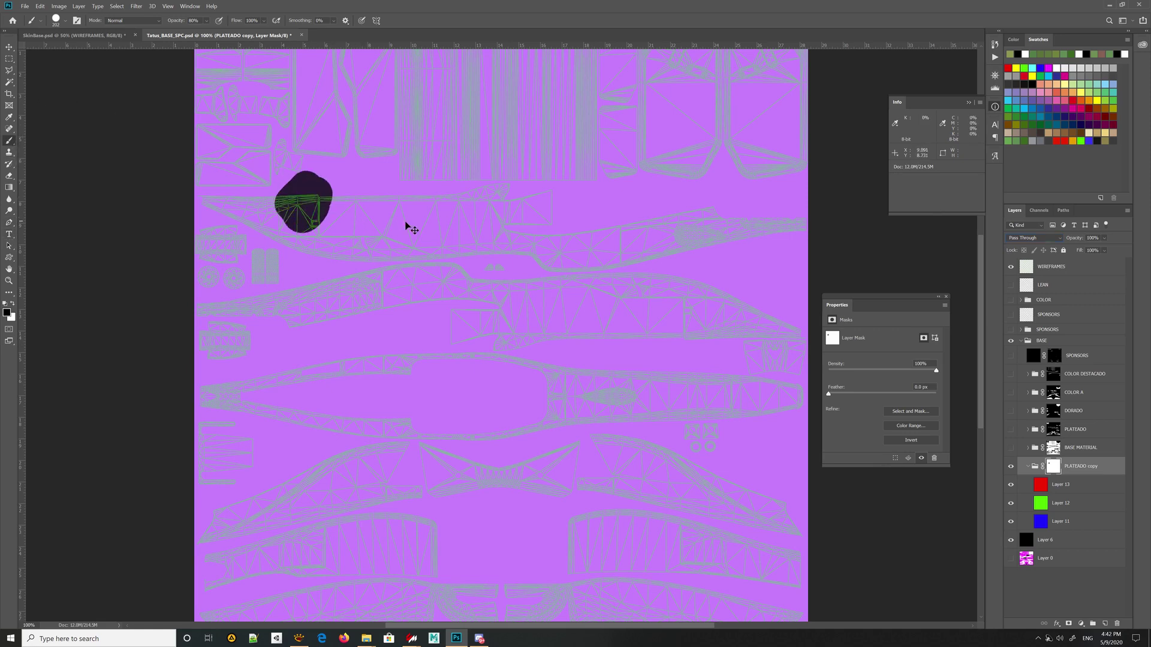
key(ctrl+z)
key(ctrl+i)
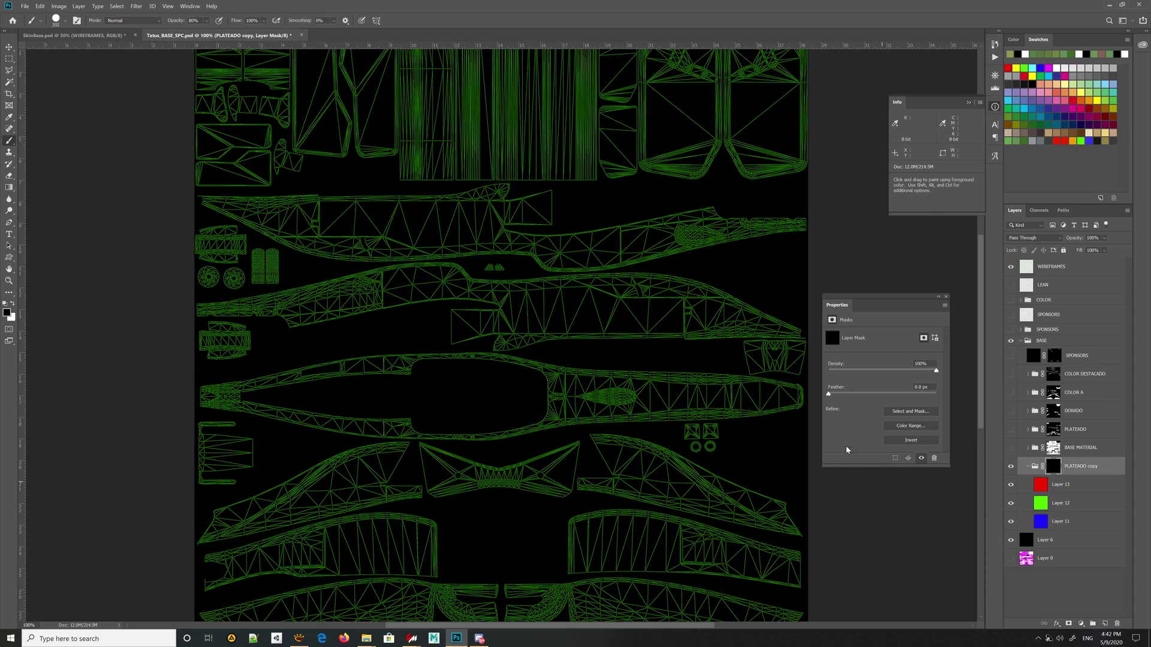
Paint the small oval body part beside the cockpit opening white on the mask with a smaller brush.
key(x)
alt+right_click(652, 386)
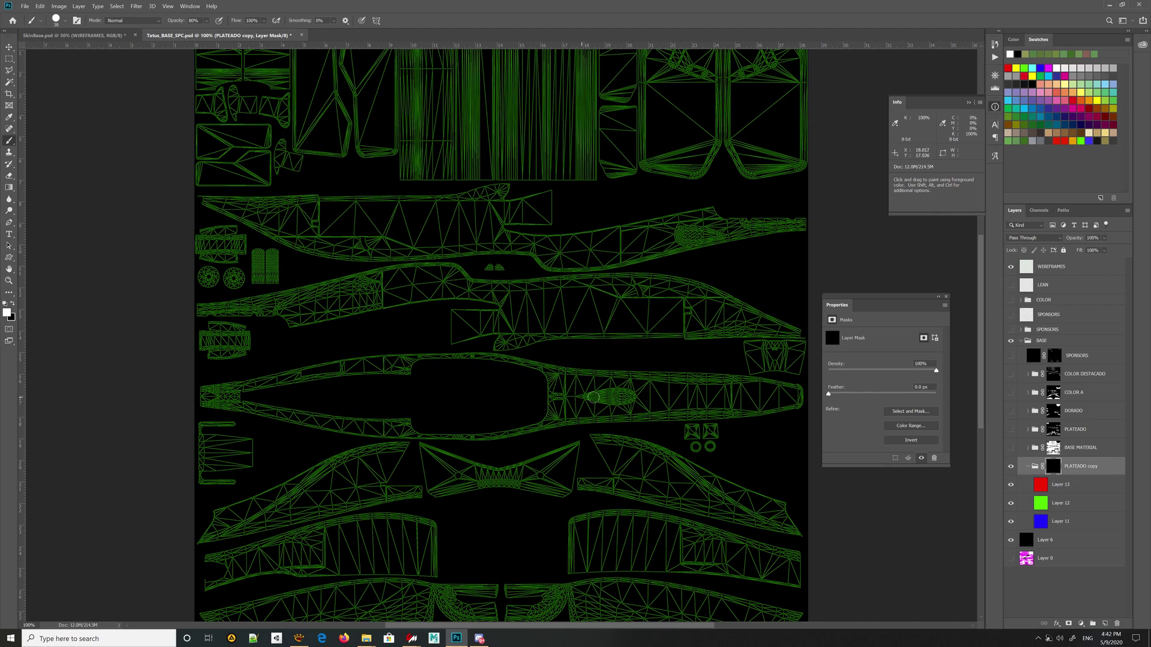
mouse_move(590, 396)
mouse_down()
mouse_move(633, 399)
mouse_move(574, 393)
mouse_up()
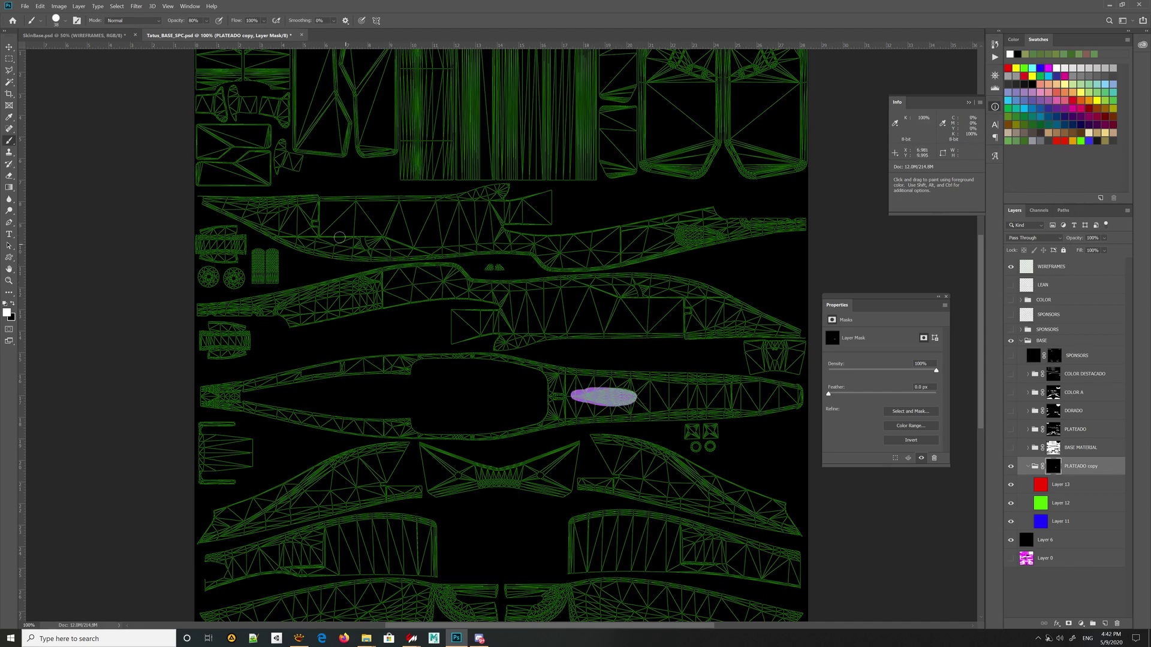
Paint white angled marks on the two side panels and a 2 plus its mirror image on the paired upper panels.
mouse_move(432, 238)
mouse_down()
mouse_move(433, 214)
mouse_move(395, 213)
mouse_up()
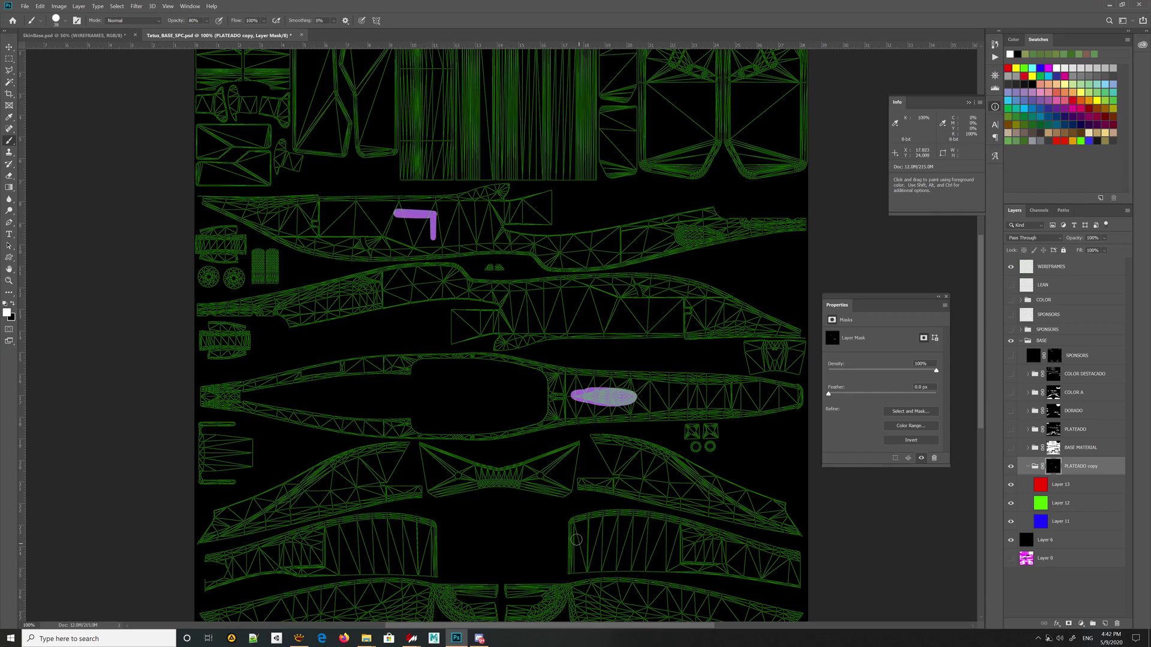
drag(568, 292, 593, 313)
mouse_move(672, 105)
mouse_down()
mouse_move(670, 137)
mouse_move(703, 135)
mouse_up()
mouse_move(758, 110)
mouse_down()
mouse_move(749, 138)
mouse_move(793, 136)
mouse_move(739, 139)
mouse_up()
key(ctrl+z)
key(ctrl+z)
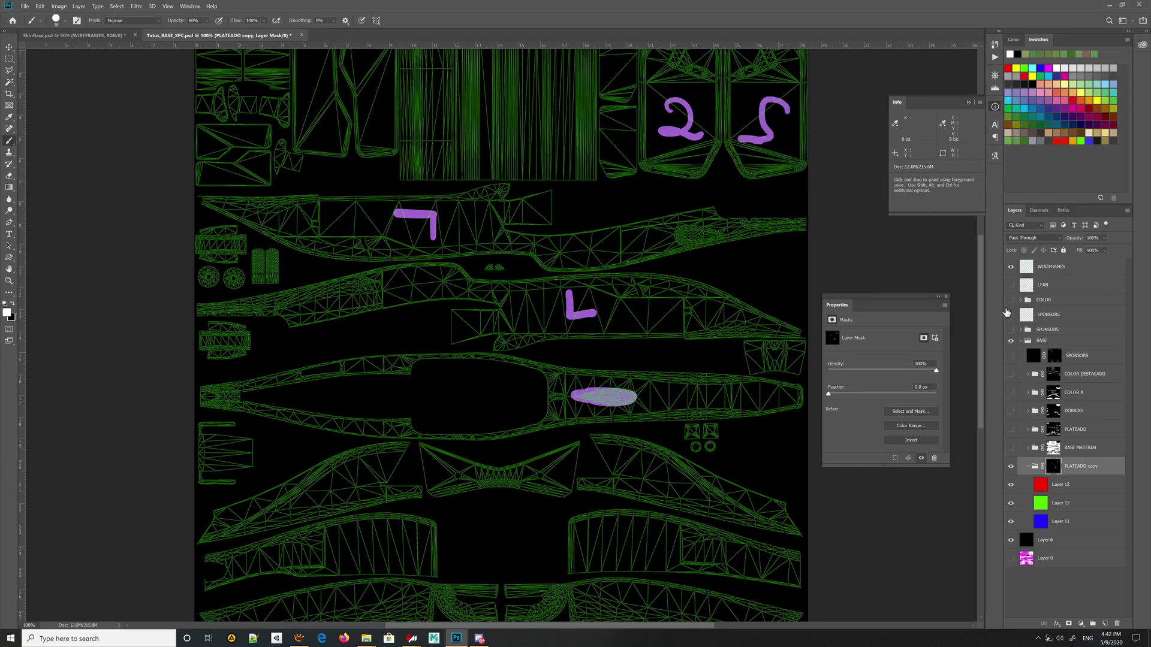
Hide the WIREFRAMES layer and start saving the texture in the DDS - NVIDIA Texture Tools Exporter format.
click(1011, 268)
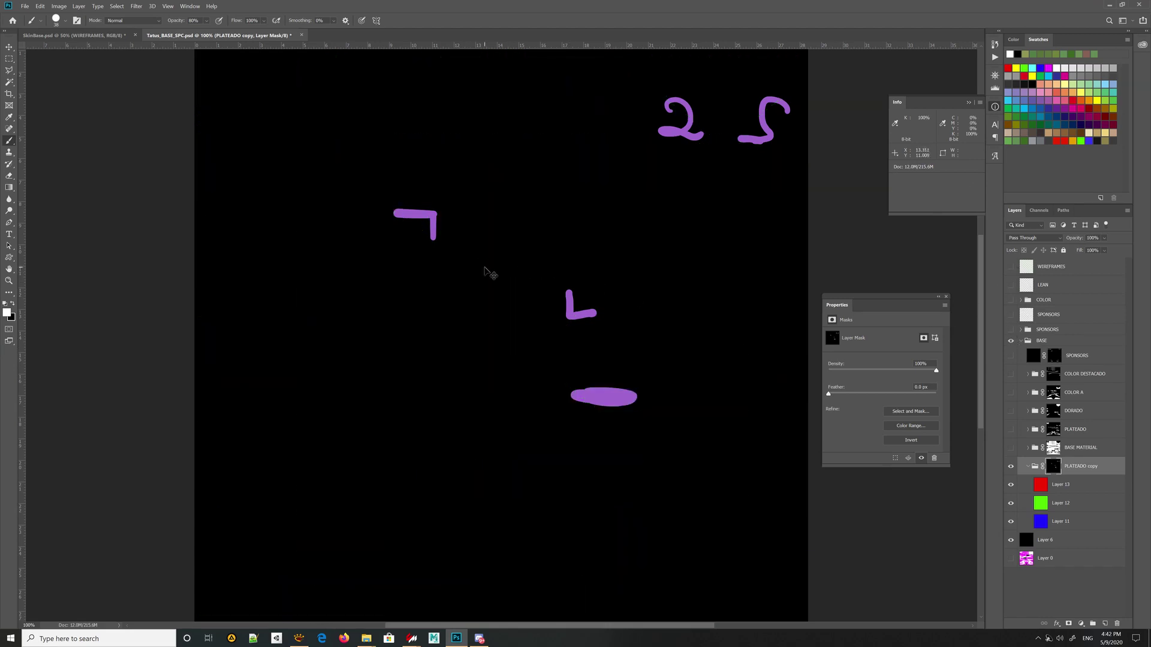
key(ctrl+shift+s)
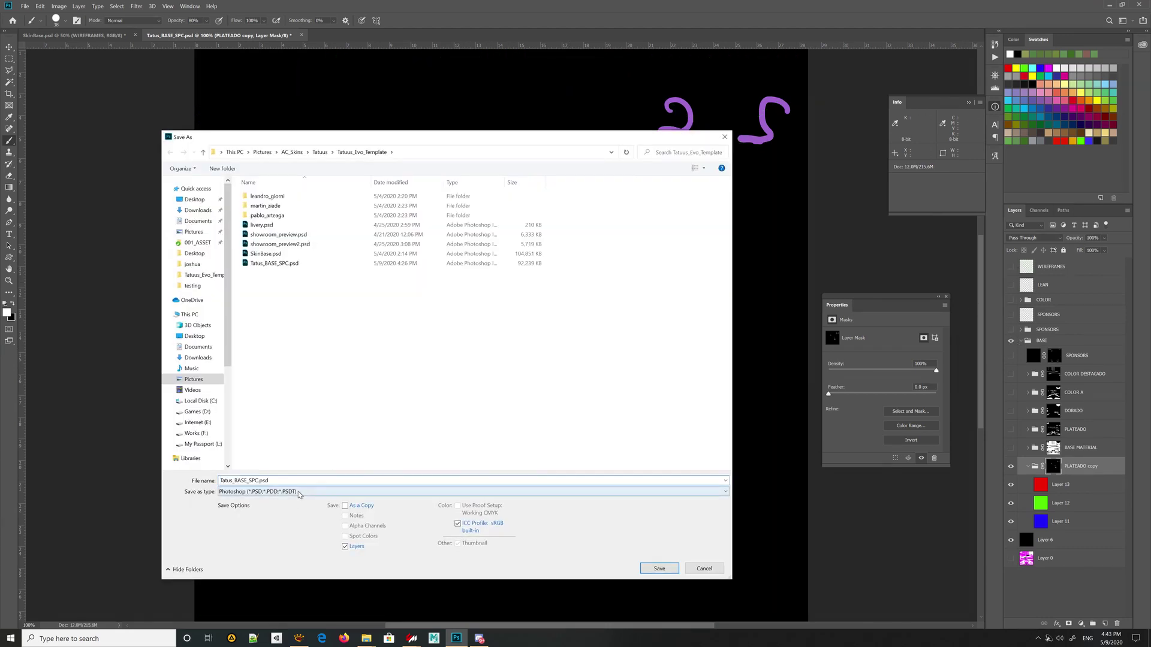
click(299, 492)
click(281, 452)
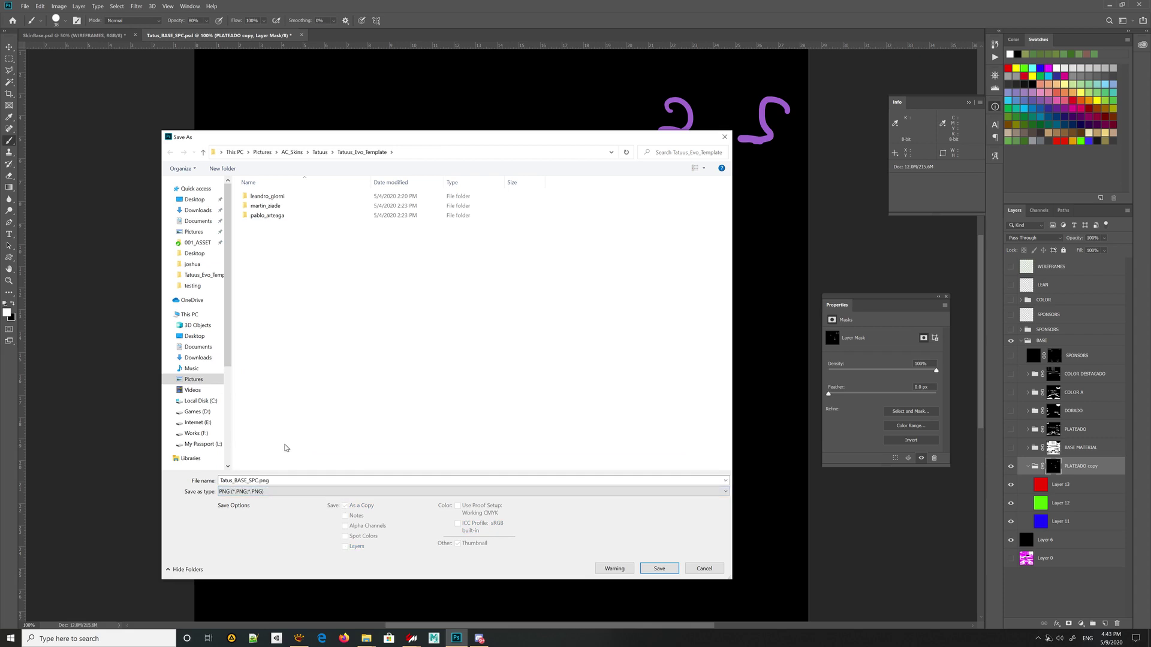
click(282, 494)
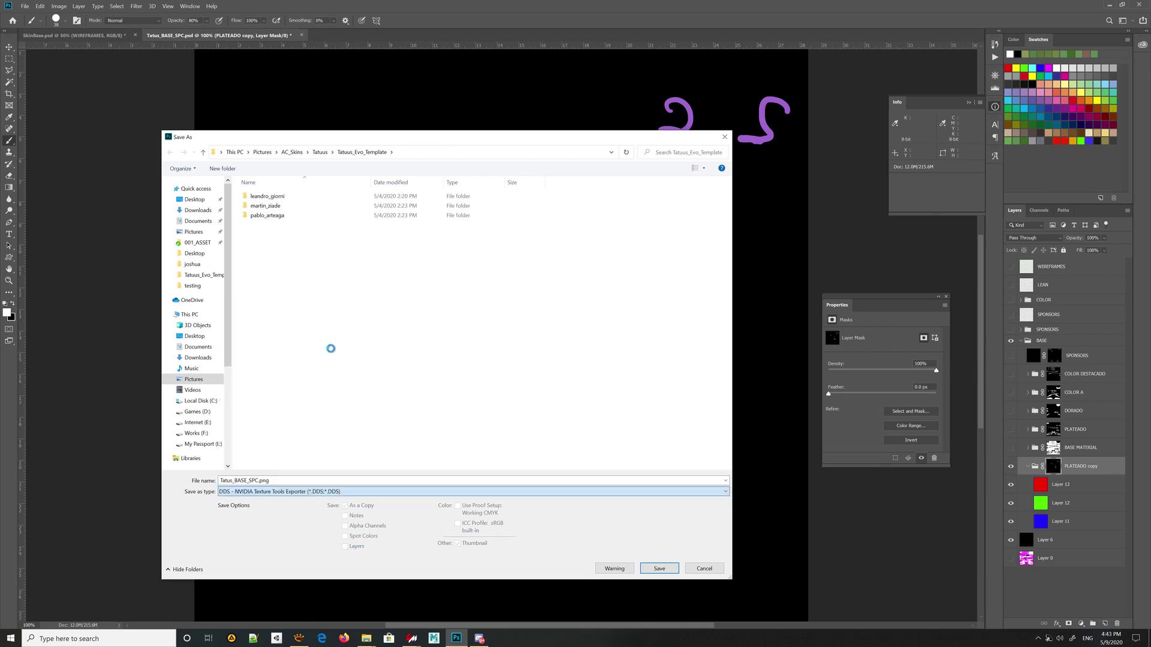
click(311, 355)
Export the texture into D:\Steam\steamapps\common\assettocorsa\content\cars\tatuusfa1\skins\testing, replacing Tatus_BASE_SPC.dds.
click(359, 480)
key(ctrl+v)
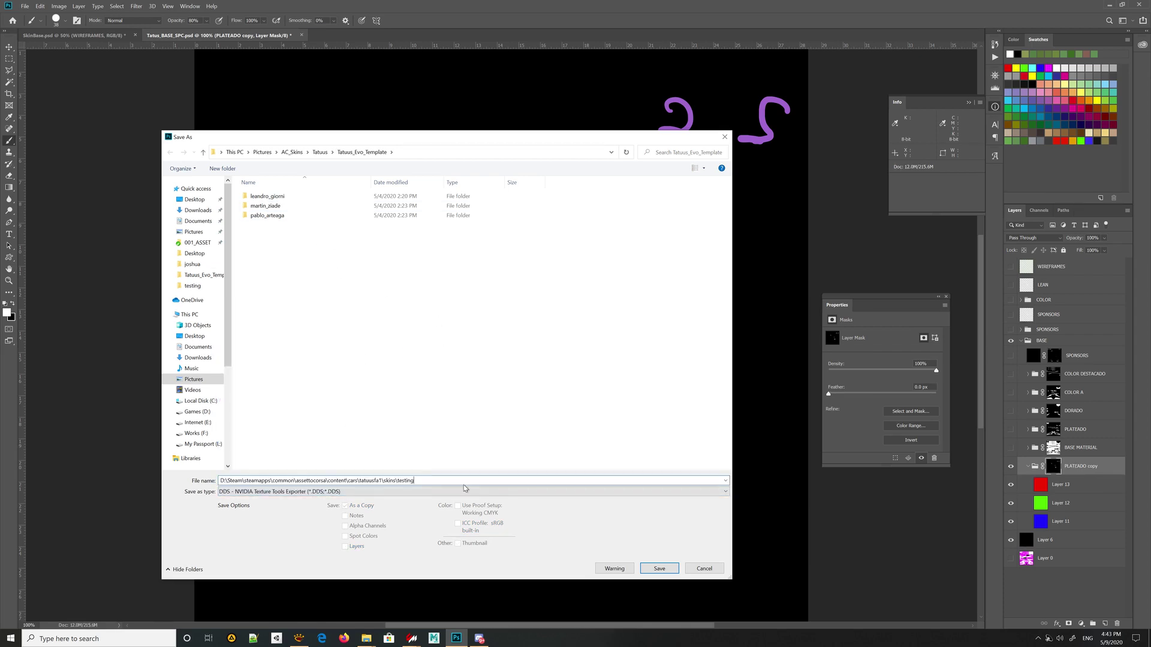
click(659, 568)
double_click(604, 230)
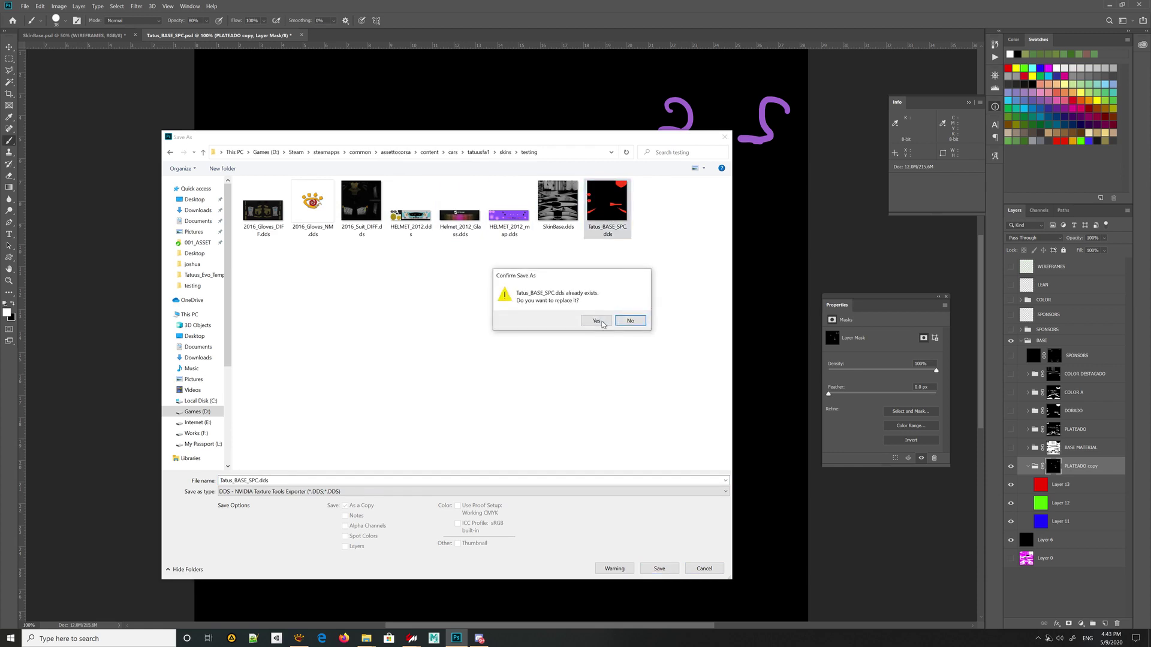
click(601, 324)
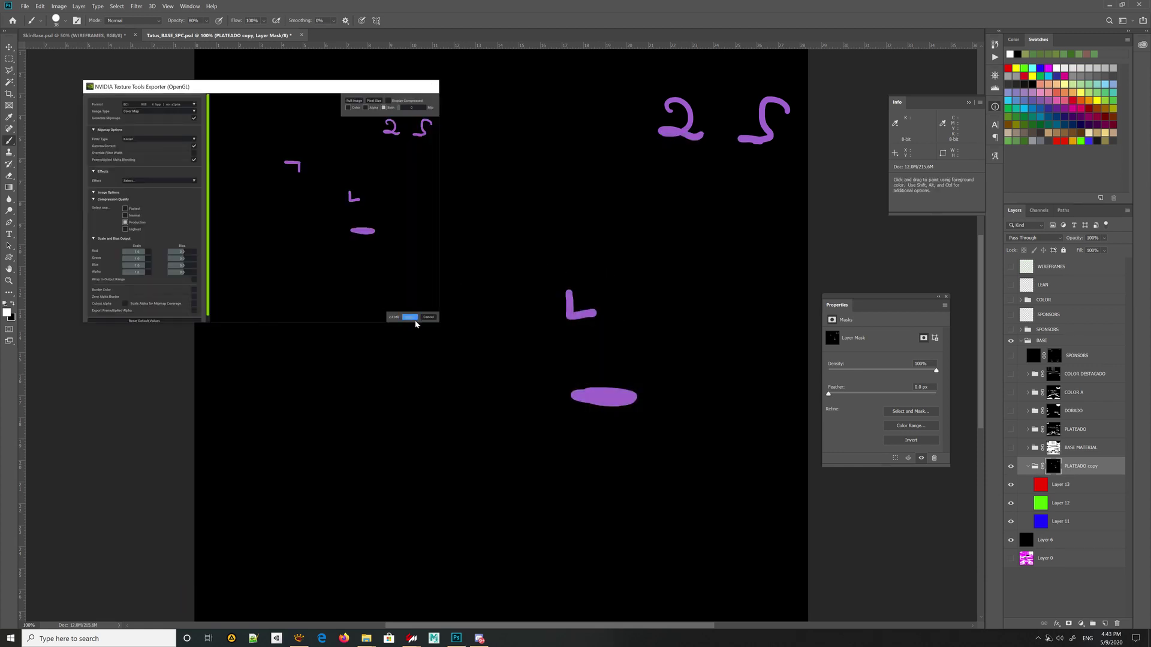
click(411, 320)
Inspect the painted marks on the Tatuus FA01 in the showroom from the side and front, and return to Photoshop.
drag(550, 309, 493, 291)
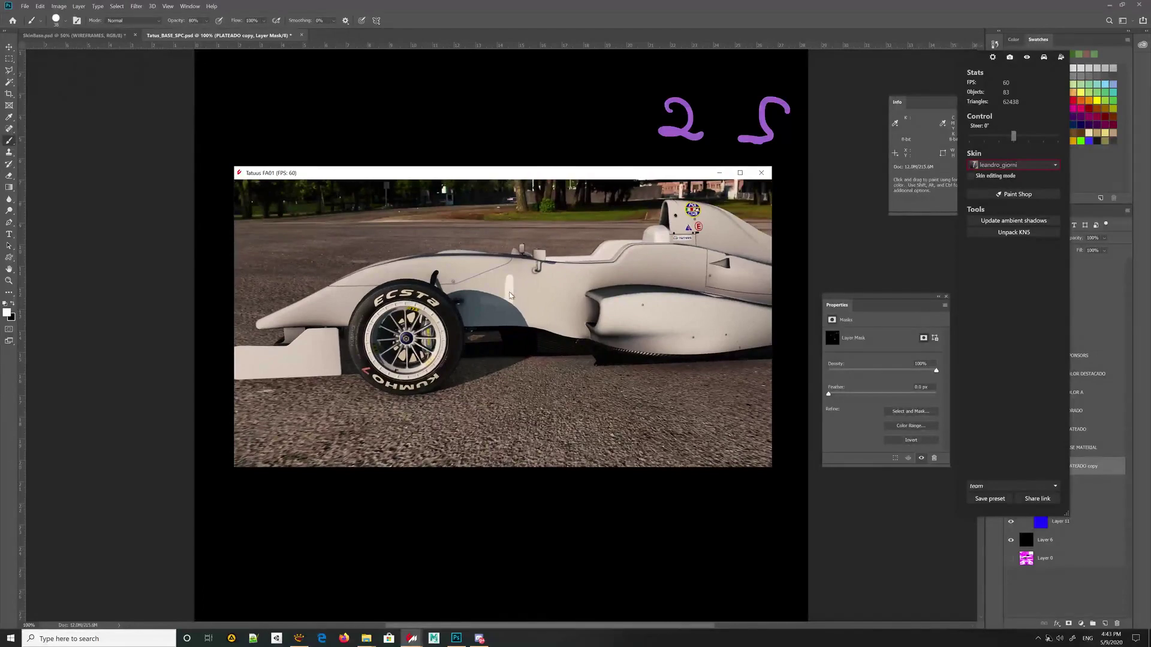
drag(552, 349, 609, 322)
scroll(621, 290, up, 5)
scroll(609, 322, down, 5)
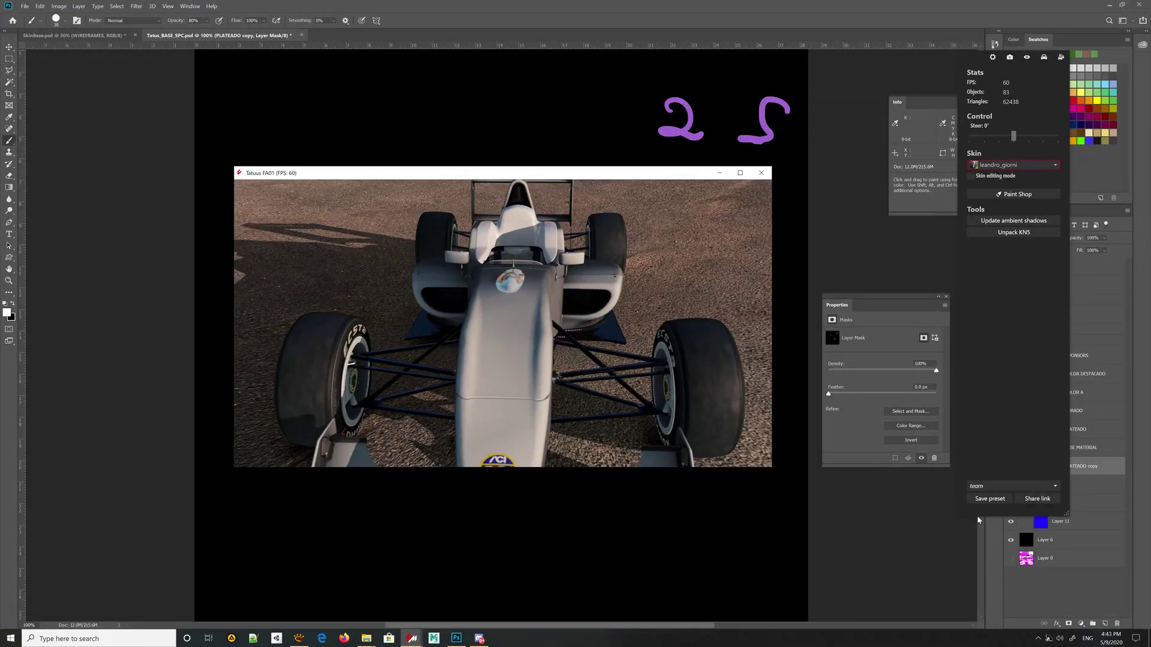
click(456, 639)
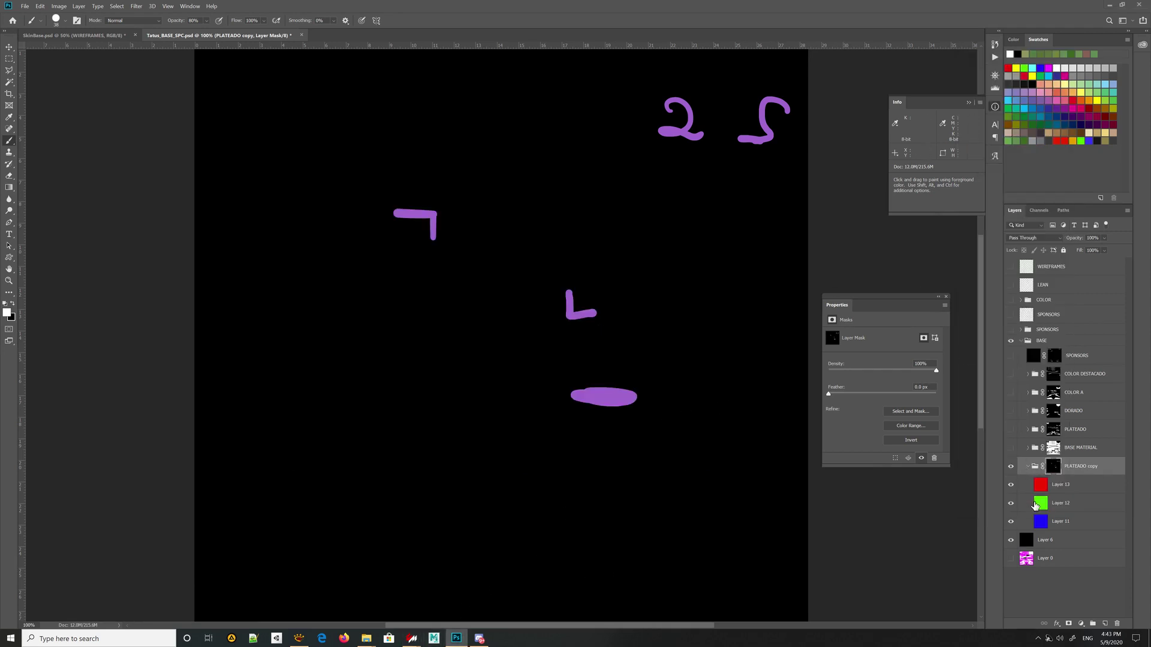
Set the green Layer 12's opacity to 8%.
click(1035, 507)
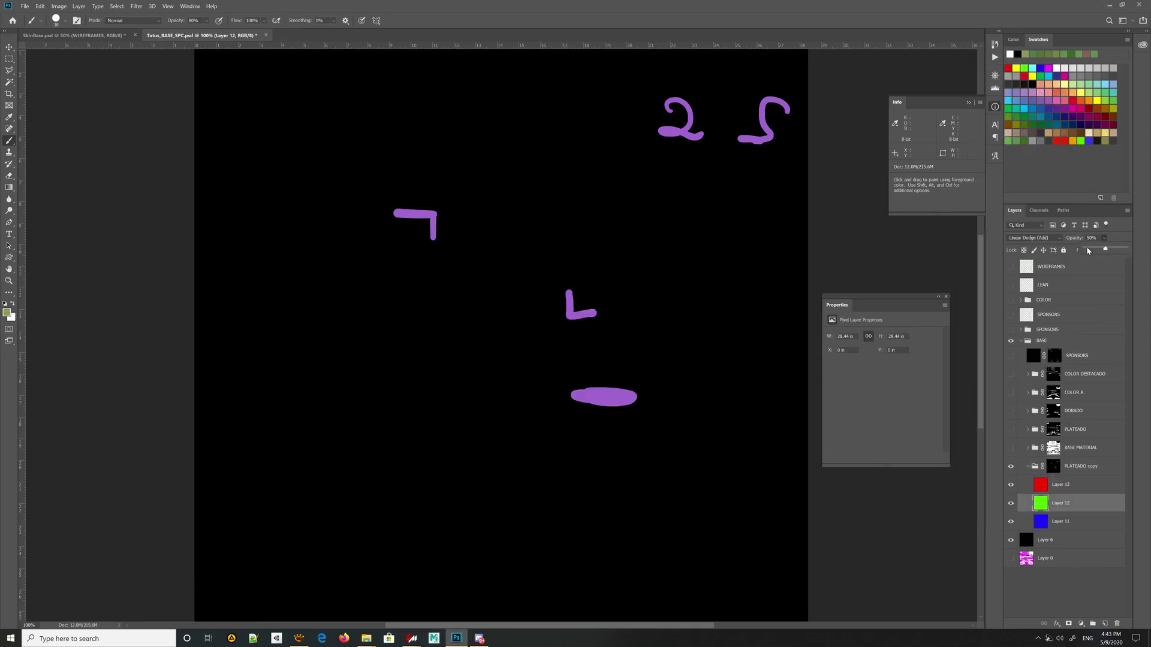
click(1088, 248)
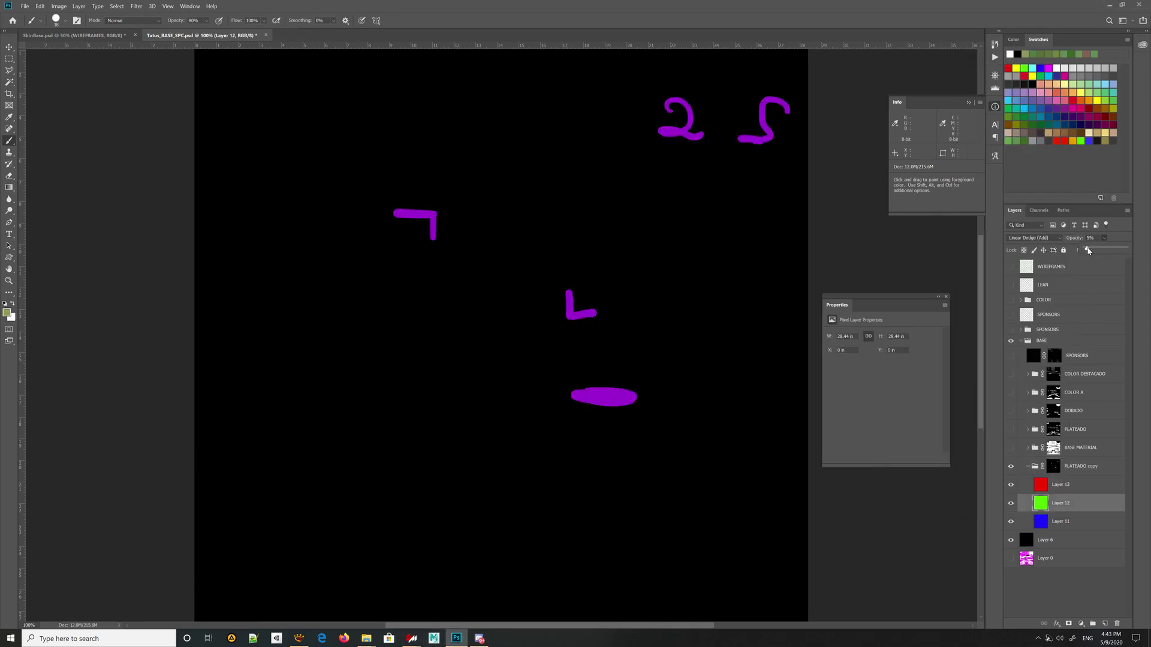
click(457, 384)
Export the texture again as DDS into the tatuusfa1\skins\testing folder, replacing Tatus_BASE_SPC.dds.
key(ctrl+shift+s)
click(336, 491)
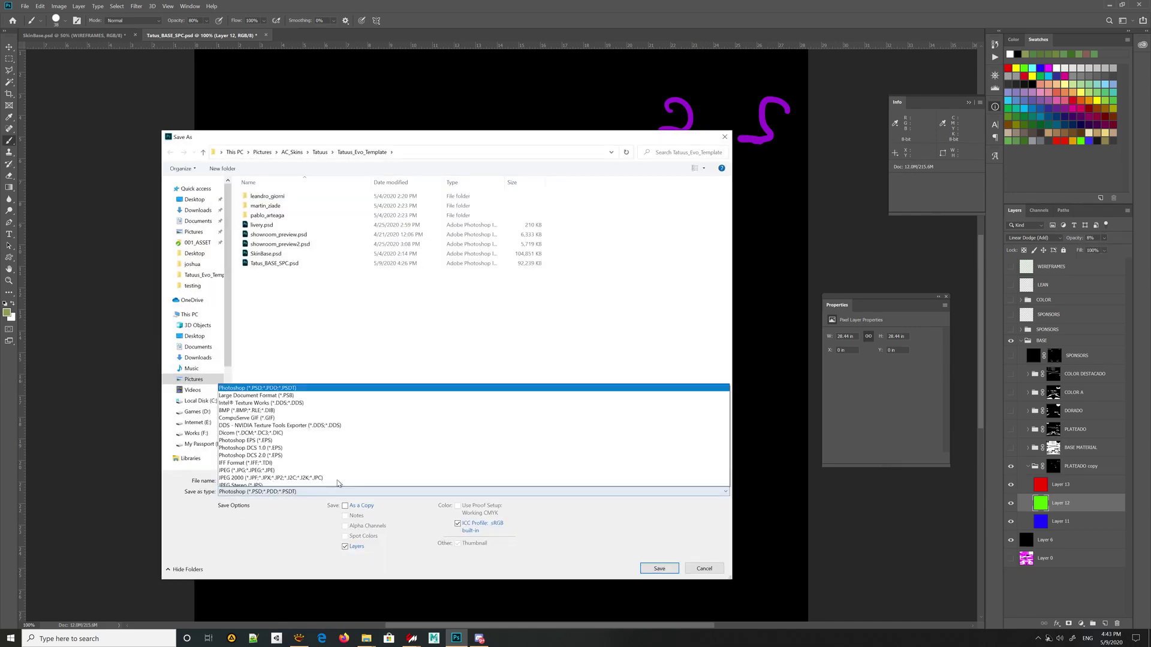
click(337, 348)
double_click(245, 480)
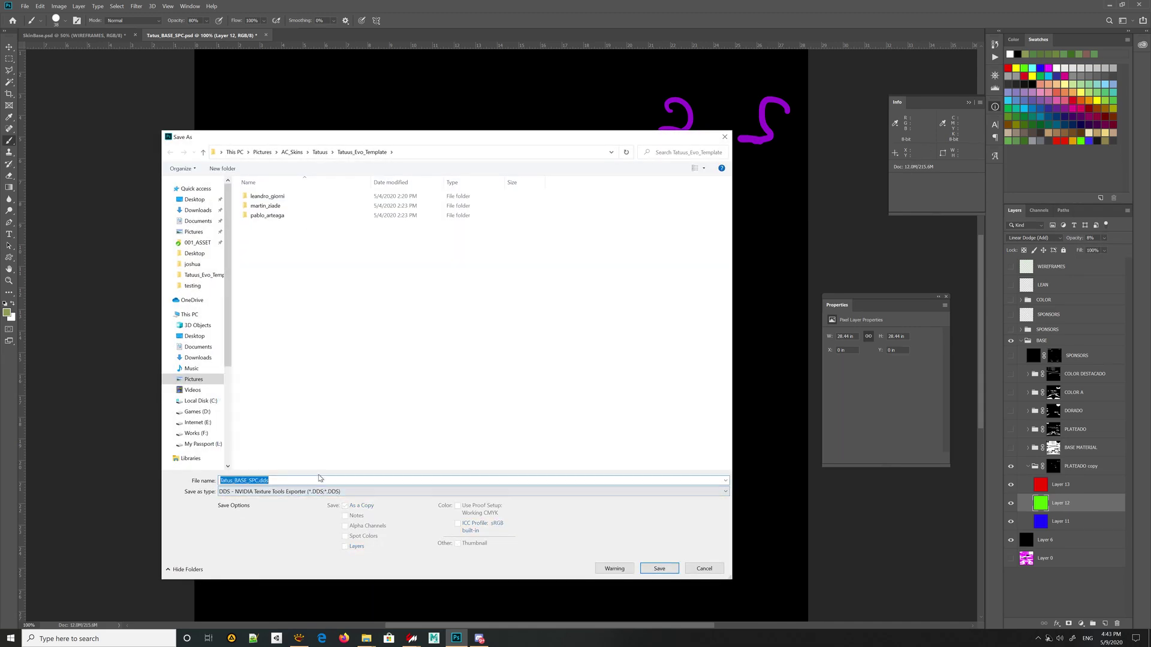
text(D:\Steam\steamapps\common\assettocorsa\content\cars\tatuusfa1\skins\testing)
click(658, 569)
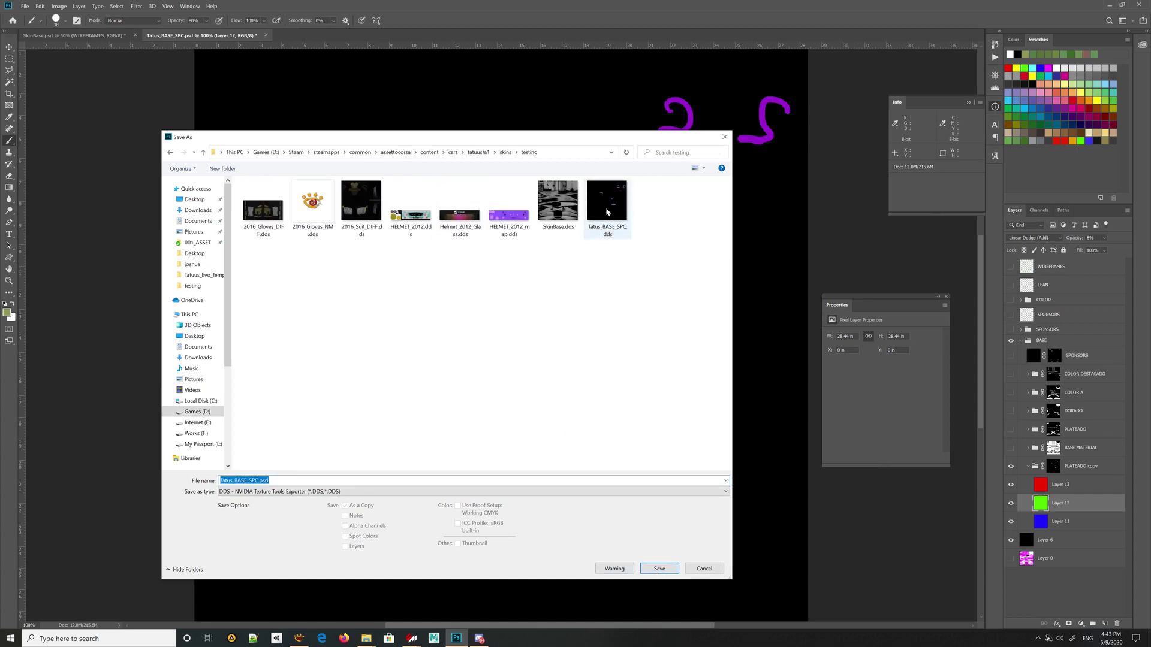
double_click(607, 204)
click(595, 321)
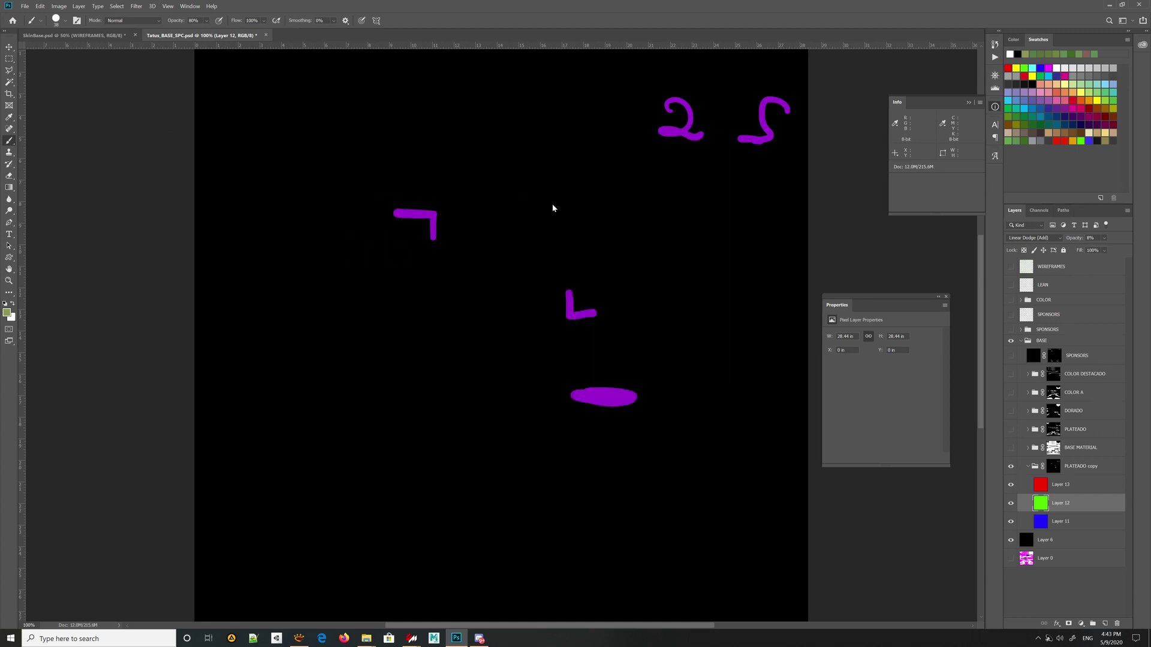
click(411, 318)
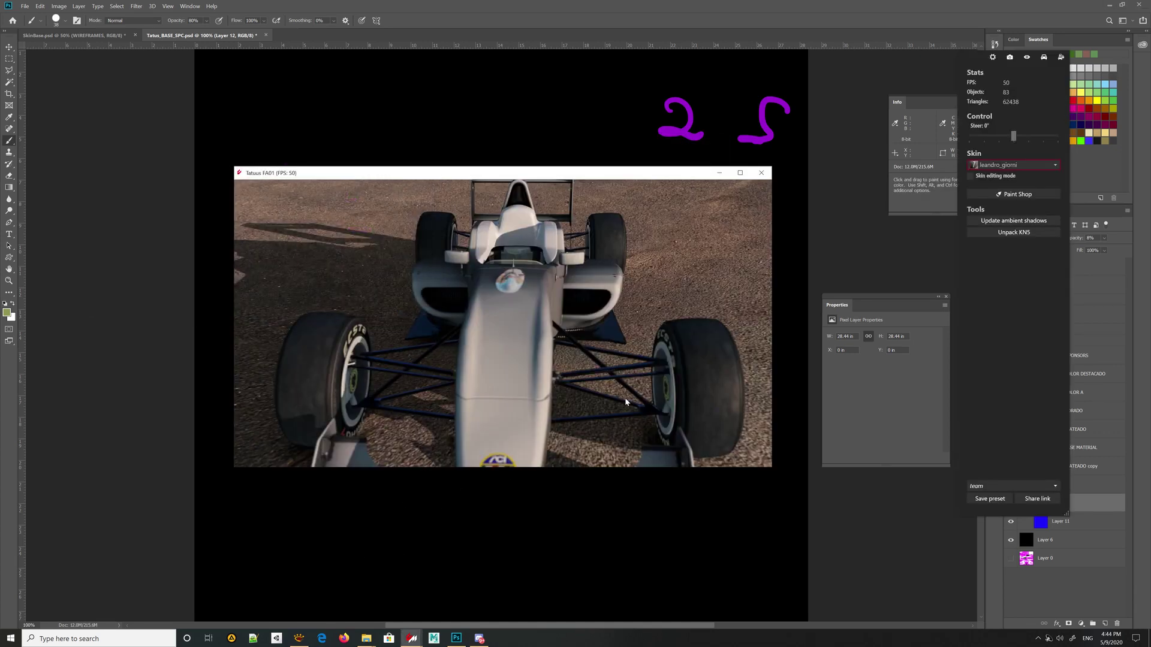
Inspect the car's nose and side in the showroom to judge the reduced green value's effect on the reflections.
mouse_move(513, 283)
mouse_down()
mouse_move(586, 295)
mouse_move(498, 287)
mouse_up()
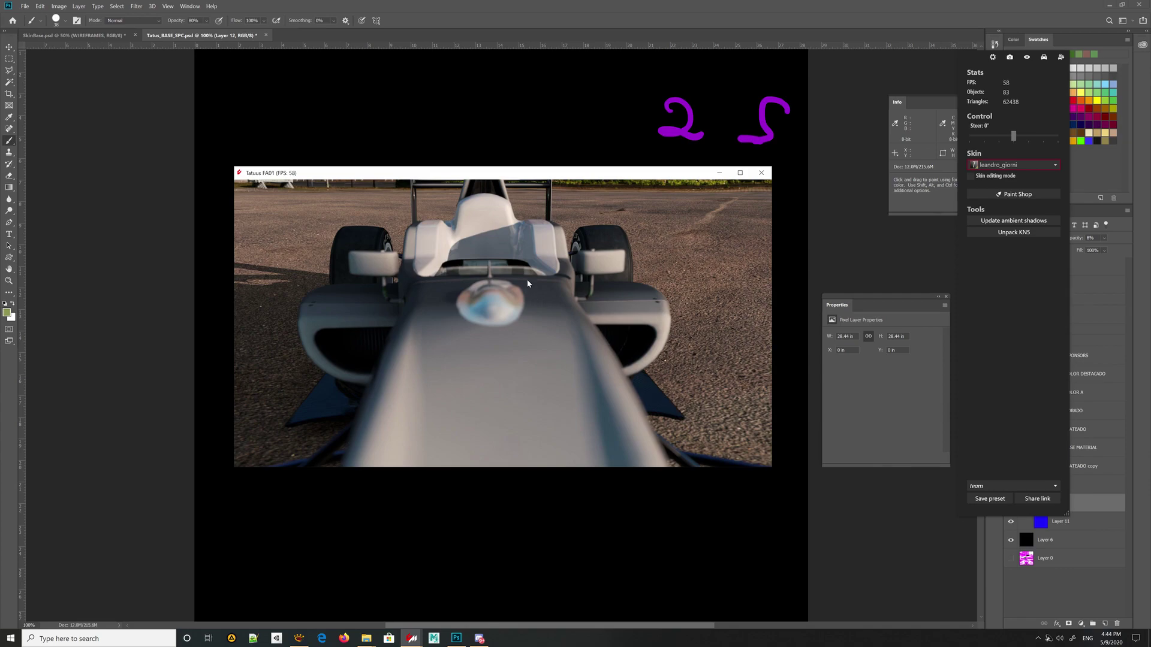
drag(527, 283, 585, 265)
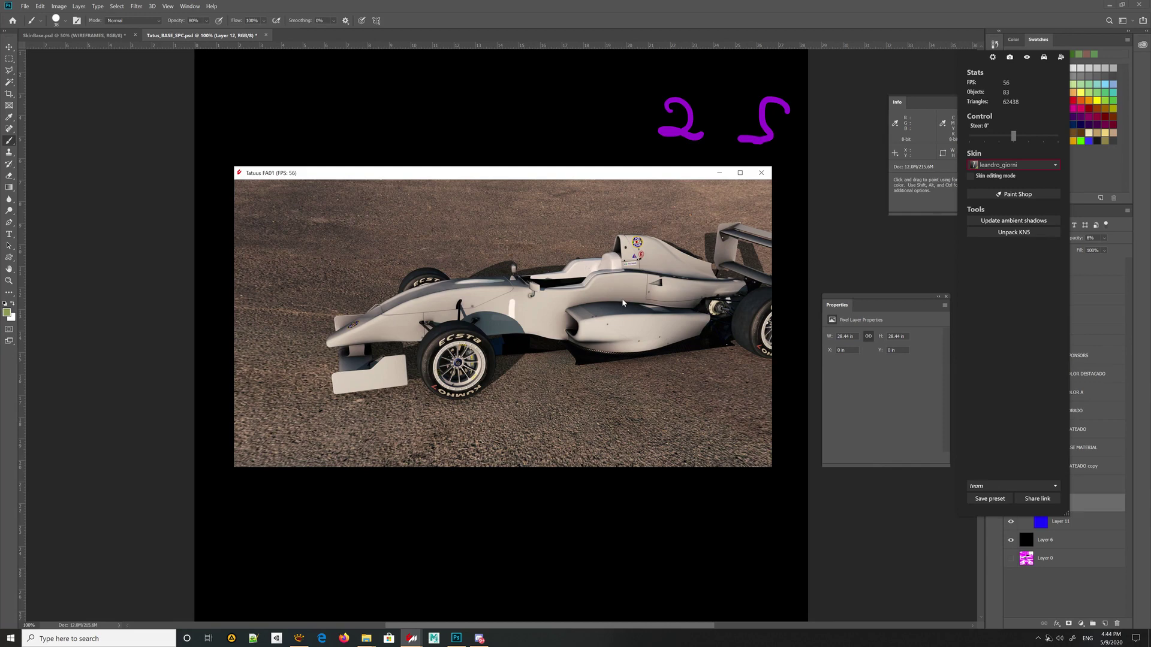
Examine the Tatuus FA01's bodywork from the sunlit side, the shaded rear and the front three-quarter view to compare its reflections.
drag(585, 265, 624, 301)
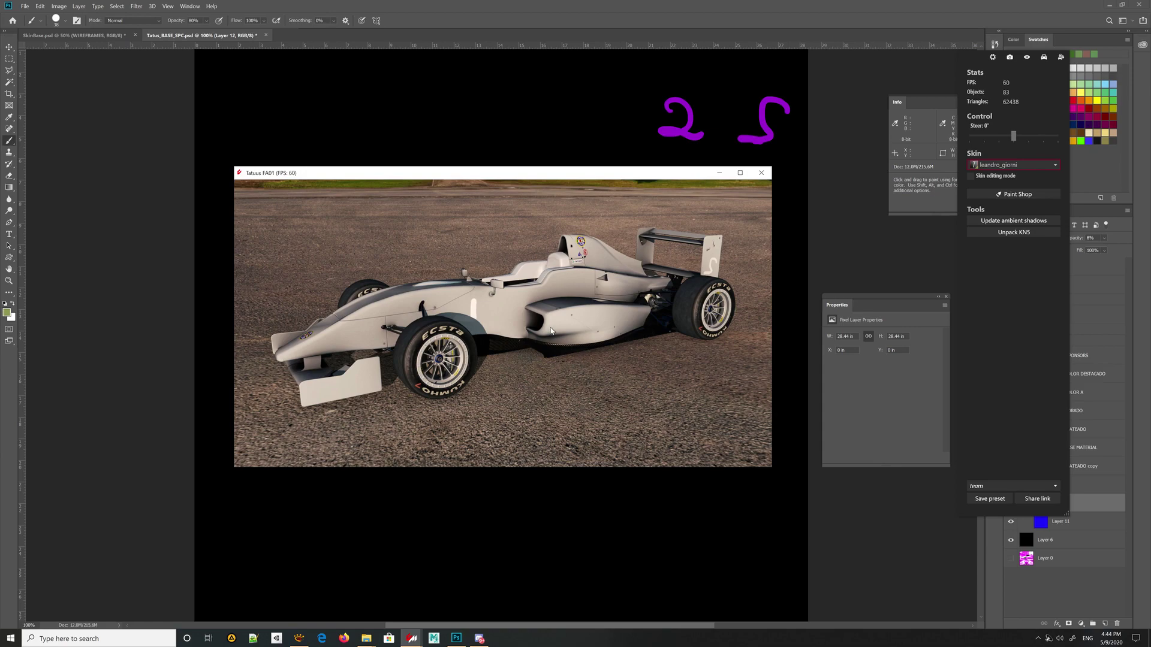
drag(541, 344, 589, 309)
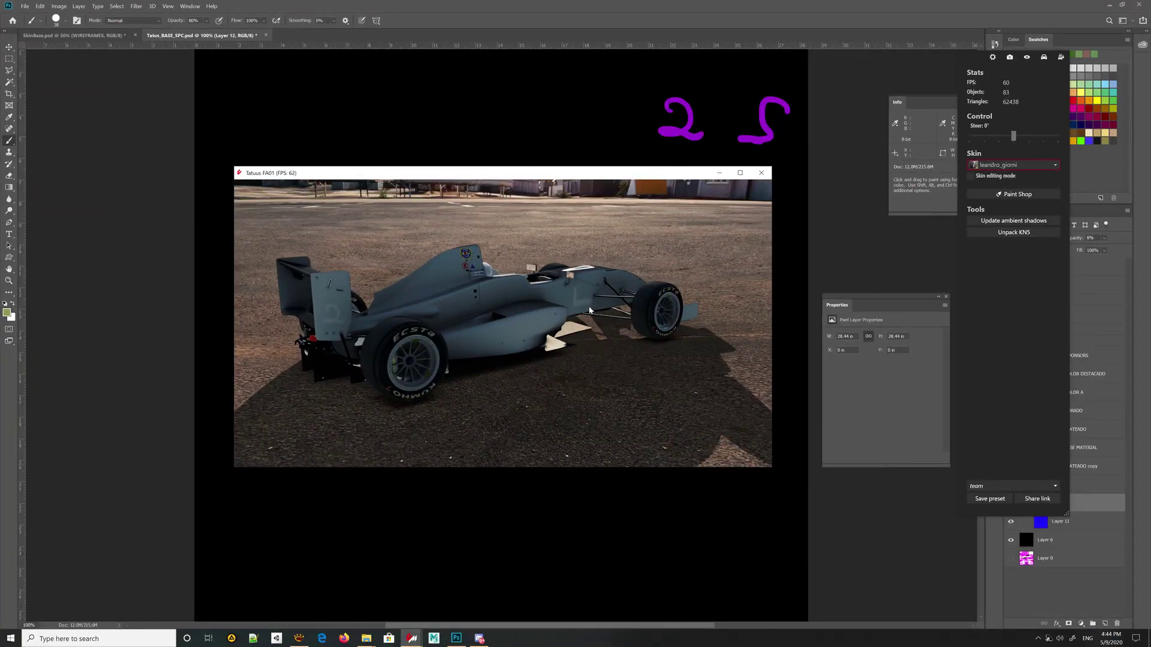
drag(560, 309, 643, 323)
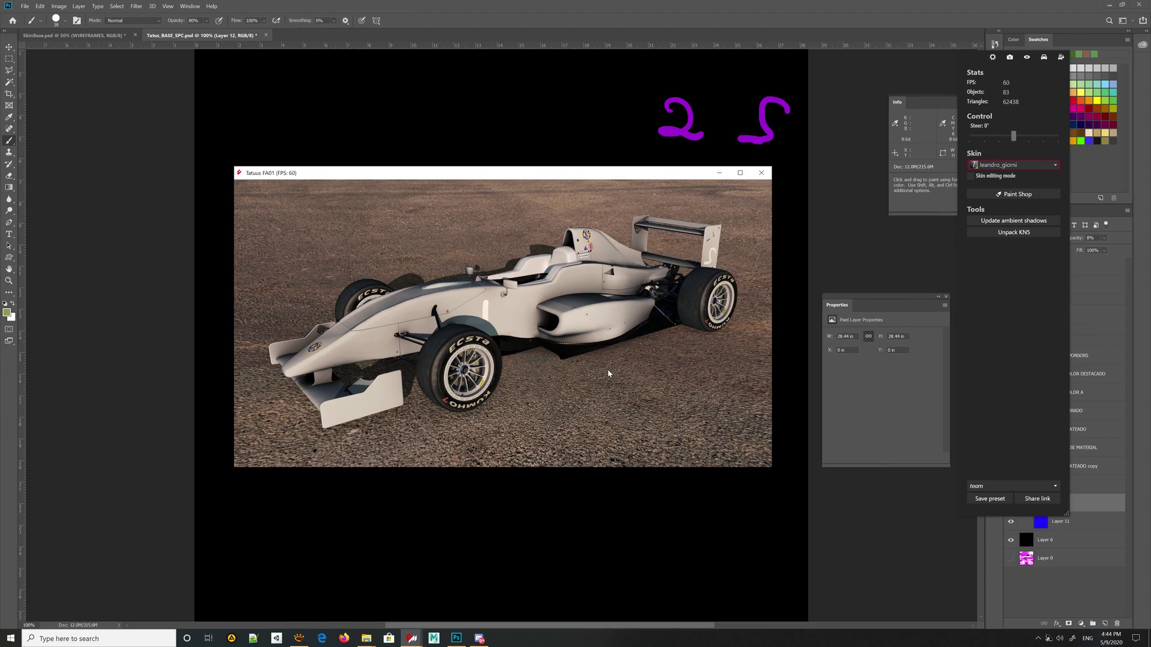
drag(606, 380, 612, 363)
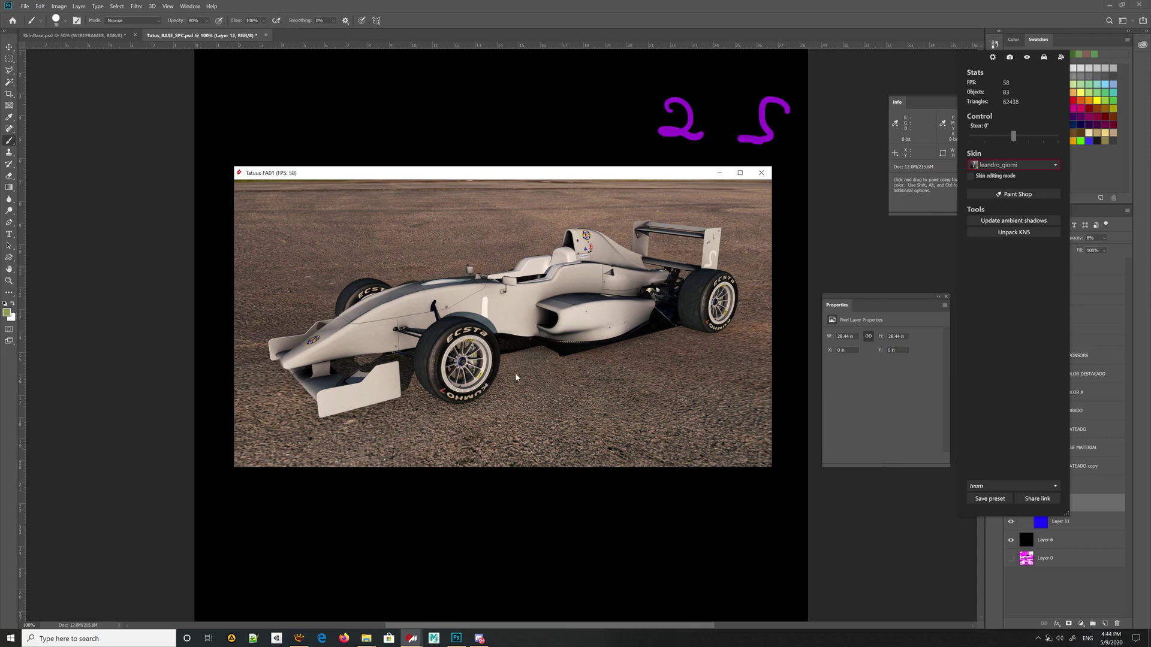
drag(587, 355, 586, 296)
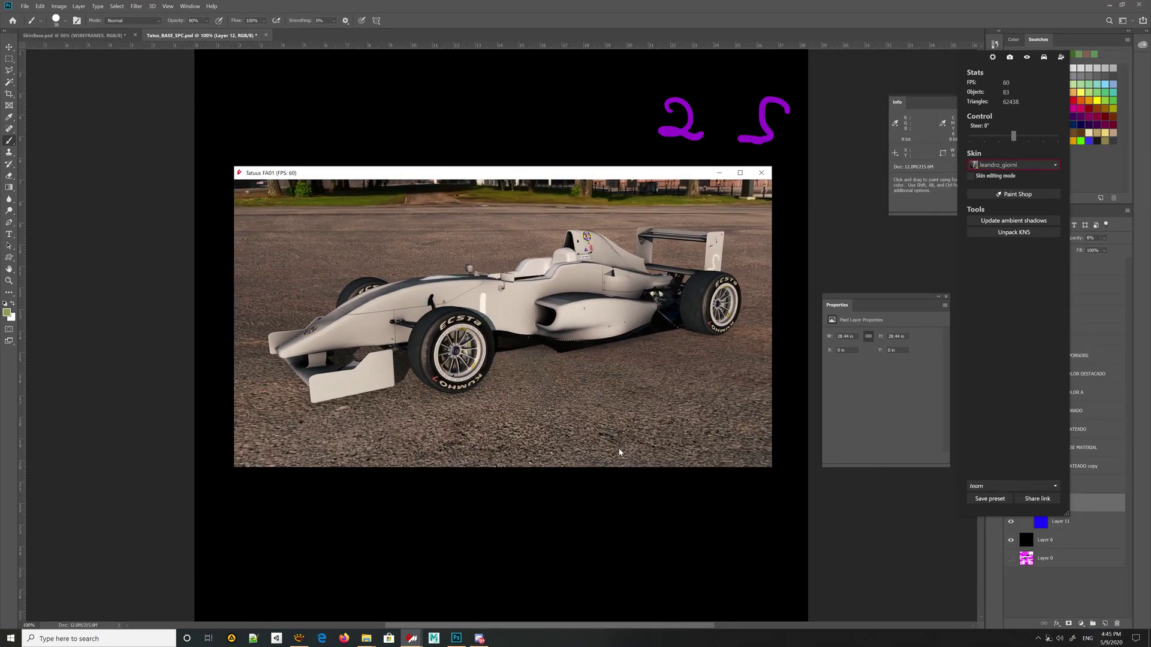
drag(584, 337, 572, 316)
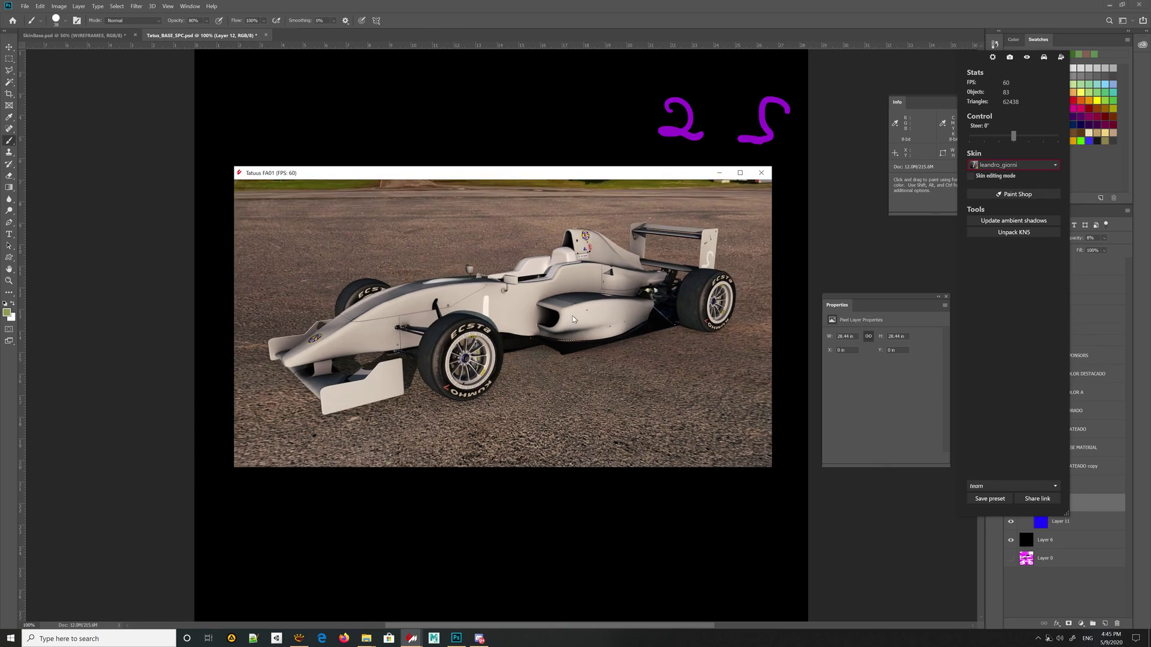
mouse_move(640, 353)
mouse_down()
mouse_move(617, 347)
mouse_move(645, 325)
mouse_move(631, 340)
mouse_up()
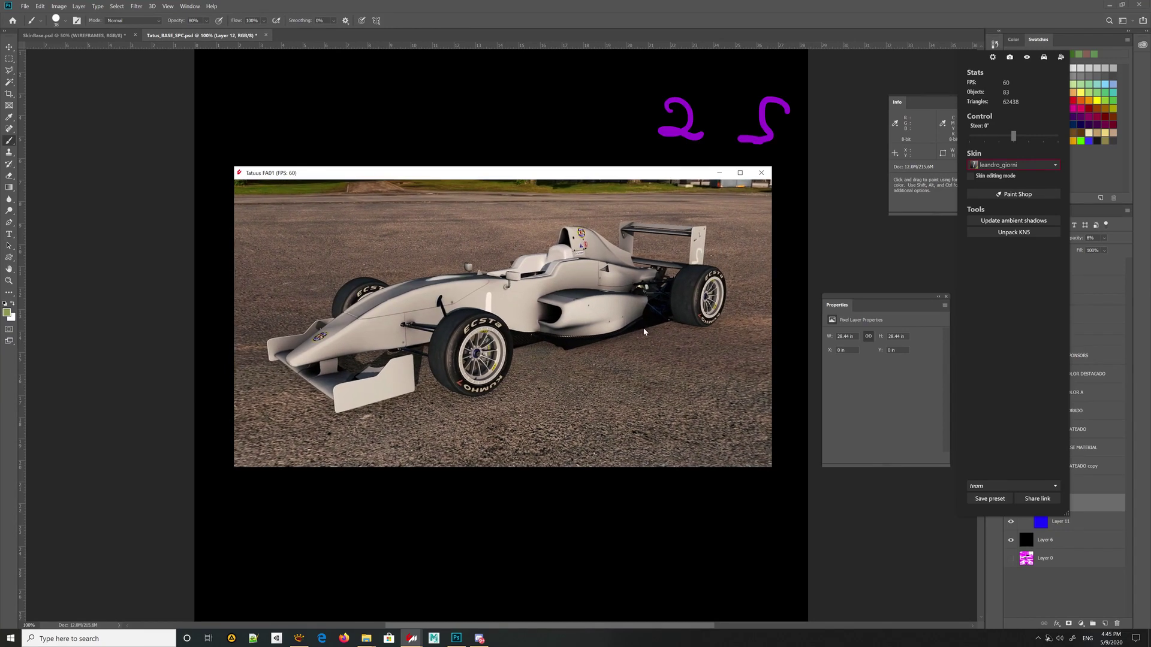